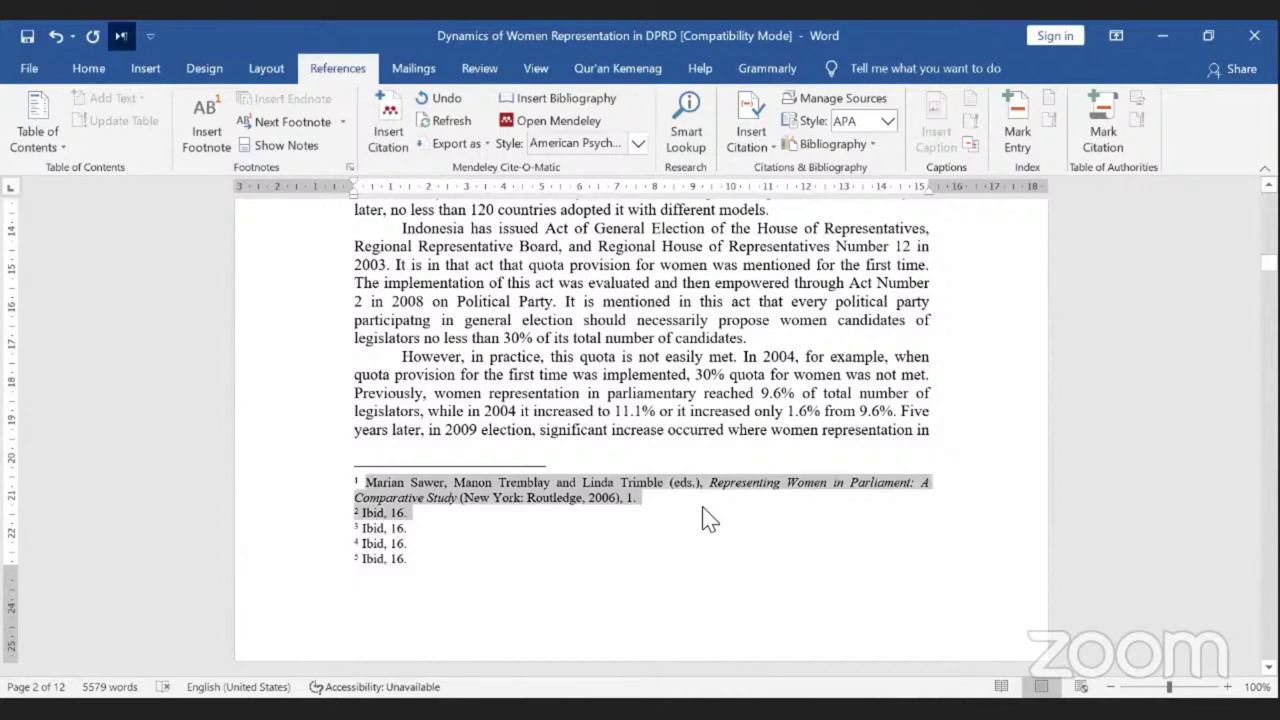
Step: Examine the manually typed footnotes on page 2 and the reference list at the end of the article
left_click_drag(703, 510, 706, 510)
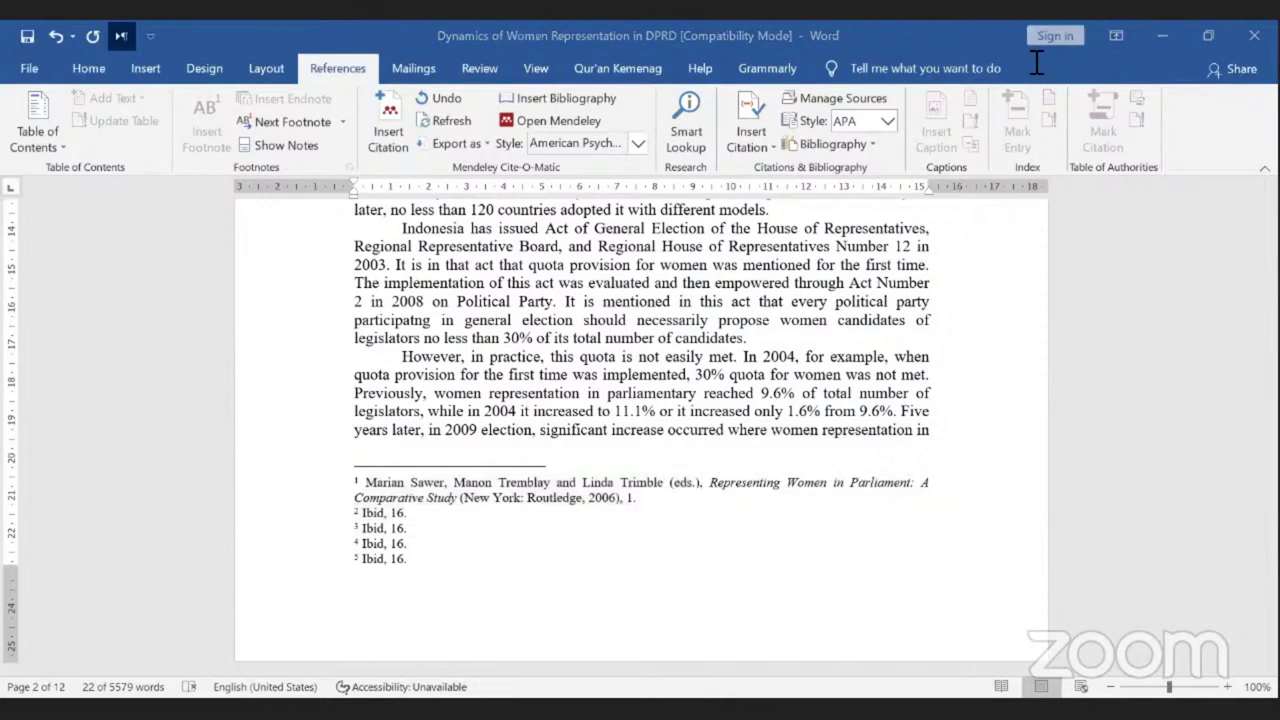
left_click(1149, 352)
scroll(1149, 352, "down", 3)
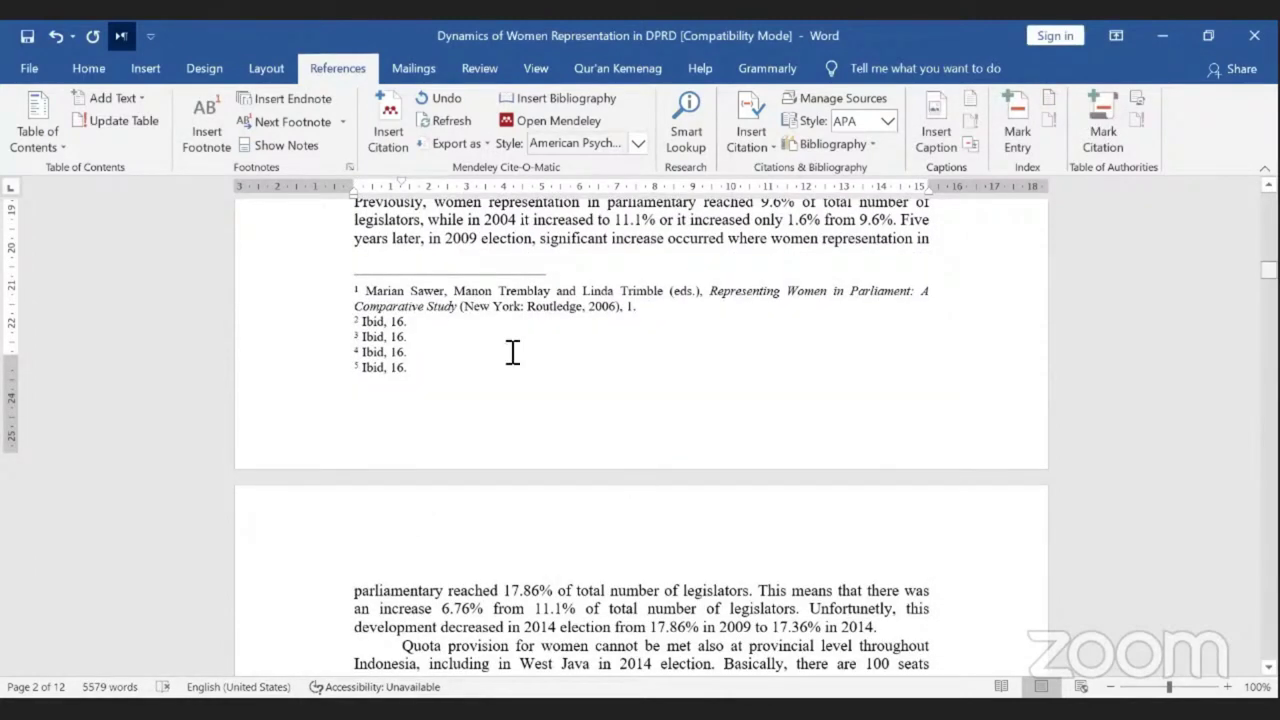
key("ctrl+End")
key("shift+Page_Up")
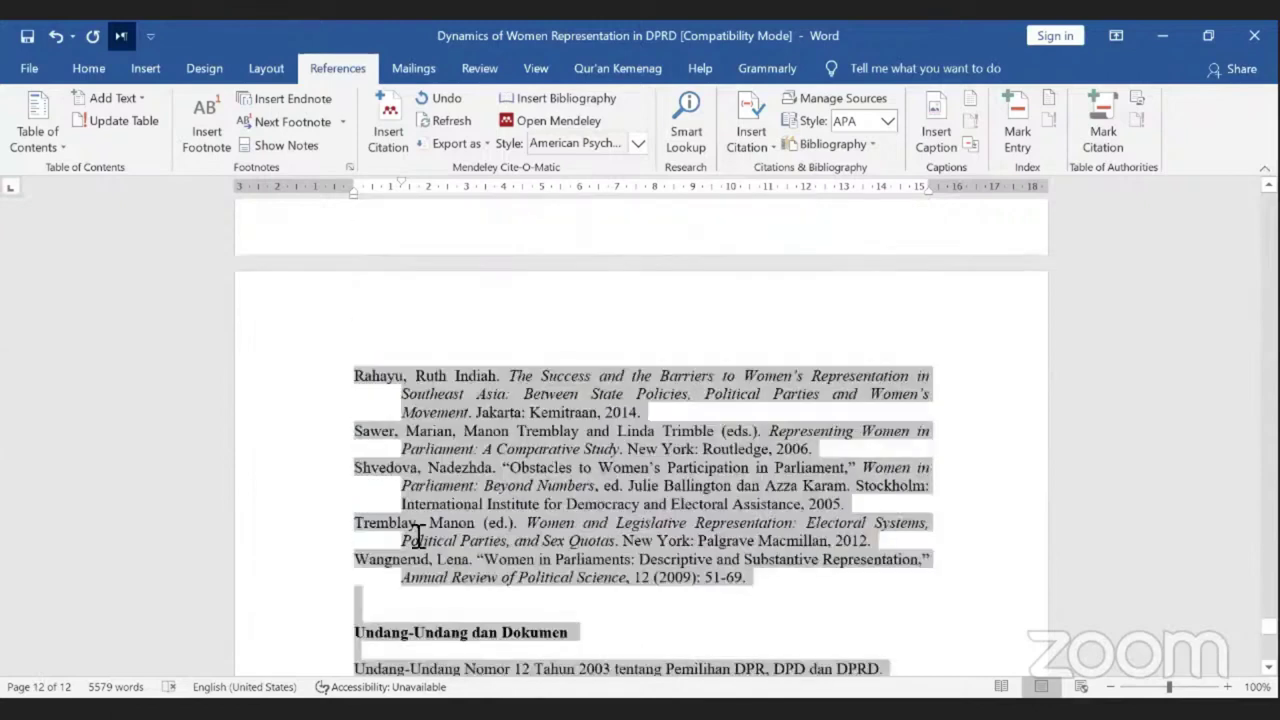
scroll(435, 465, "up", 20)
left_click_drag(357, 489, 677, 562)
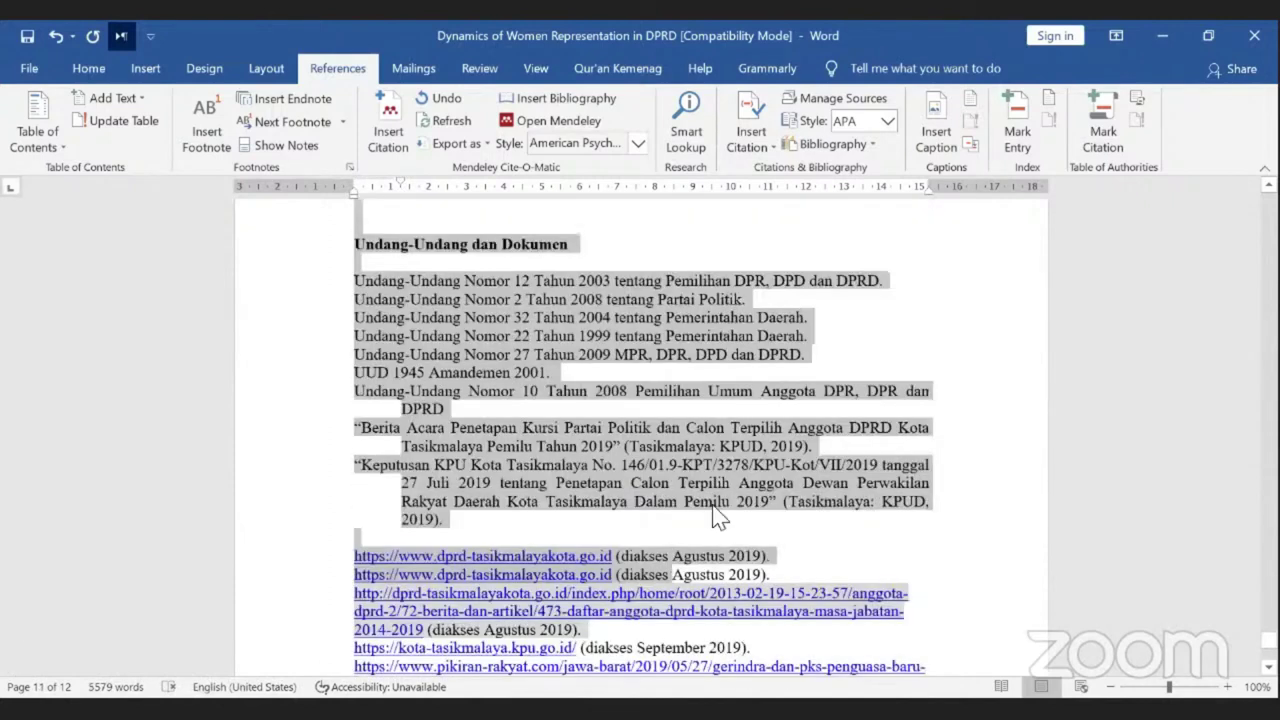
scroll(714, 514, "down", 1)
scroll(497, 420, "up", 20)
scroll(497, 420, "down", 15)
scroll(507, 410, "down", 15)
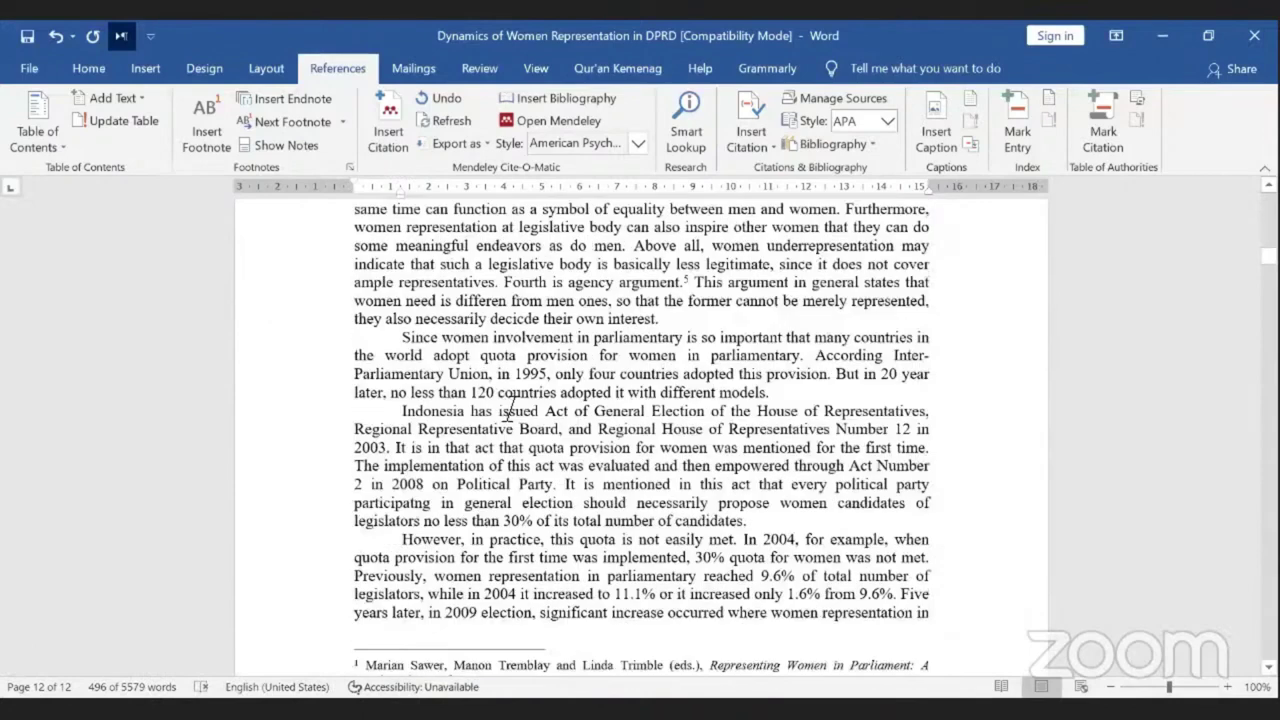
Step: Compare the page 2 footnotes with their reference marks in the body text, and highlight the full text of footnote 1
left_click(446, 342)
scroll(412, 355, "up", 5)
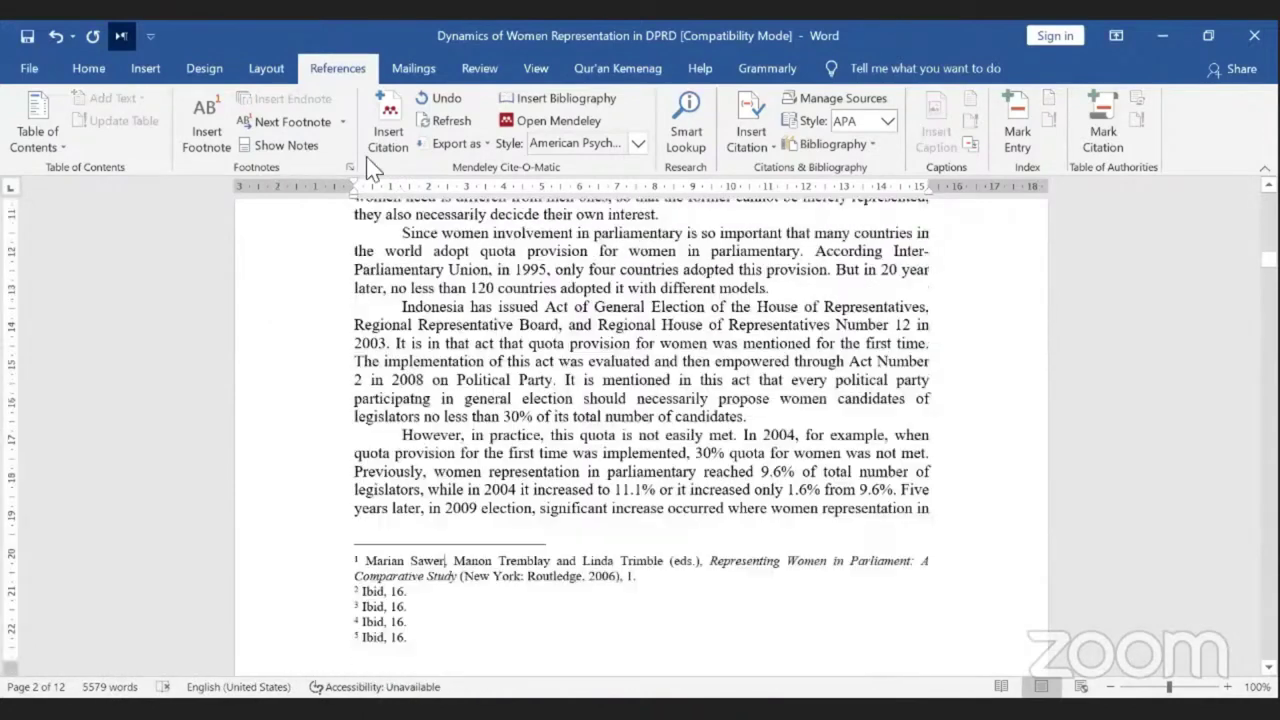
left_click(300, 140)
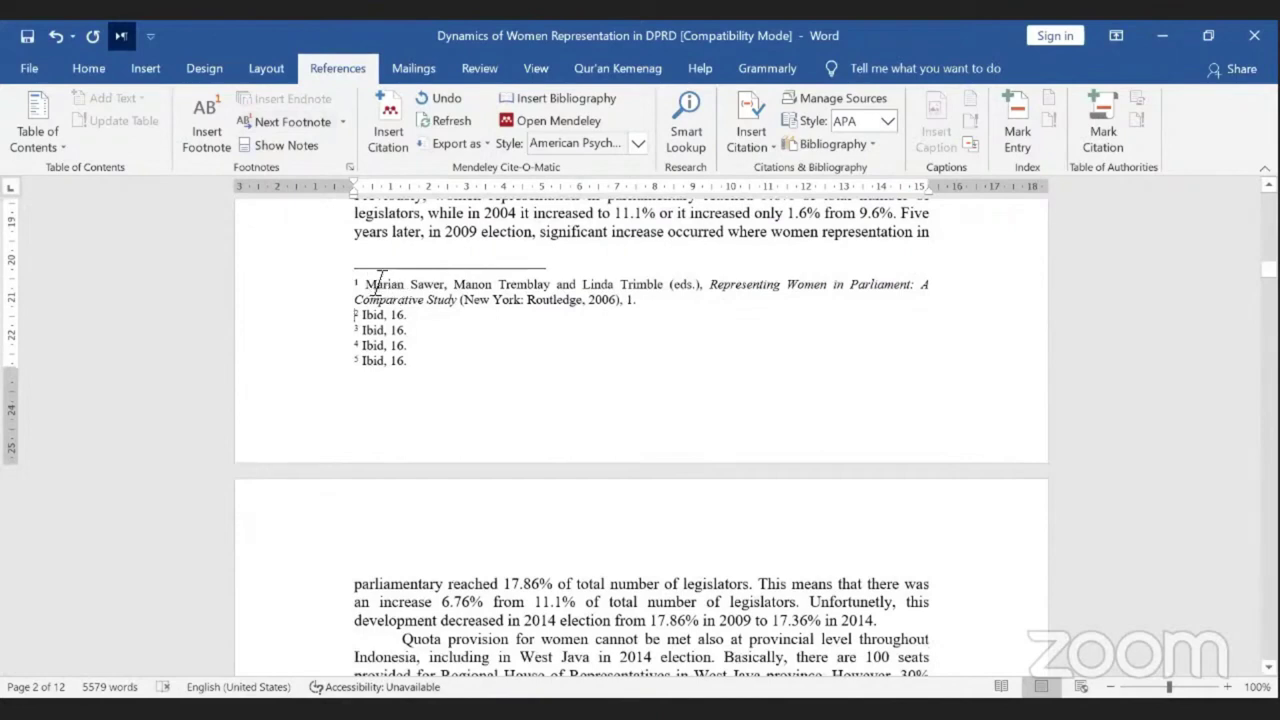
scroll(425, 405, "up", 3)
scroll(405, 430, "down", 1)
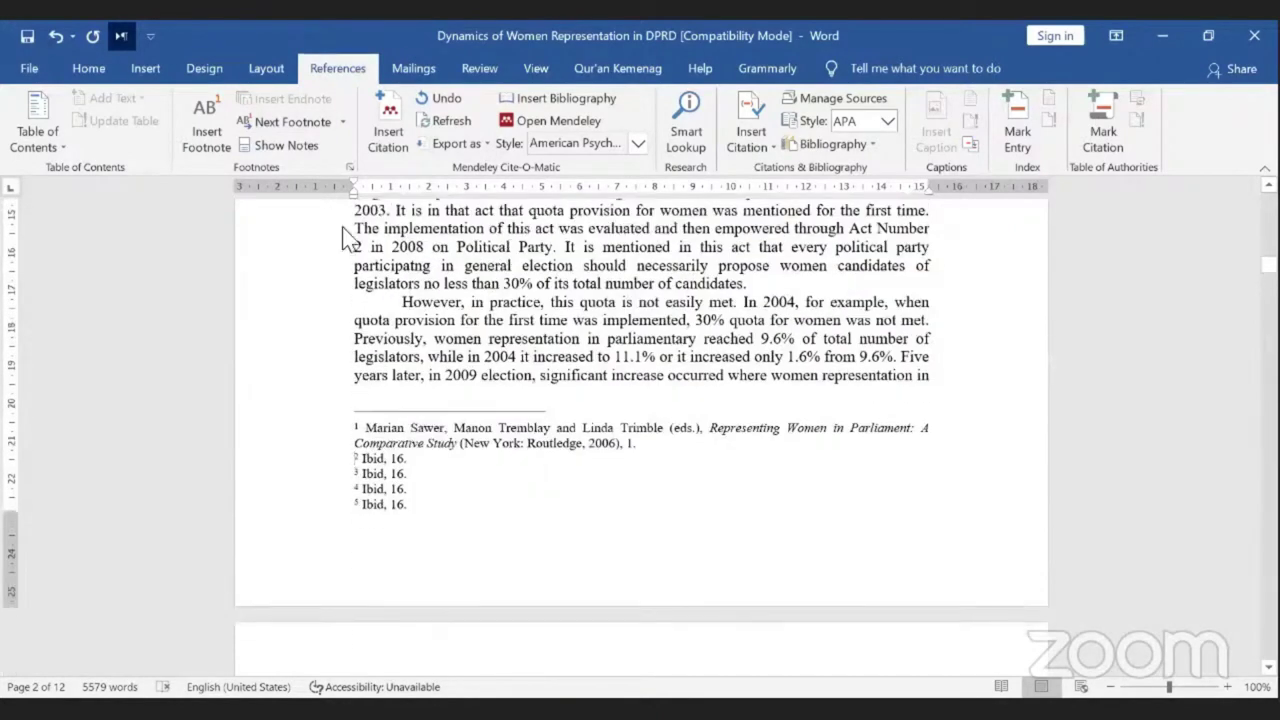
left_click(278, 145)
scroll(337, 176, "up", 2)
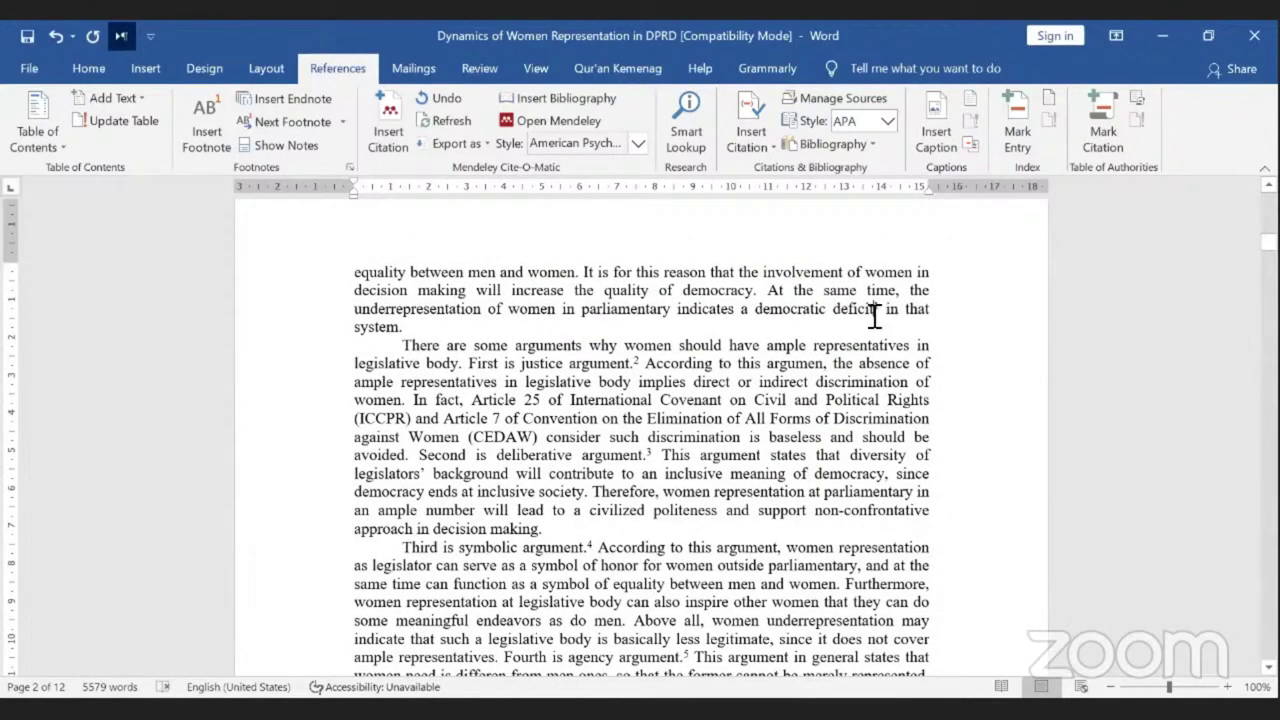
left_click(286, 150)
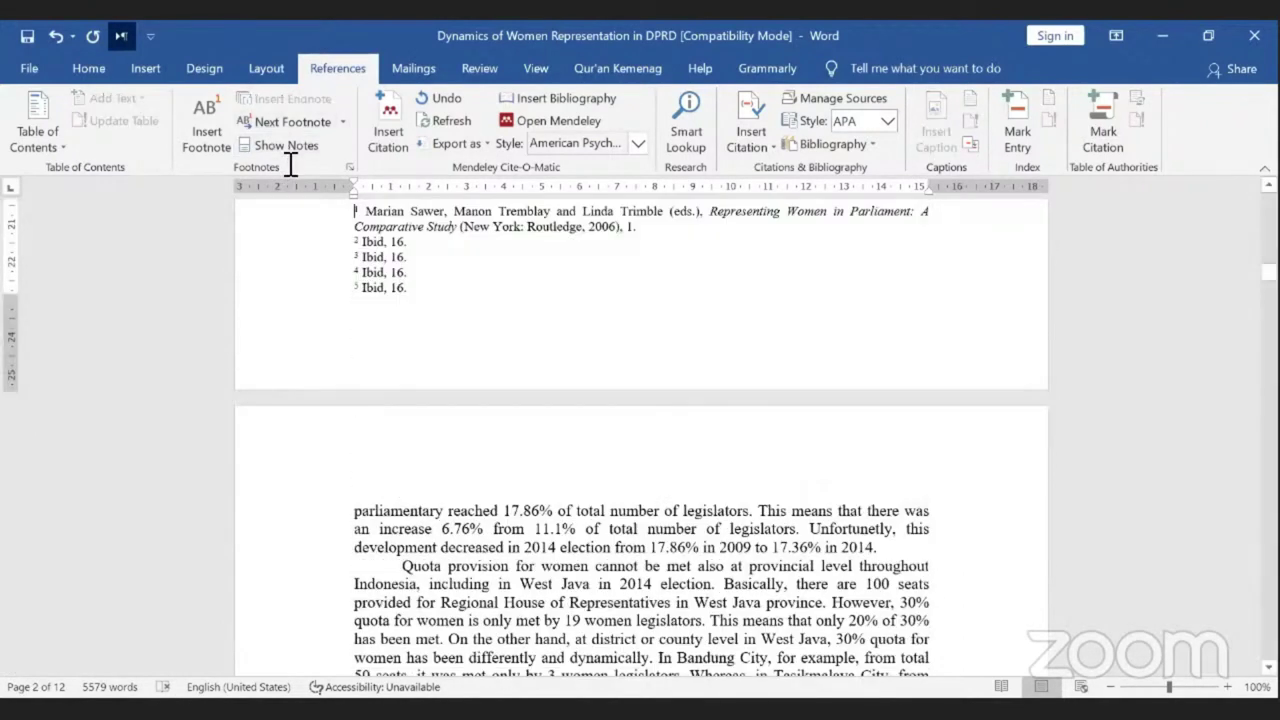
left_click_drag(368, 259, 647, 281)
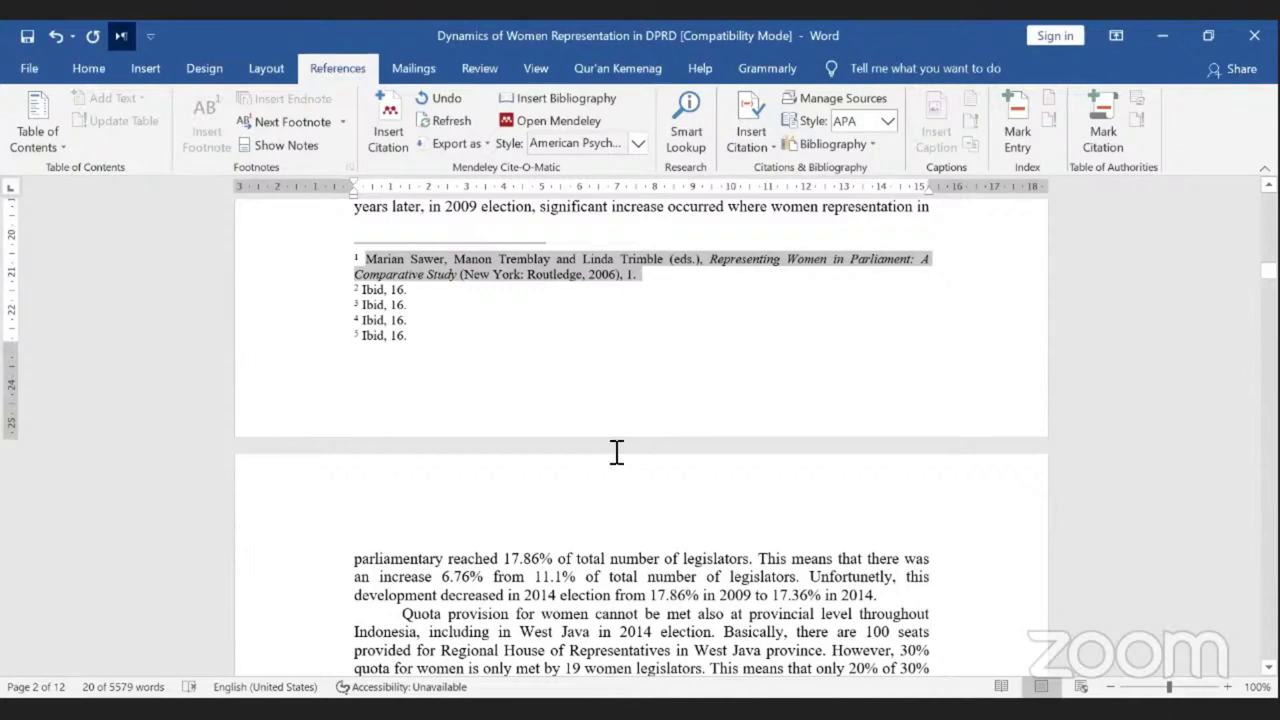
Step: Select everything below the REFERENCES heading through the end of the document and copy it
key("ctrl+End")
key("ctrl+a")
scroll(305, 620, "up", 8)
scroll(305, 620, "up", 10)
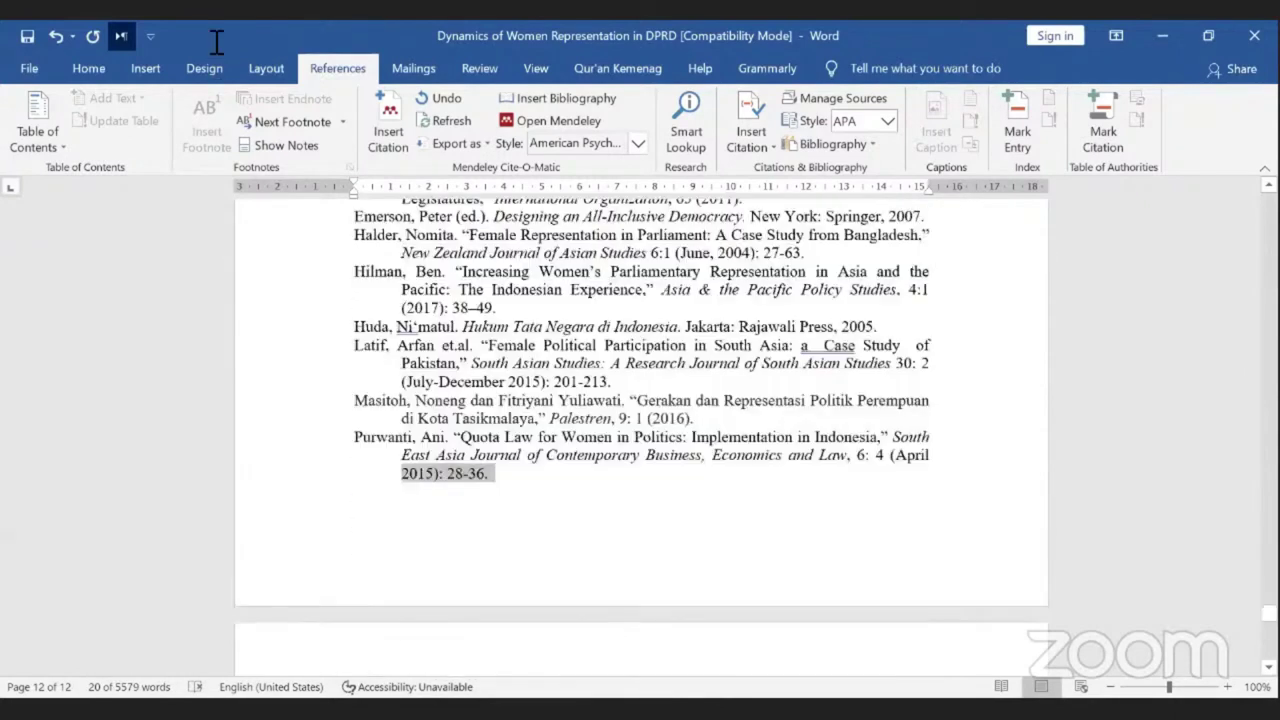
left_click_drag(271, 660, 277, 614)
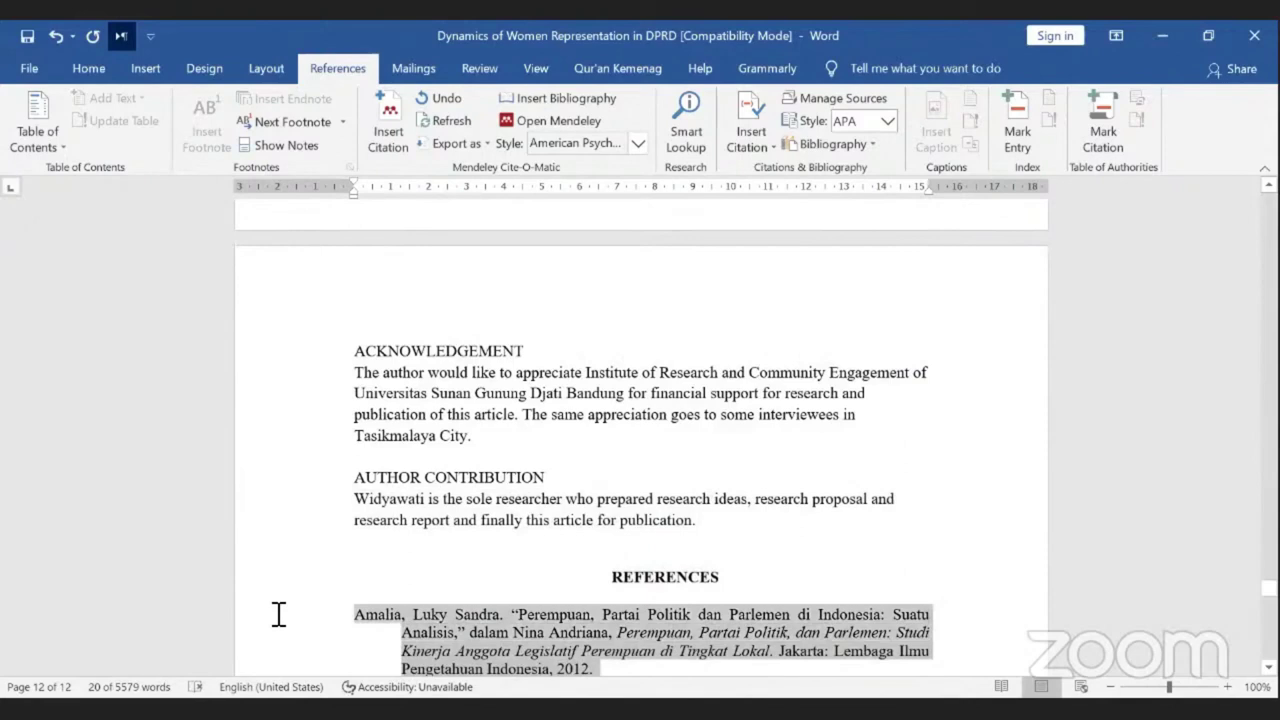
right_click(517, 106)
left_click(525, 106)
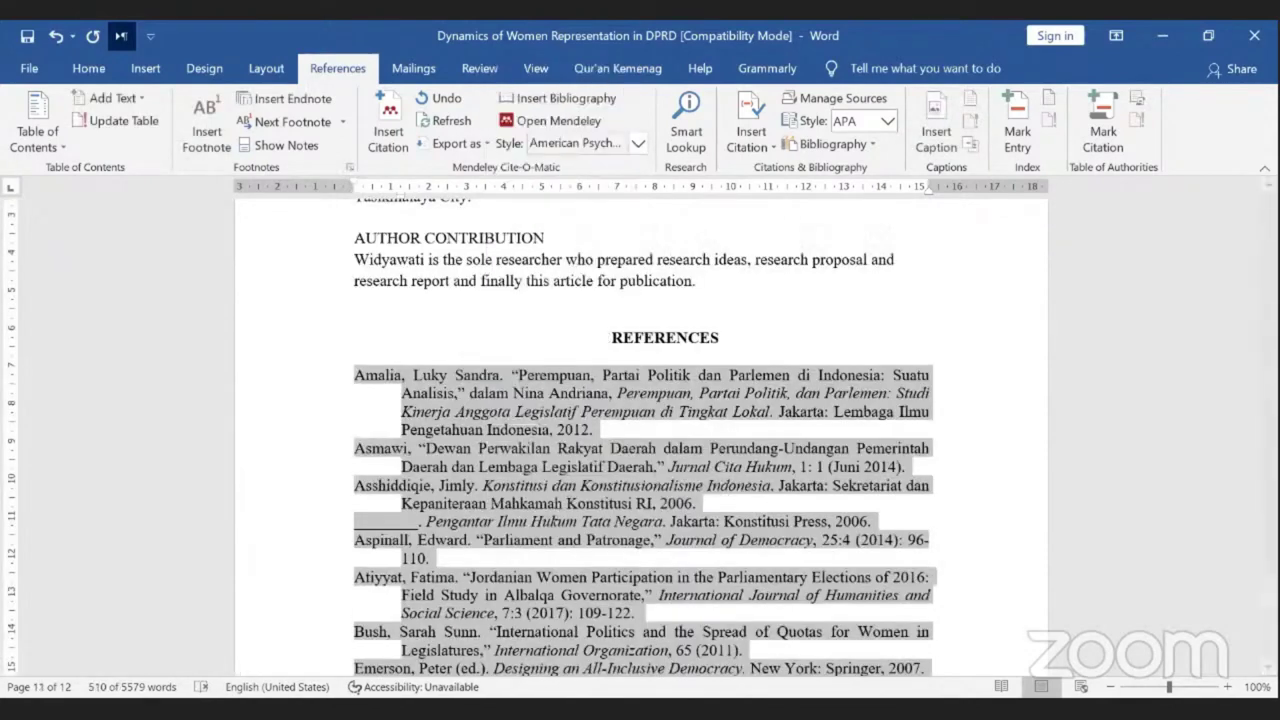
Step: Switch to the slide deck in Chrome, leave the slide show, and open the git.macropus.org/citation-finder link from slide 10
key("alt+Tab")
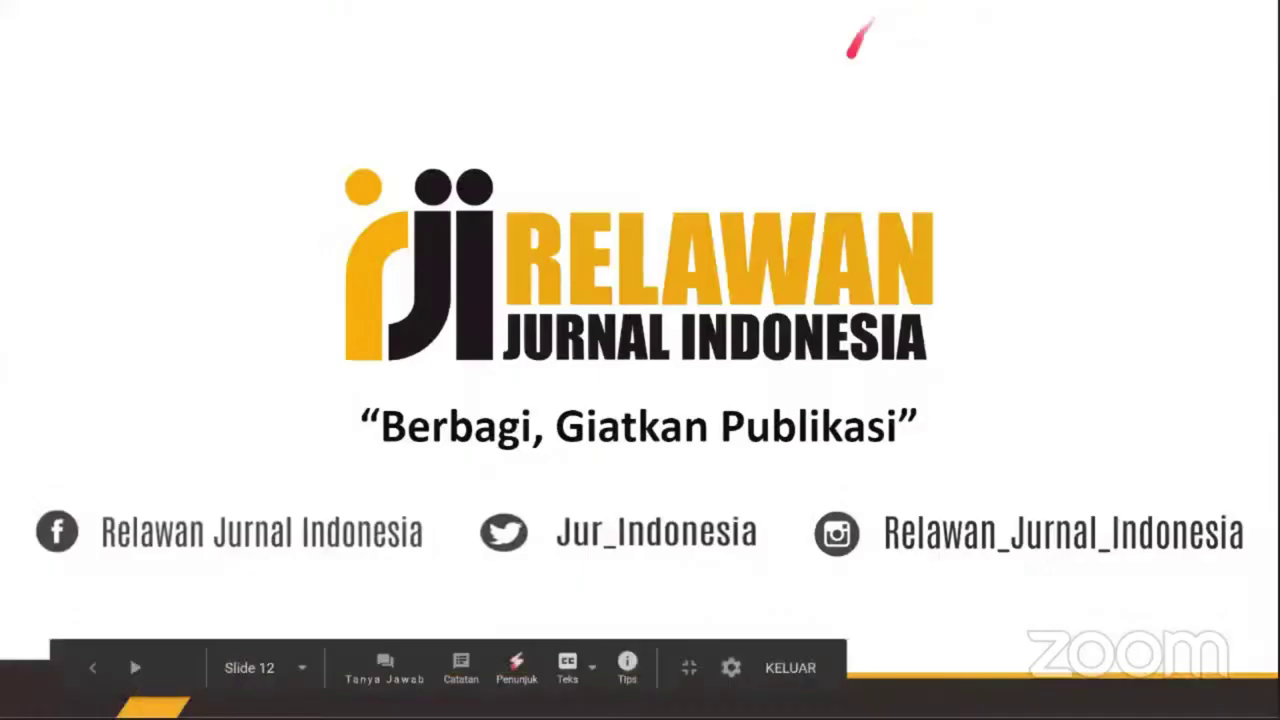
key("Escape")
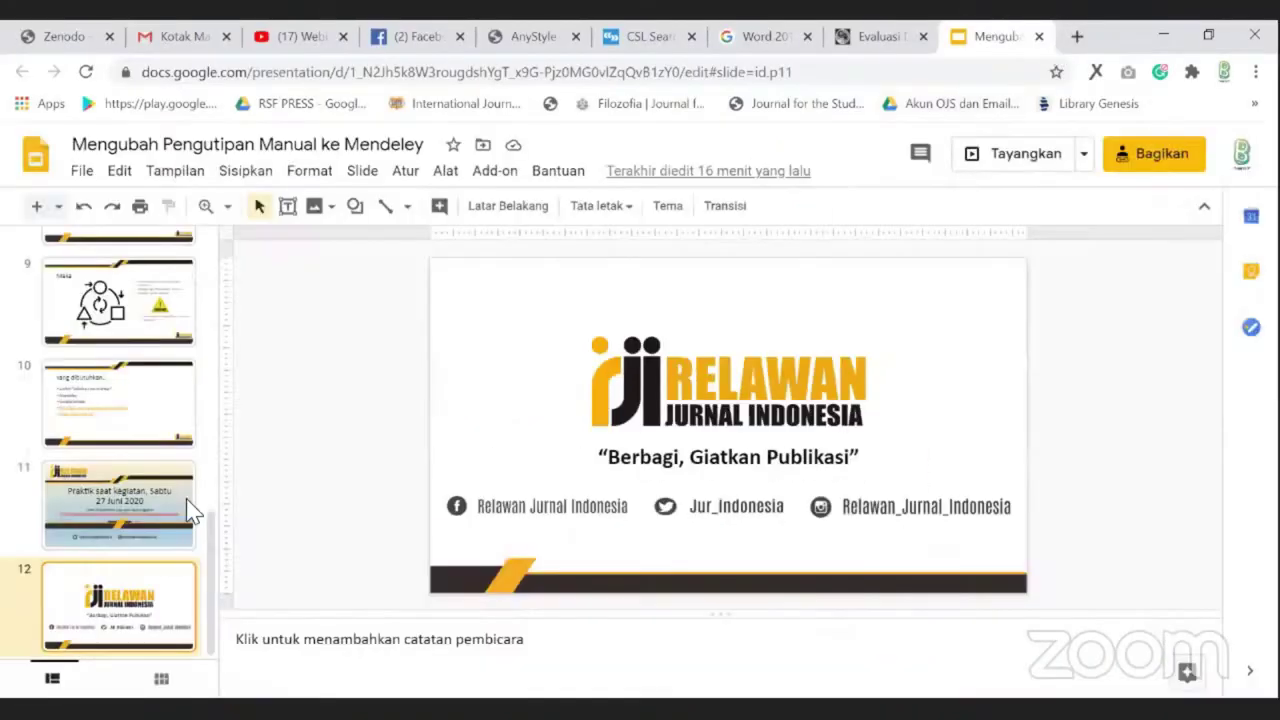
left_click(137, 423)
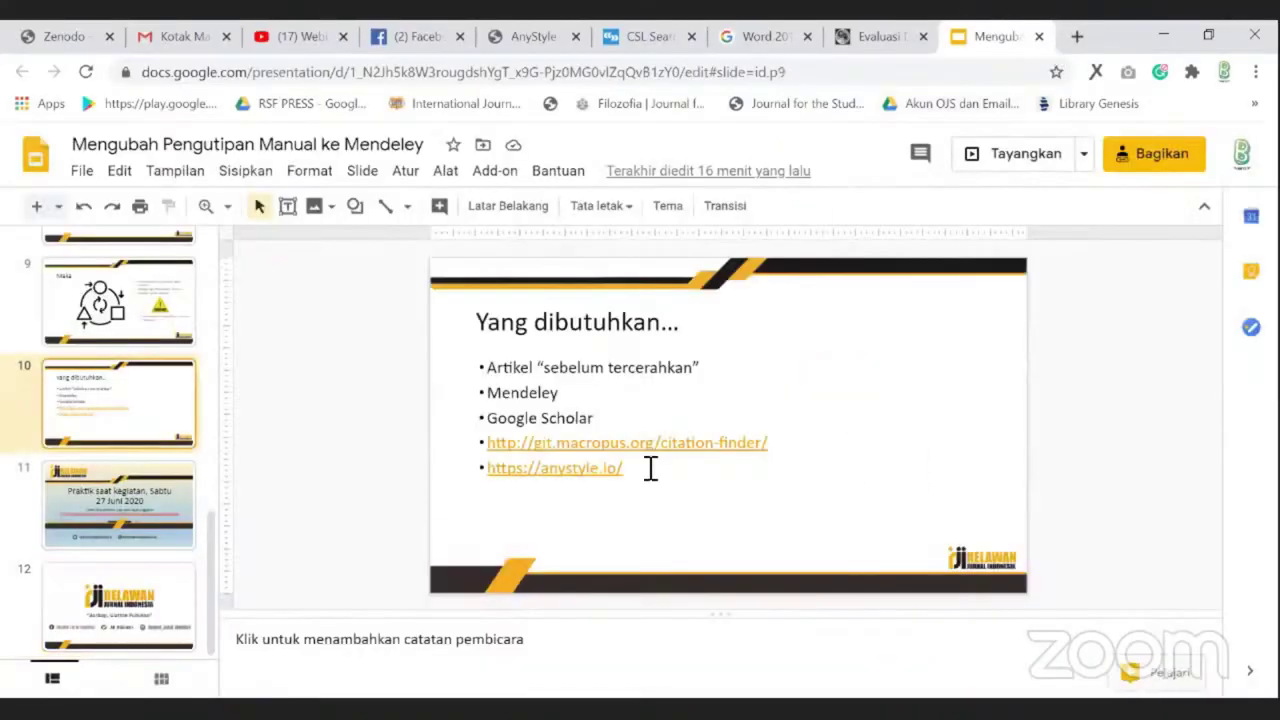
left_click(512, 446)
left_click(586, 478)
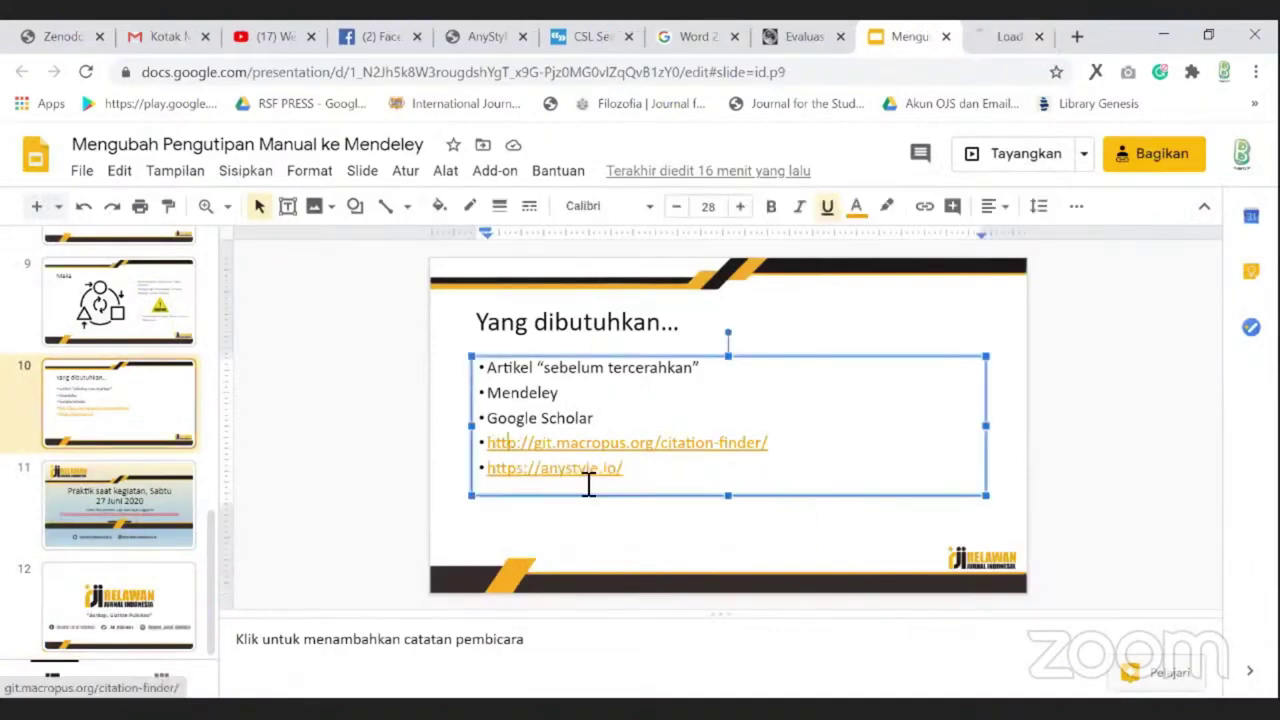
left_click(975, 32)
Step: Paste the copied reference list into the citation finder and search for matching citations
left_click(344, 308)
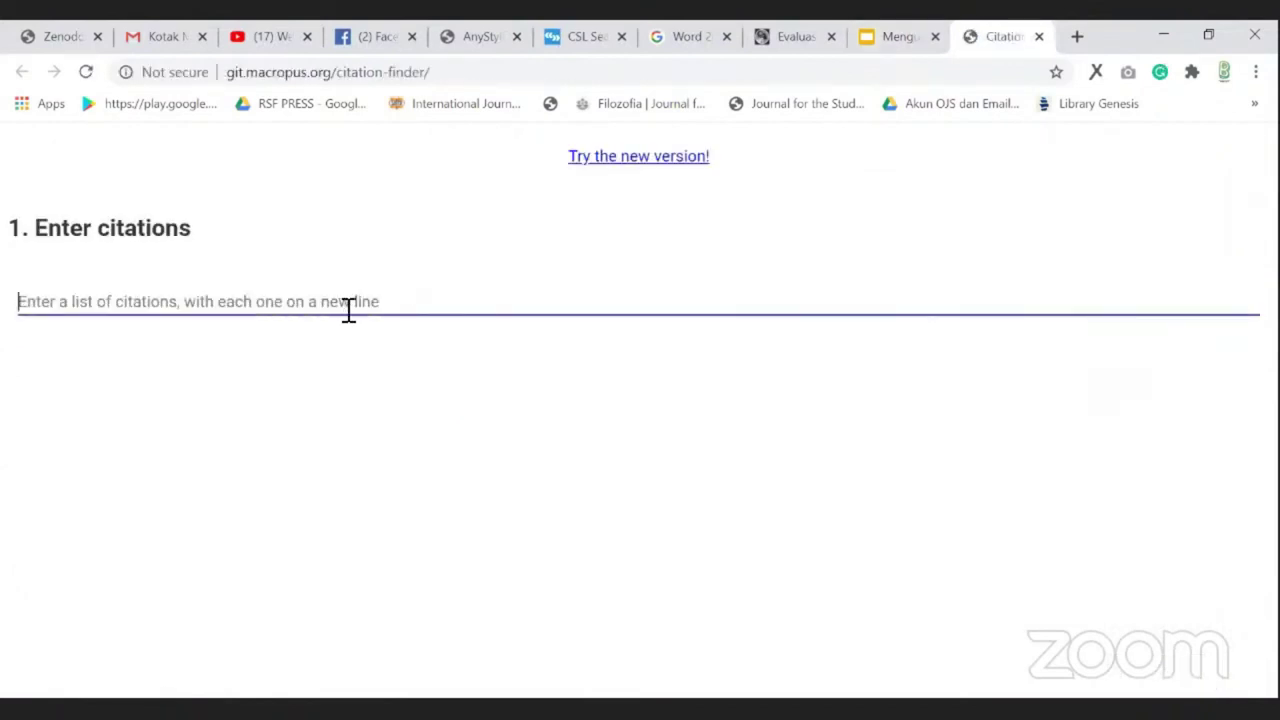
key("ctrl+v")
left_click(210, 547)
left_click(50, 665)
Step: Review the pasted citation list and the suggested matches for the first citation
scroll(425, 462, "up", 7)
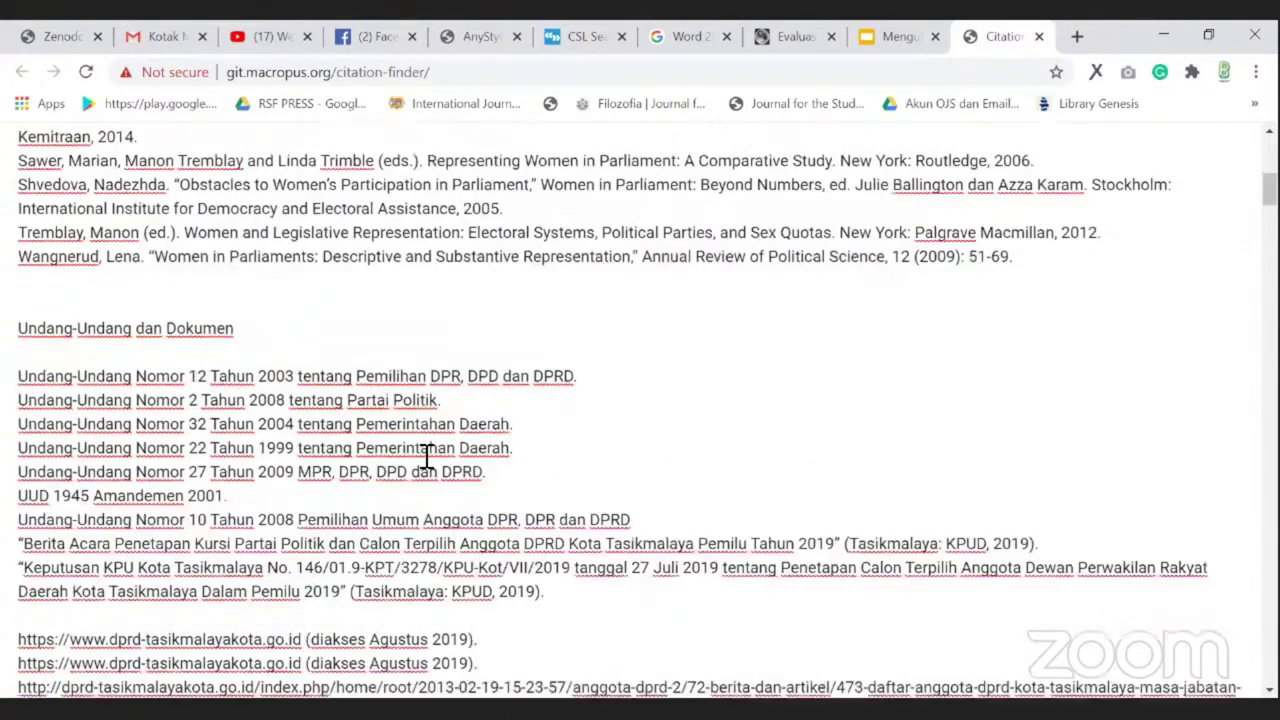
scroll(427, 455, "up", 3)
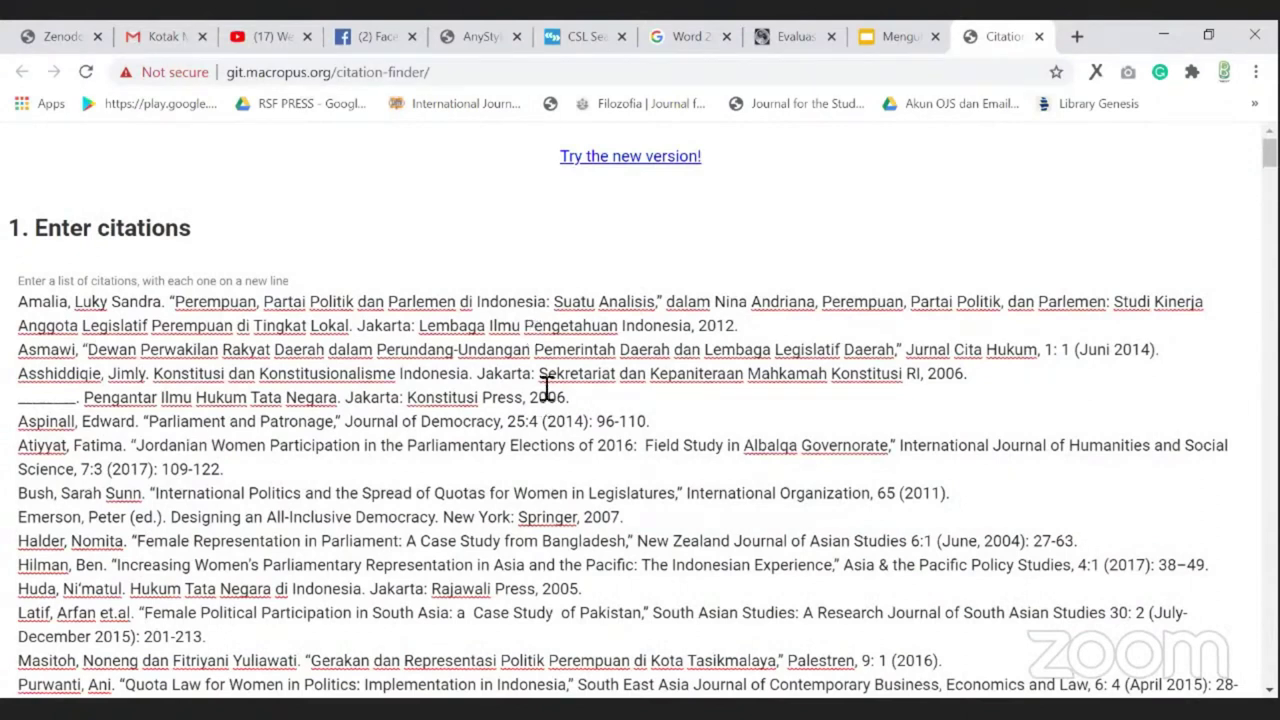
scroll(435, 378, "down", 2)
scroll(271, 471, "down", 10)
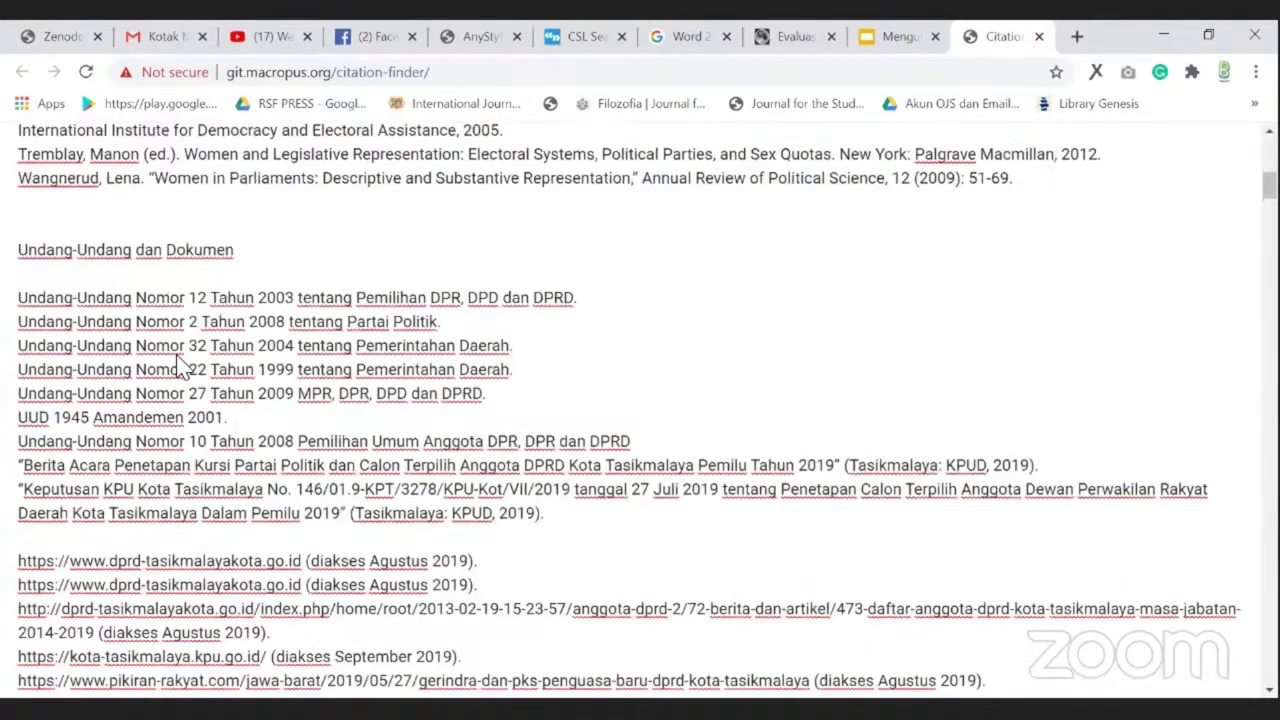
scroll(555, 397, "down", 2)
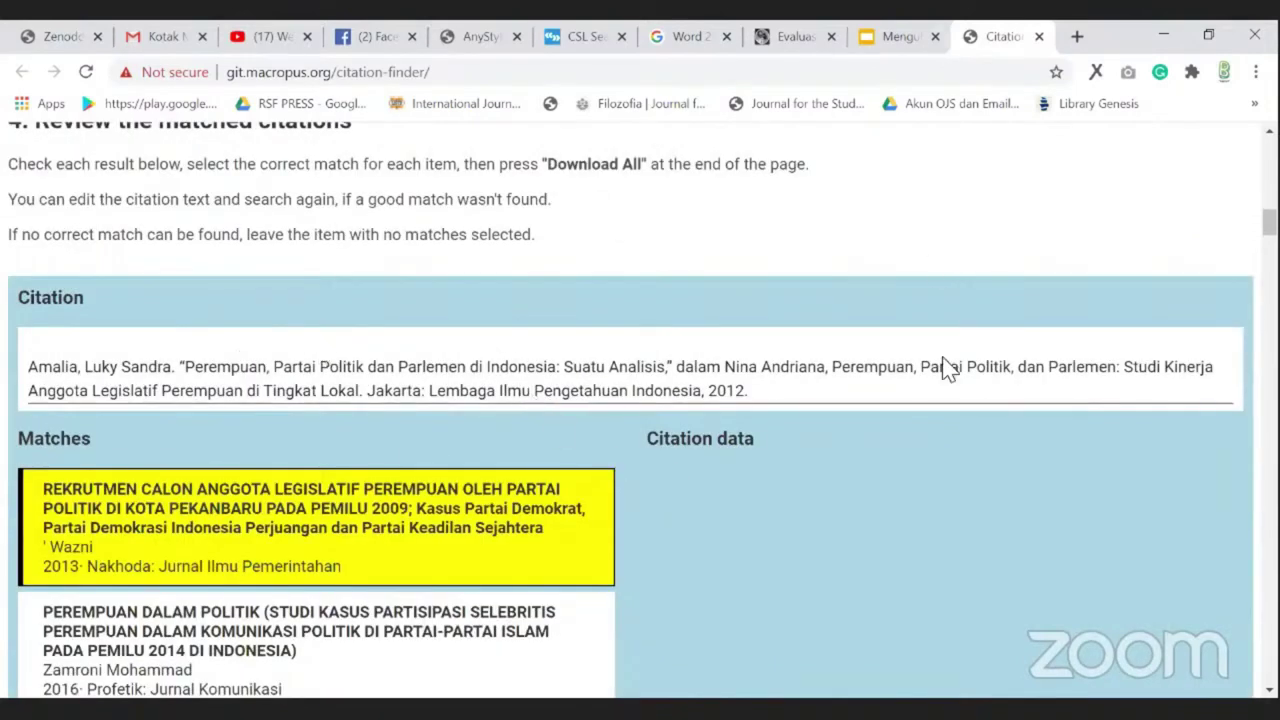
scroll(285, 343, "up", 2)
scroll(285, 343, "up", 15)
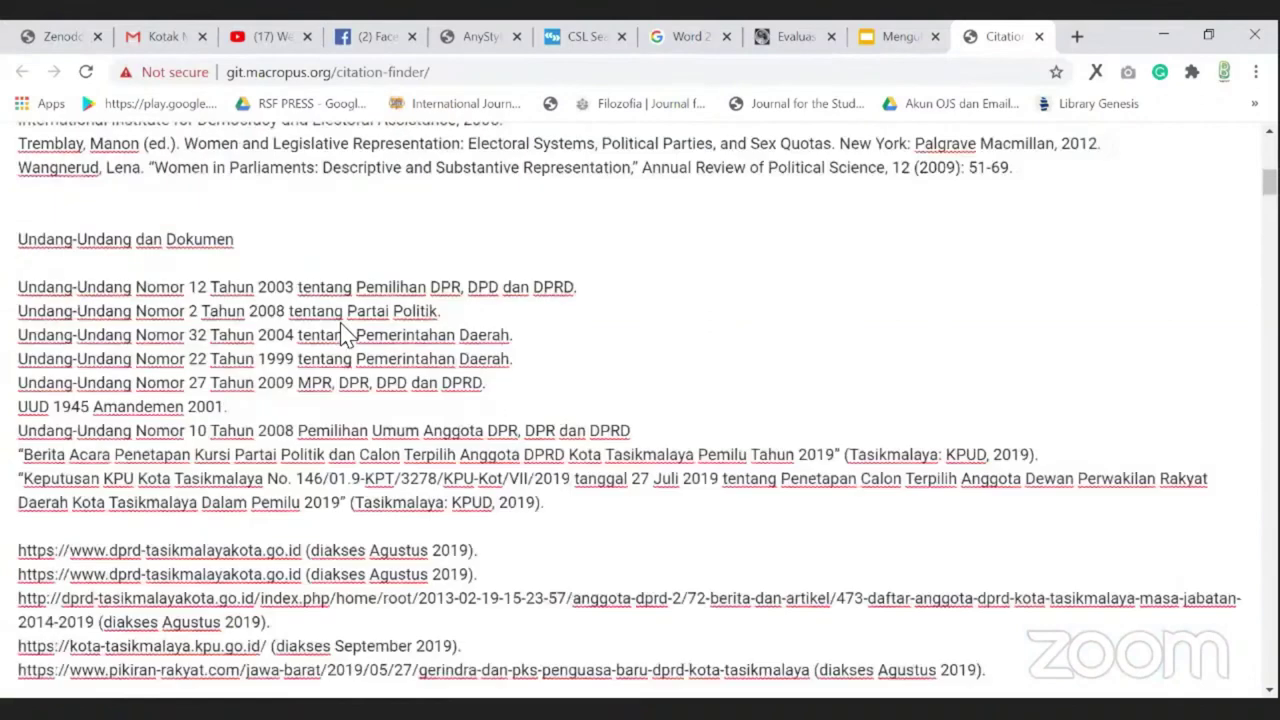
Step: Open Google Scholar at scholar.google.com in a new tab, keeping the citation finder open alongside it
key("ctrl+t")
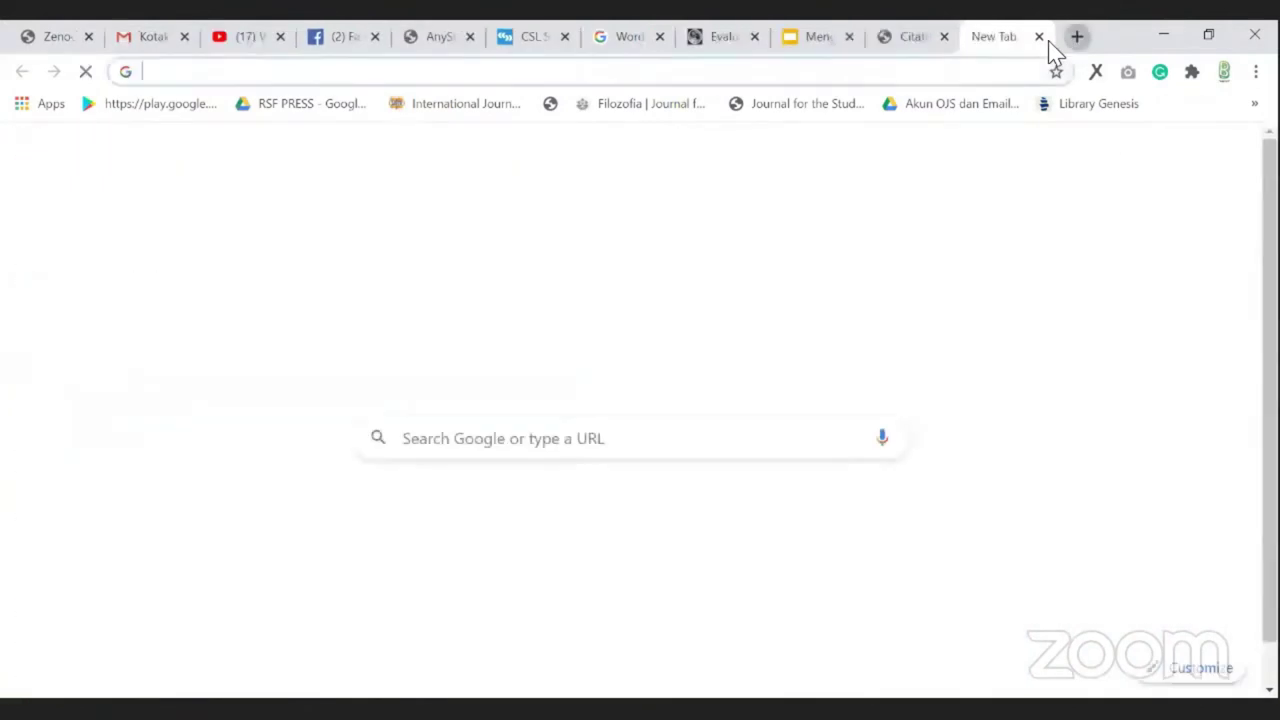
type("goo")
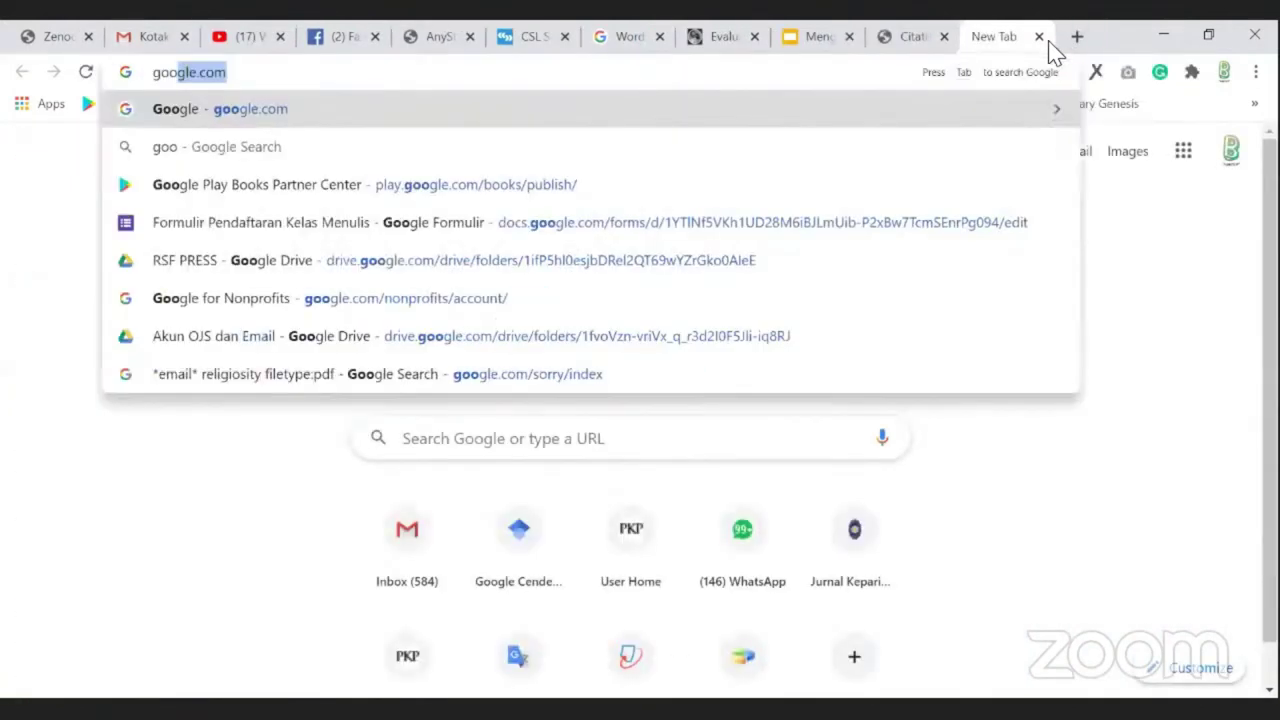
key("BackSpace")
key("BackSpace")
key("BackSpace")
key("BackSpace")
type("scholar.")
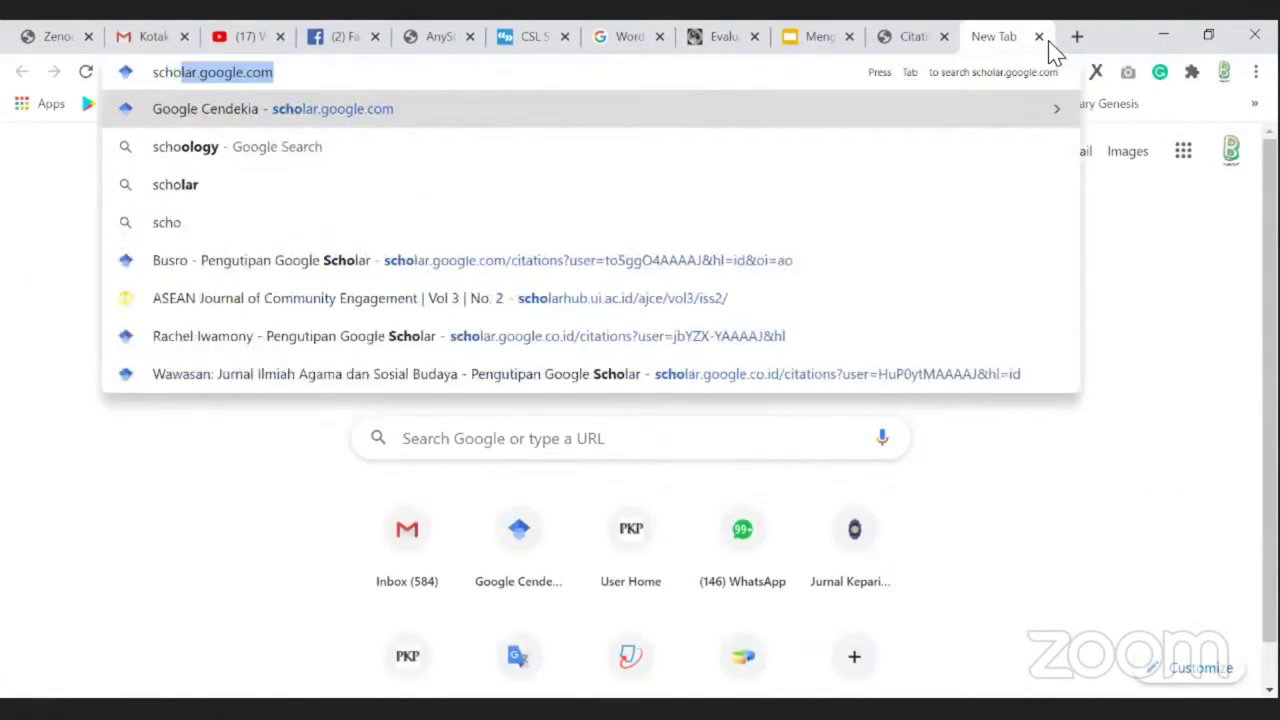
key("Return")
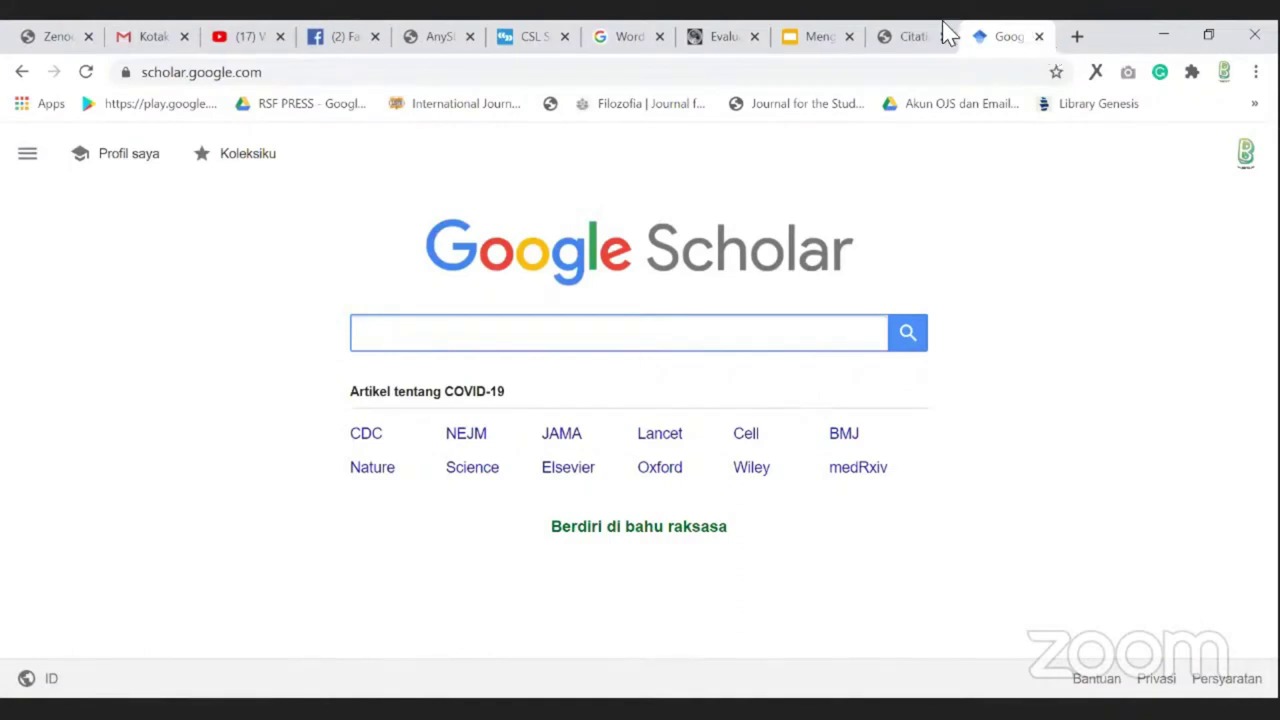
key("ctrl+shift+Tab")
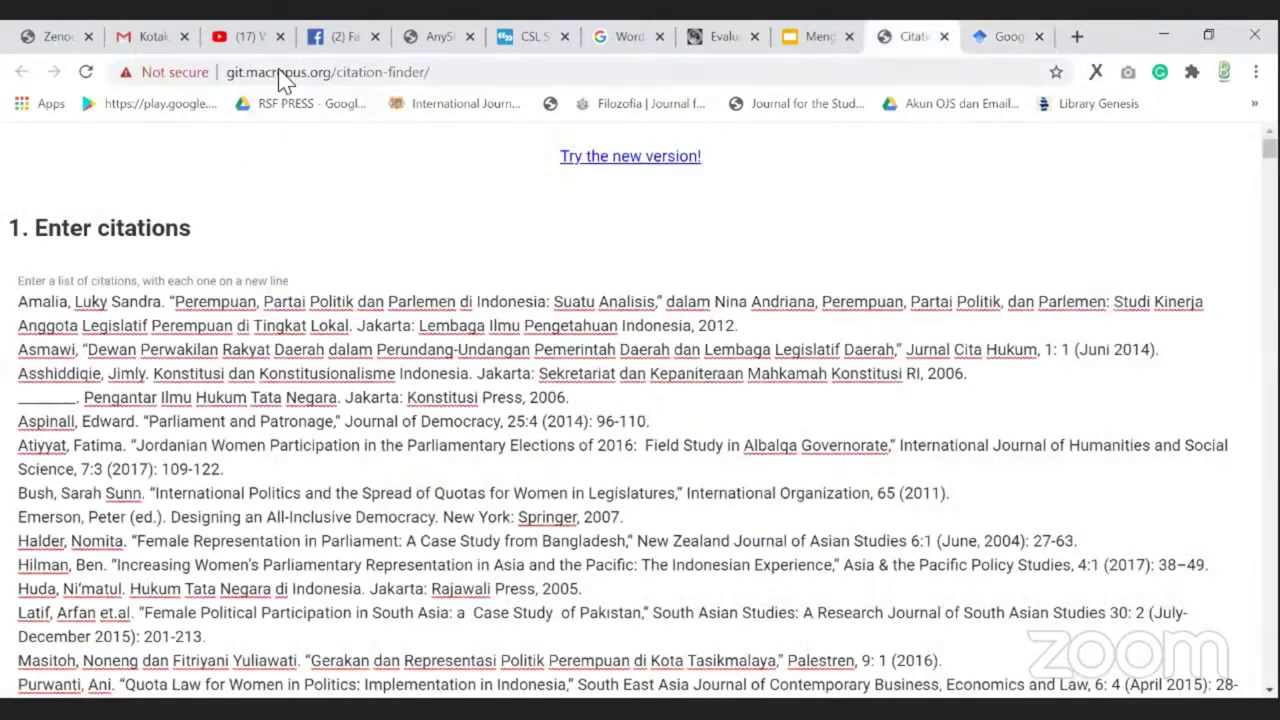
left_click(1000, 36)
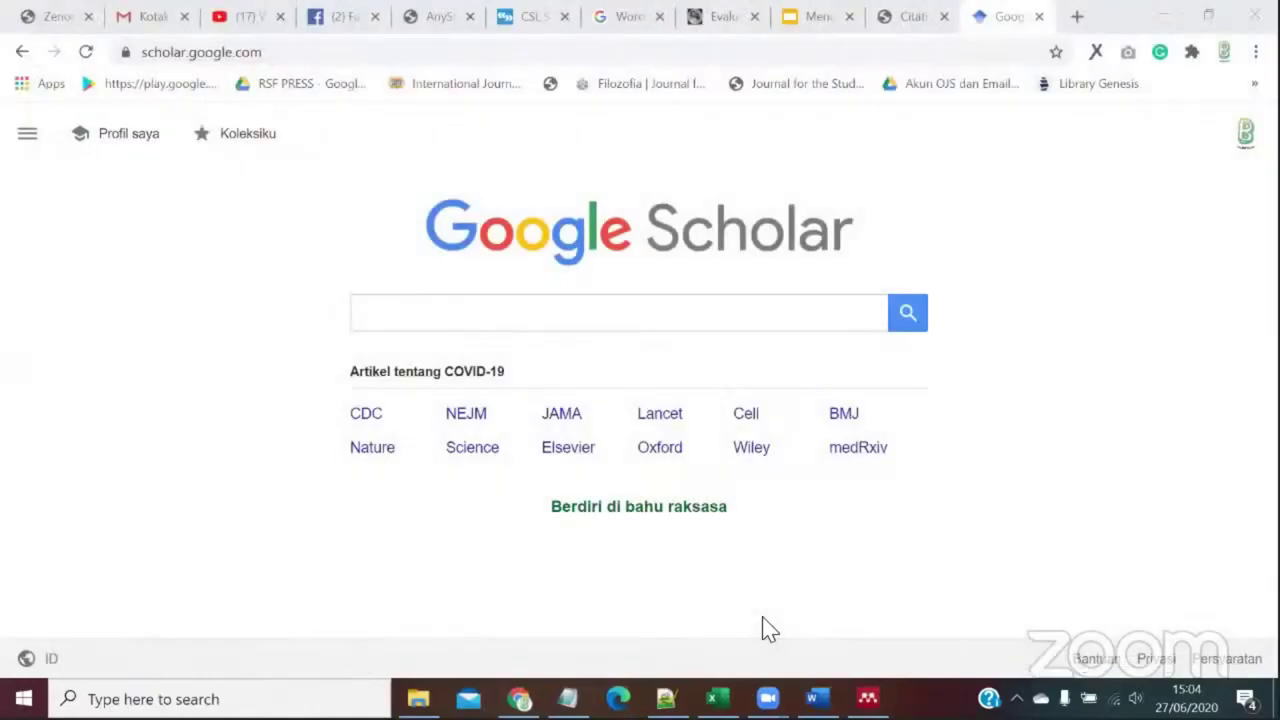
Step: Switch back to the Word article and locate the reference mark of footnote 1 on page 2 and its note
key("alt+Tab")
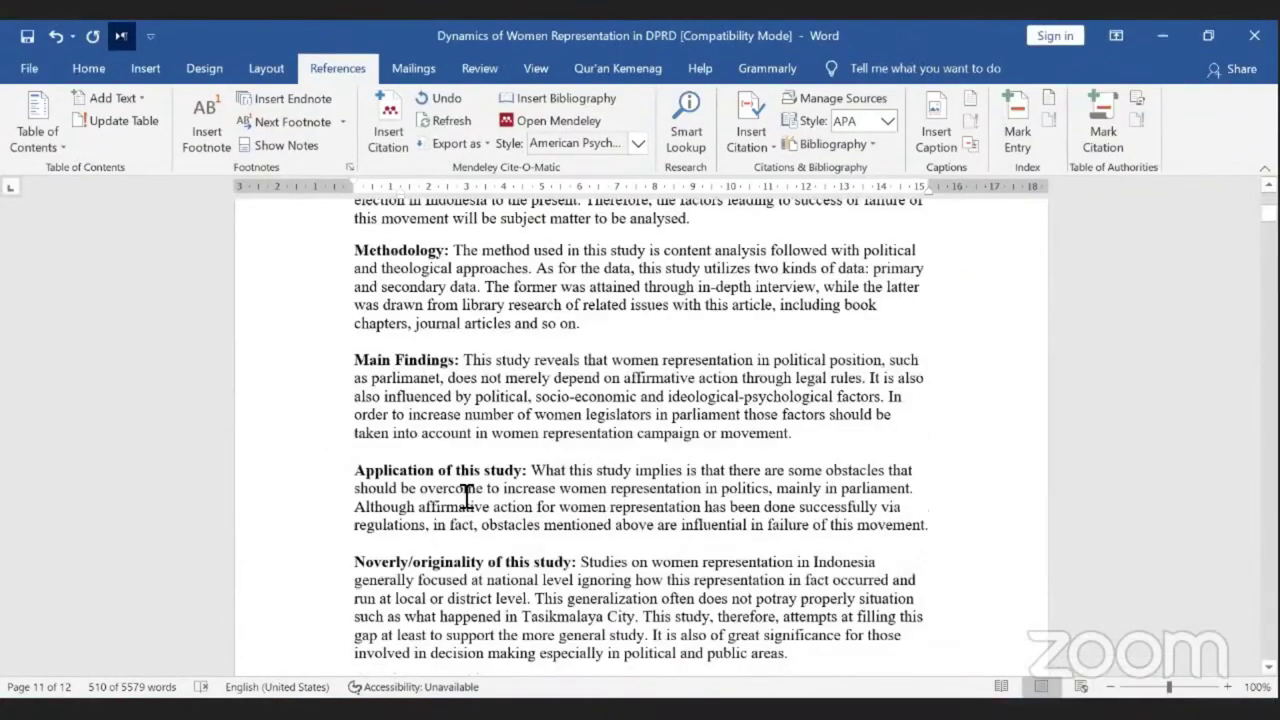
scroll(462, 490, "down", 10)
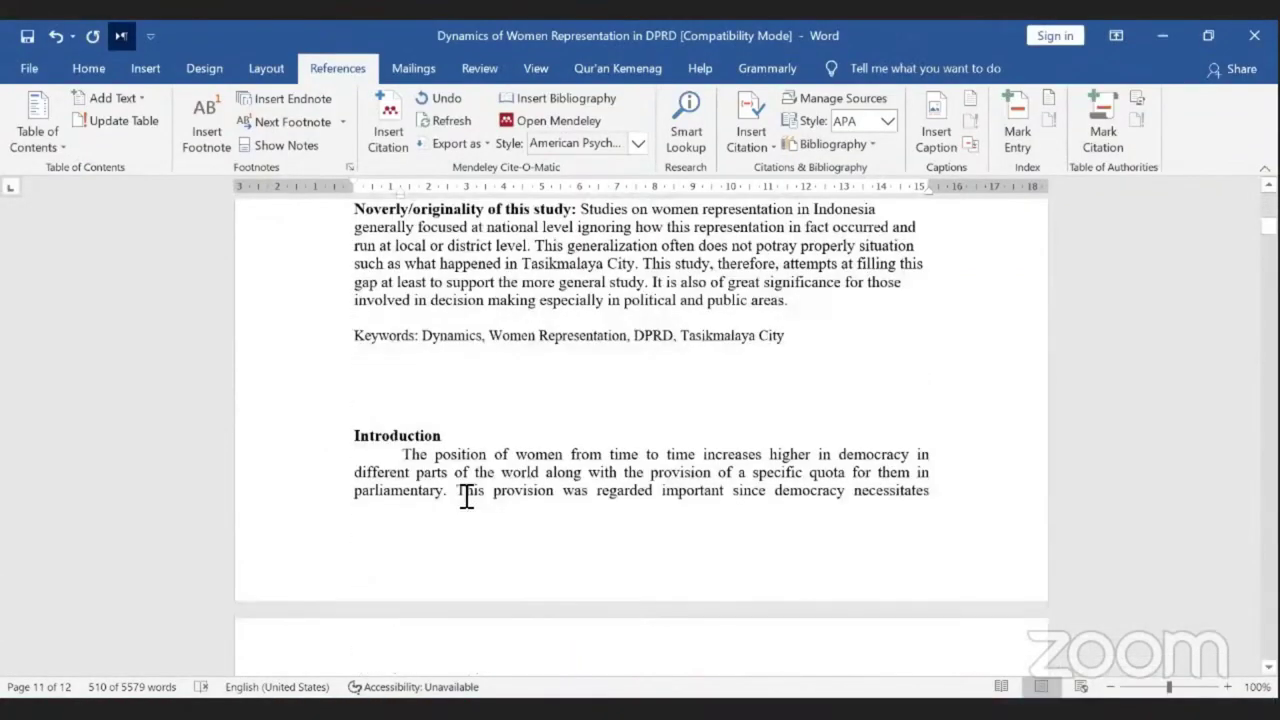
scroll(686, 486, "up", 3)
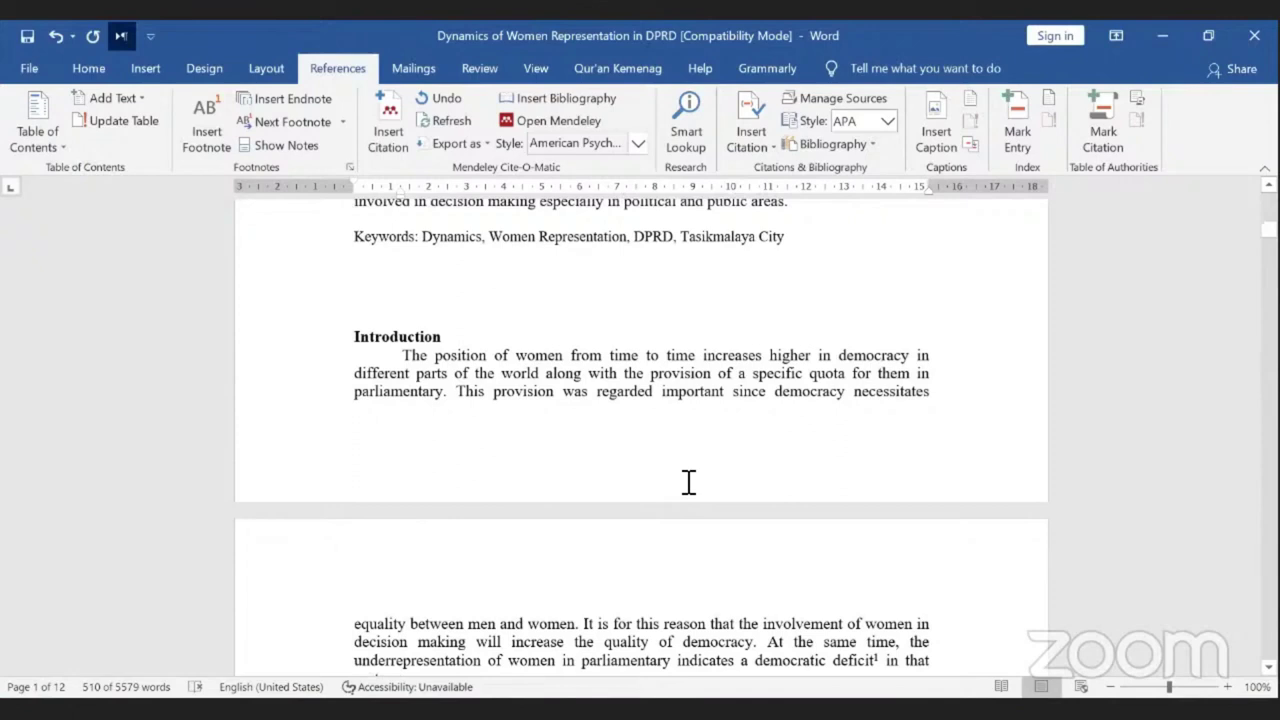
scroll(600, 450, "down", 8)
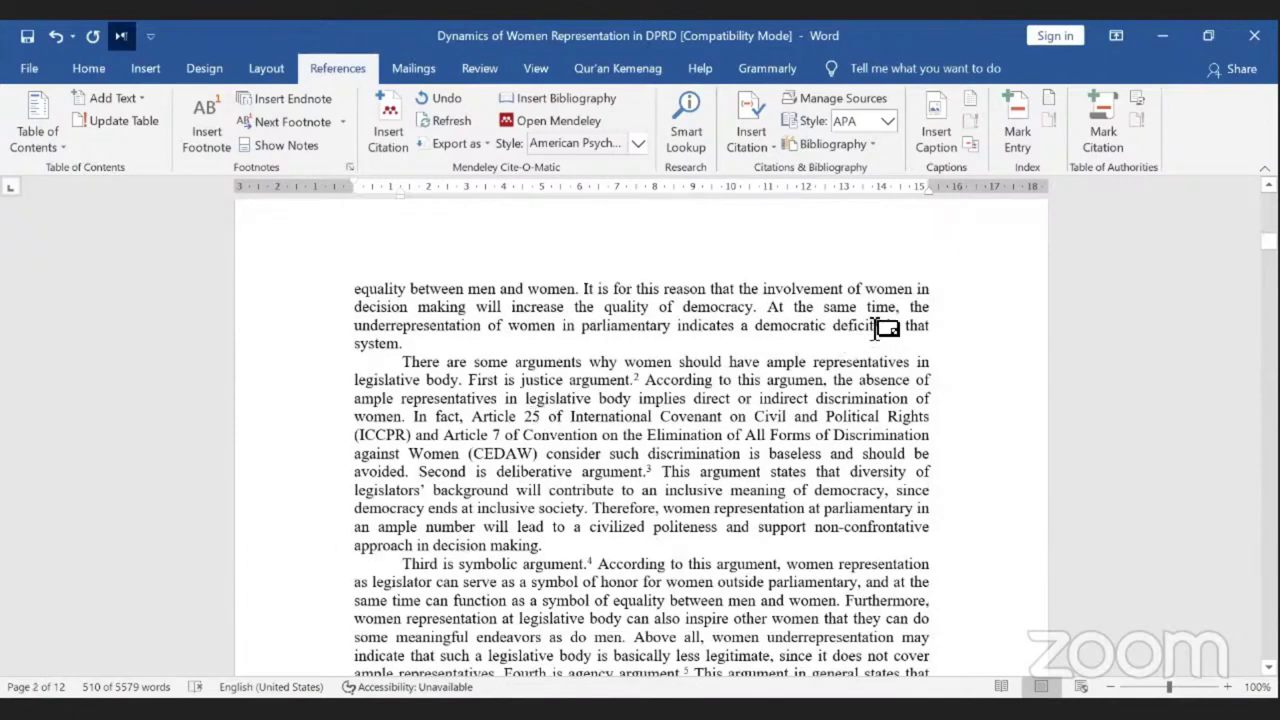
left_click(277, 145)
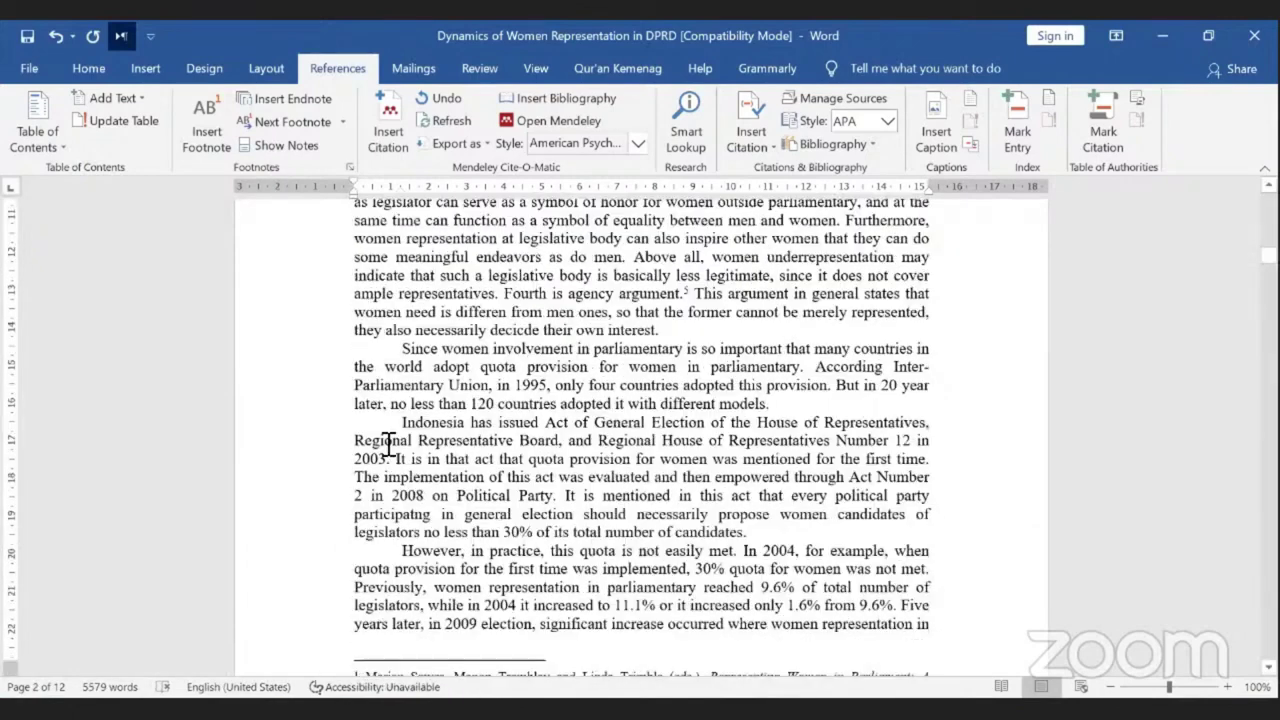
Step: Select the source text of footnote 1 on page 2 and return to its reference mark in the body text
left_click_drag(364, 447, 627, 457)
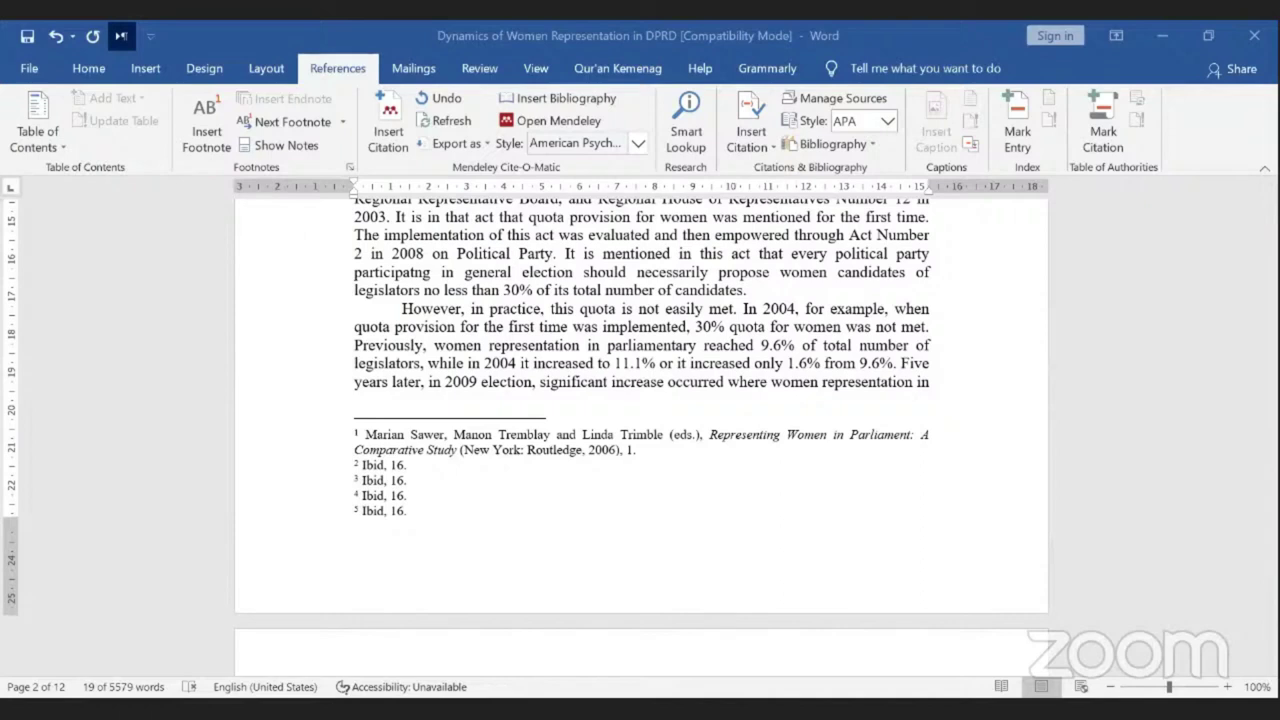
left_click(284, 146)
left_click(284, 148)
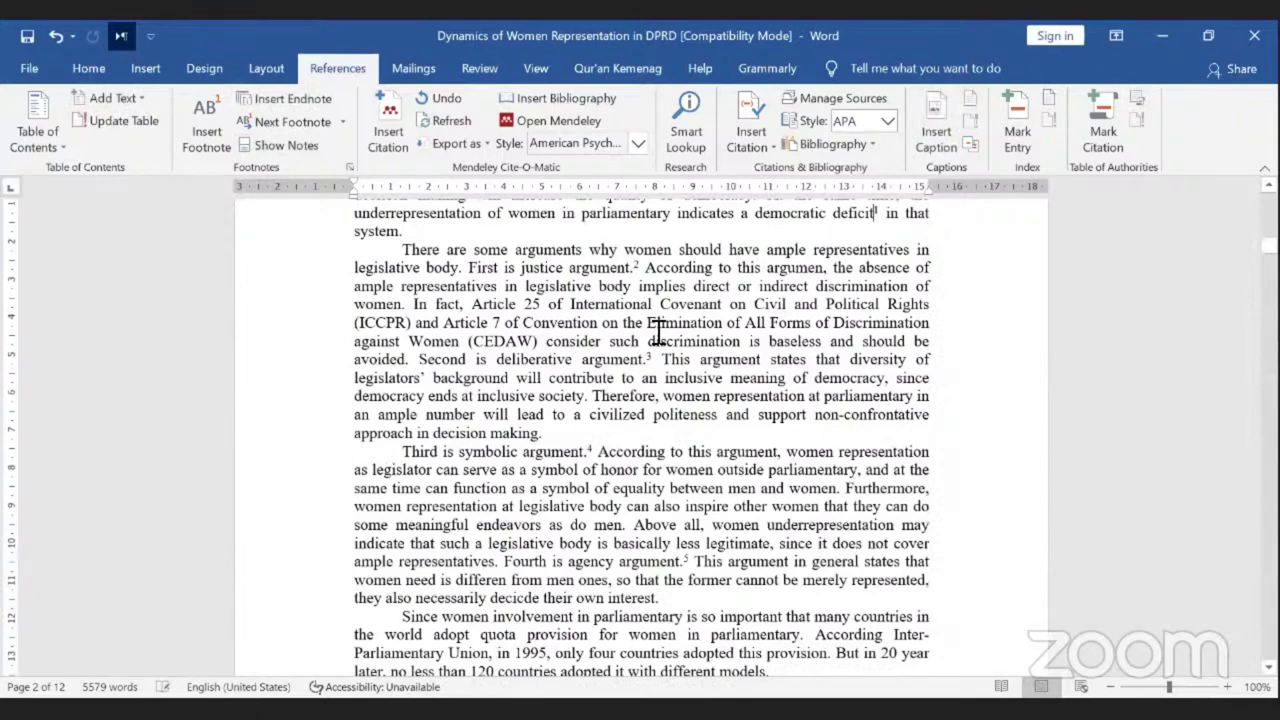
scroll(657, 333, "up", 1)
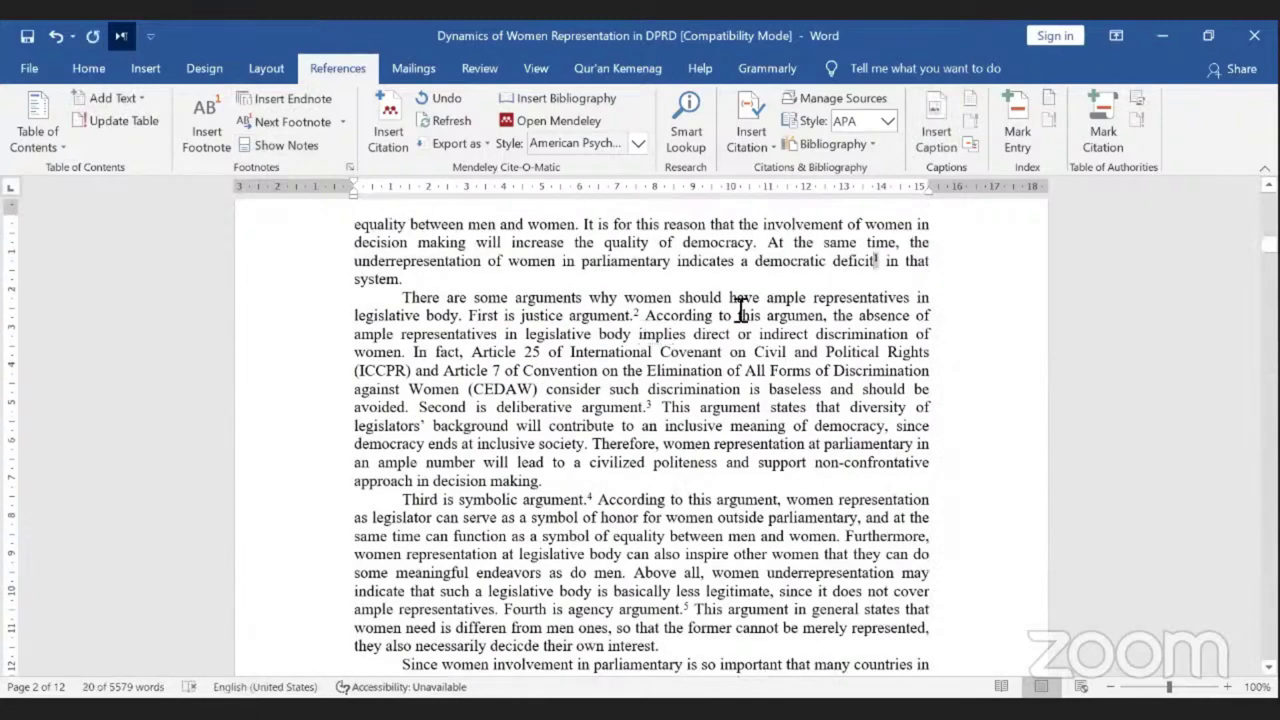
key("Delete")
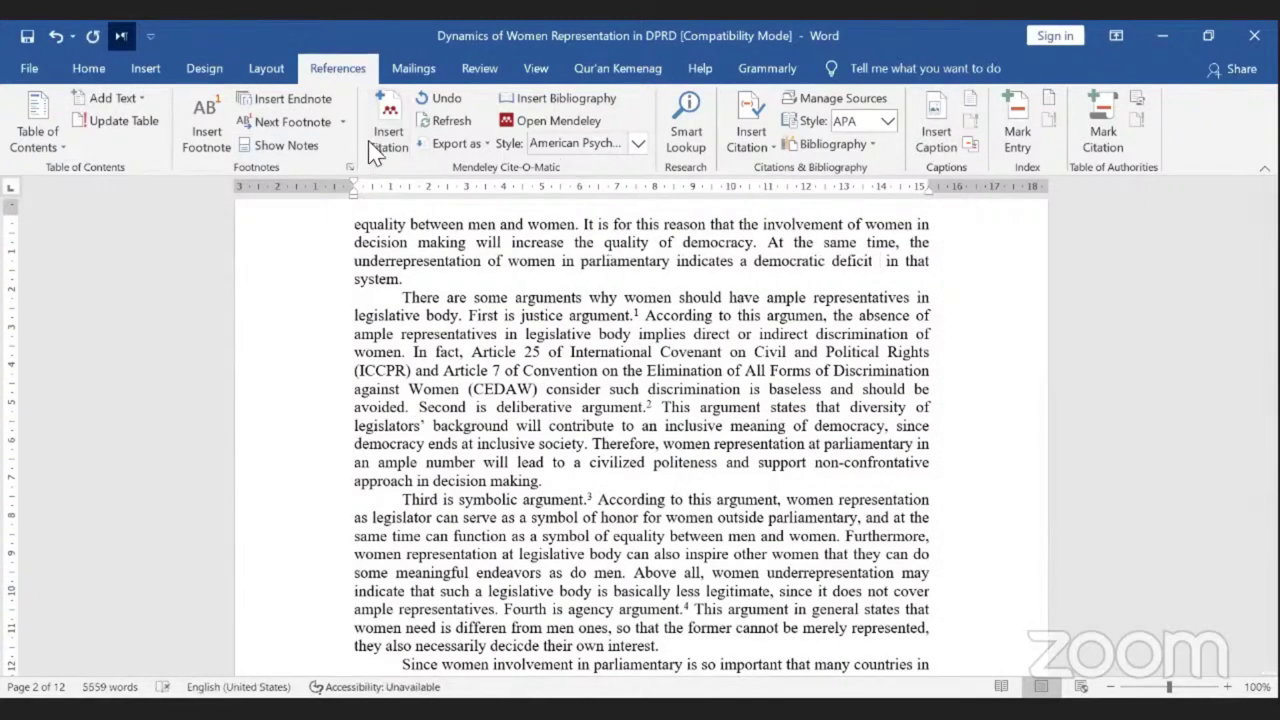
key("ctrl+z")
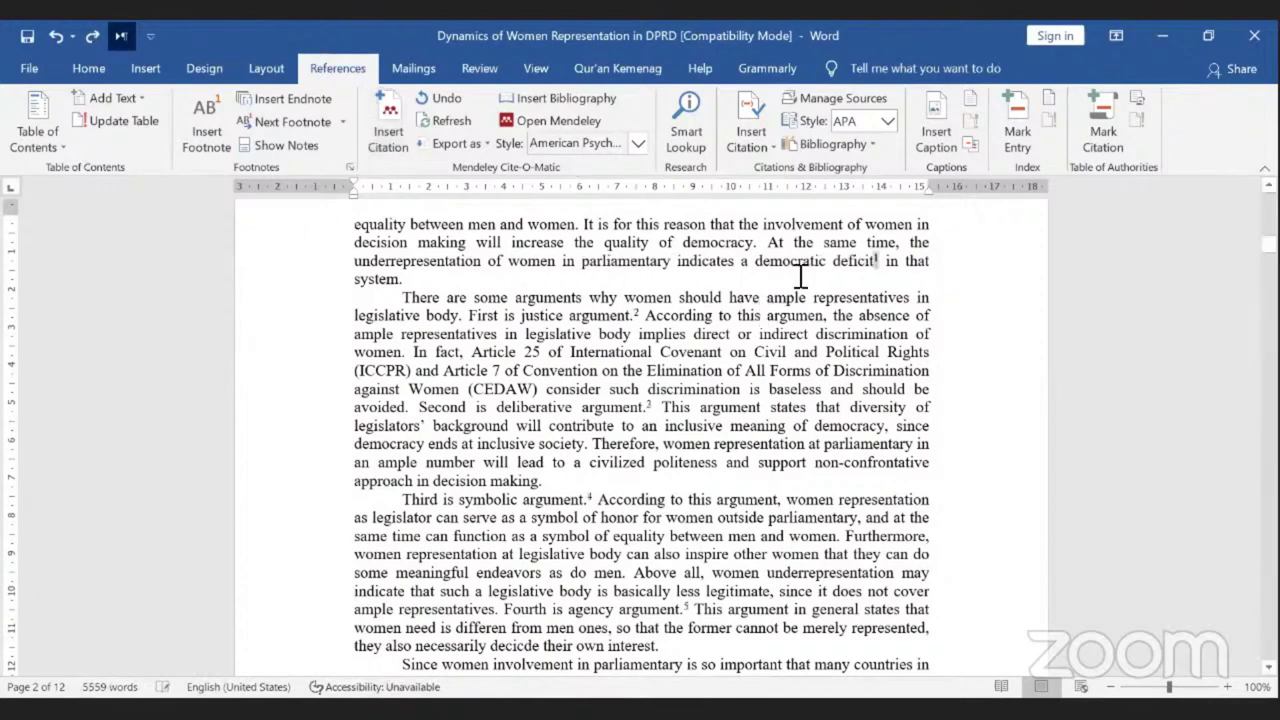
Step: Replace the footnote mark after "democratic deficit" with a Mendeley citation of the 2006 book Representing Women in Parliament, page 1
left_click(876, 261)
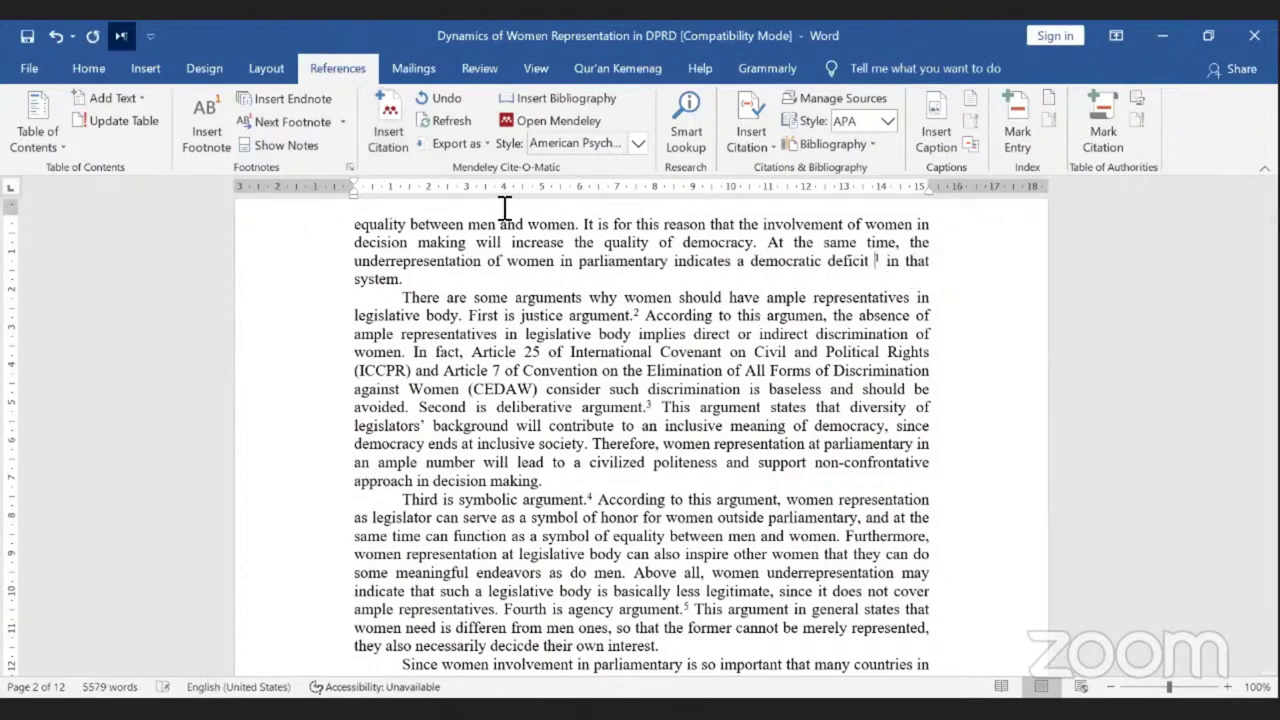
left_click(386, 138)
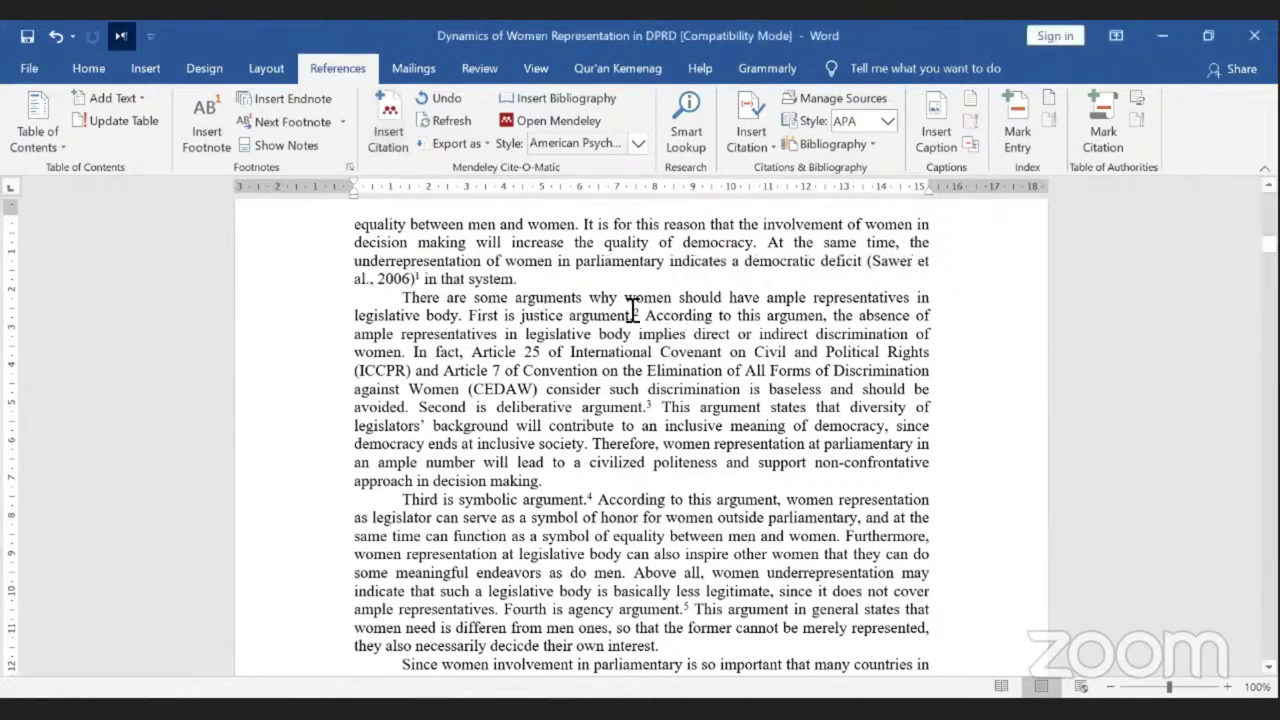
scroll(417, 454, "down", 10)
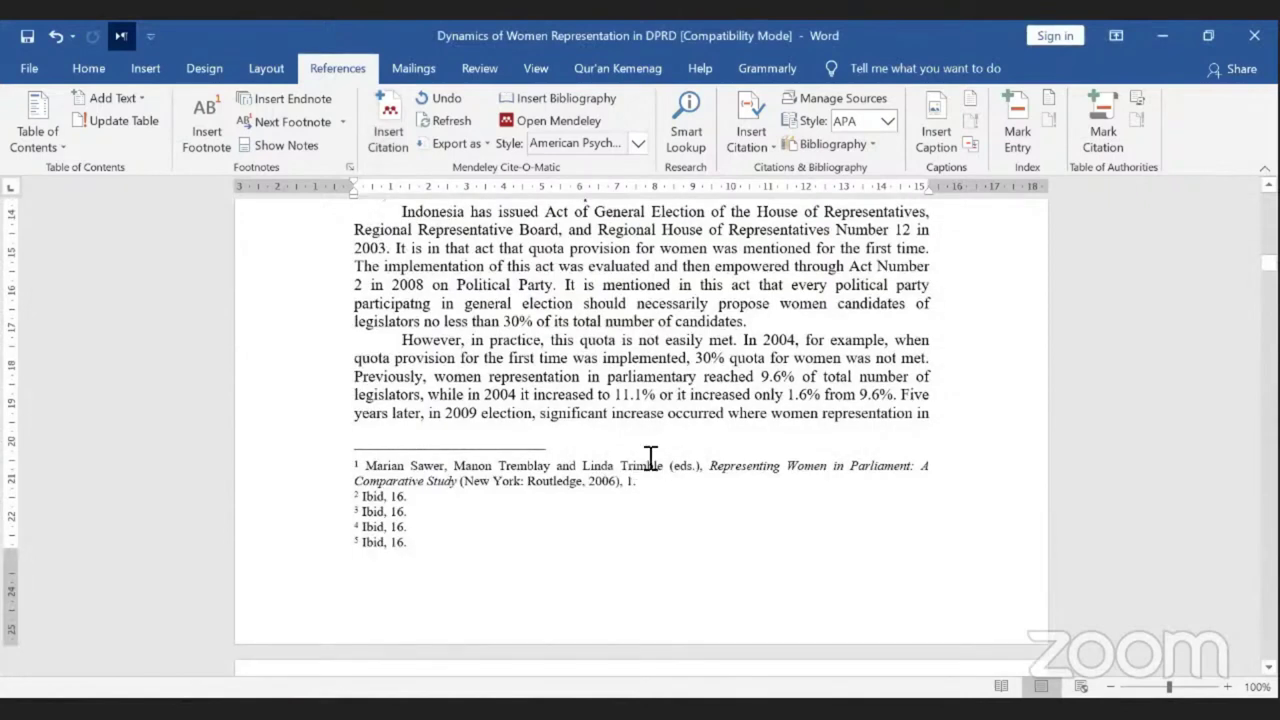
scroll(737, 357, "up", 10)
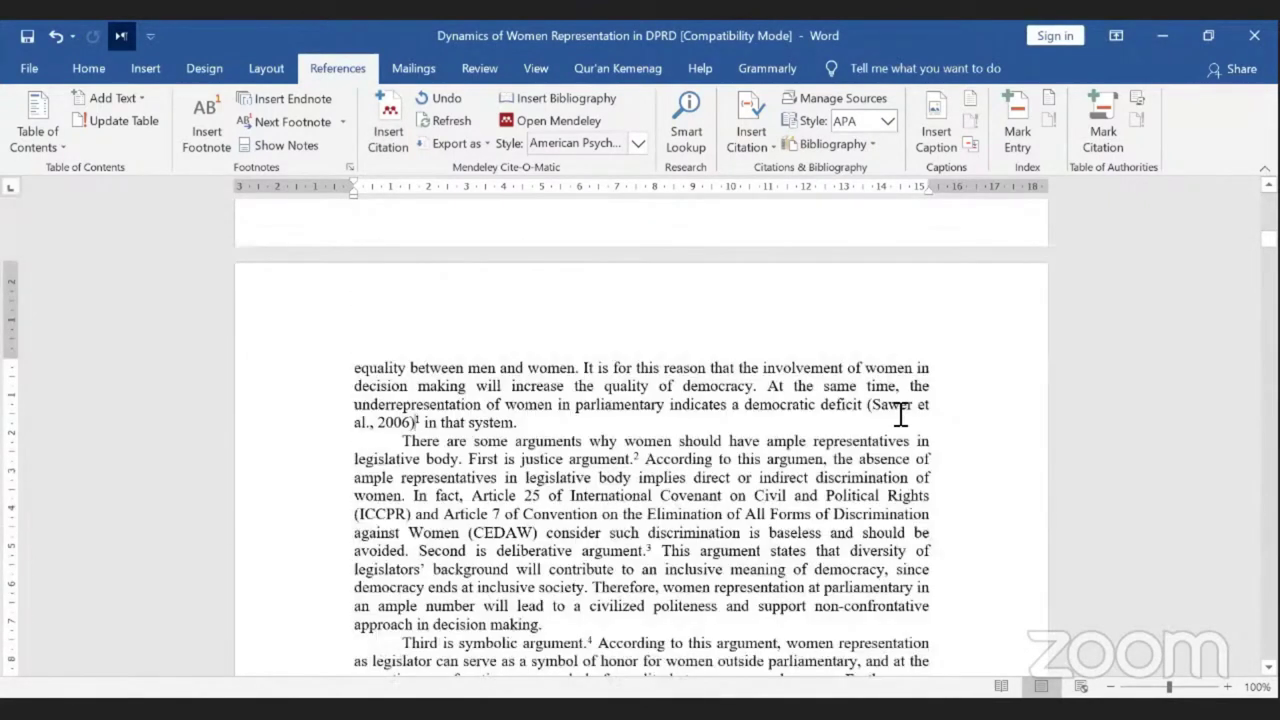
left_click(900, 414)
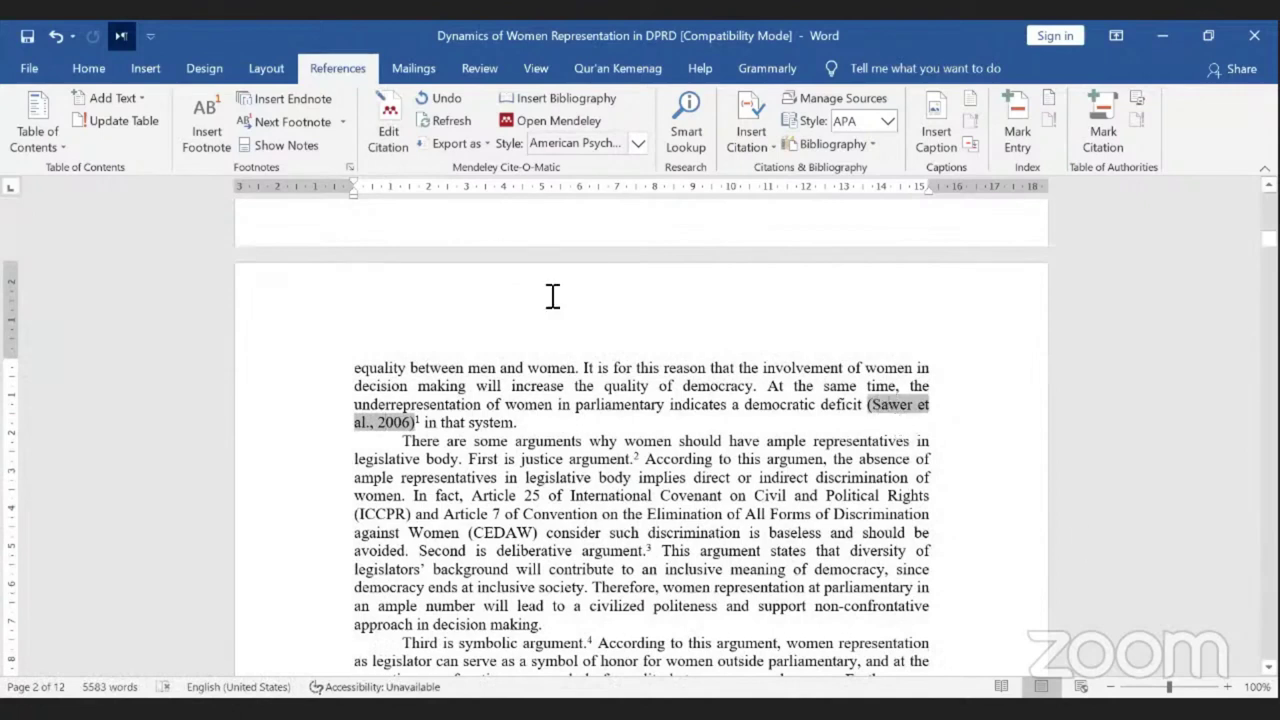
left_click(388, 130)
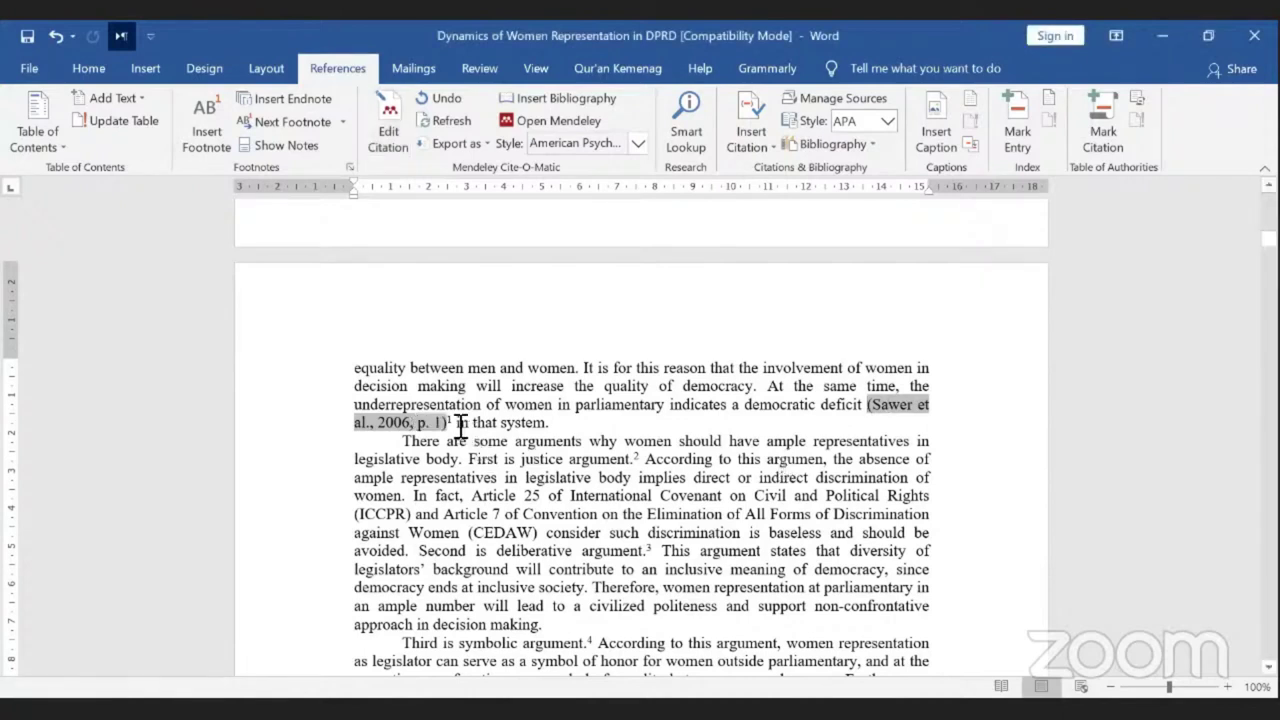
left_click(550, 422)
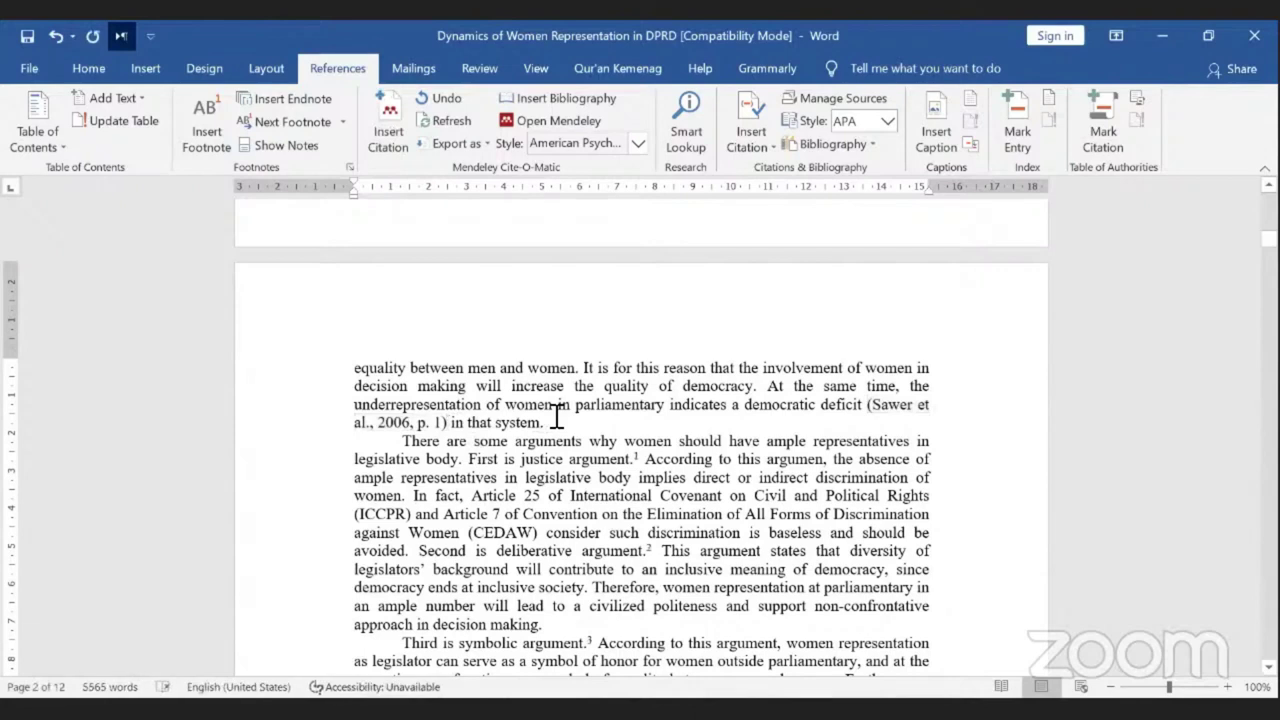
Step: Copy the page 1 citation in front of the full stop after "First is justice argument" and delete the footnote mark there
scroll(568, 525, "down", 5)
scroll(568, 525, "down", 8)
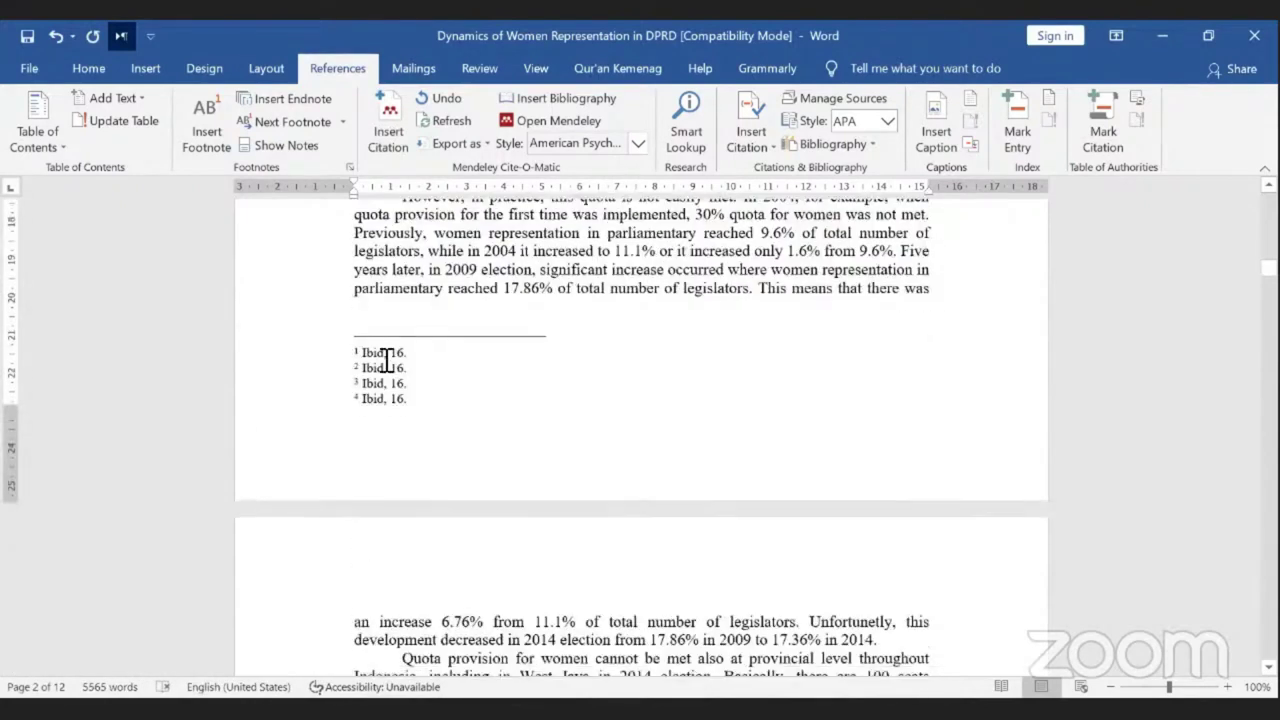
scroll(627, 422, "up", 15)
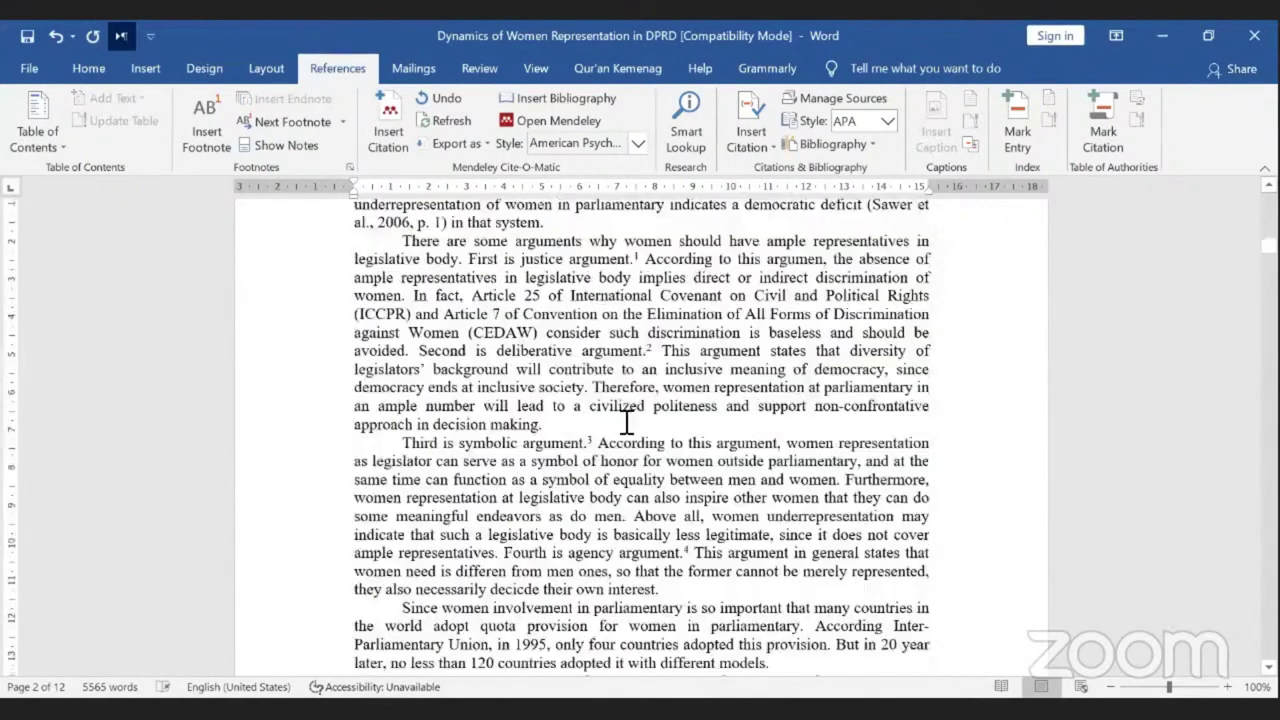
left_click(451, 424)
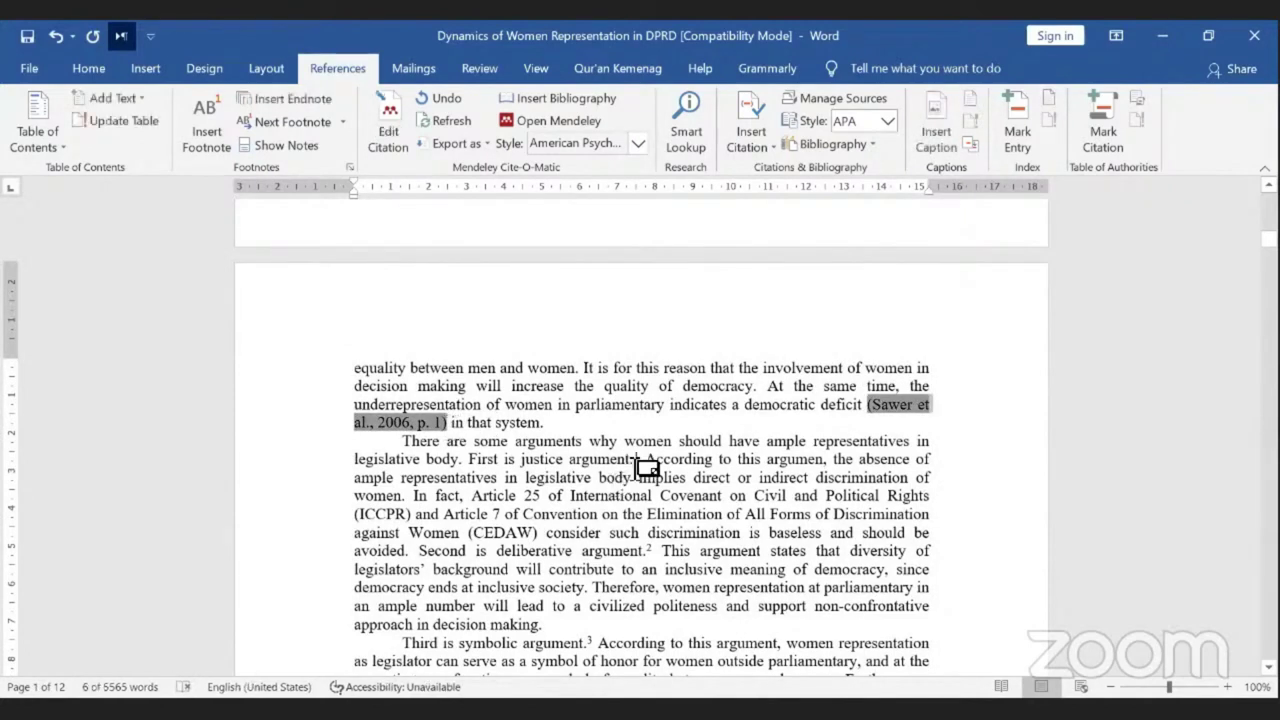
left_click(640, 462)
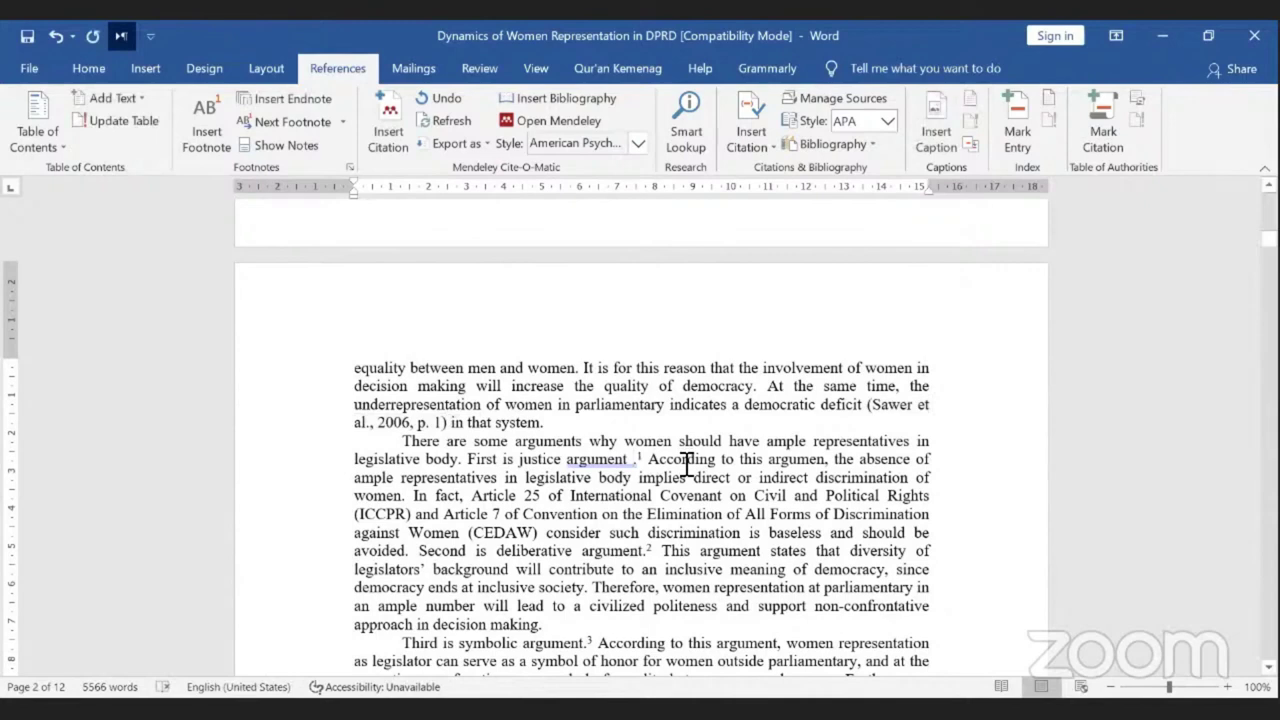
type("(Sawer et al., 2006, p. 1)")
left_click(806, 460)
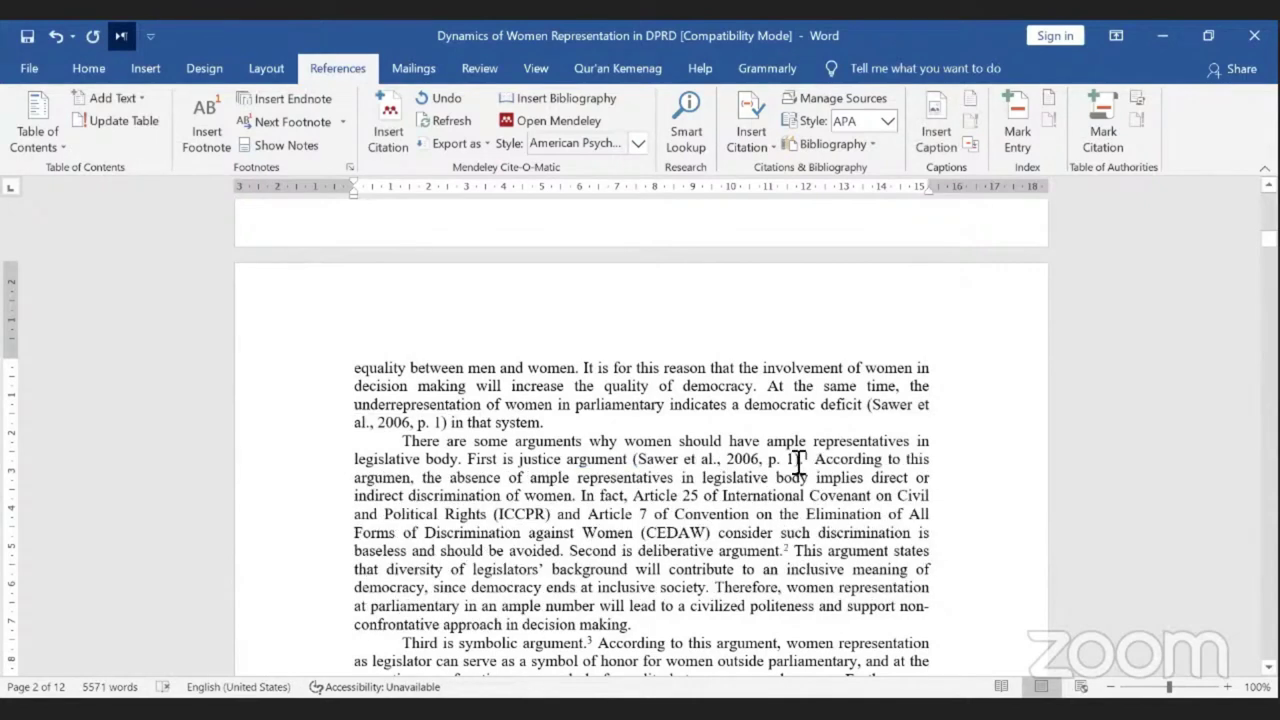
key("BackSpace")
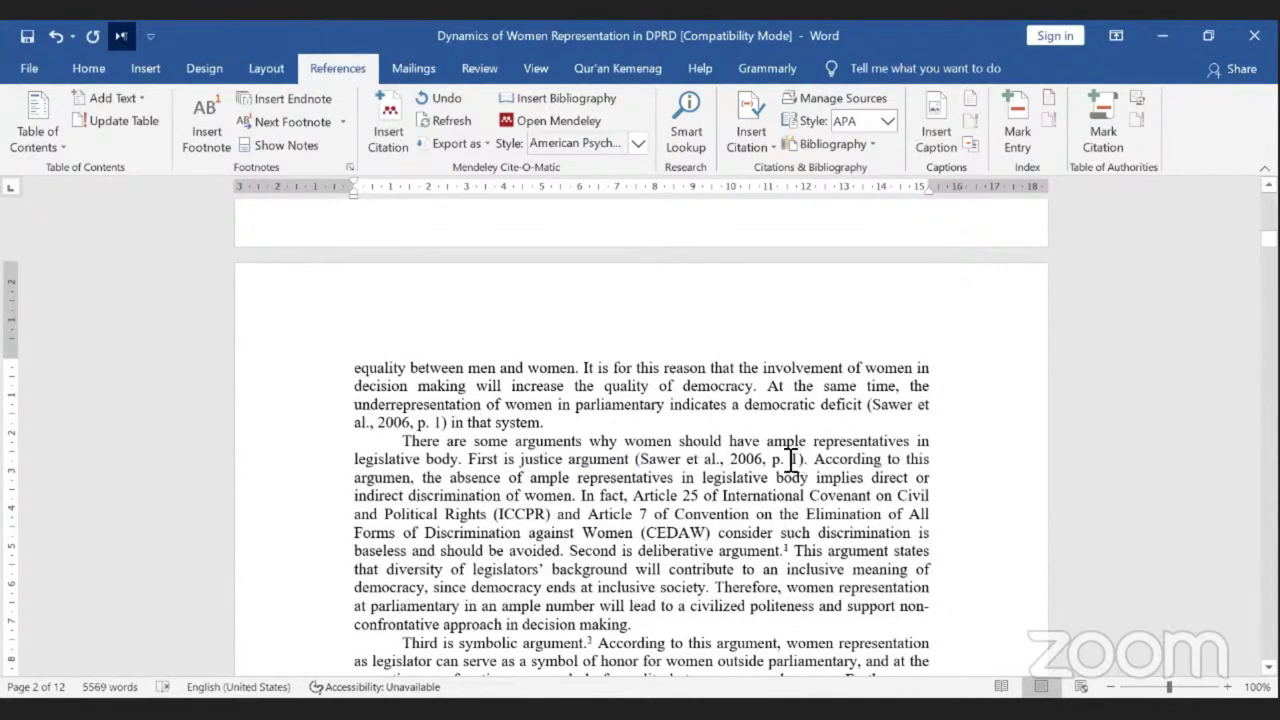
Step: Set the page number of the citation after "First is justice argument" to 16, matching its footnote
left_click(790, 460)
scroll(662, 505, "down", 12)
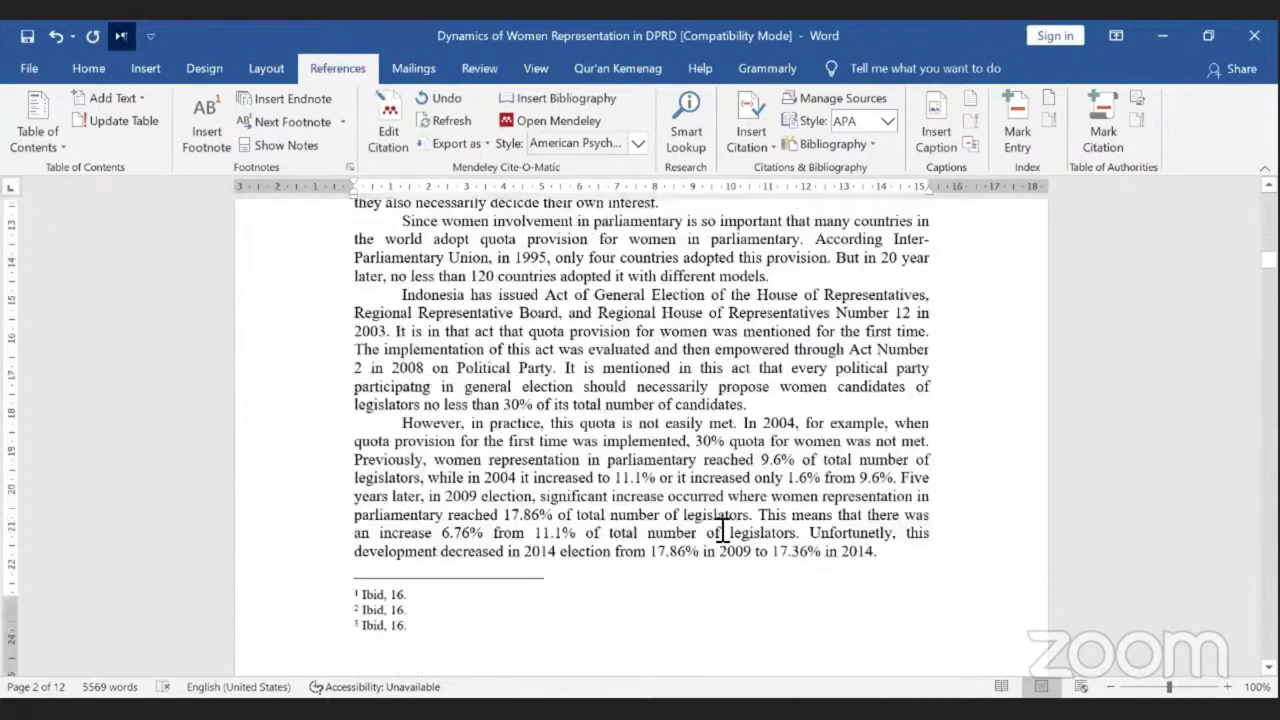
scroll(880, 405, "up", 10)
scroll(775, 403, "up", 1)
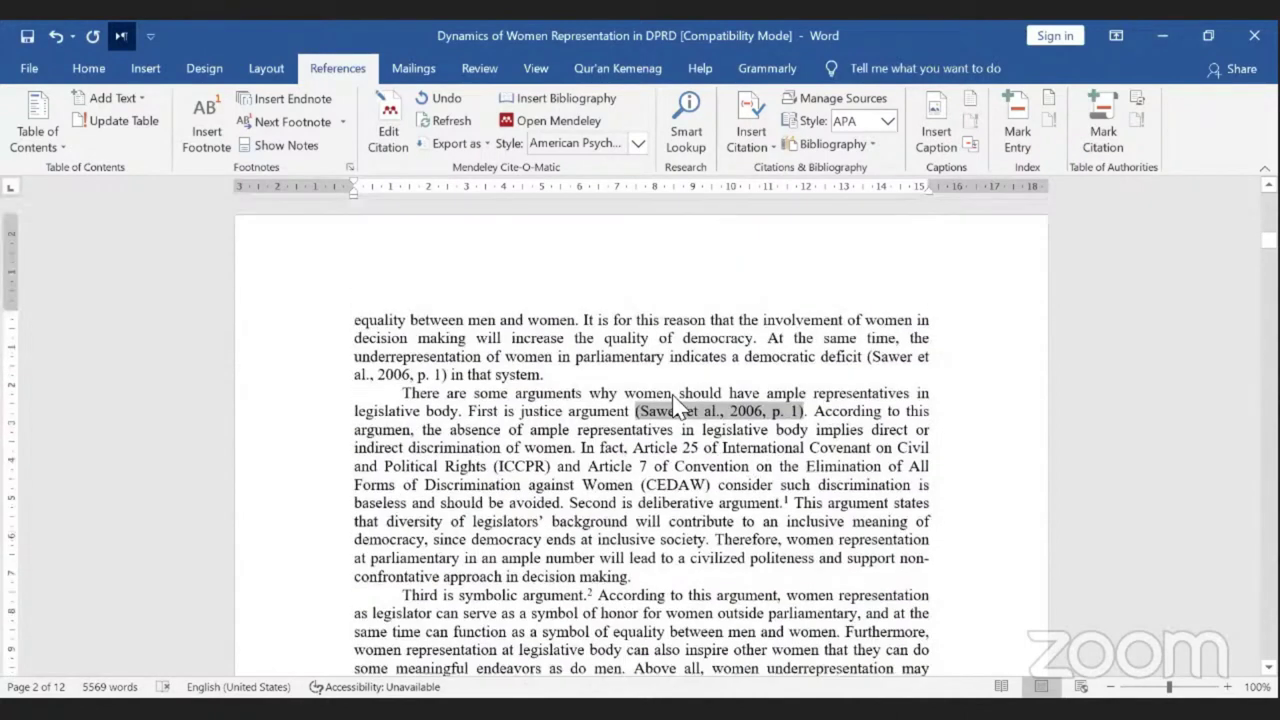
left_click(404, 156)
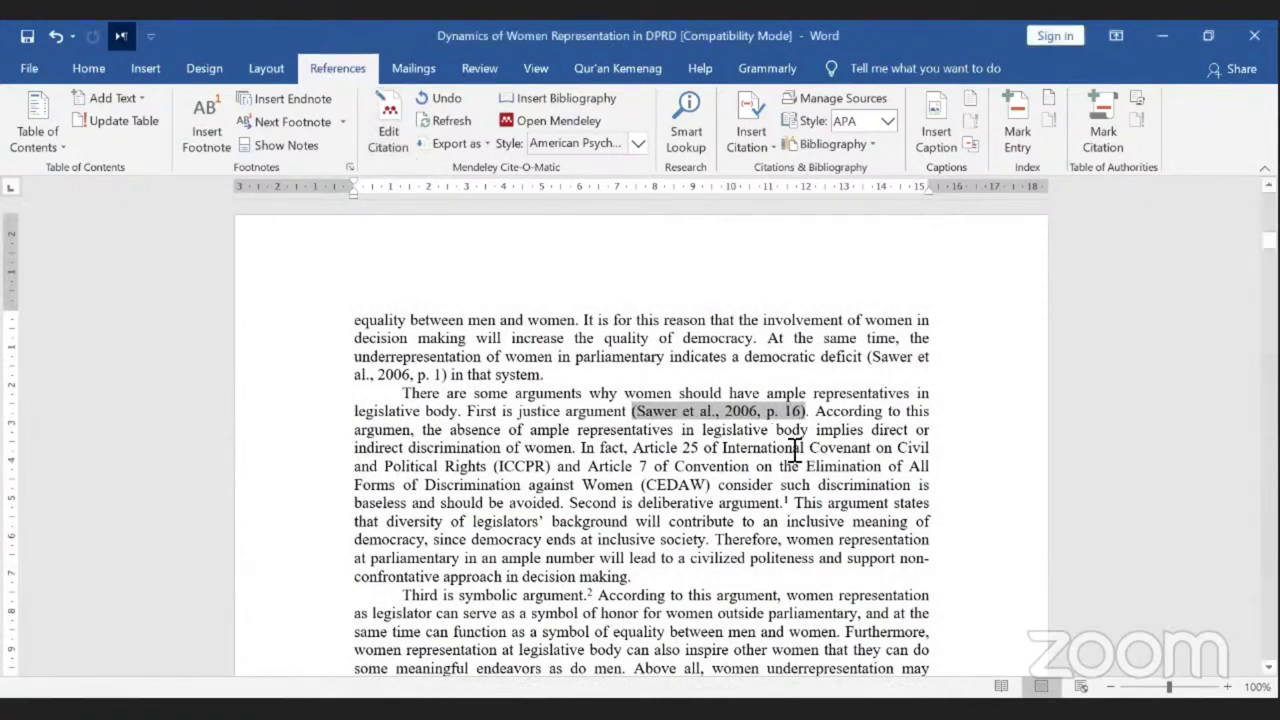
Step: Select the source author's name in footnote 4 on page 3
scroll(390, 440, "down", 10)
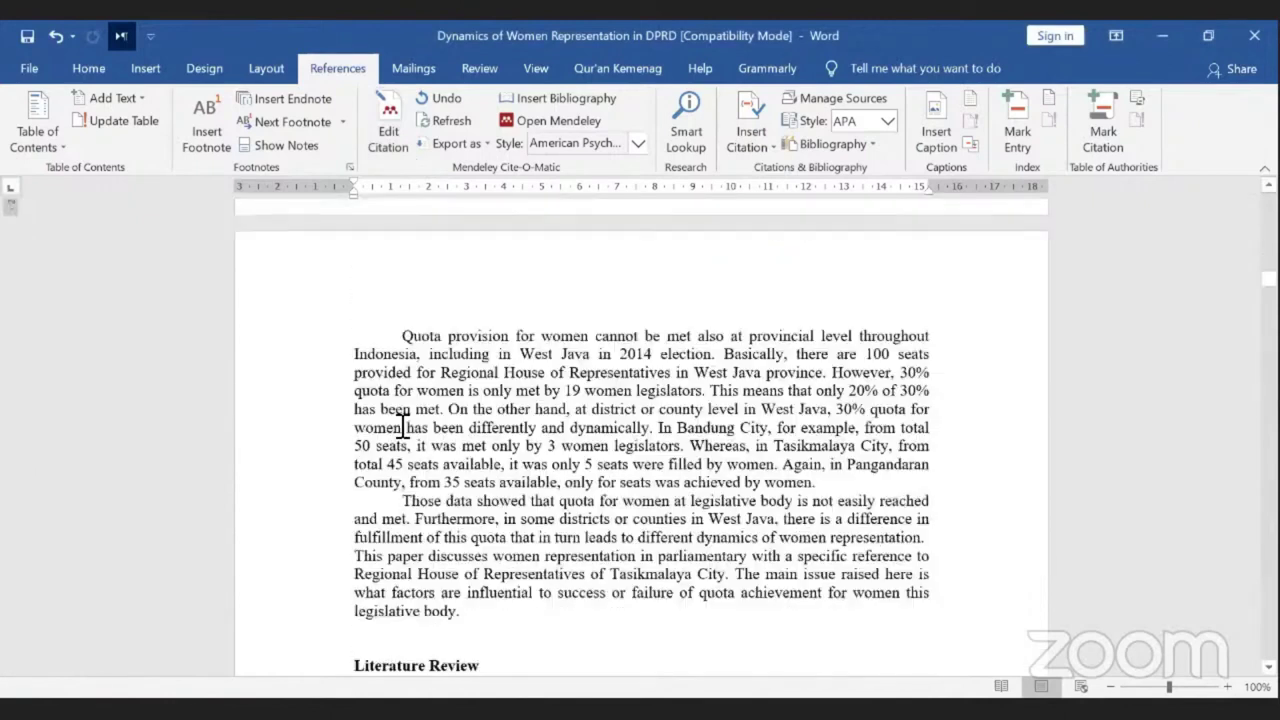
scroll(403, 428, "up", 6)
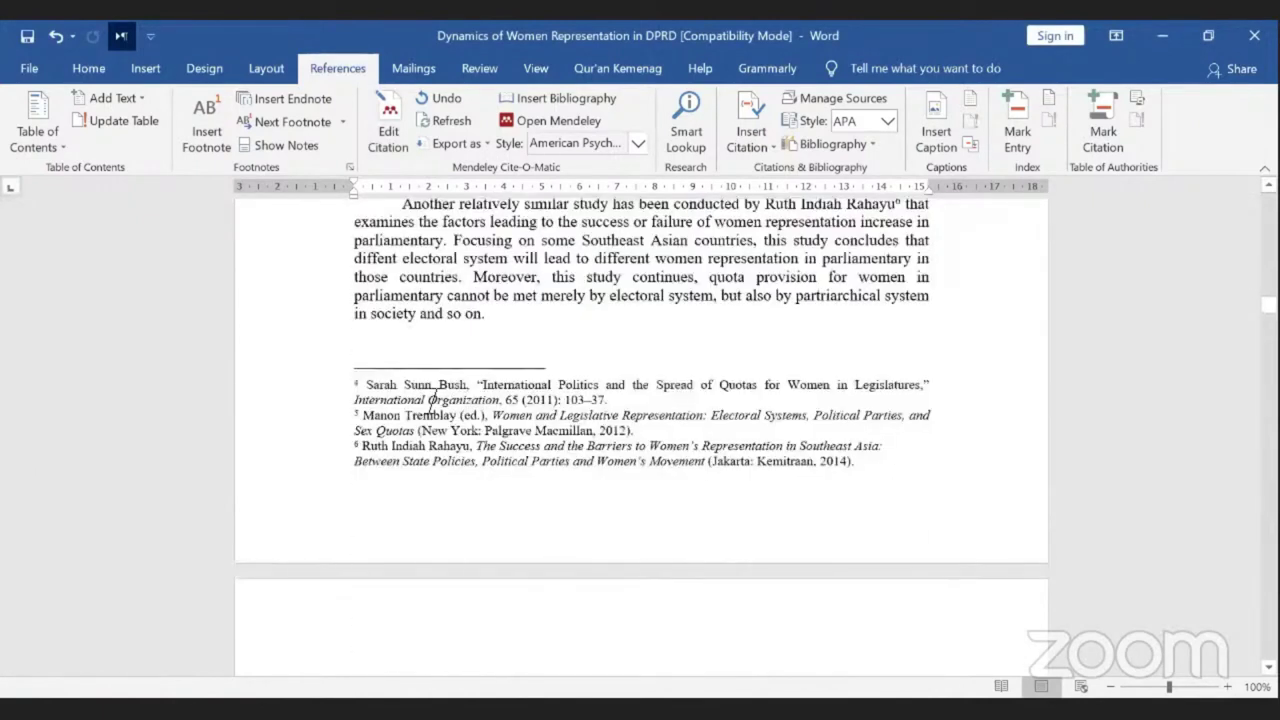
left_click_drag(366, 386, 552, 398)
left_click(368, 390)
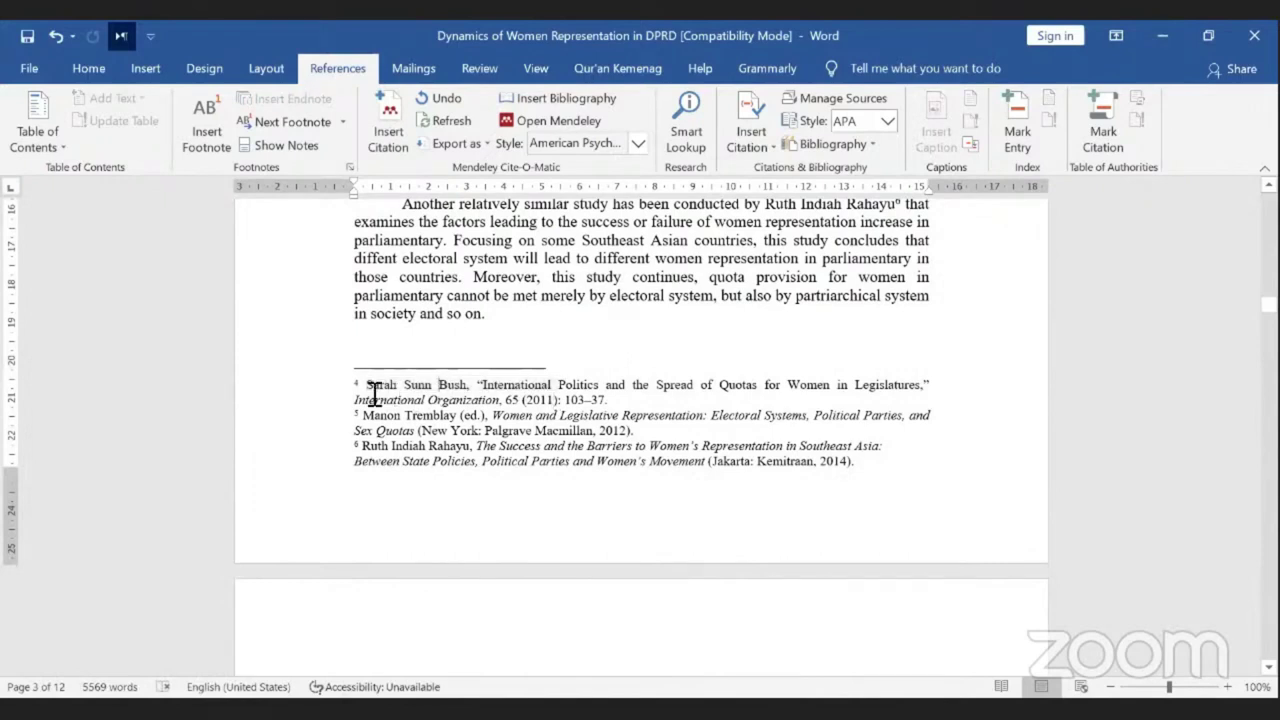
left_click(465, 388, "shift")
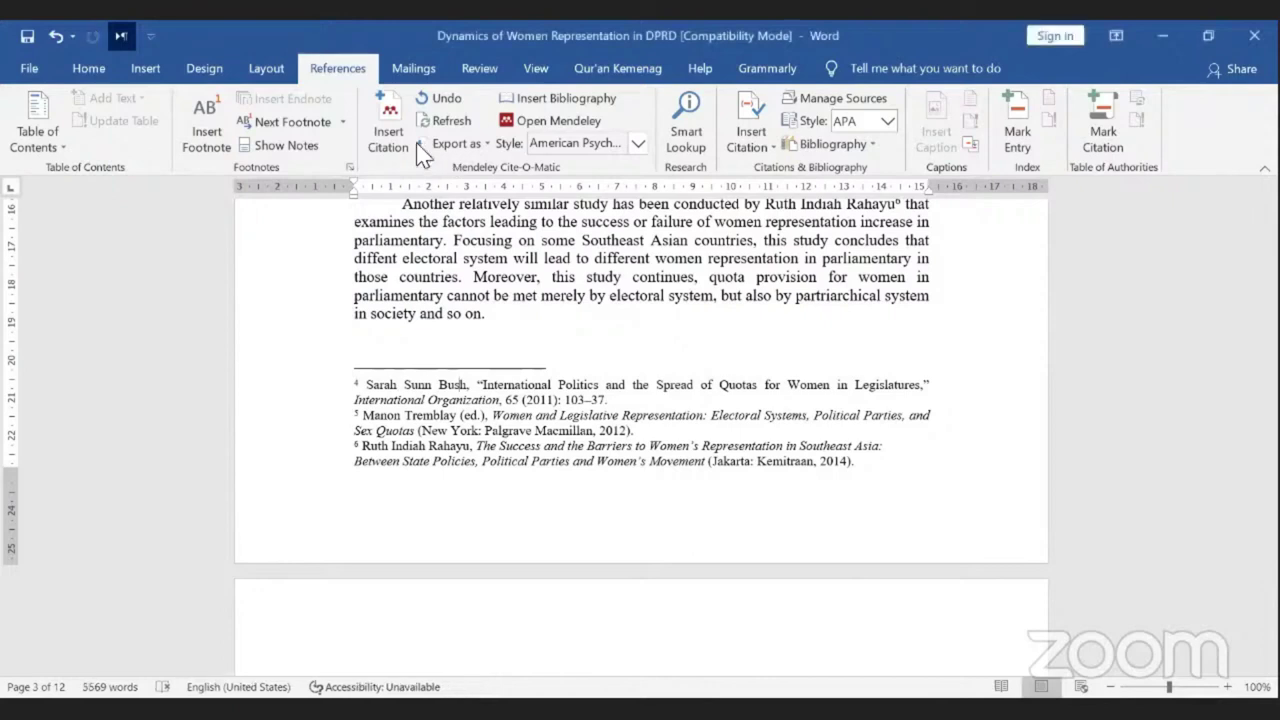
Step: Insert the Mendeley citation for the 2011 article from footnote 4 after the author's name in the Literature Review's first paragraph
scroll(811, 357, "up", 4)
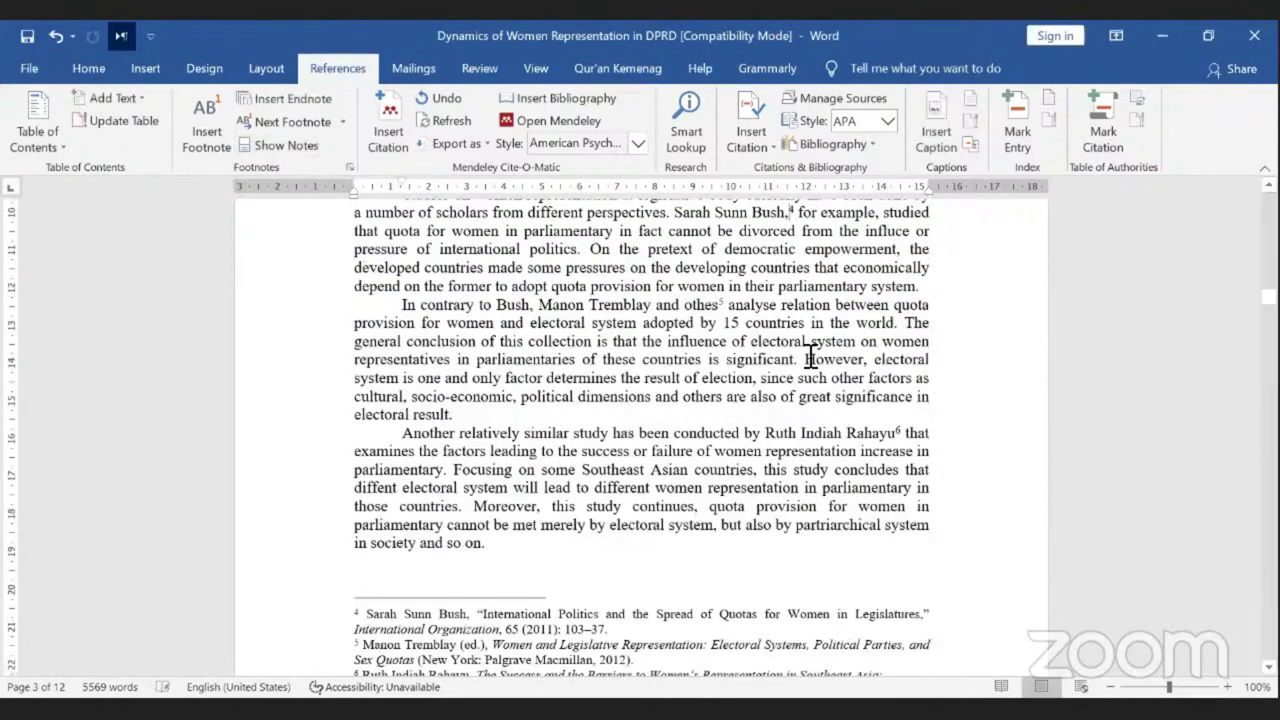
scroll(811, 357, "up", 1)
left_click(785, 287)
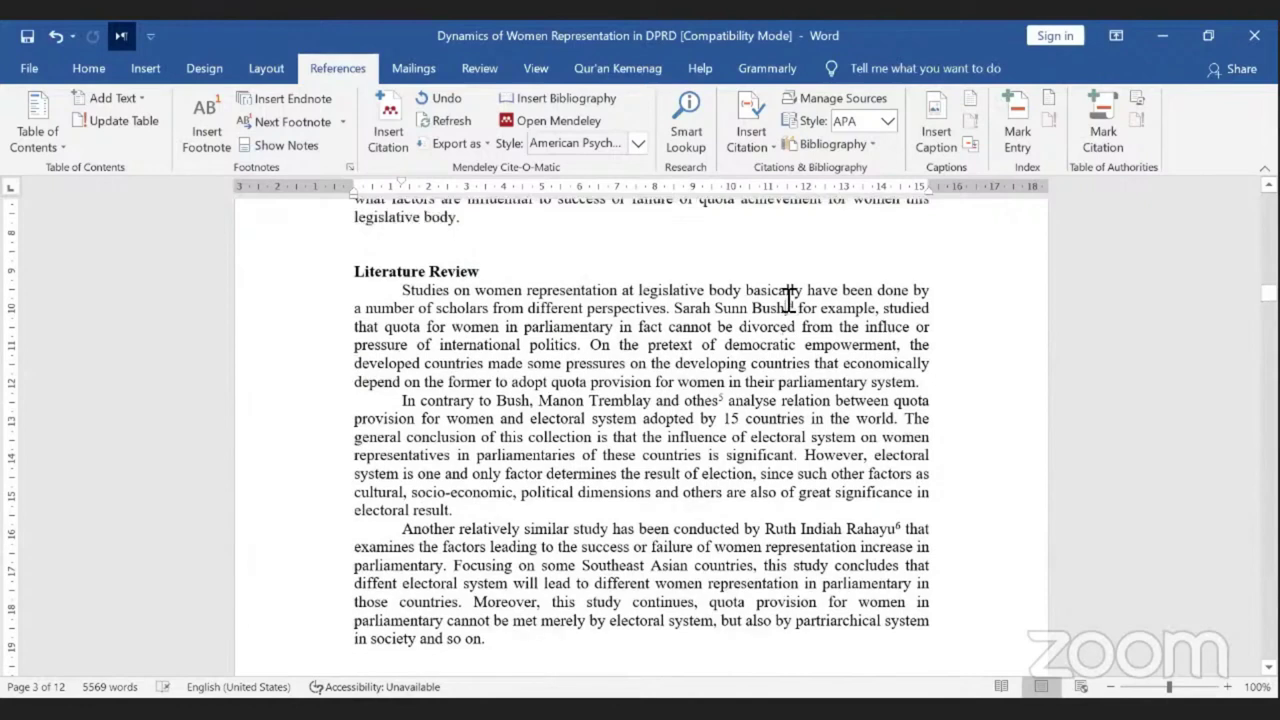
left_click(385, 127)
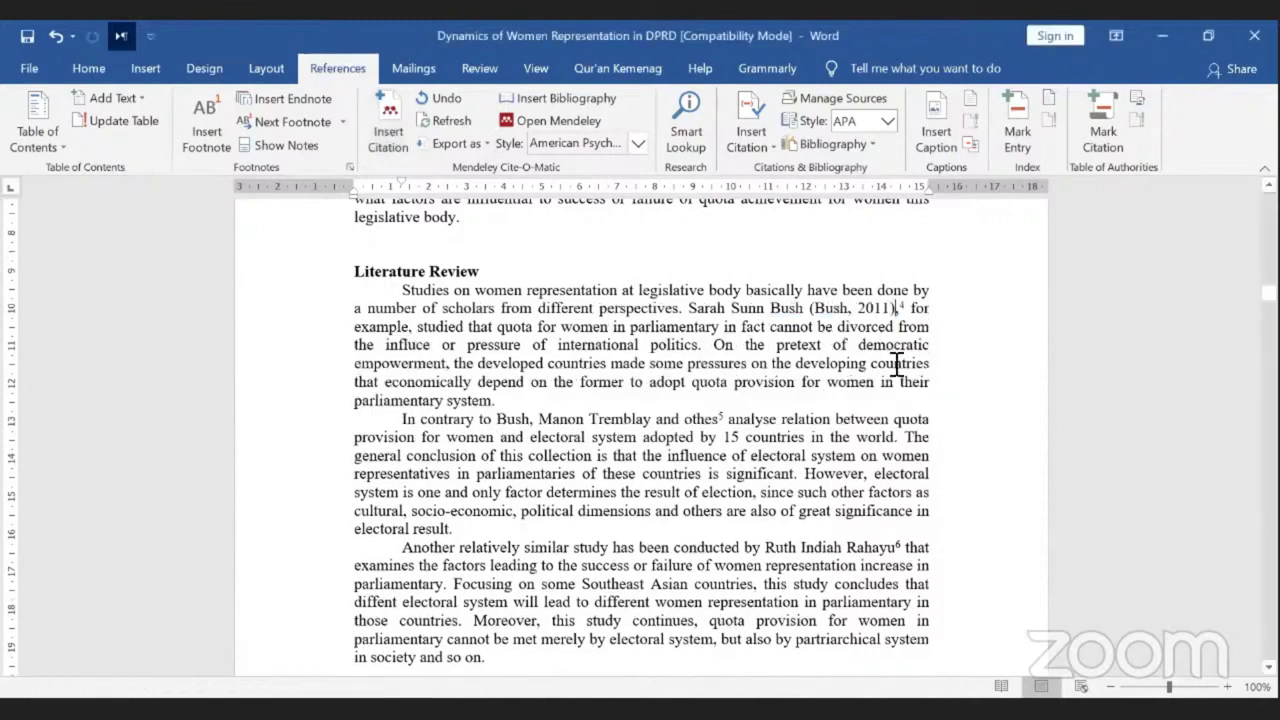
Step: Edit the new Literature Review citation to suppress the author so that it reads (2011)
left_click(857, 310)
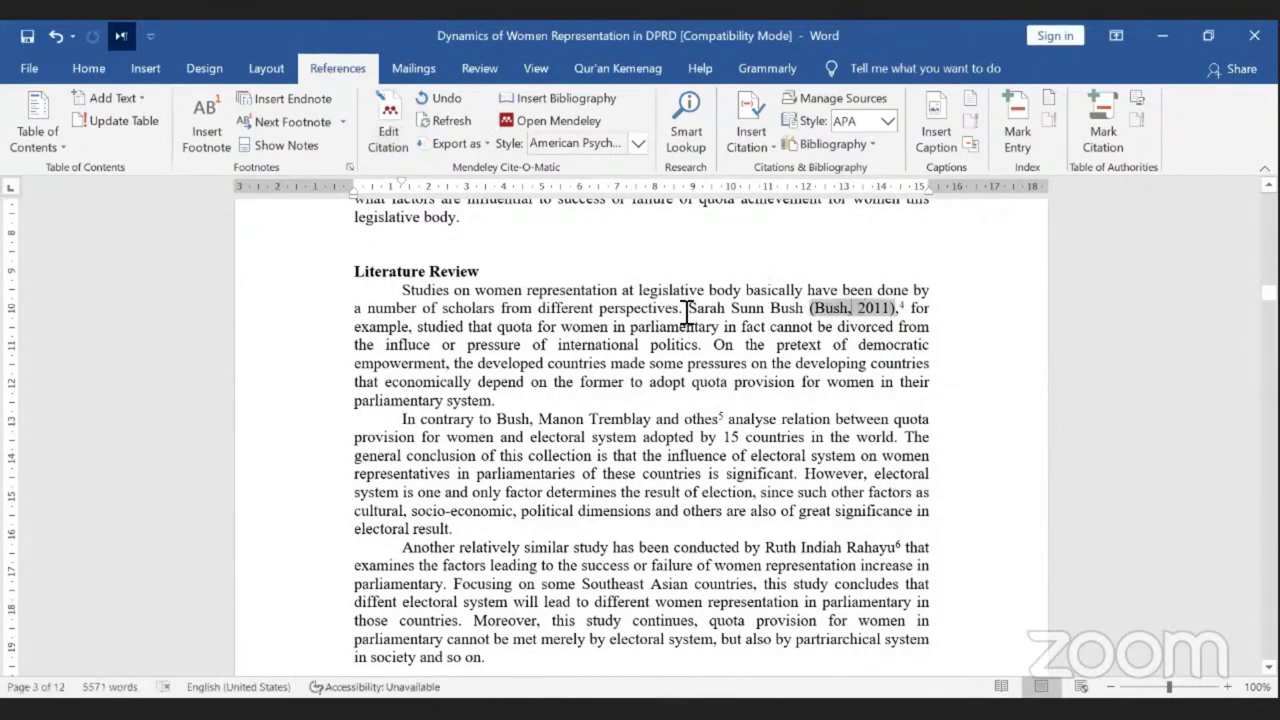
left_click_drag(690, 310, 871, 310)
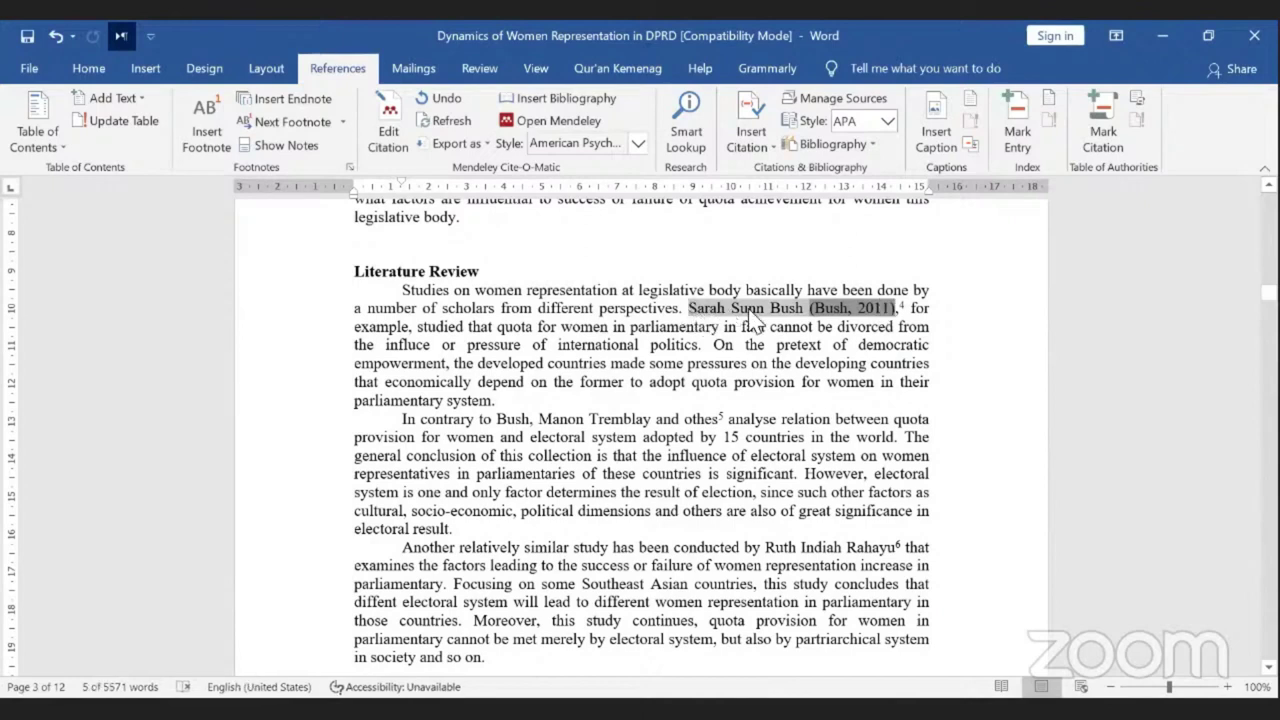
left_click(845, 310)
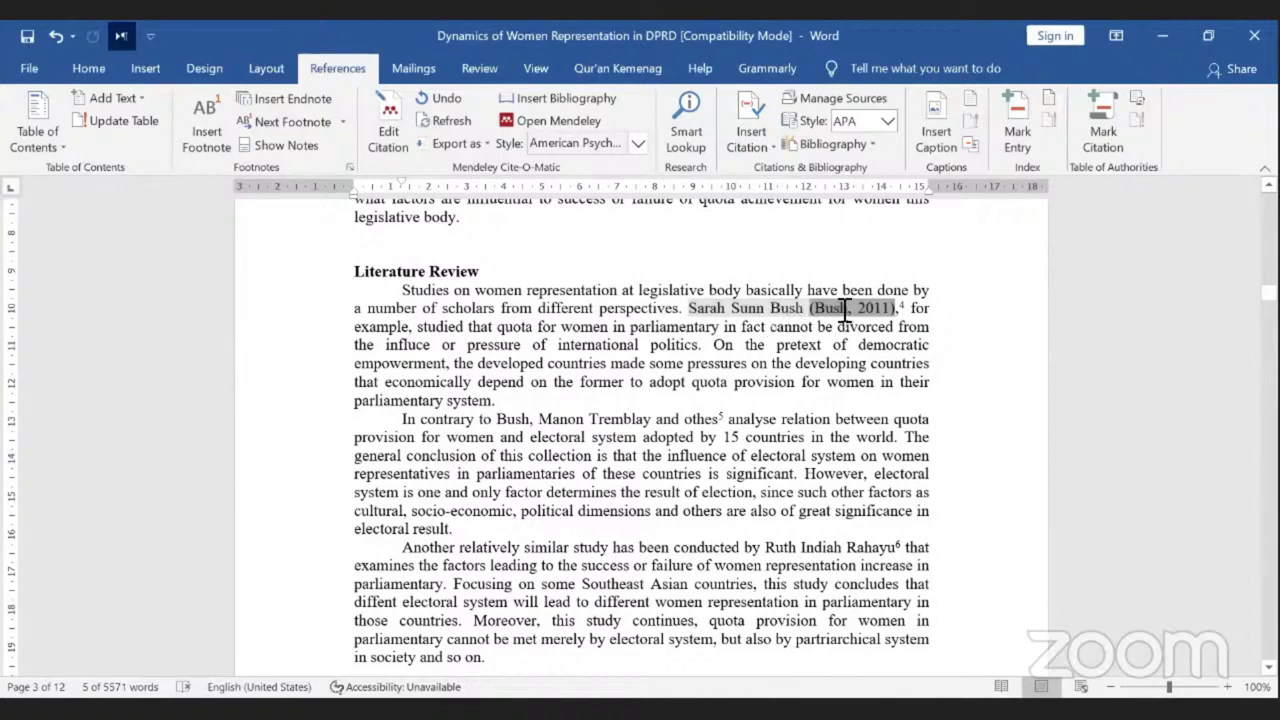
left_click(878, 312)
scroll(762, 355, "down", 7)
scroll(590, 368, "up", 5)
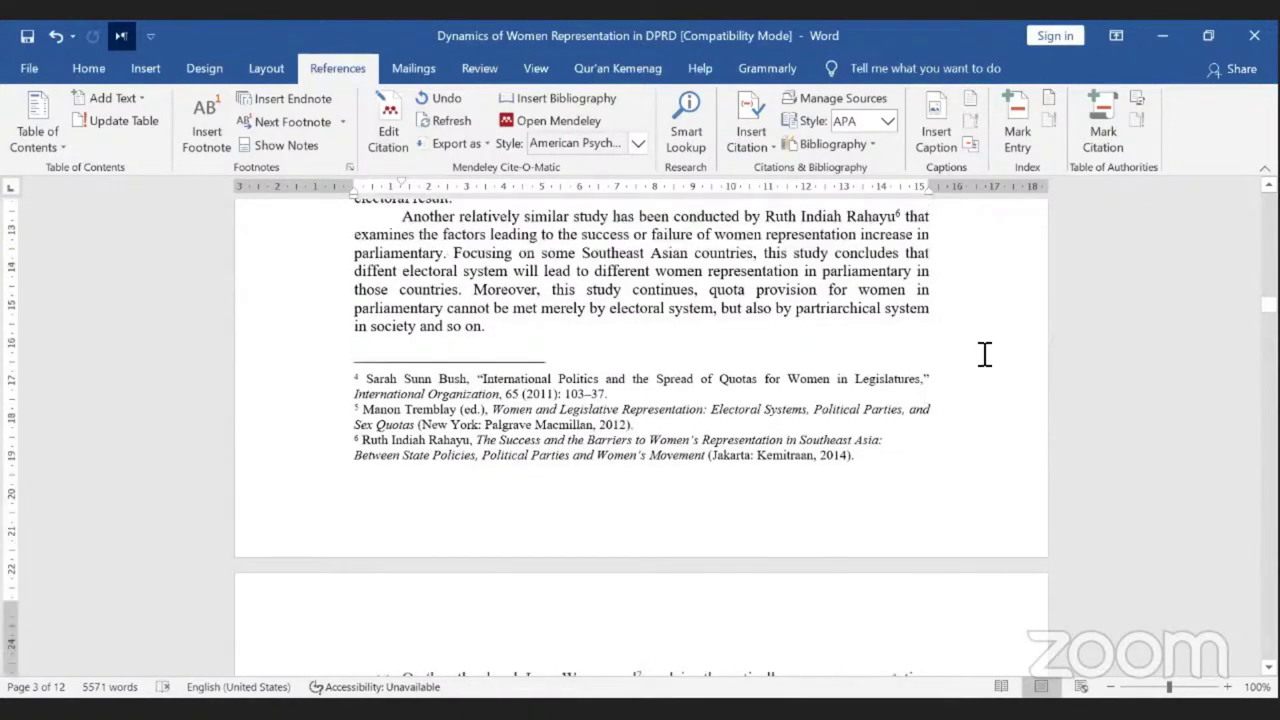
scroll(880, 390, "up", 3)
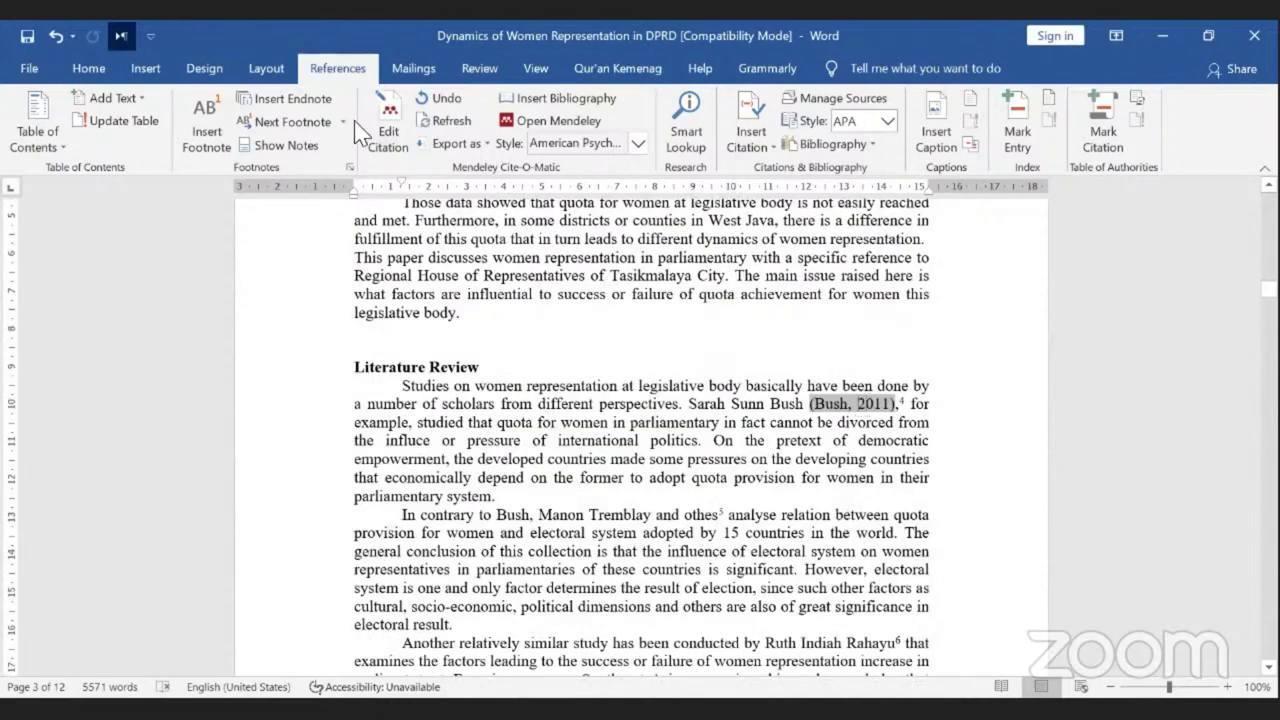
left_click(385, 145)
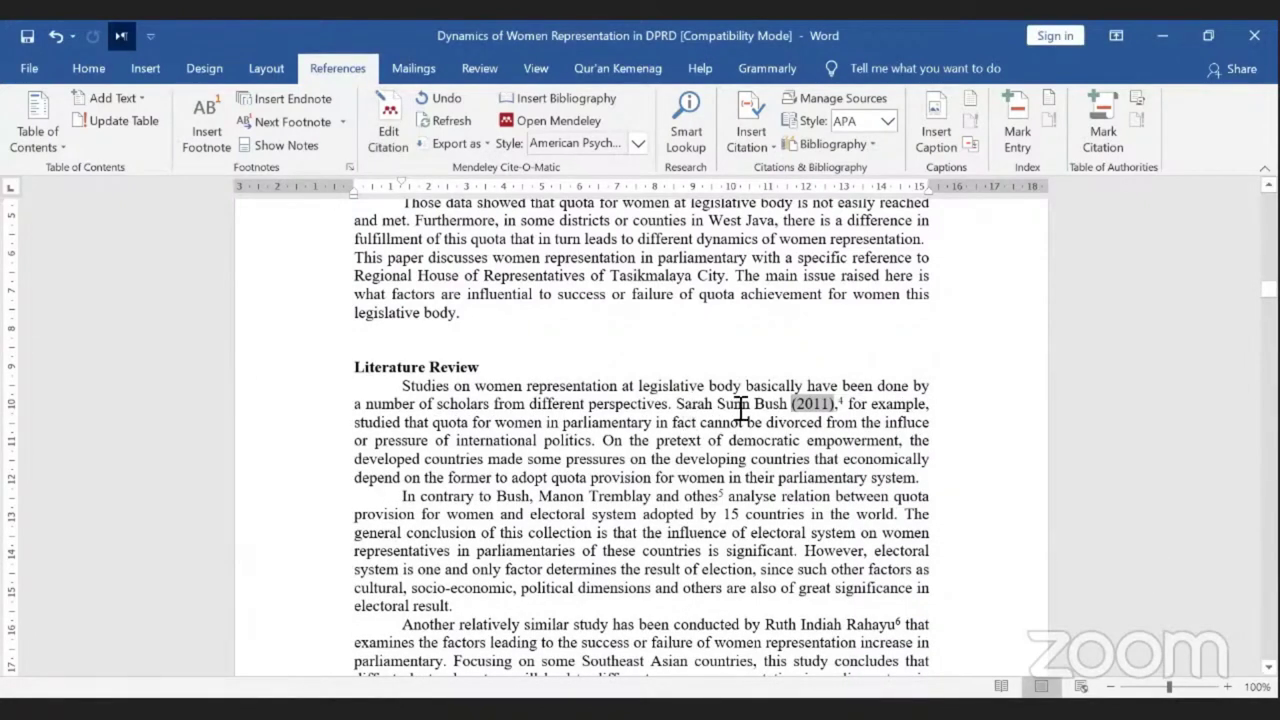
Step: Delete the footnote mark that follows the (2011) citation in the Literature Review's first paragraph
left_click(849, 408)
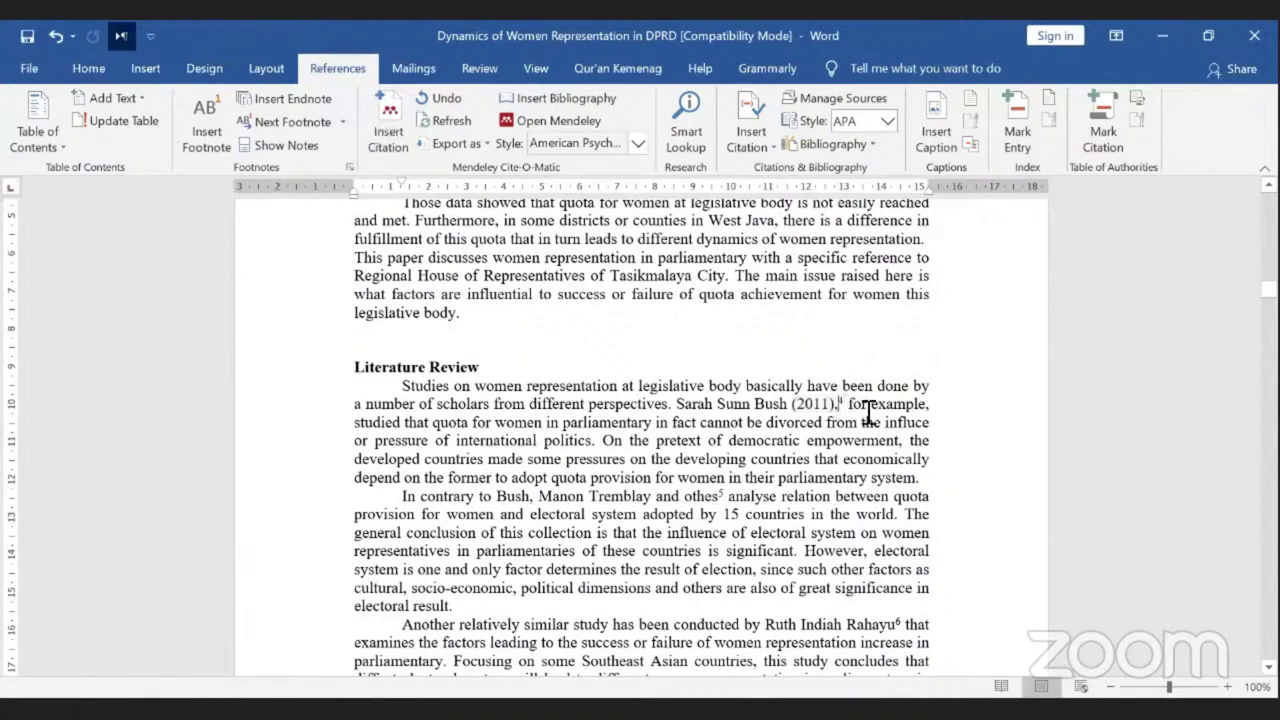
key("BackSpace")
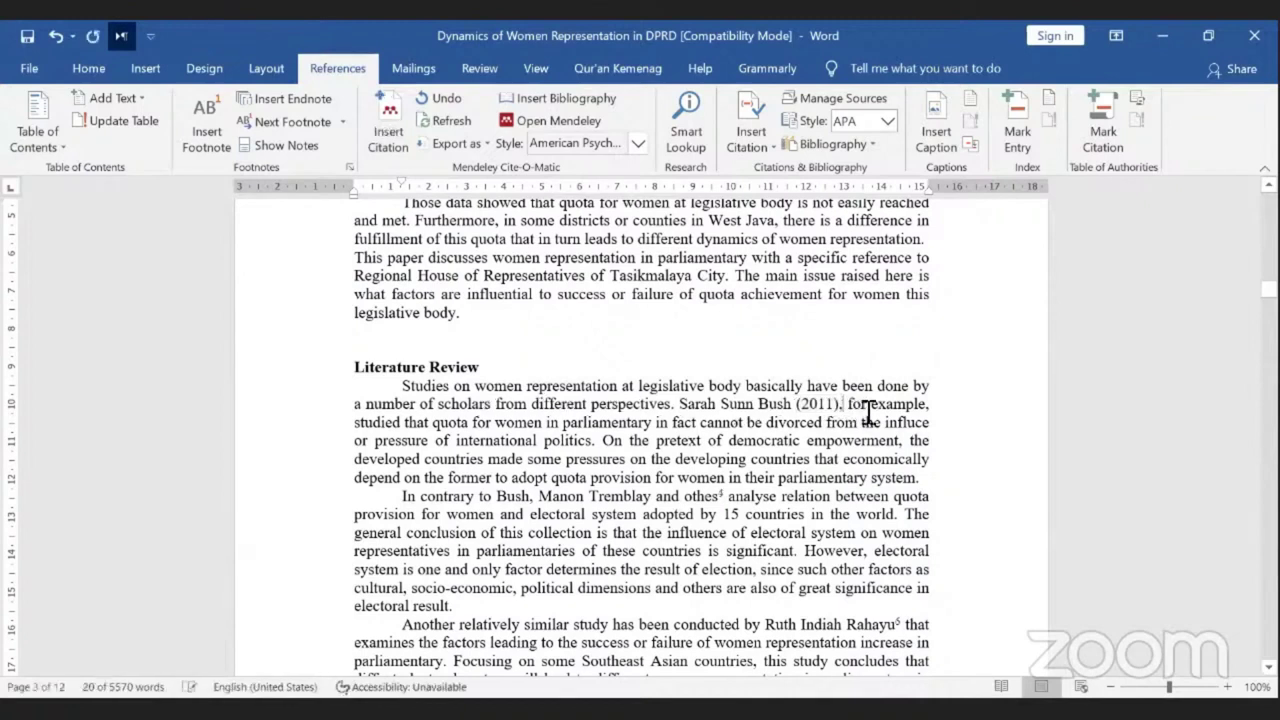
Step: Replace the footnote mark after "and othes" in the Literature Review with the Mendeley citation for the 2012 book in footnote 4
scroll(569, 380, "down", 10)
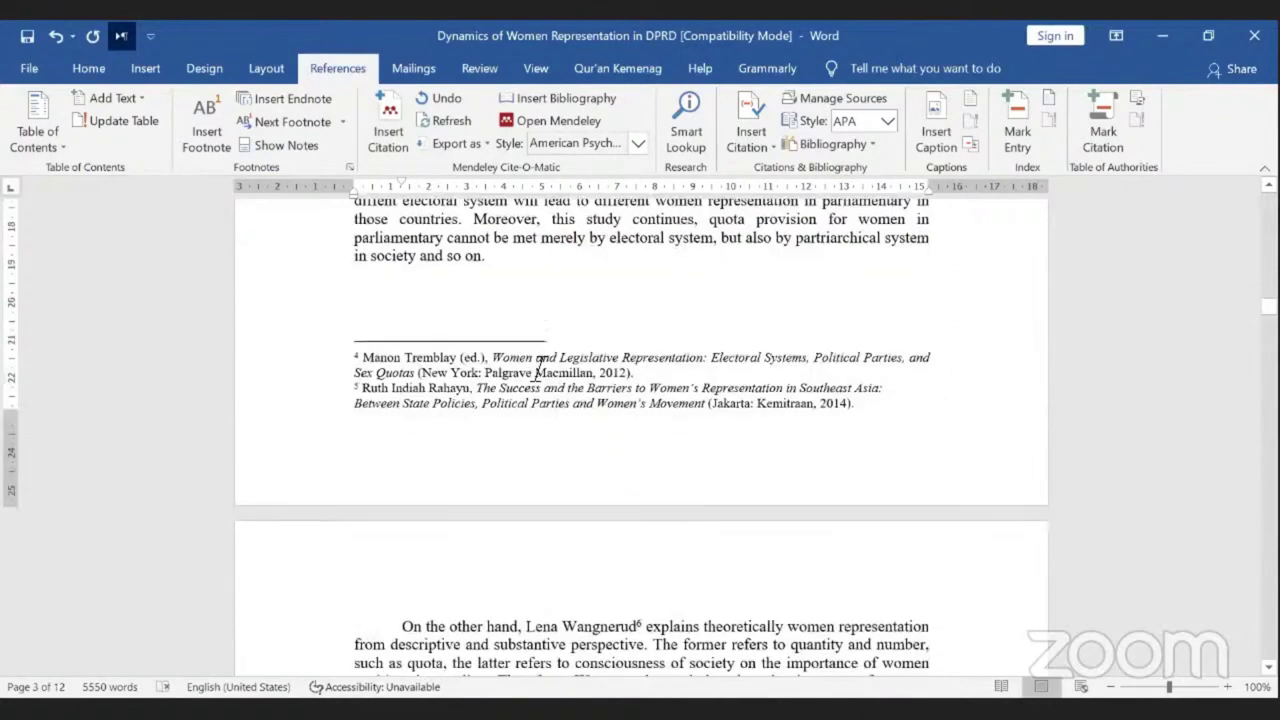
left_click(407, 366)
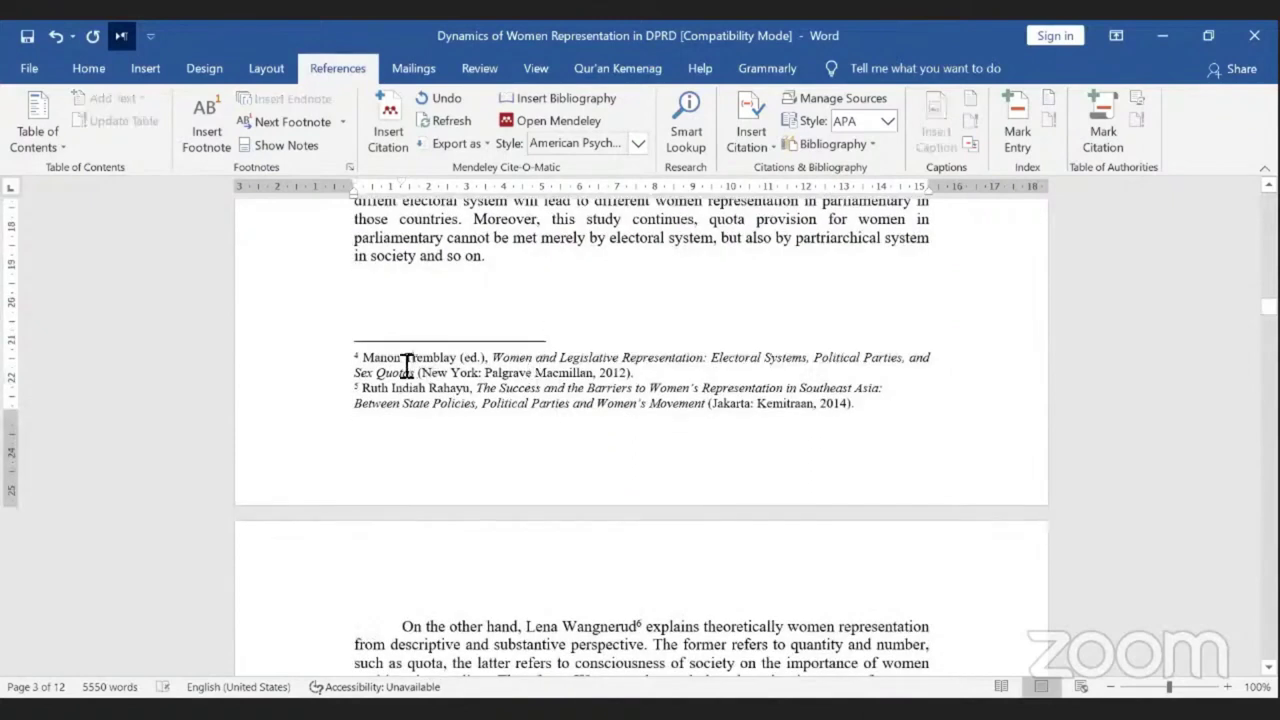
left_click_drag(367, 360, 636, 374)
left_click(638, 376)
left_click_drag(369, 362, 638, 380)
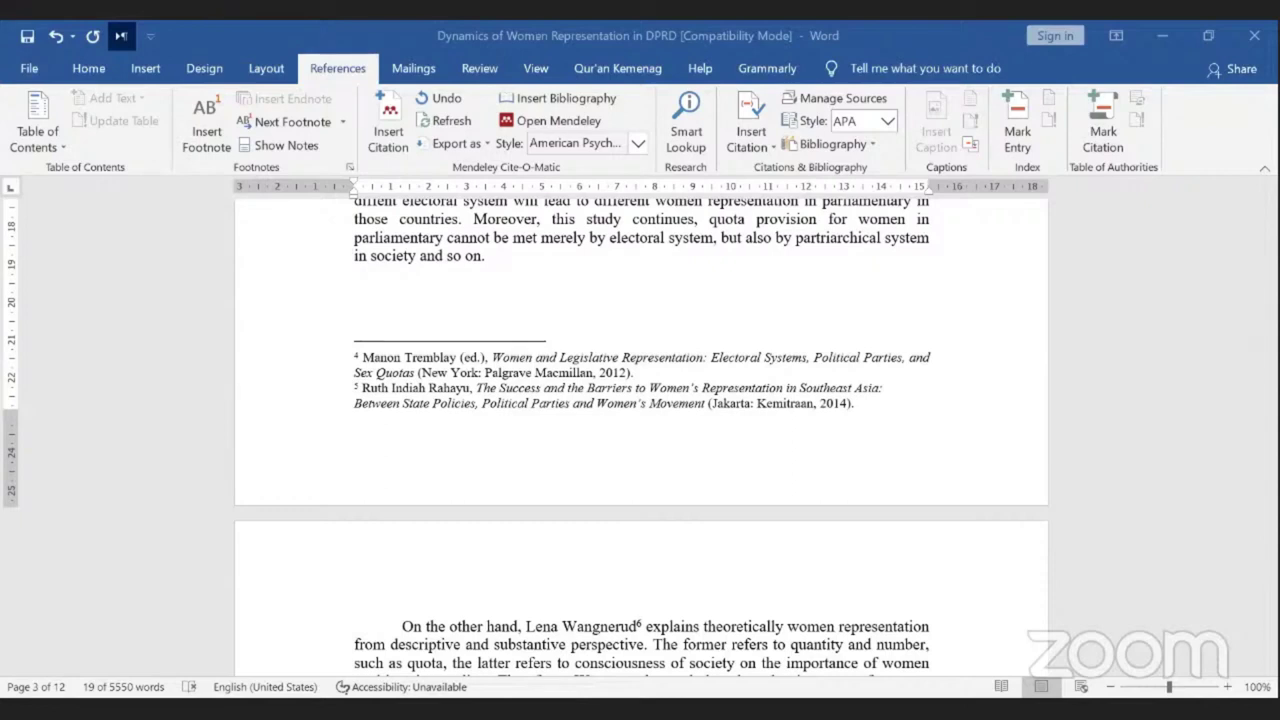
left_click(278, 145)
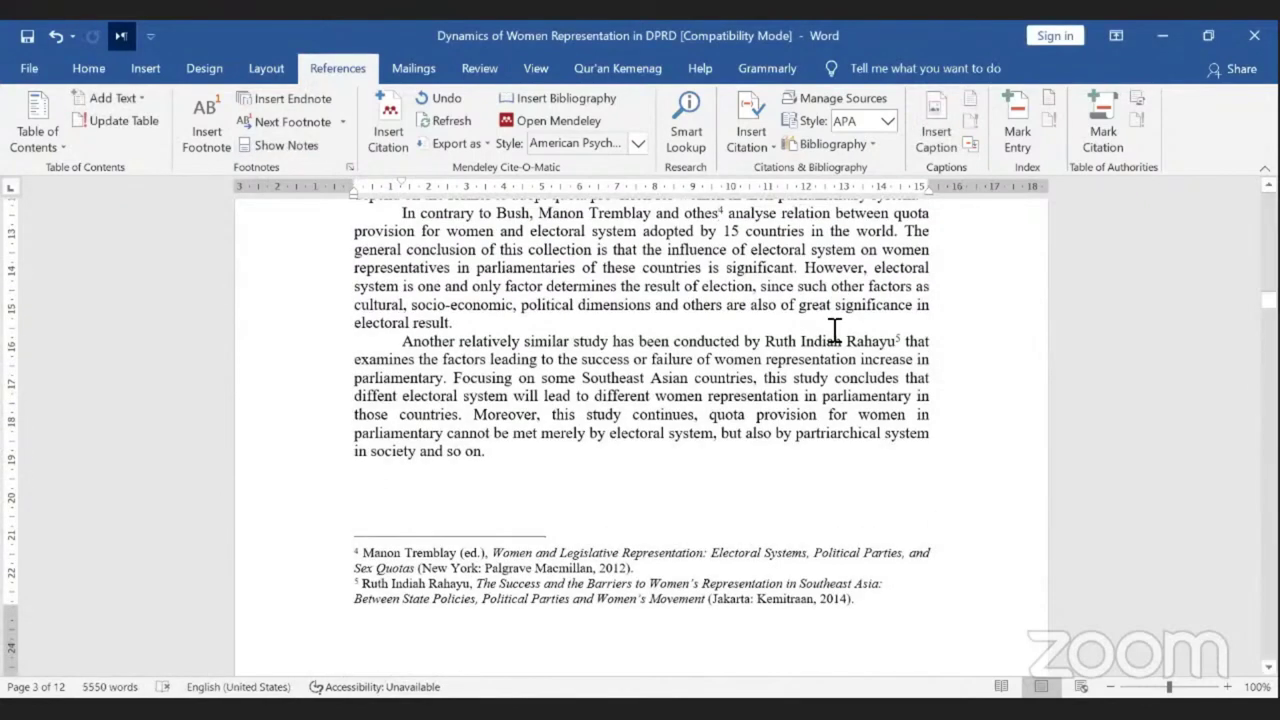
left_click(388, 145)
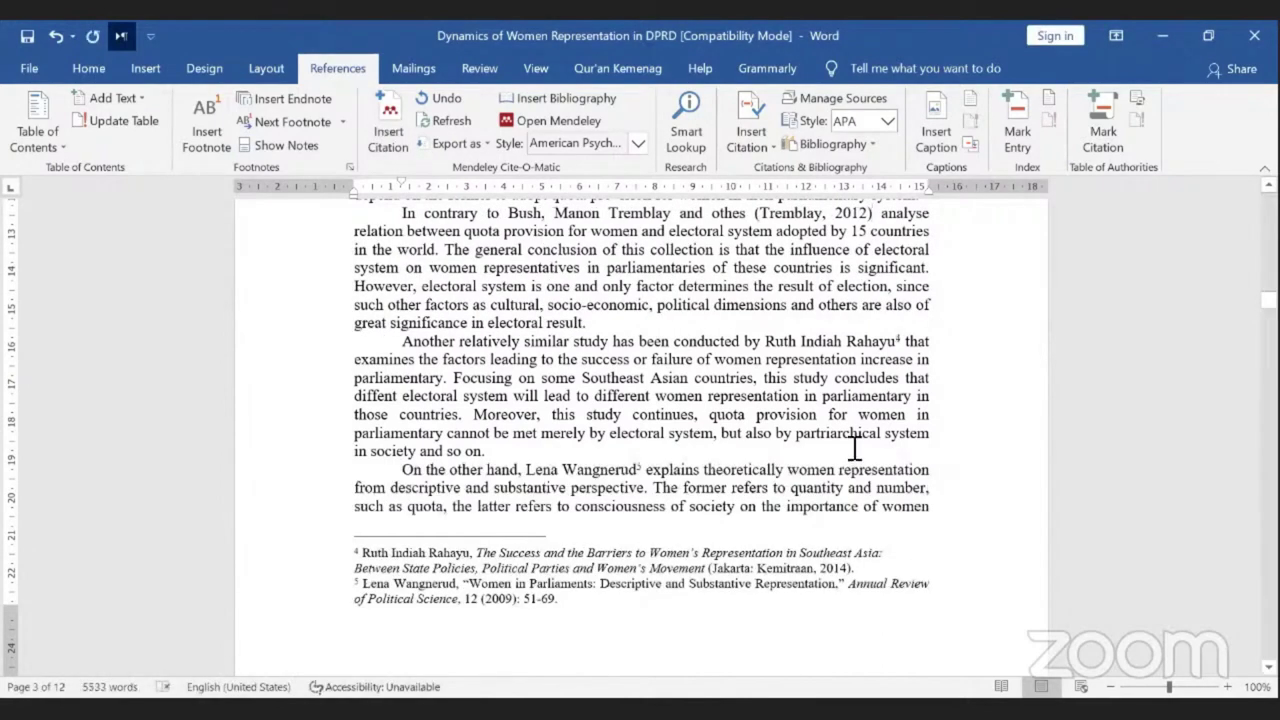
Step: Select the author's name in footnote 6 on page 4 and save that 2017 article's RIS citation file to Downloads
scroll(468, 552, "down", 1)
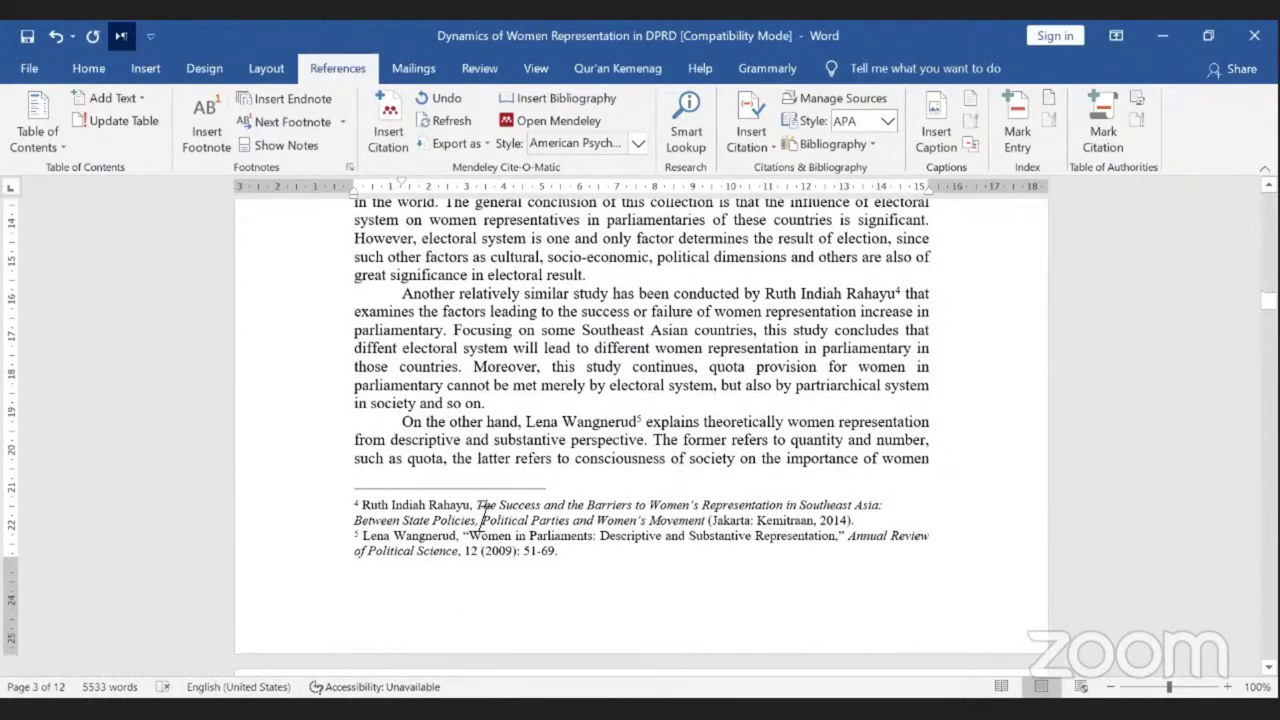
left_click(474, 520)
scroll(484, 410, "down", 5)
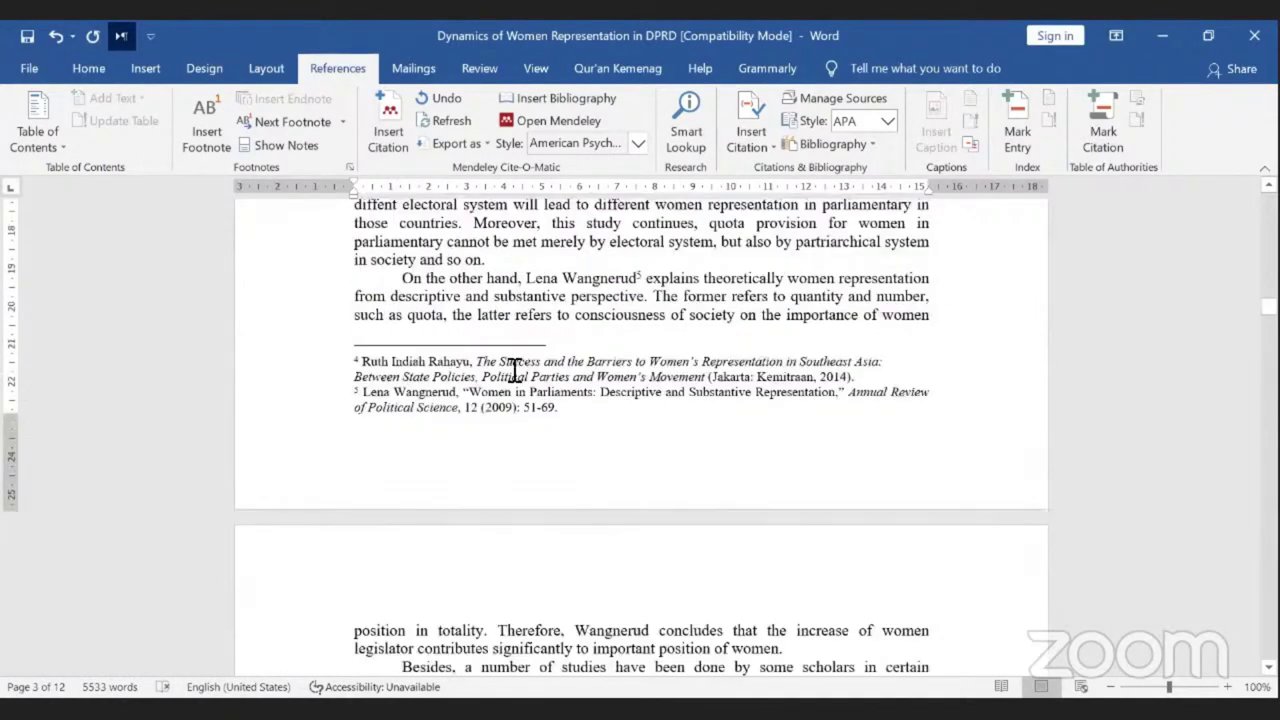
scroll(484, 410, "down", 18)
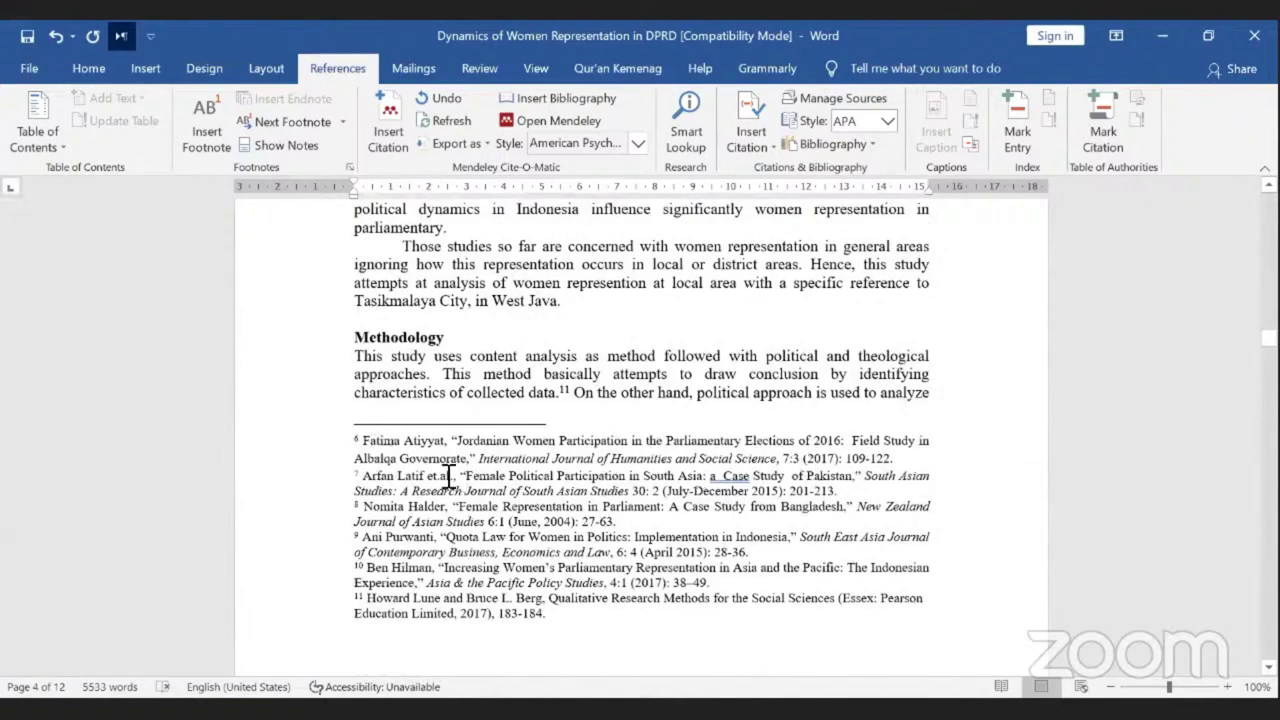
left_click_drag(364, 442, 441, 447)
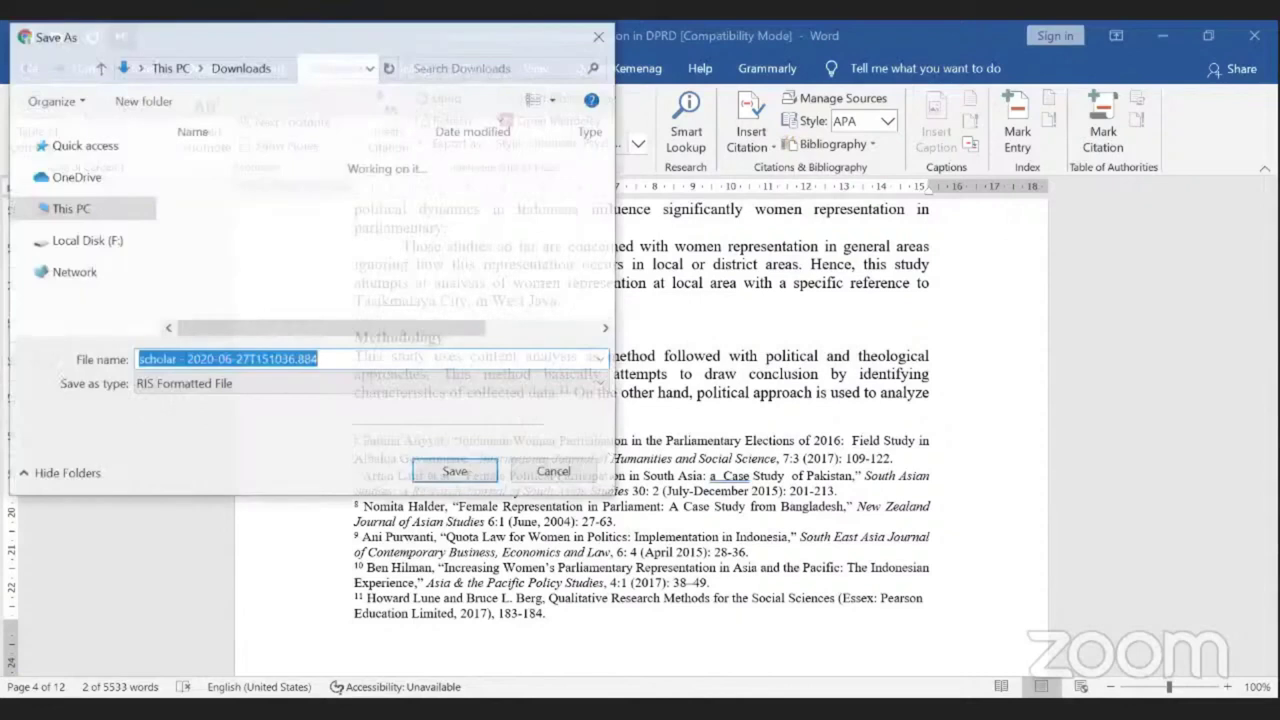
key("Return")
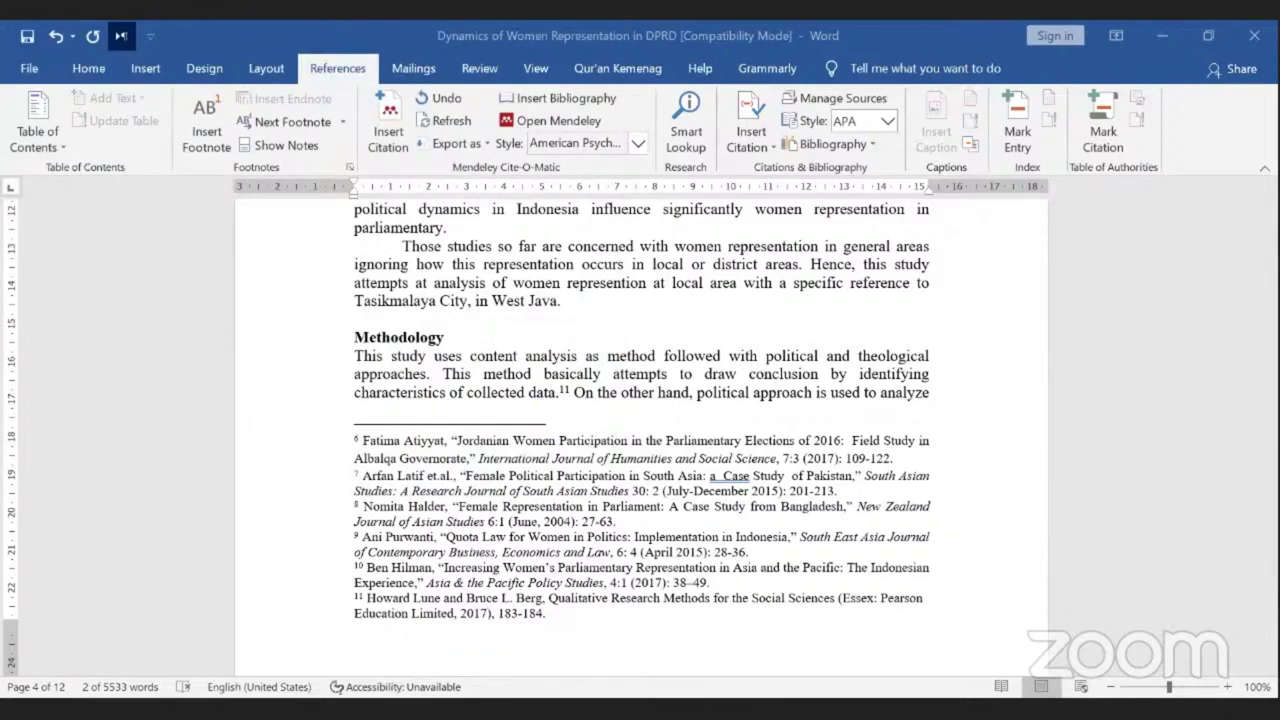
Step: Insert the Mendeley citation for the 2017 article from footnote 6 after its author's name in the body text on page 4
left_click(280, 145)
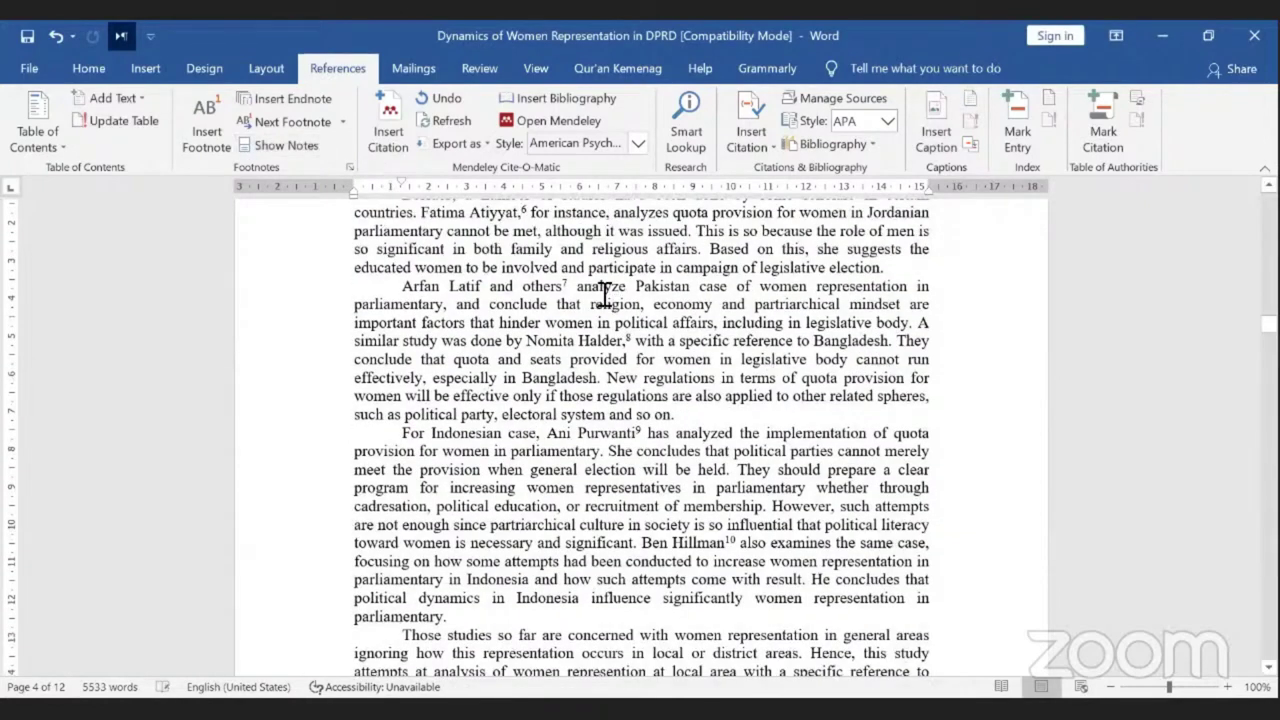
key("BackSpace")
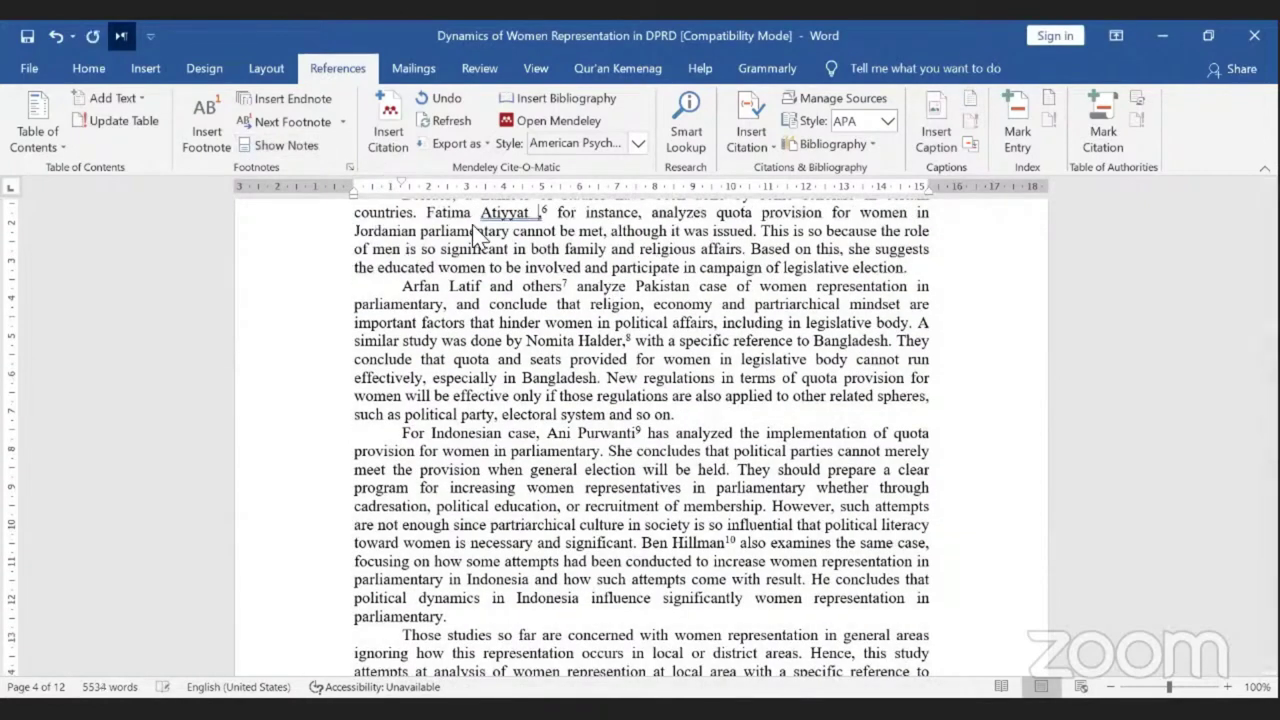
left_click(400, 135)
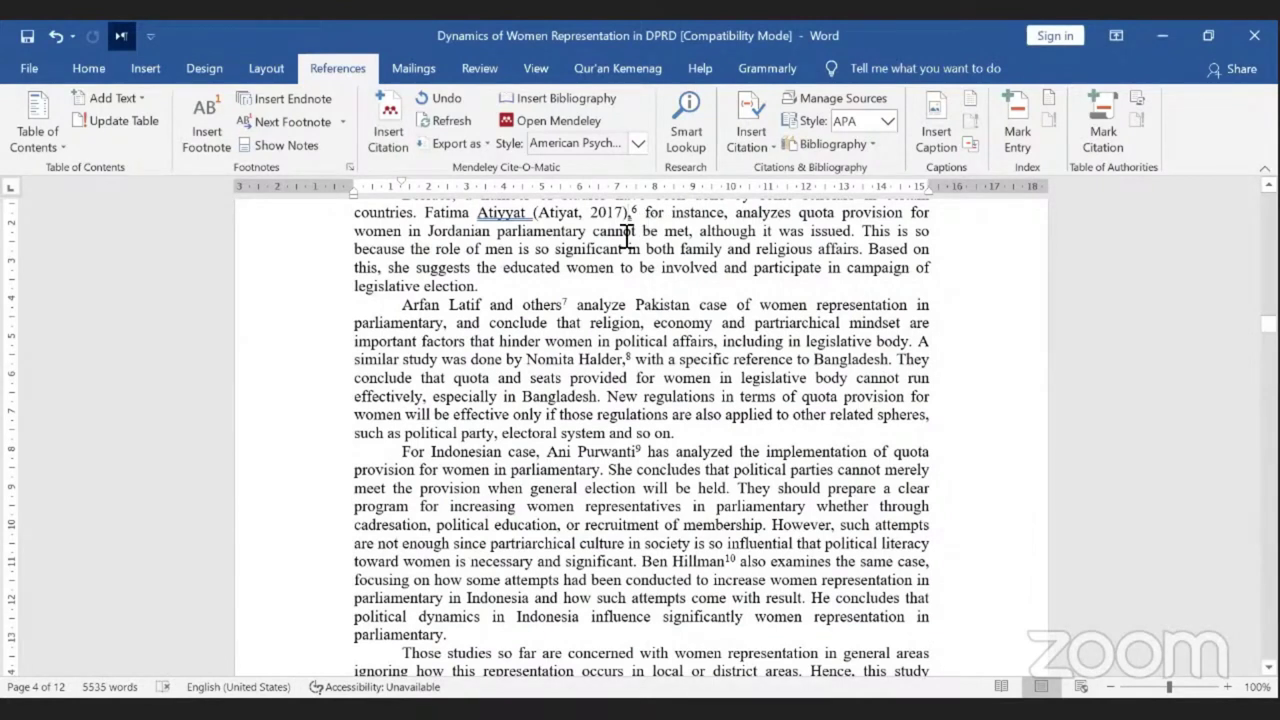
Step: Edit the new citation before footnote mark 6 to suppress the author so that it reads (2017)
left_click(548, 215)
left_click(393, 140)
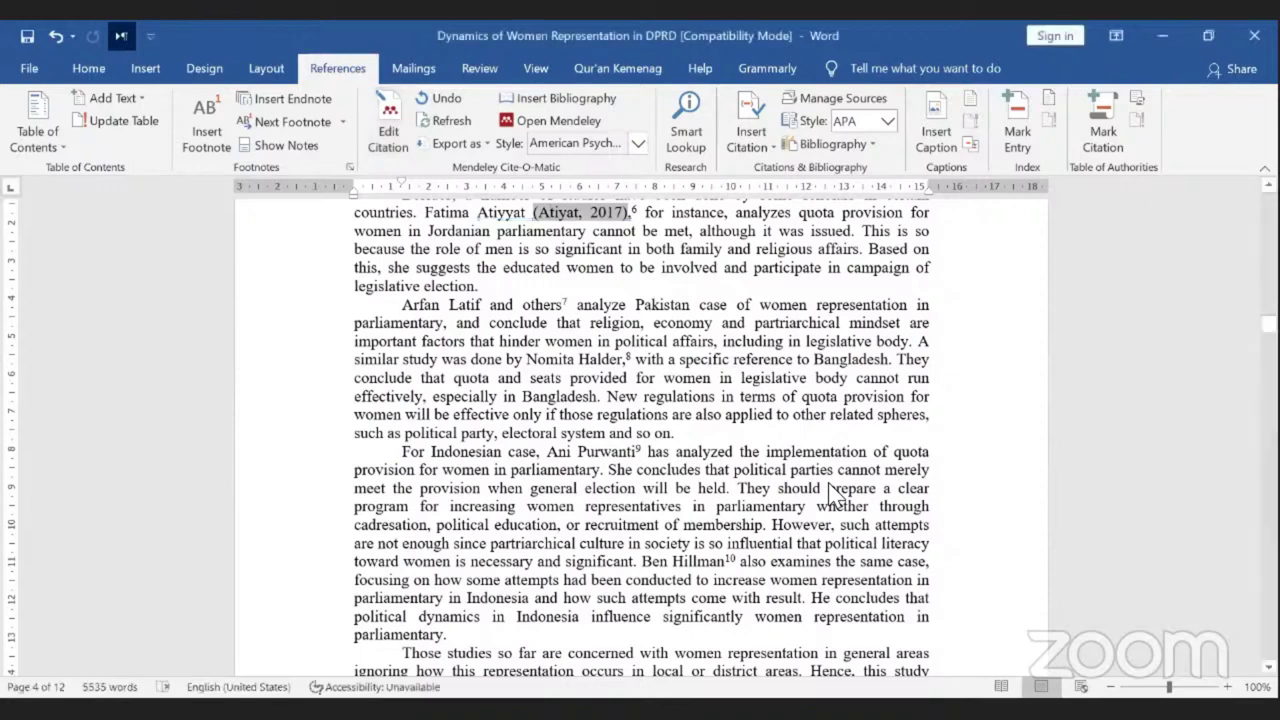
left_click(560, 228)
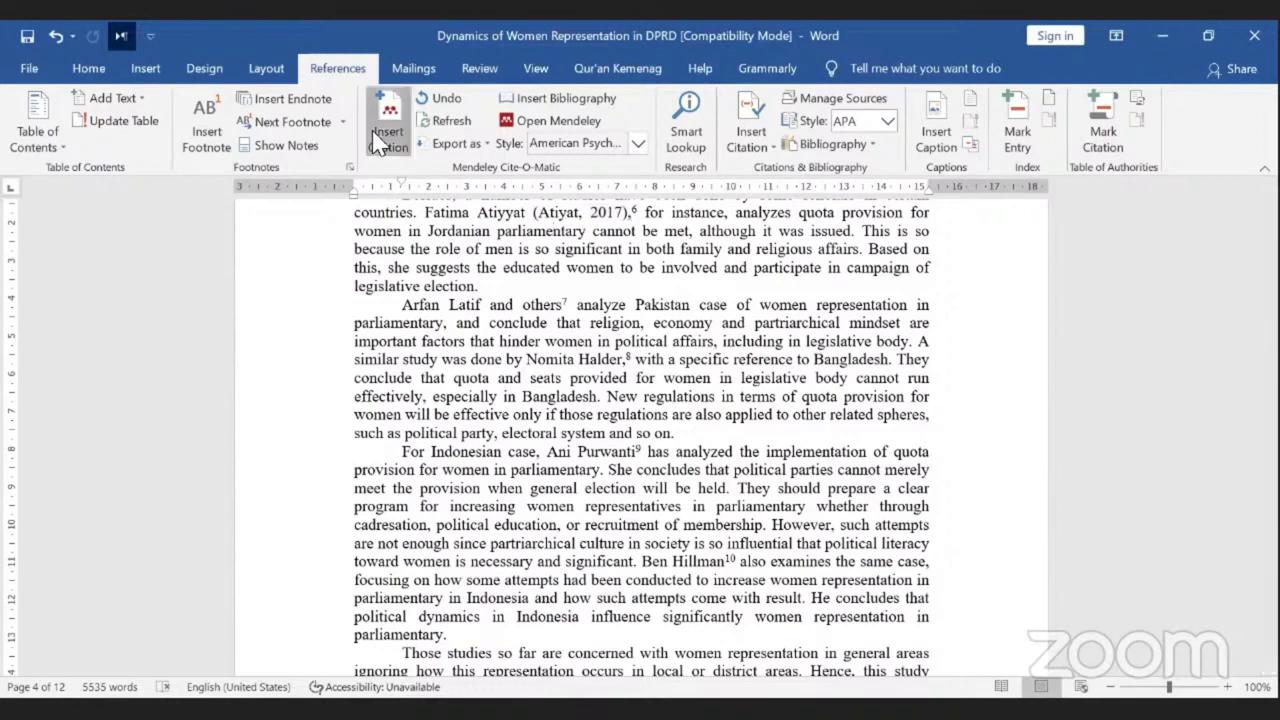
left_click(378, 143)
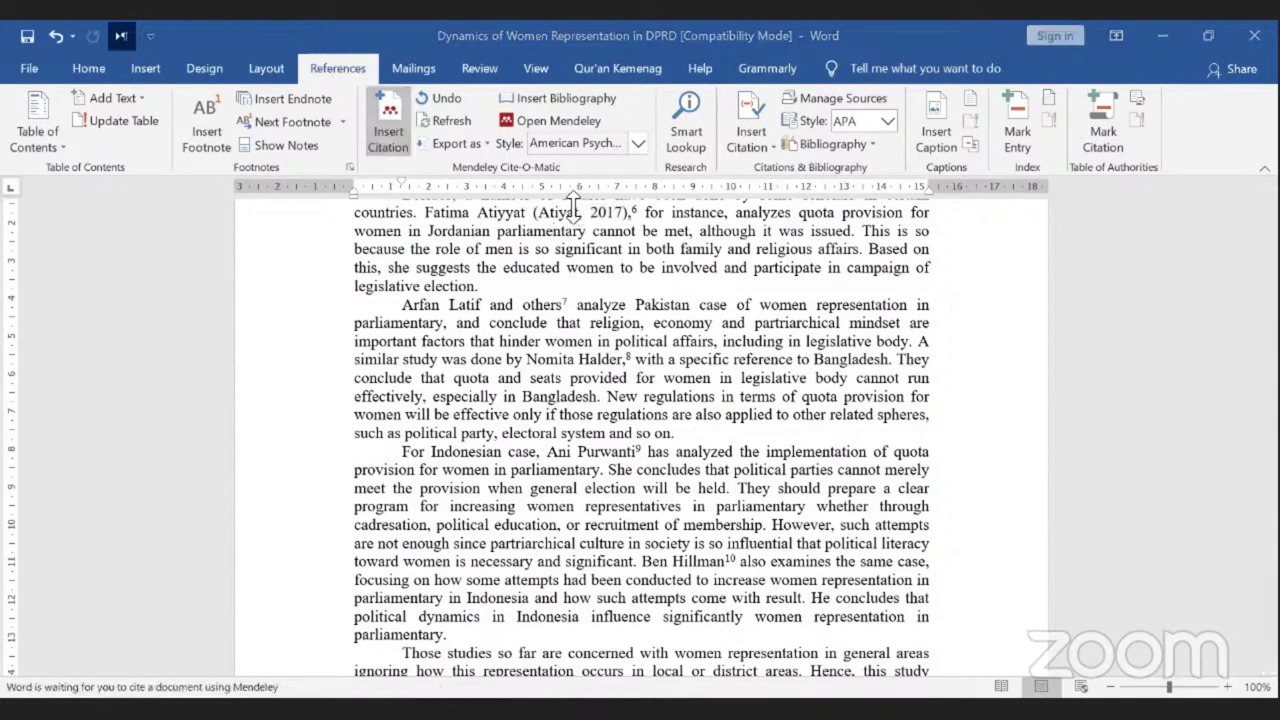
left_click(538, 212)
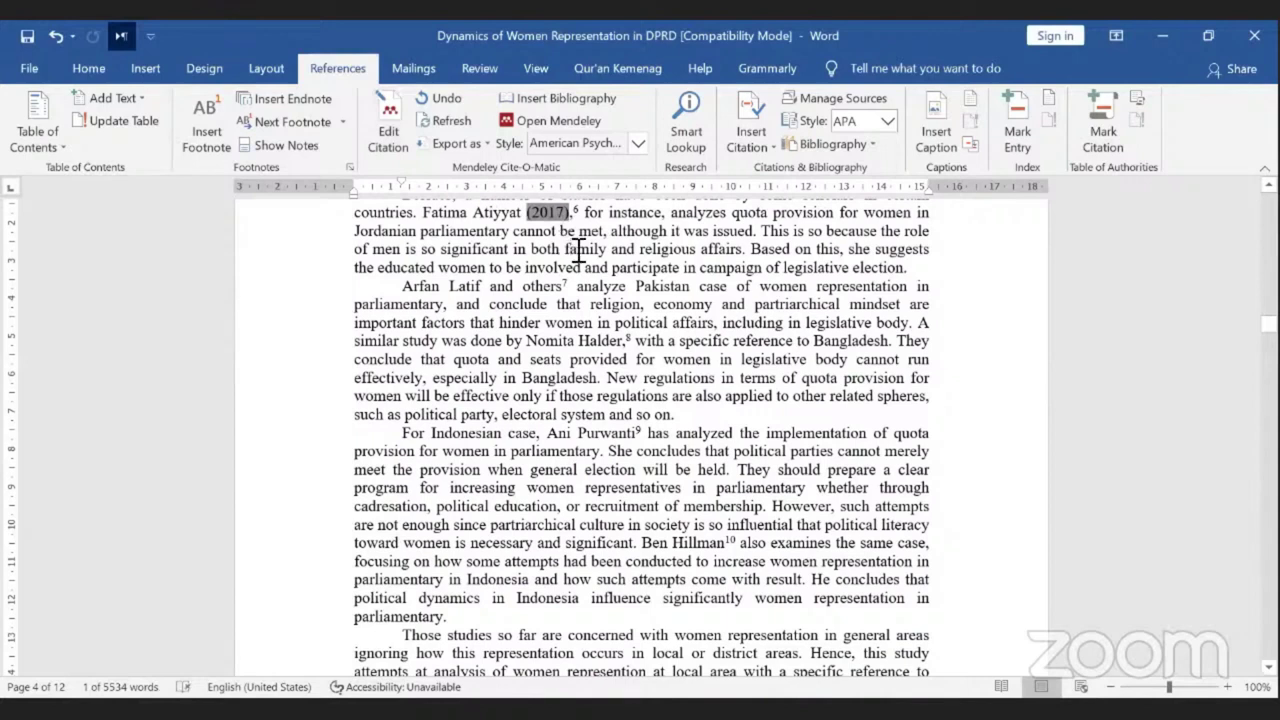
Step: Set the page number of the (2017) citation before footnote mark 6 to 45
scroll(578, 260, "down", 3)
scroll(571, 343, "up", 4)
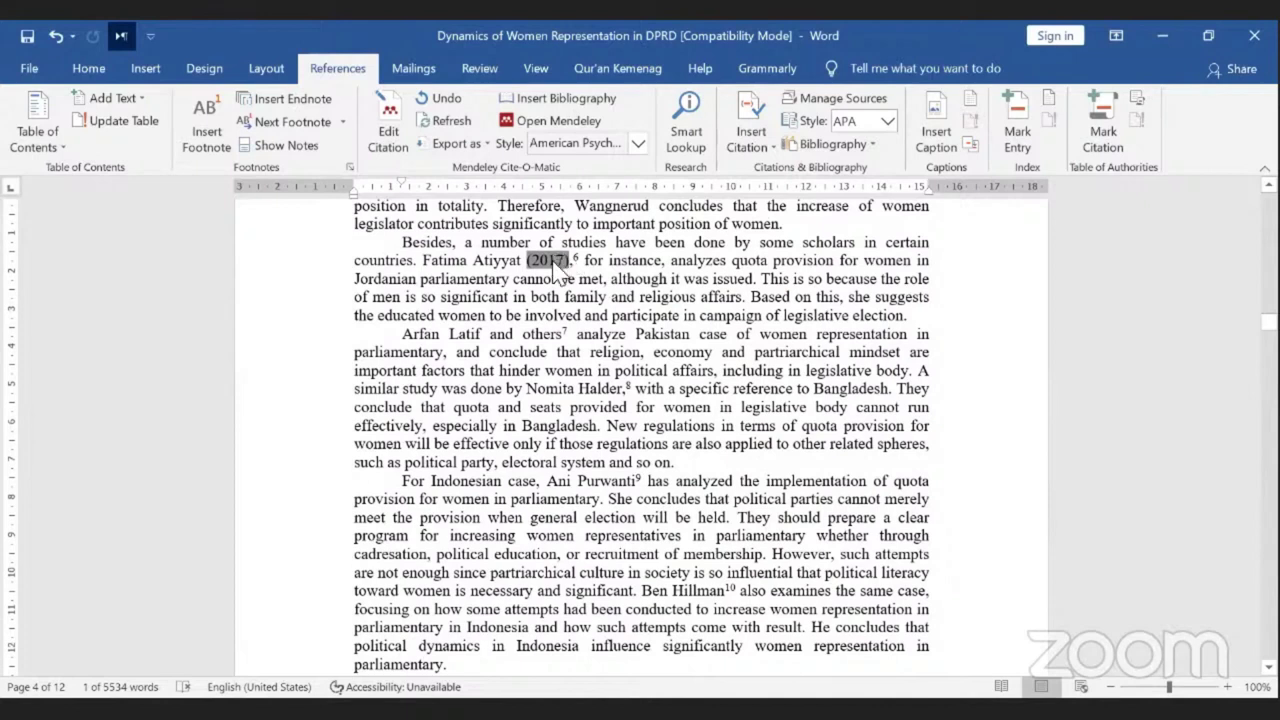
key("alt+m")
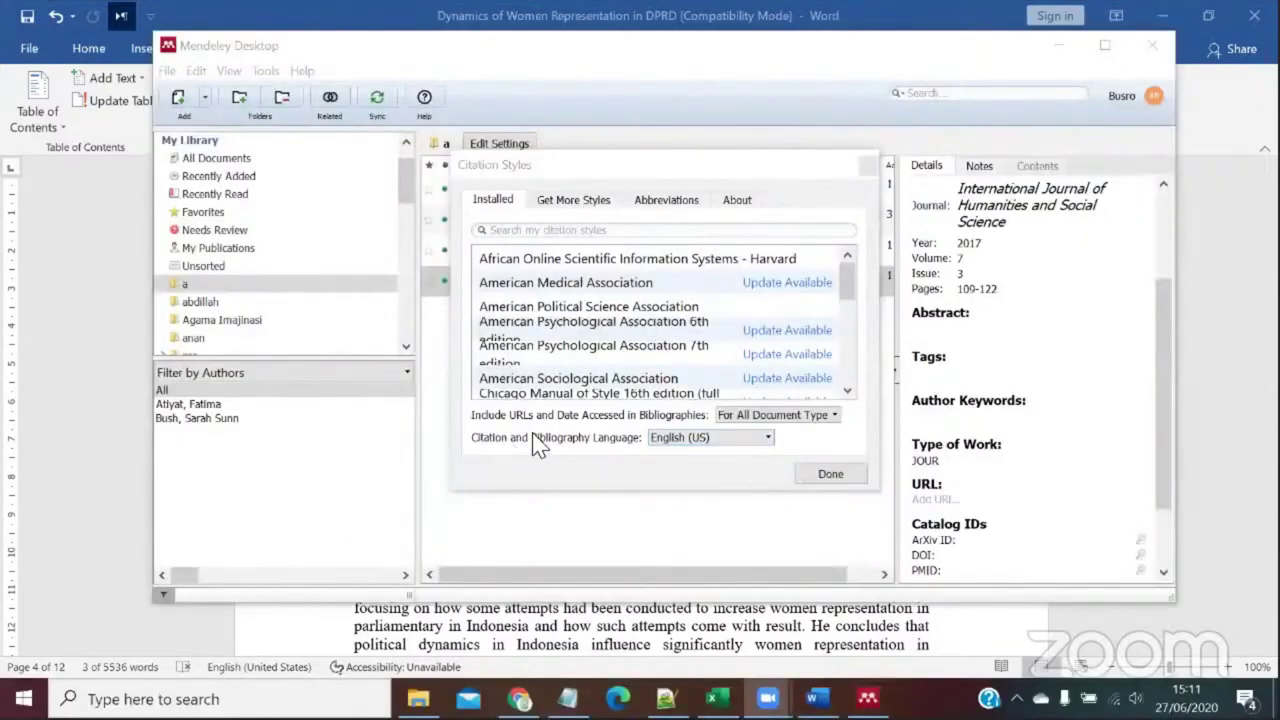
Step: Set Mendeley's citation and bibliography language to Indonesian and refresh the citations in the Word document
left_click(677, 442)
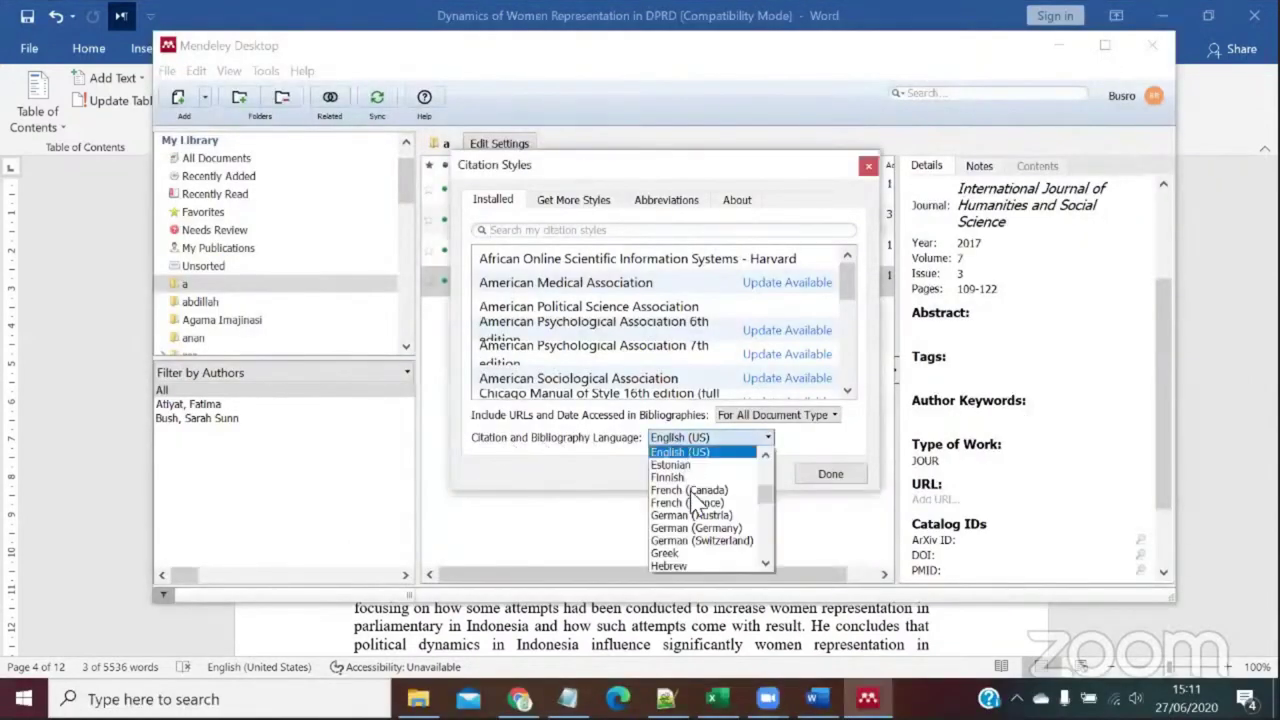
scroll(695, 505, "down", 2)
left_click(808, 478)
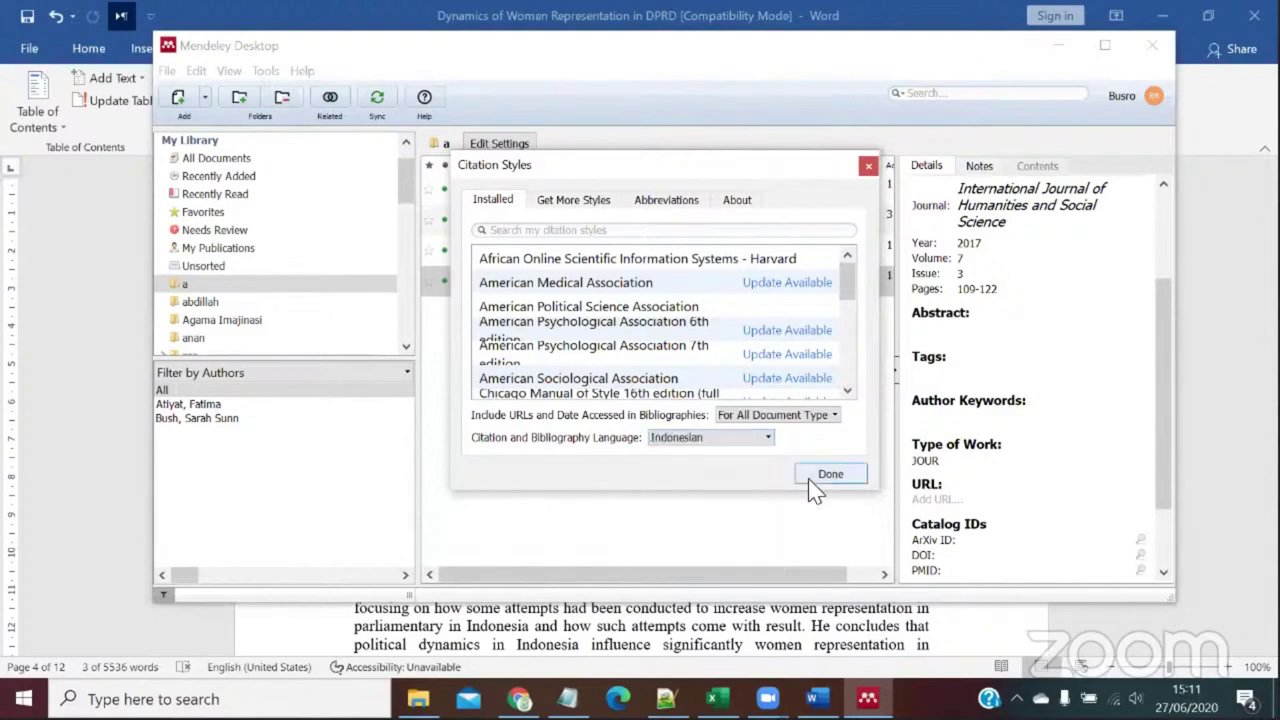
left_click(808, 478)
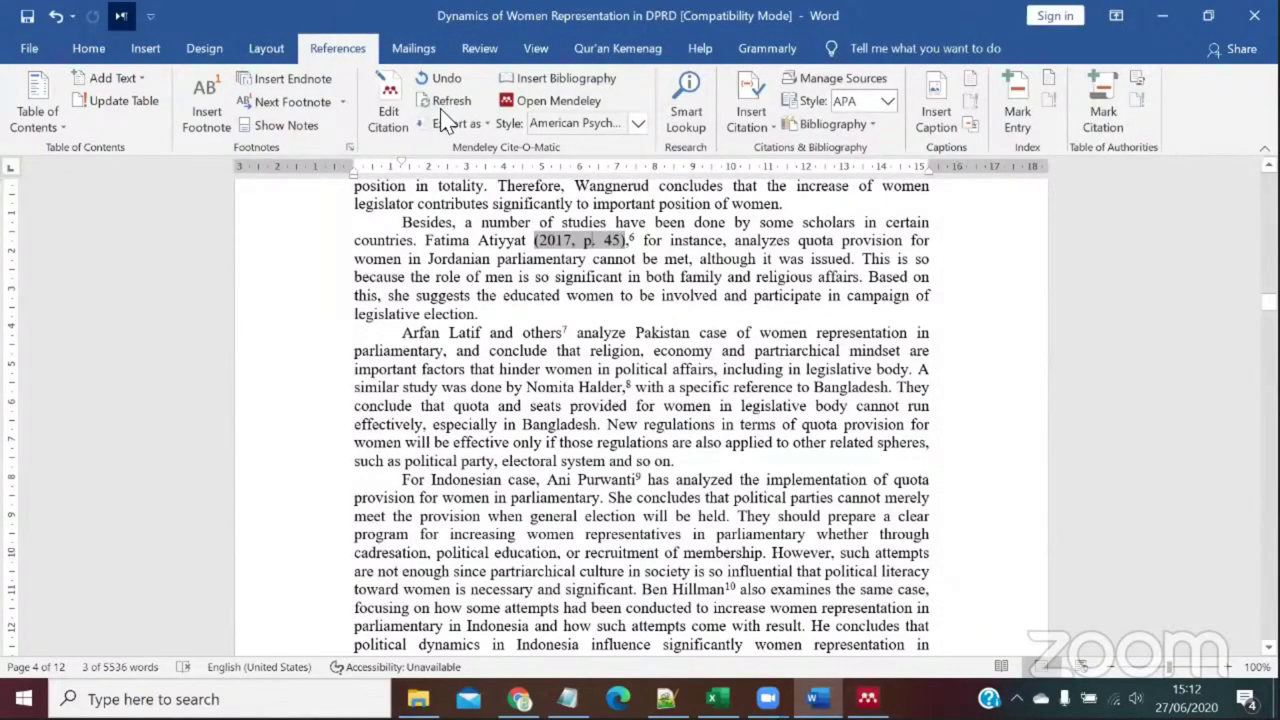
left_click(446, 102)
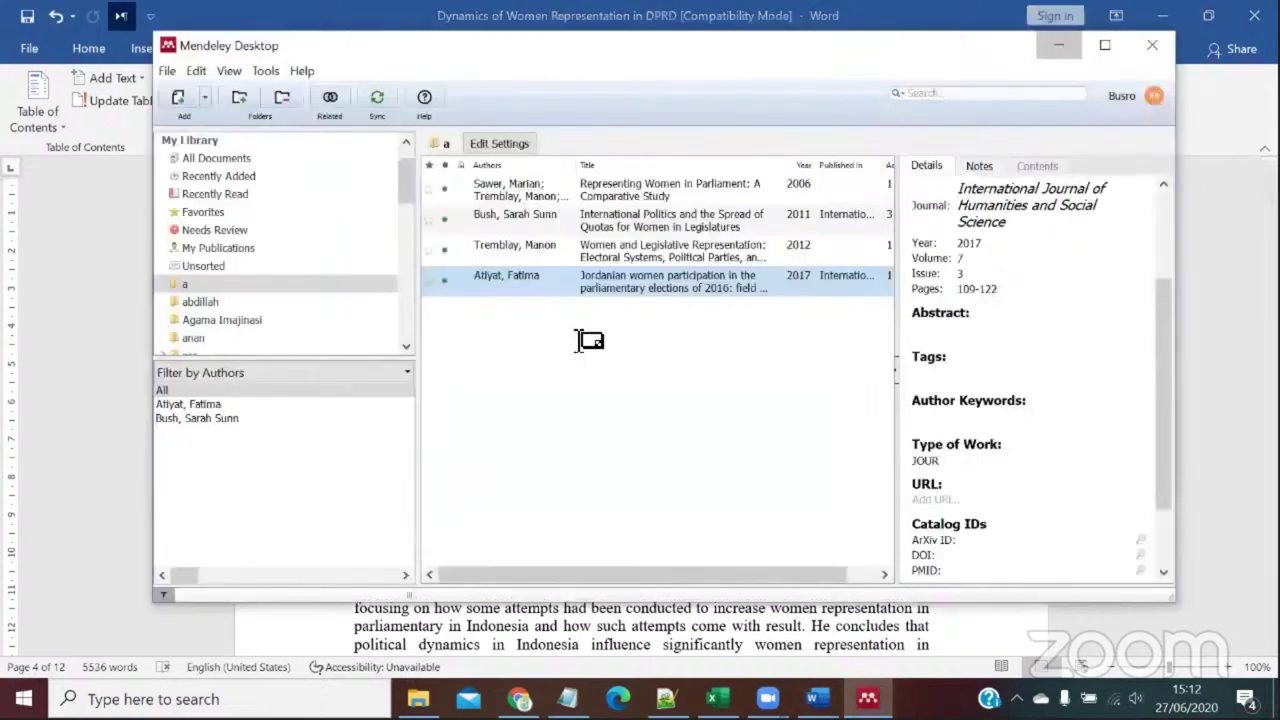
Step: Add several blank lines between the Author Contribution section and the REFERENCES heading near the document's end
scroll(540, 415, "down", 10)
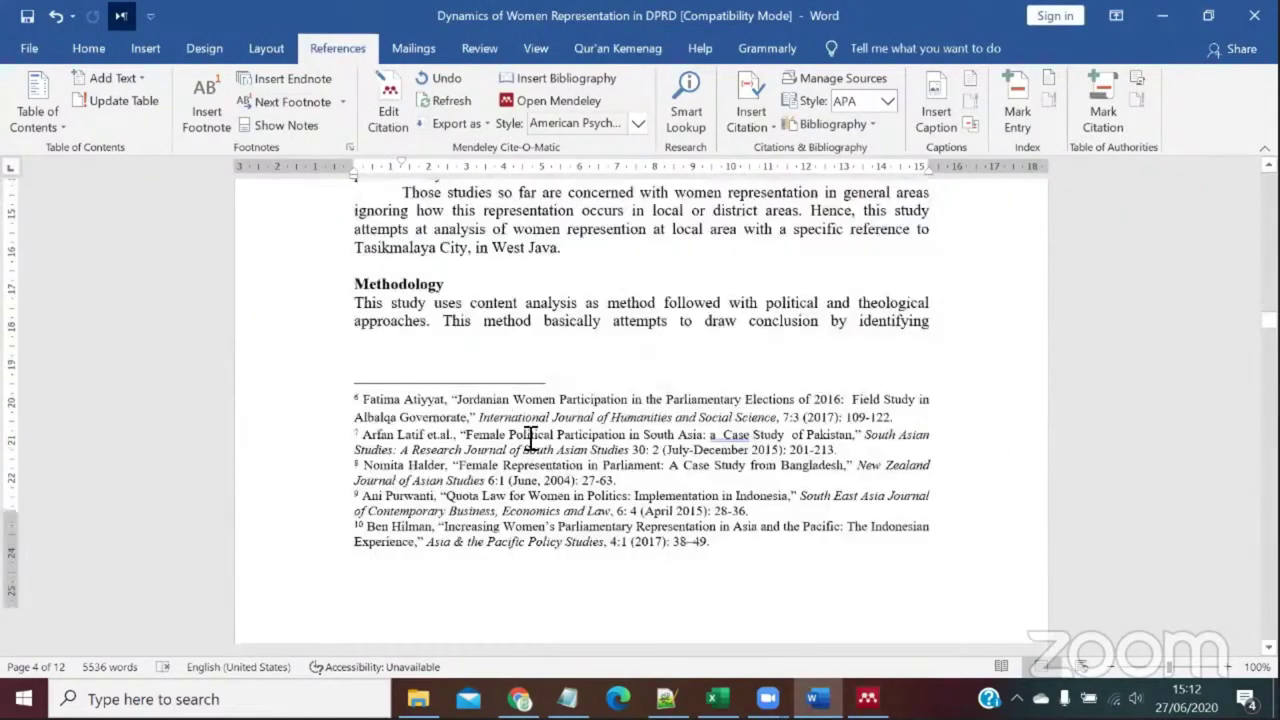
scroll(507, 397, "down", 15)
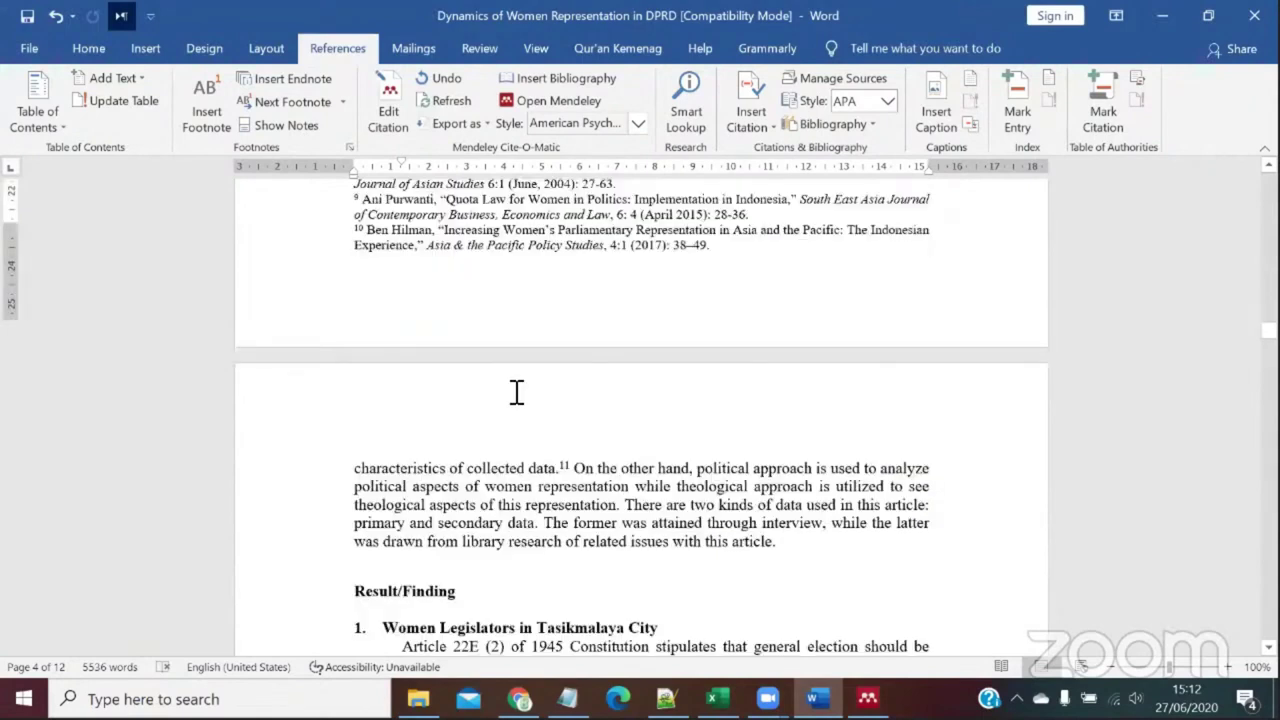
scroll(512, 391, "down", 15)
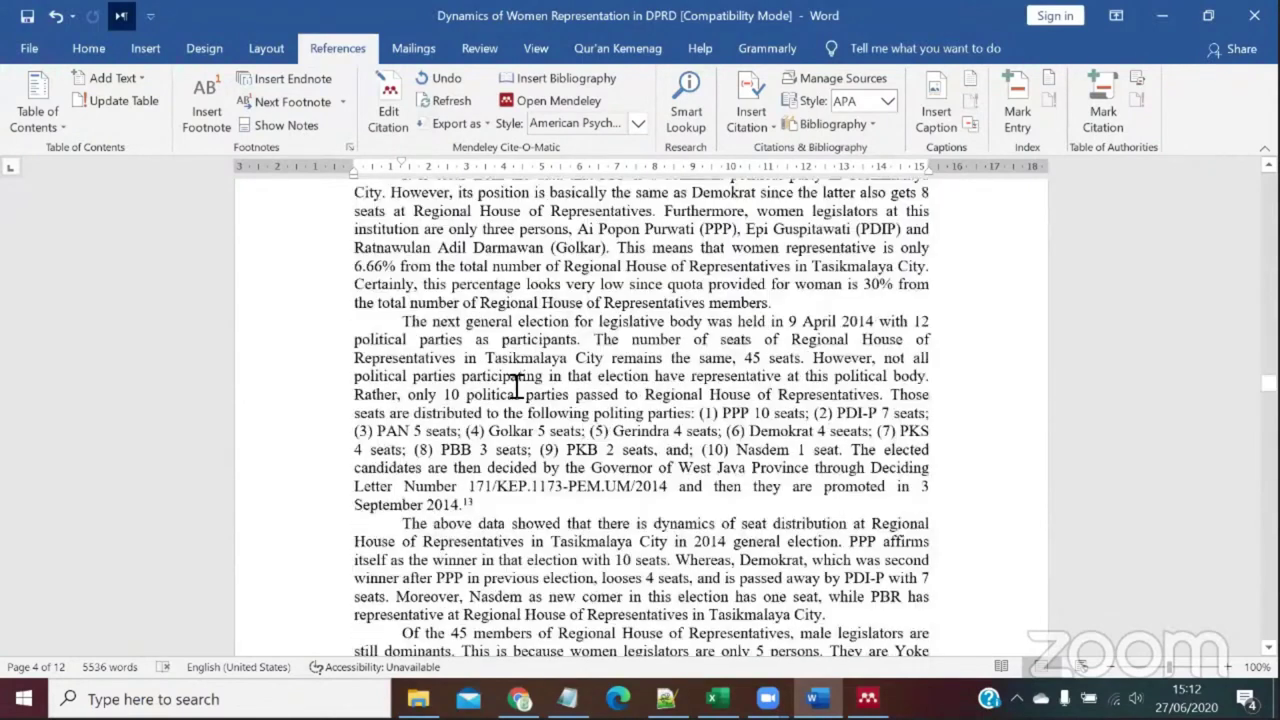
scroll(516, 387, "down", 15)
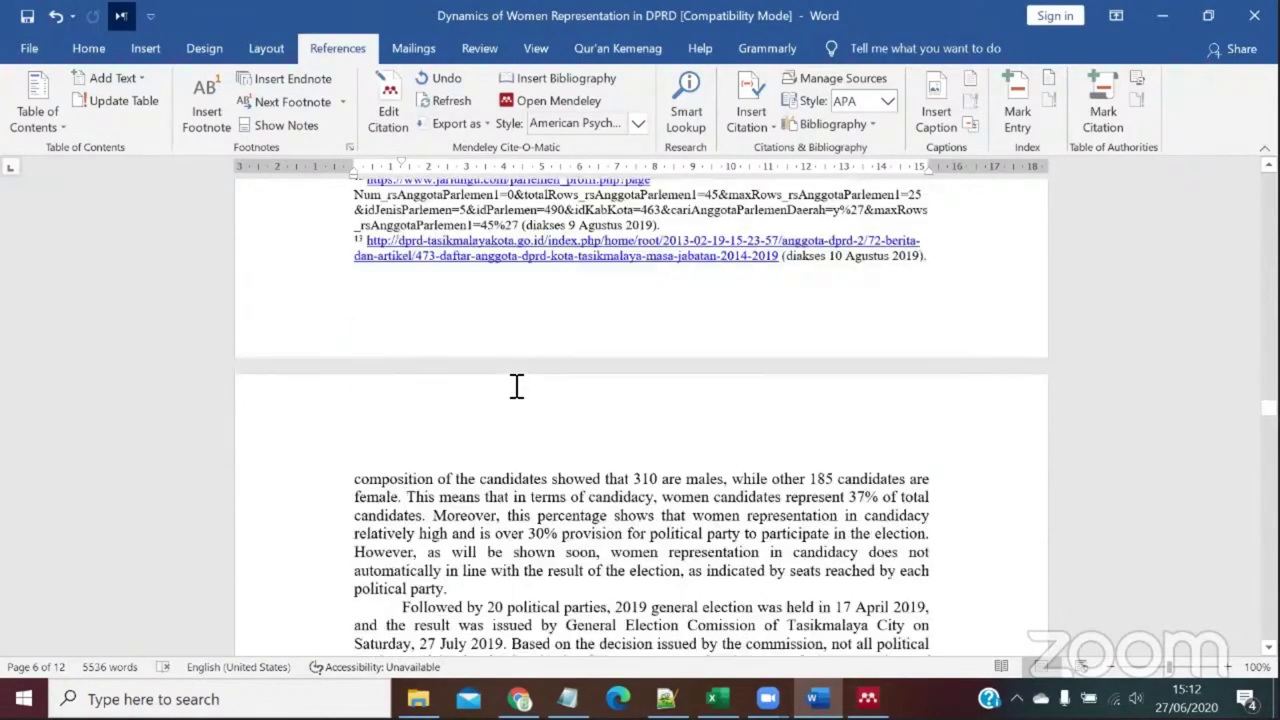
scroll(516, 386, "down", 7)
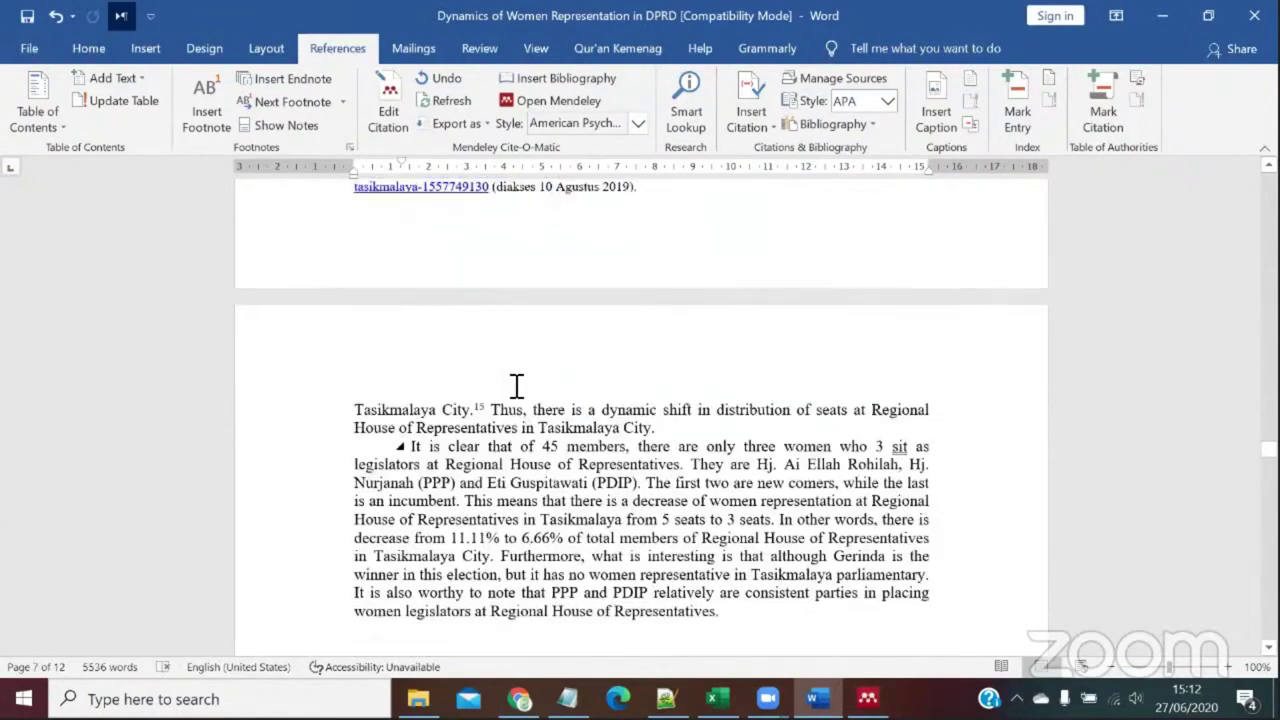
scroll(516, 386, "down", 15)
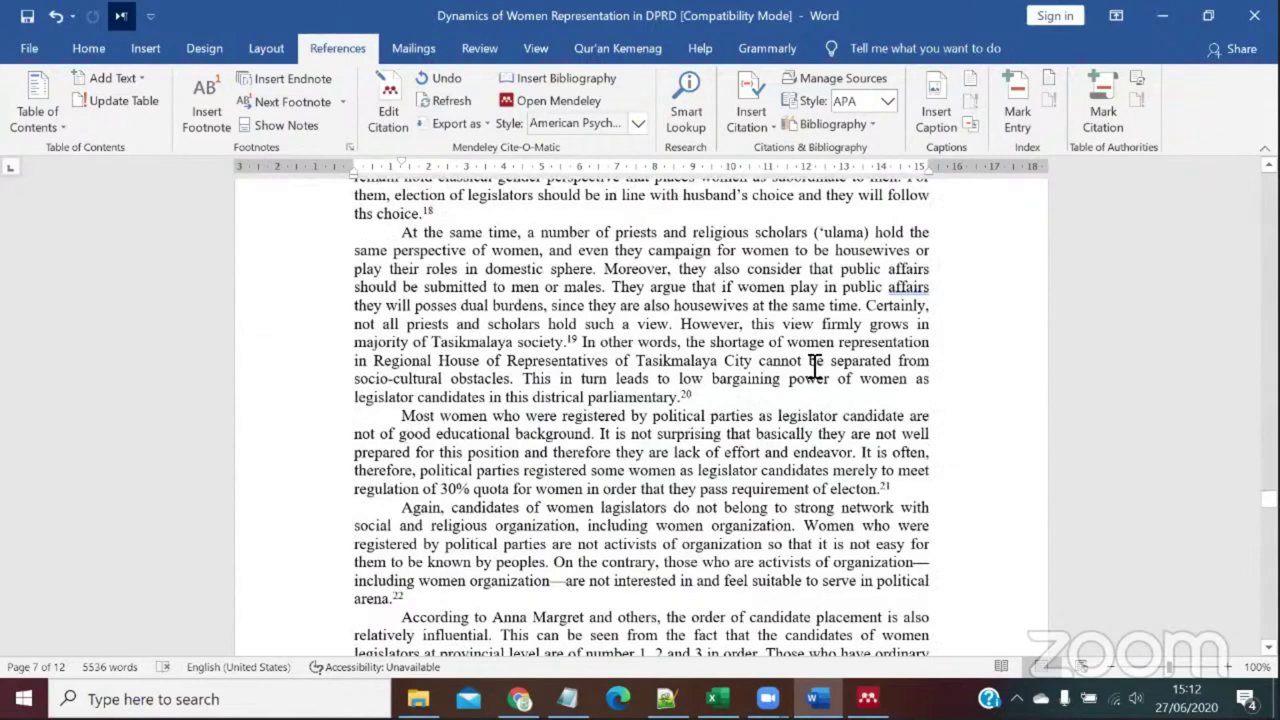
scroll(815, 368, "down", 20)
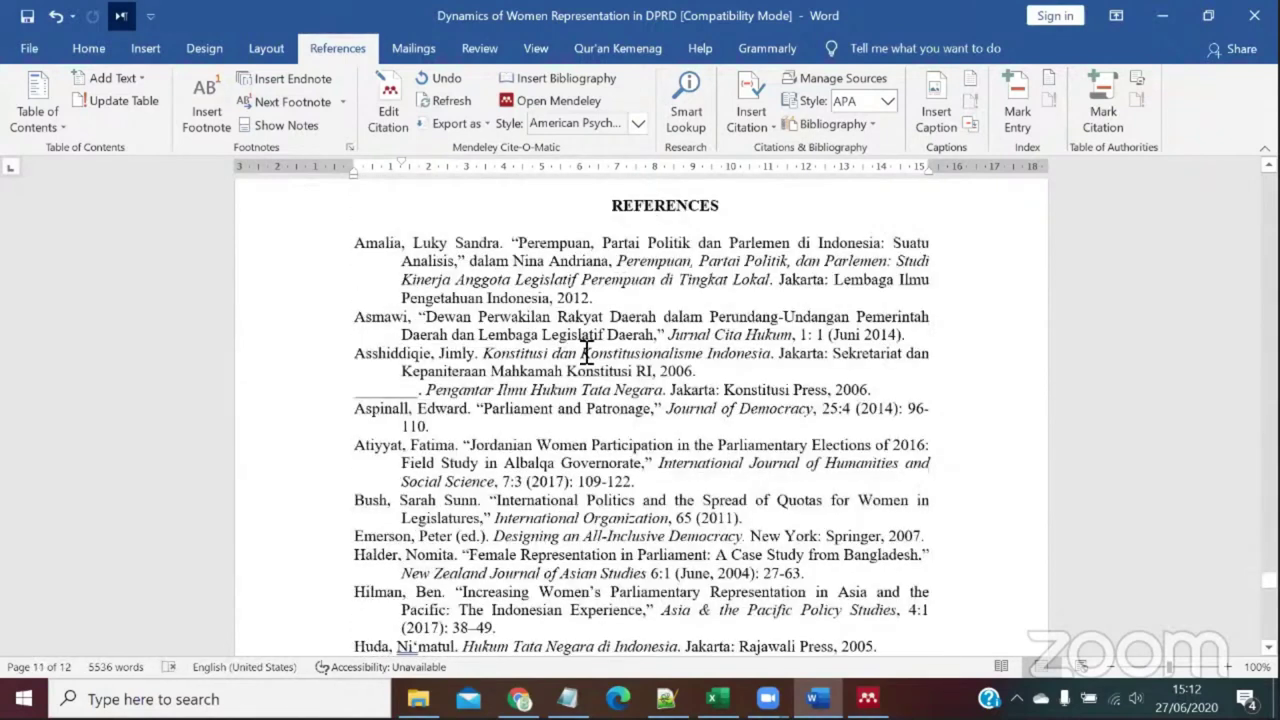
scroll(585, 352, "up", 3)
key("ctrl+z")
key("Return")
key("Return")
key("Return")
key("Return")
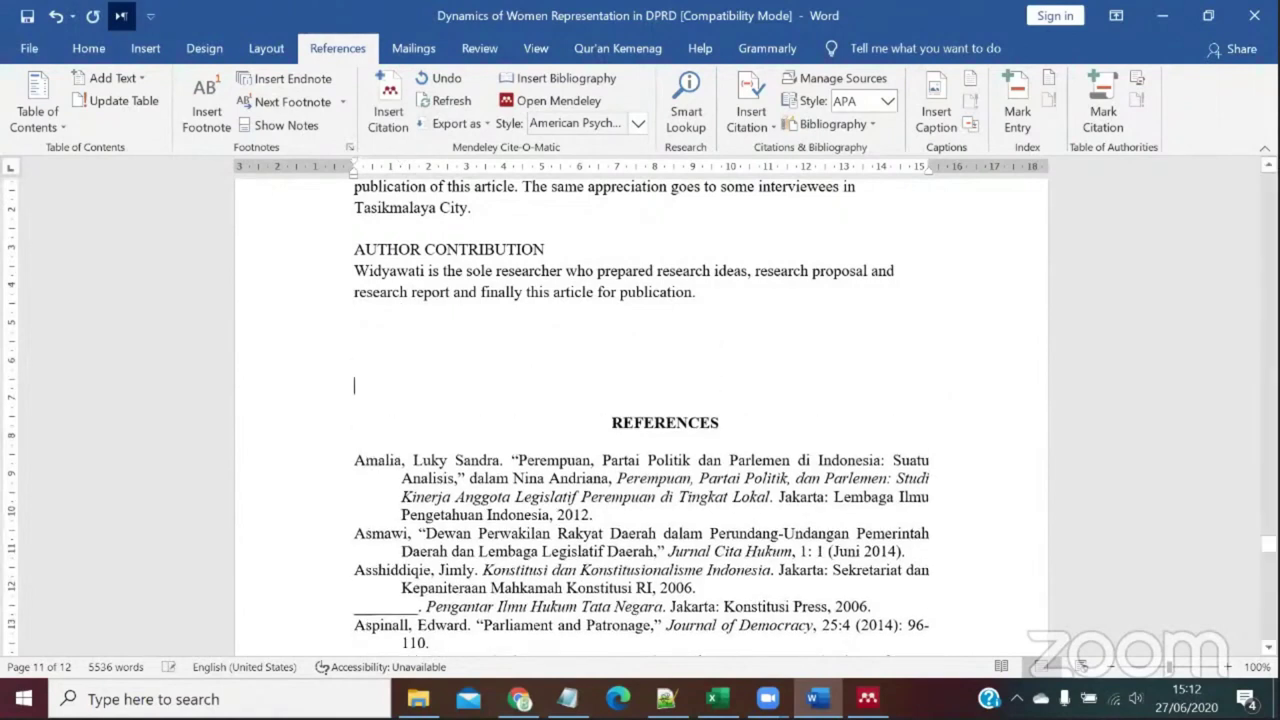
left_click(455, 318)
key("Return")
key("Return")
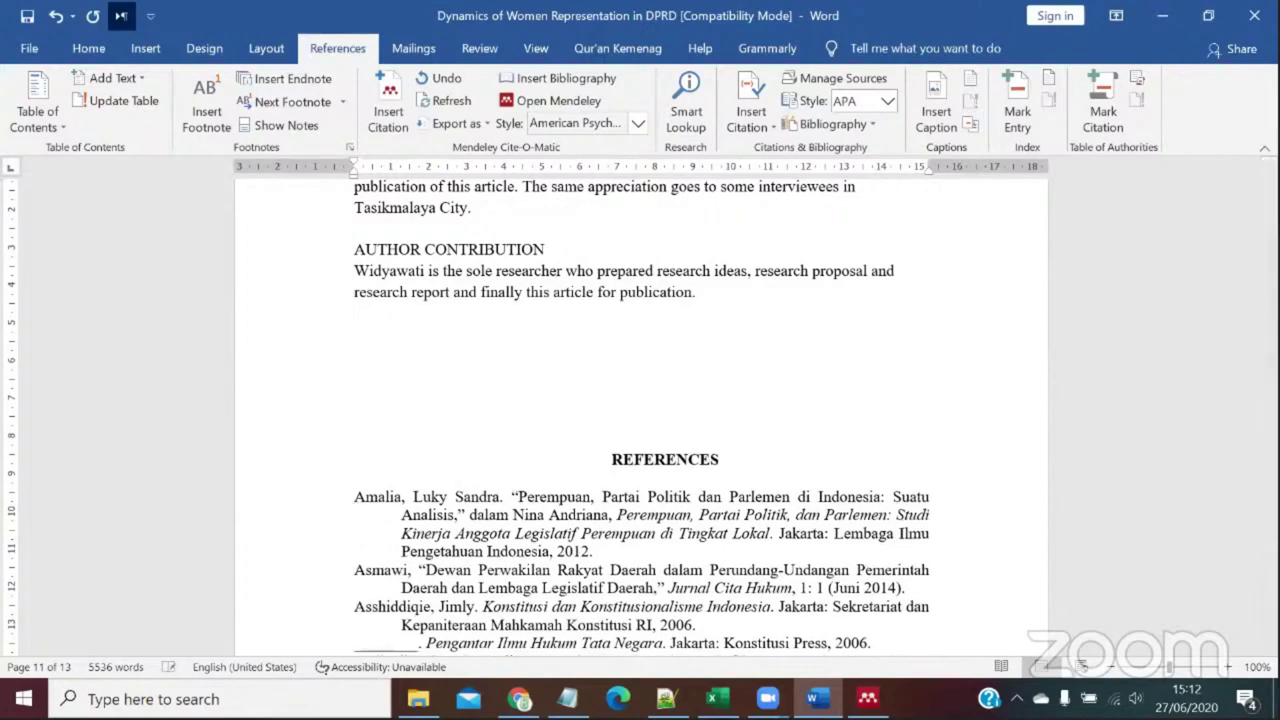
scroll(506, 457, "down", 3)
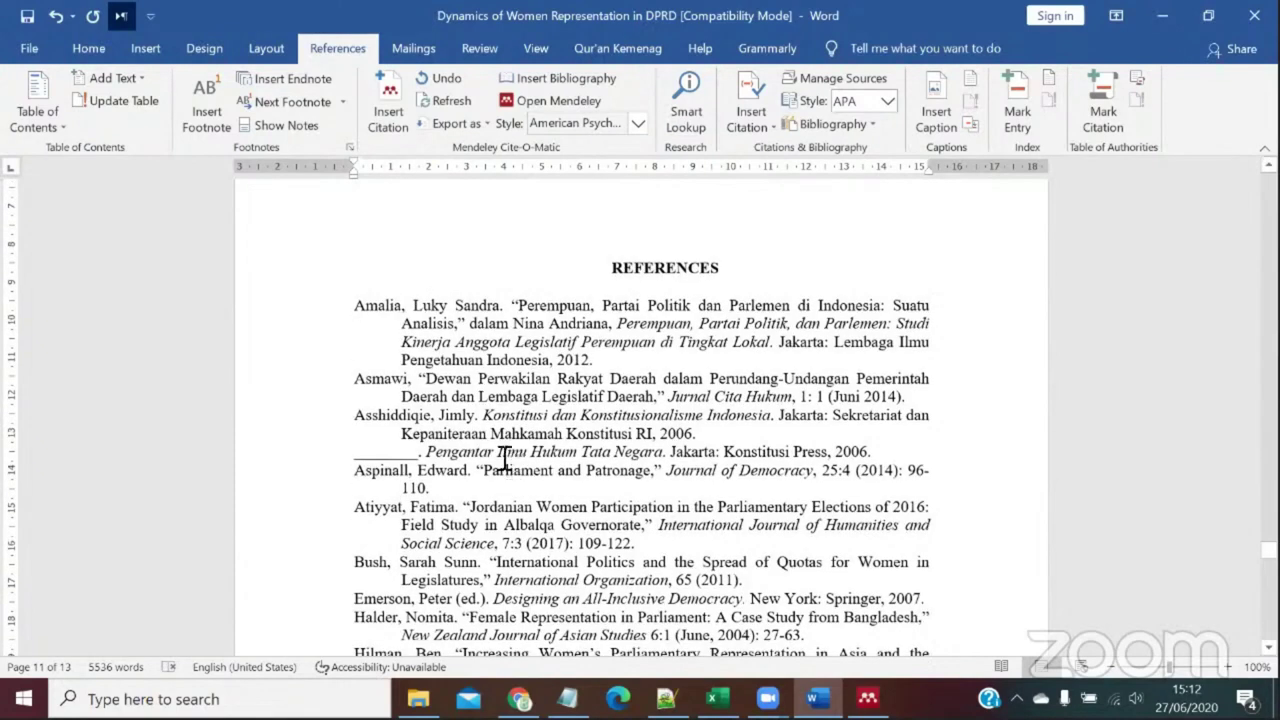
Step: Add a REFERENCE heading in the blank space after the Author Contribution section and insert the Mendeley bibliography beneath it
scroll(505, 458, "up", 2)
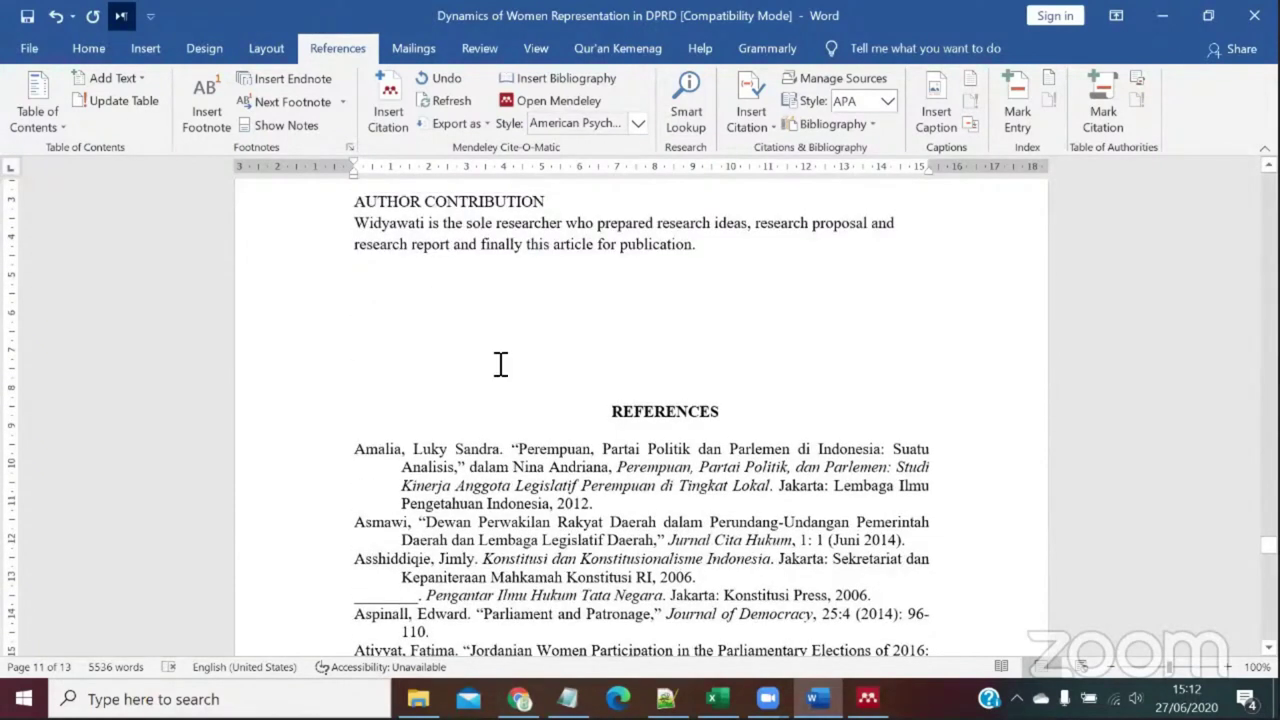
type("REFE")
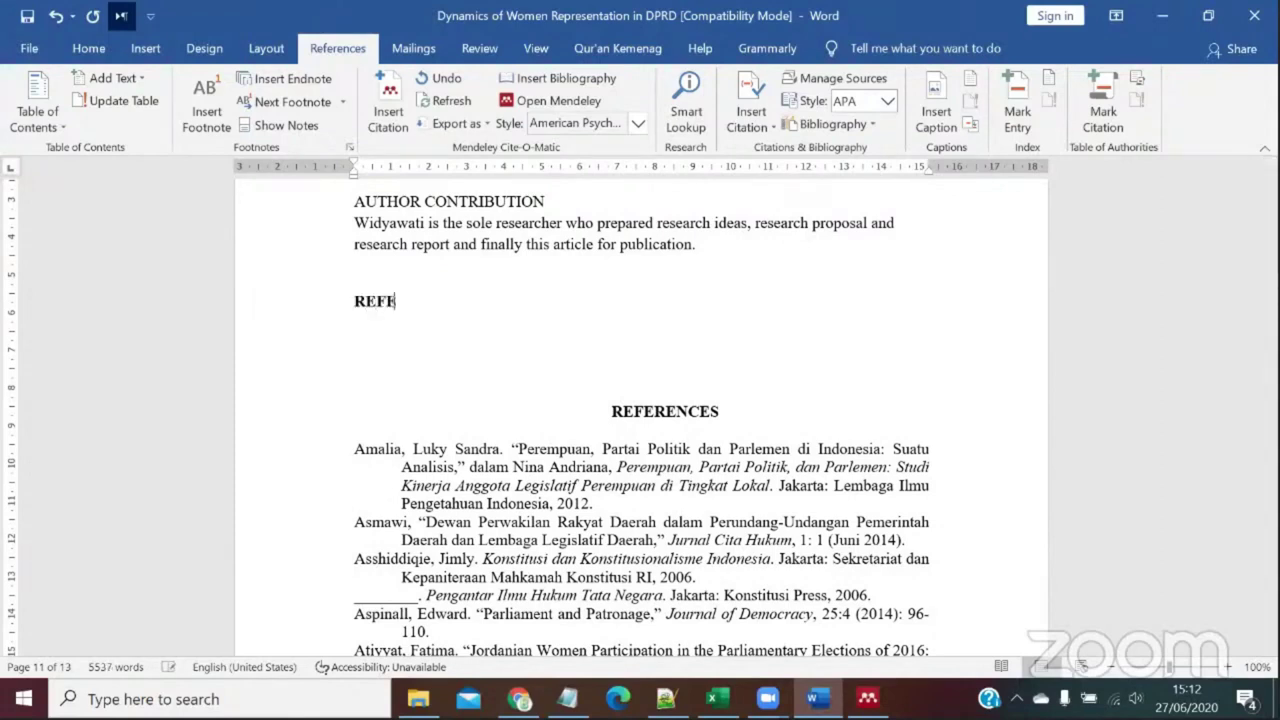
type("RENCE")
key("Return")
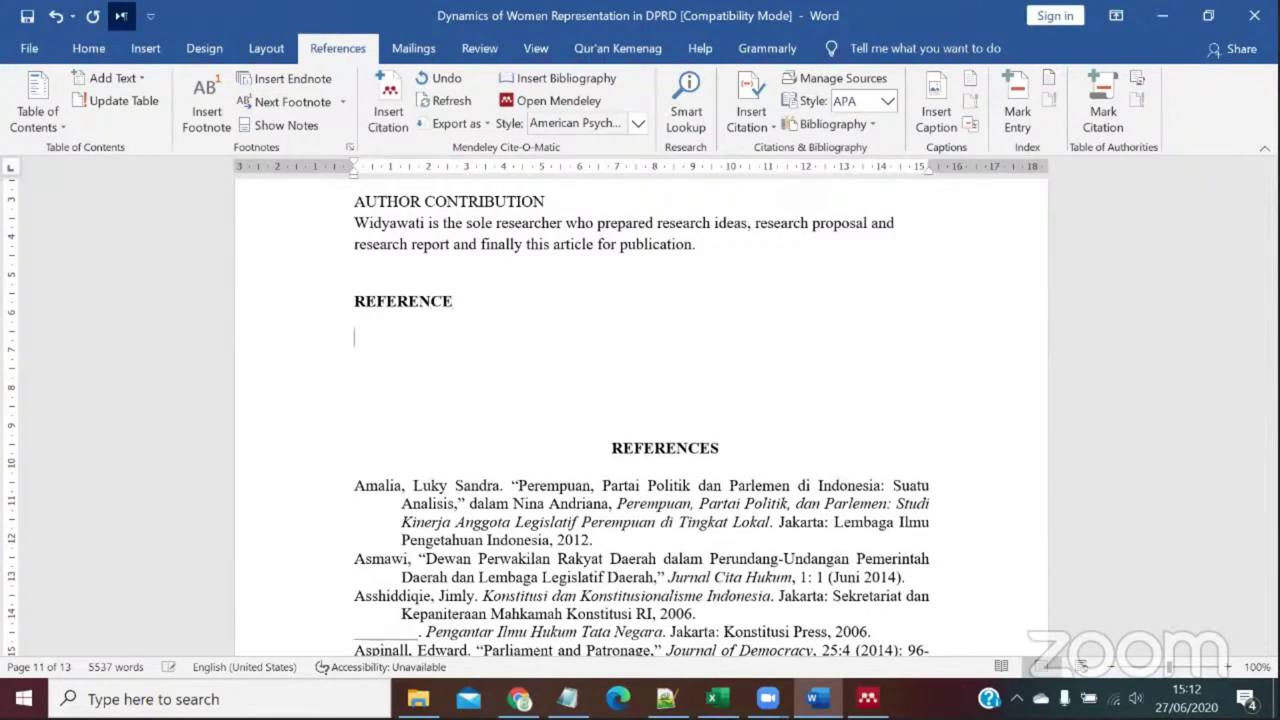
left_click(575, 88)
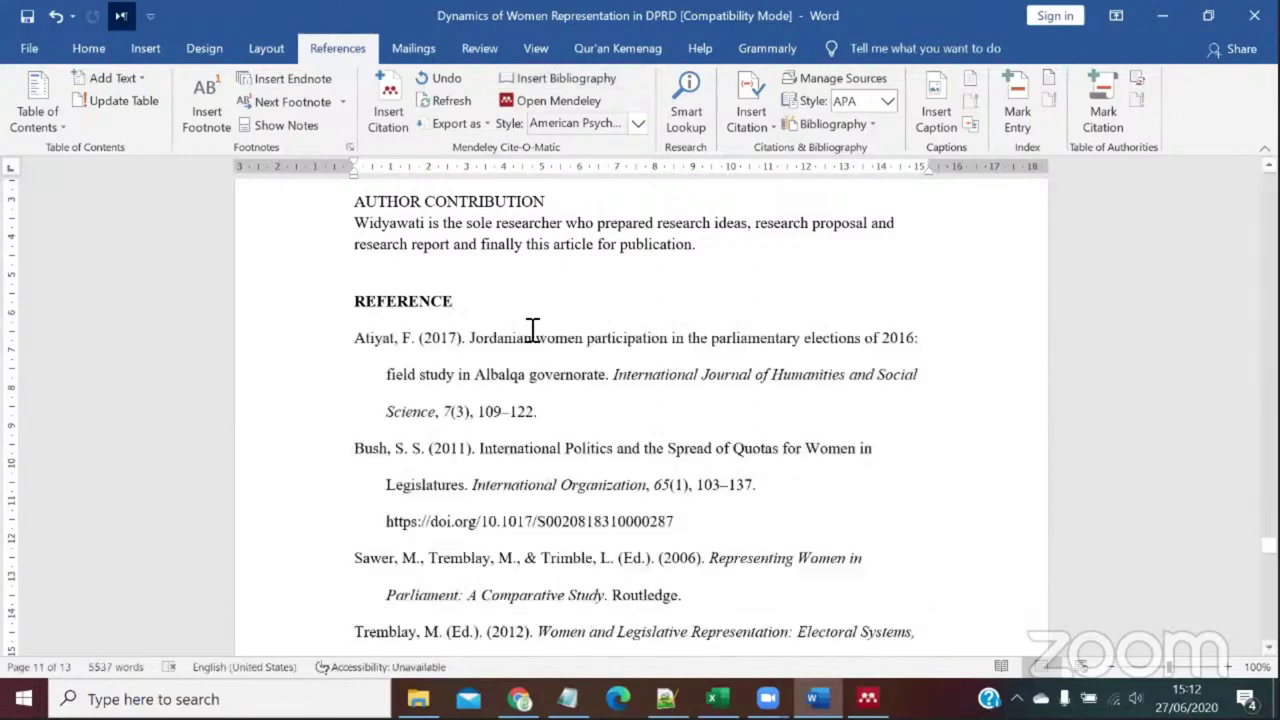
scroll(520, 340, "down", 5)
scroll(540, 360, "up", 4)
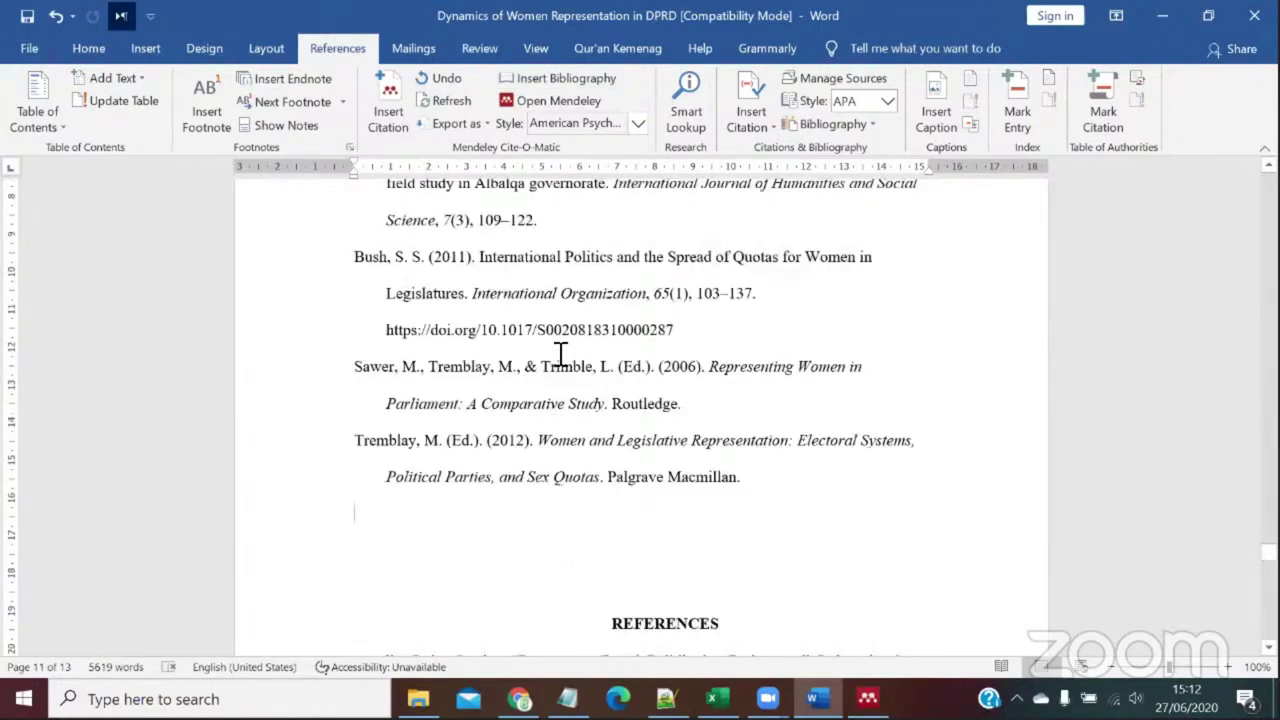
scroll(566, 311, "down", 3)
scroll(600, 315, "up", 3)
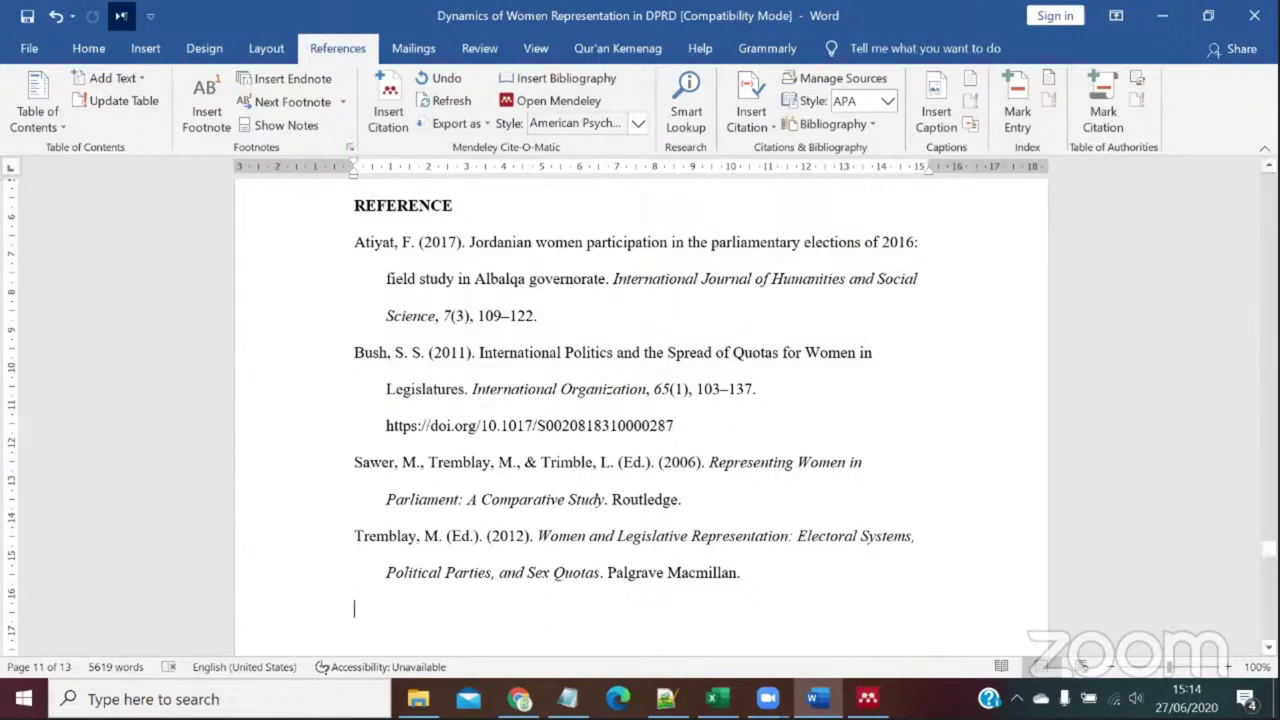
Step: Copy the Introduction sentence "There are some arguments why women should have ample representatives in legislative body" without its full stop
left_click_drag(1268, 548, 1268, 185)
scroll(537, 388, "down", 15)
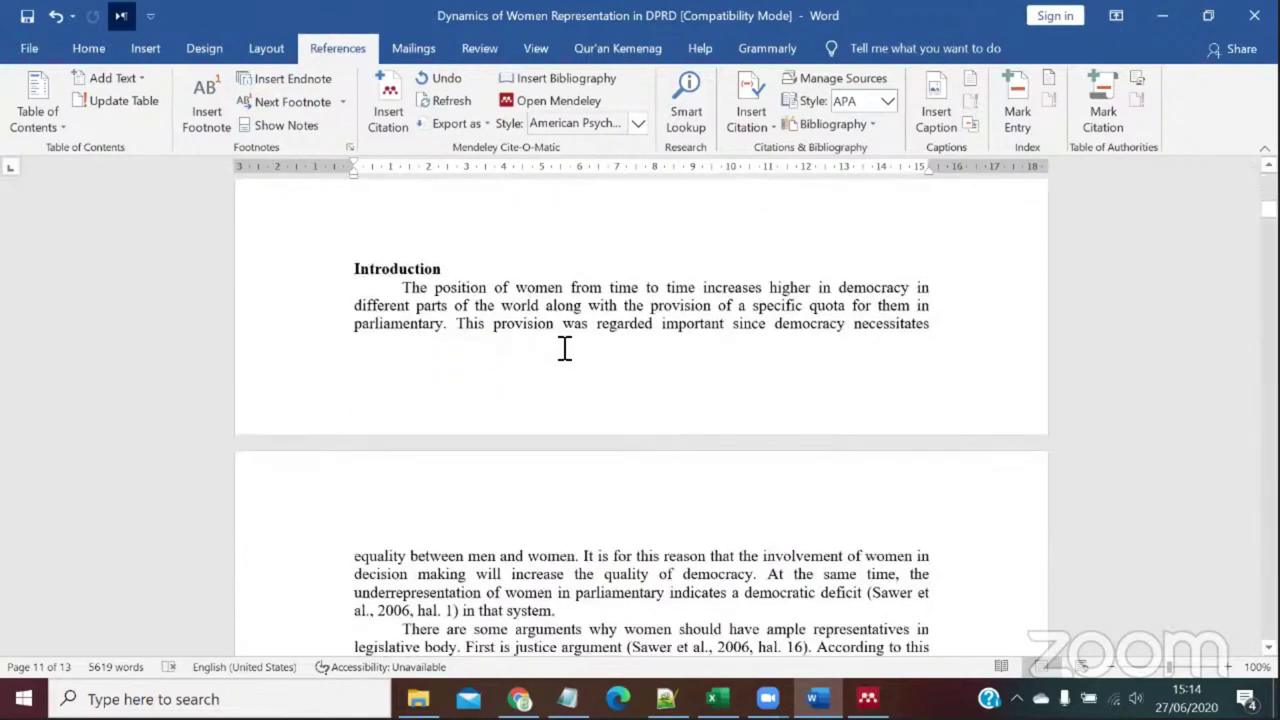
scroll(565, 345, "down", 10)
scroll(775, 405, "up", 7)
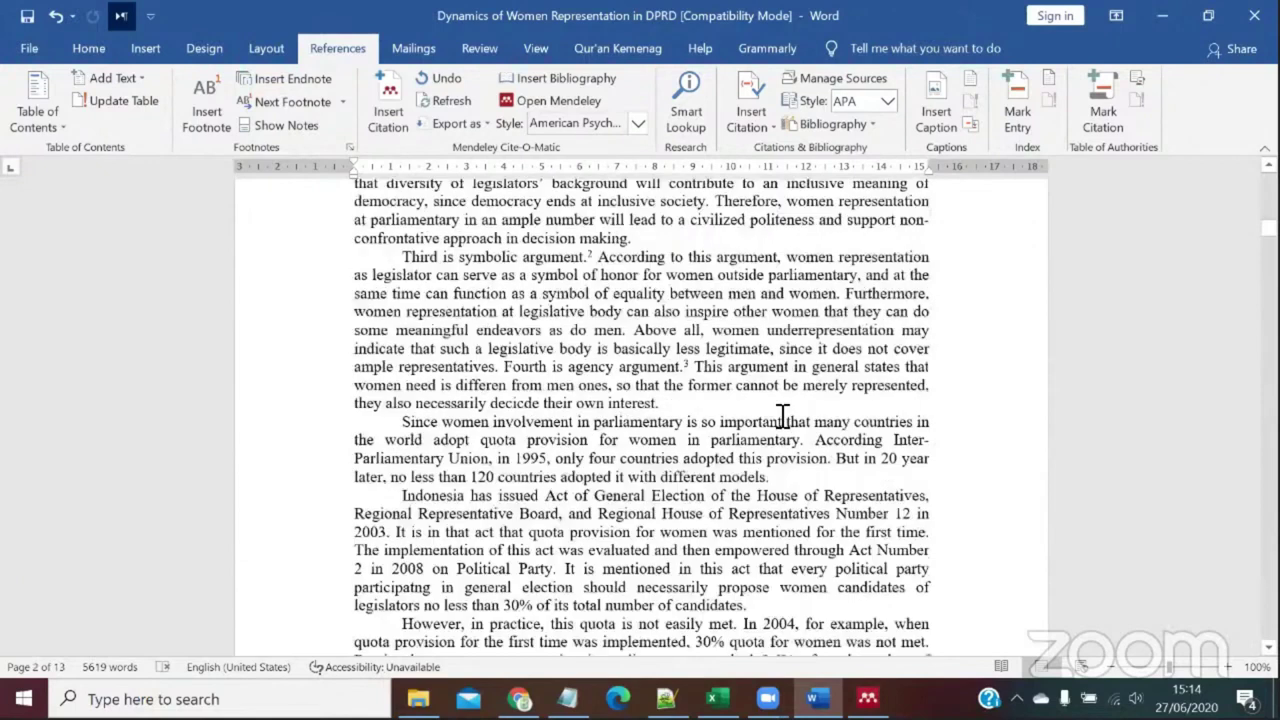
scroll(775, 405, "up", 12)
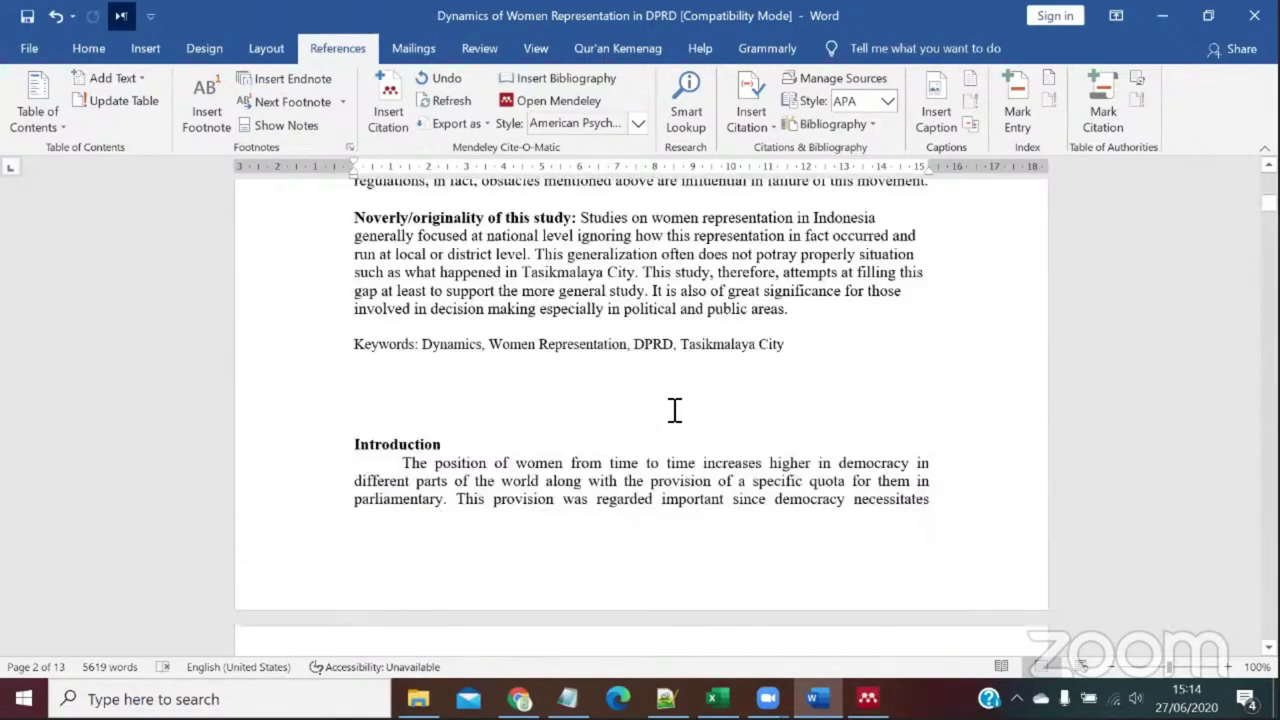
scroll(675, 410, "down", 7)
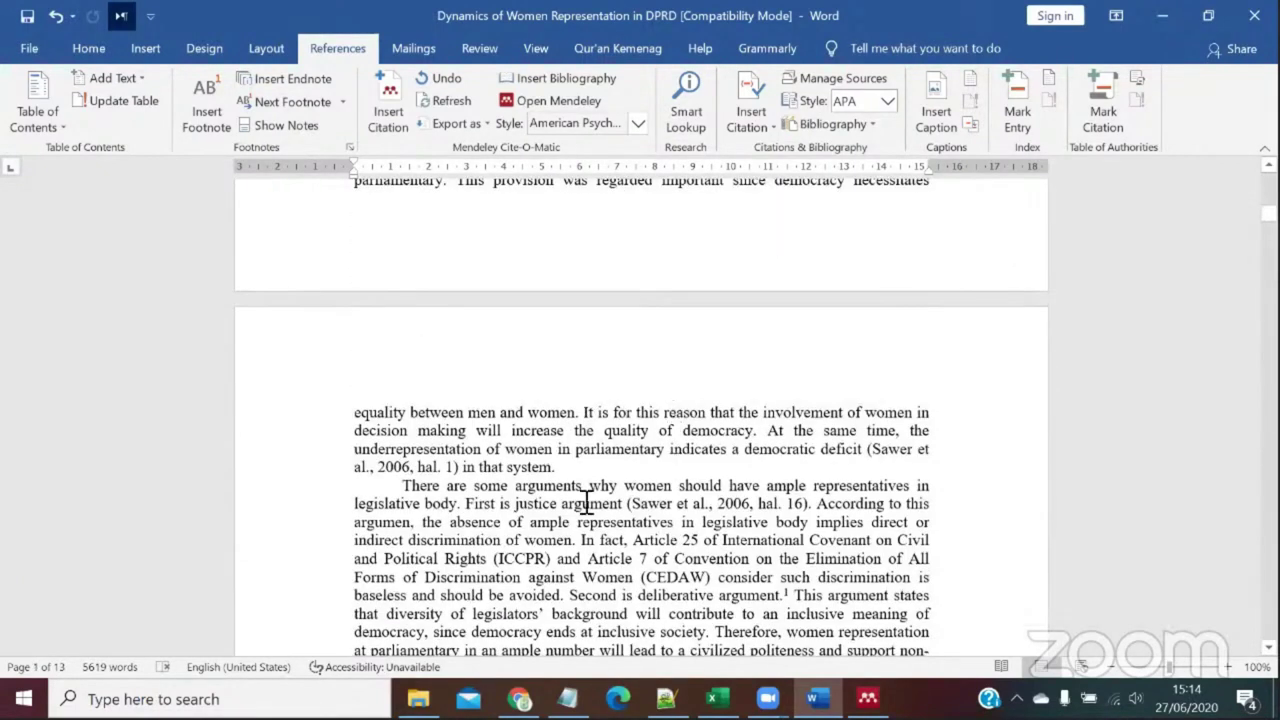
left_click(718, 512)
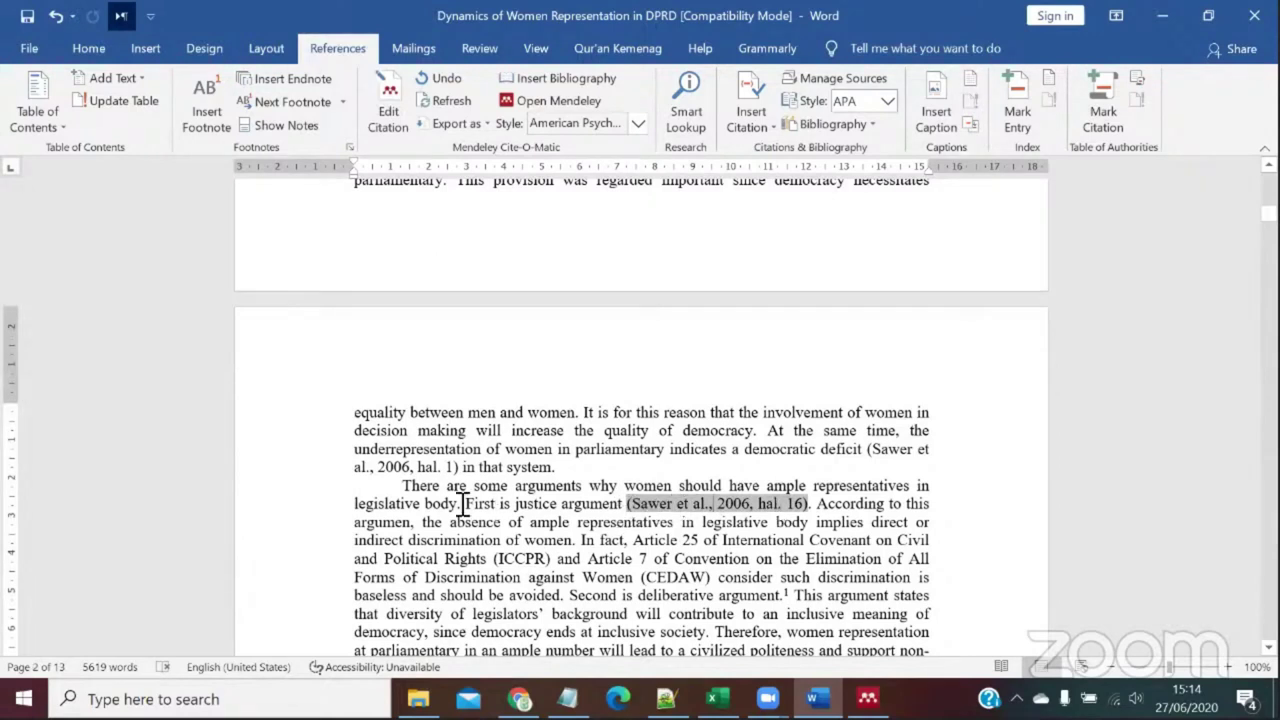
left_click_drag(405, 487, 457, 505)
key("ctrl+c")
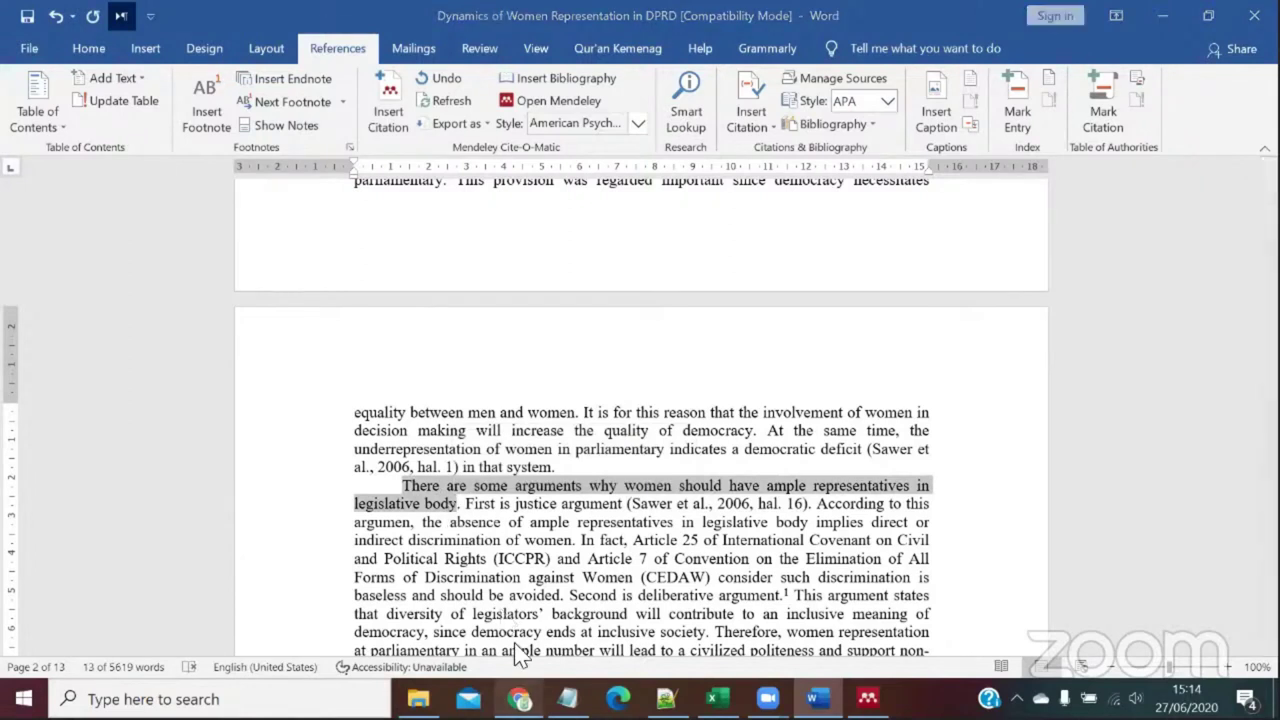
Step: Switch to Chrome and search Google Scholar for the copied sentence, replacing the previous query and closing the open citation window
key("alt+Tab")
left_click(906, 22)
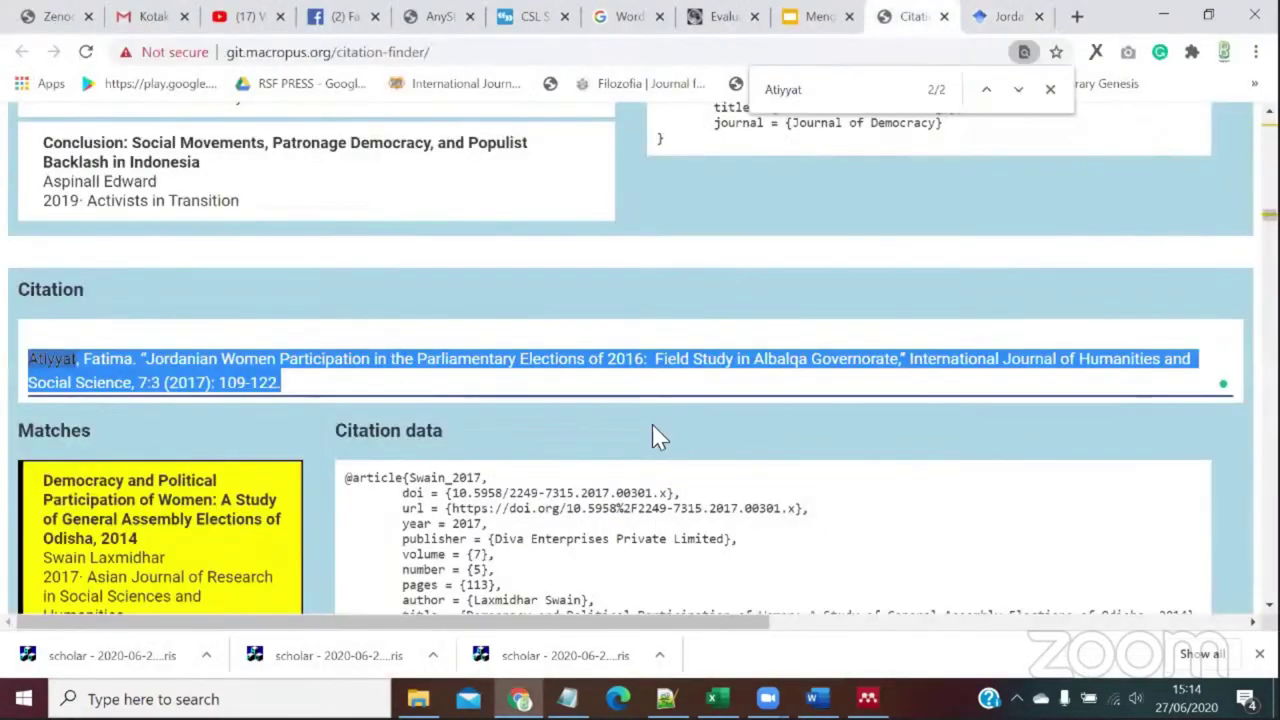
scroll(480, 314, "up", 10)
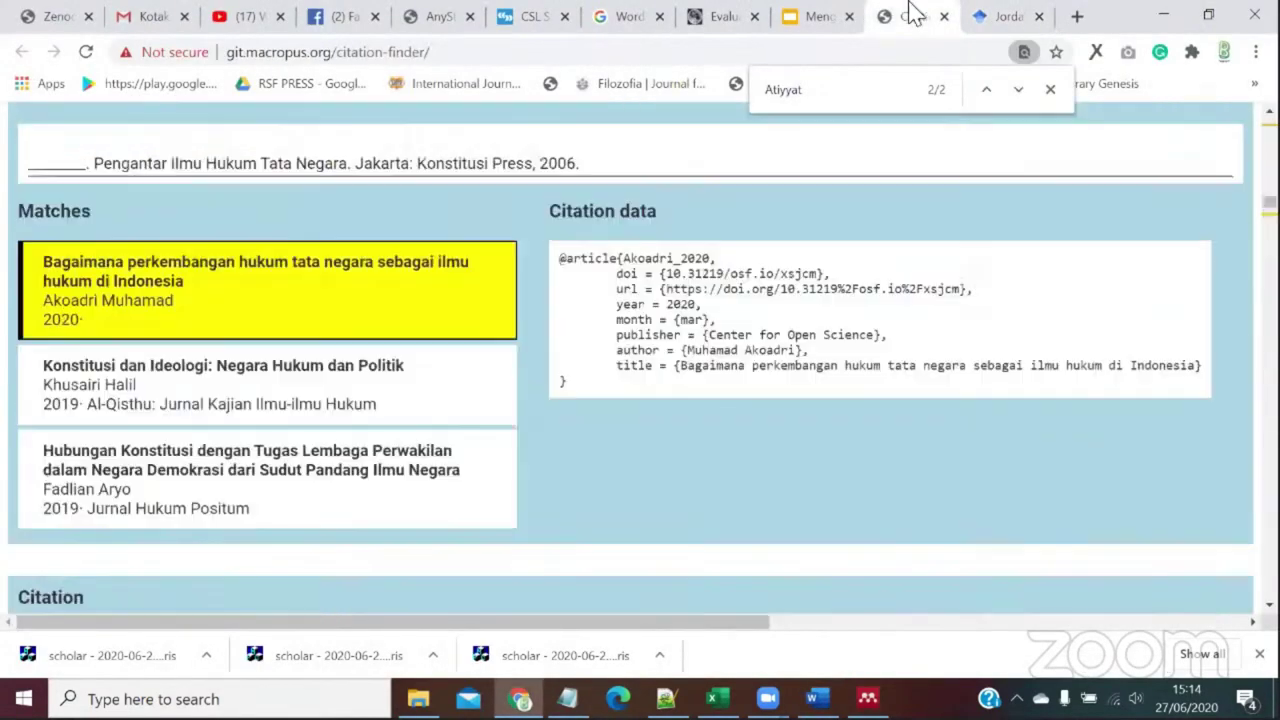
left_click(1010, 16)
left_click(402, 210)
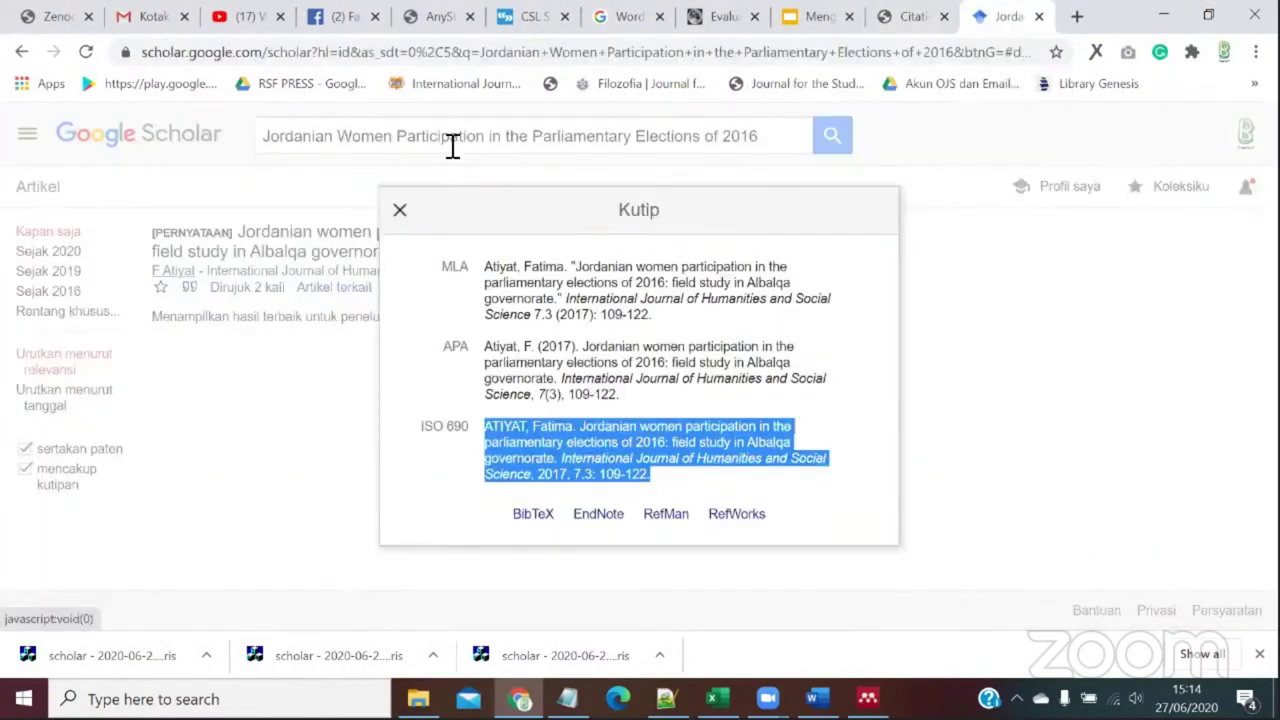
triple_click(452, 145)
key("ctrl+v")
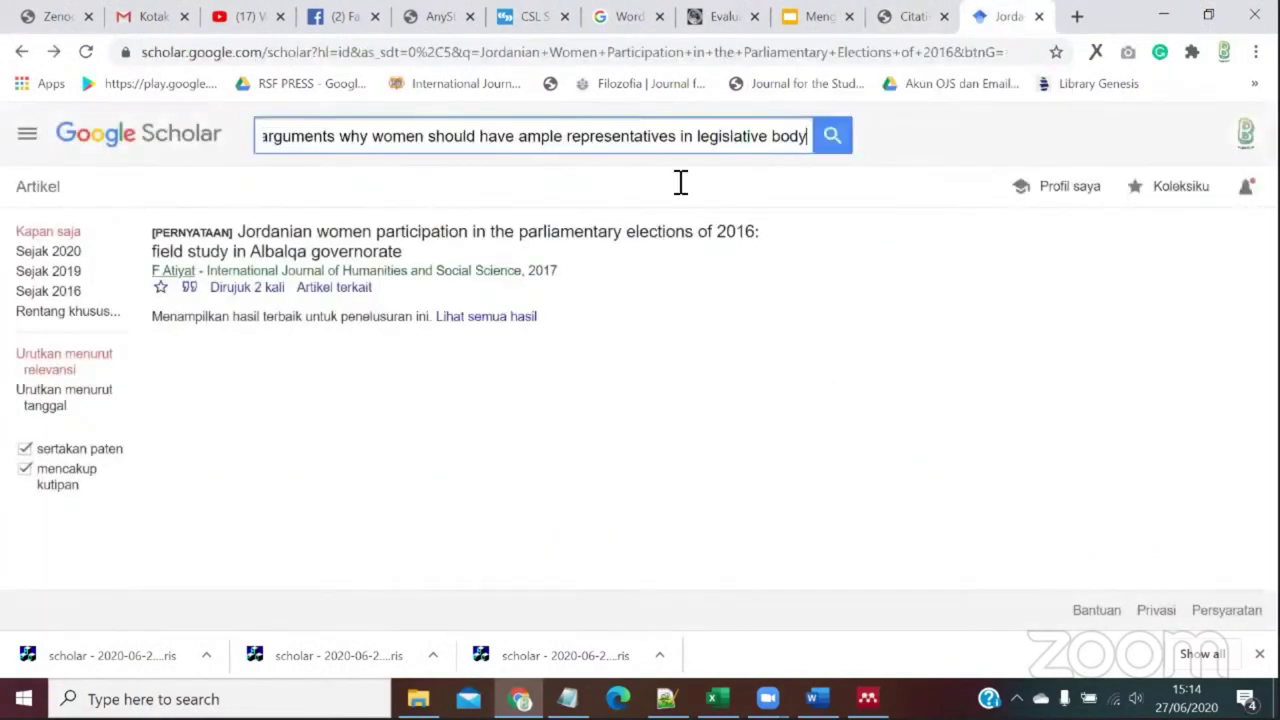
left_click(822, 142)
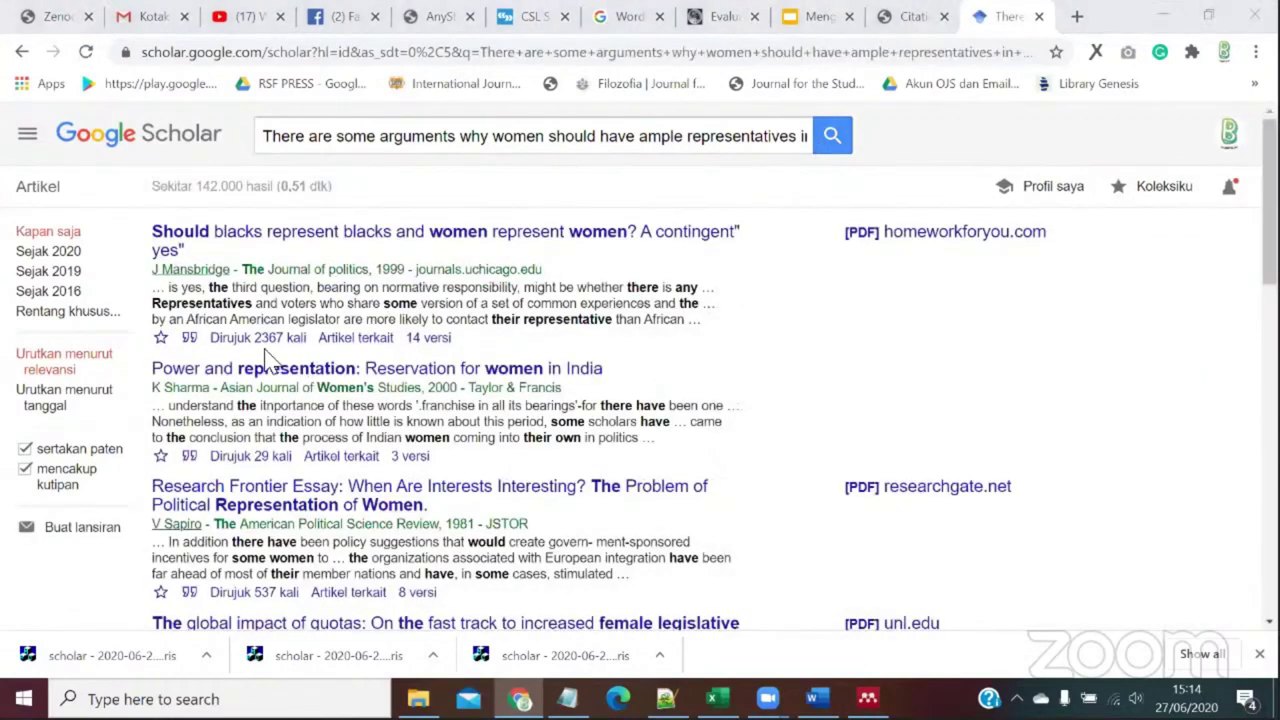
Step: Export the citation of the first Scholar result, "Should blacks represent blacks and women represent women?", as a RefMan (RIS) file in Downloads
left_click(197, 340)
left_click(668, 495)
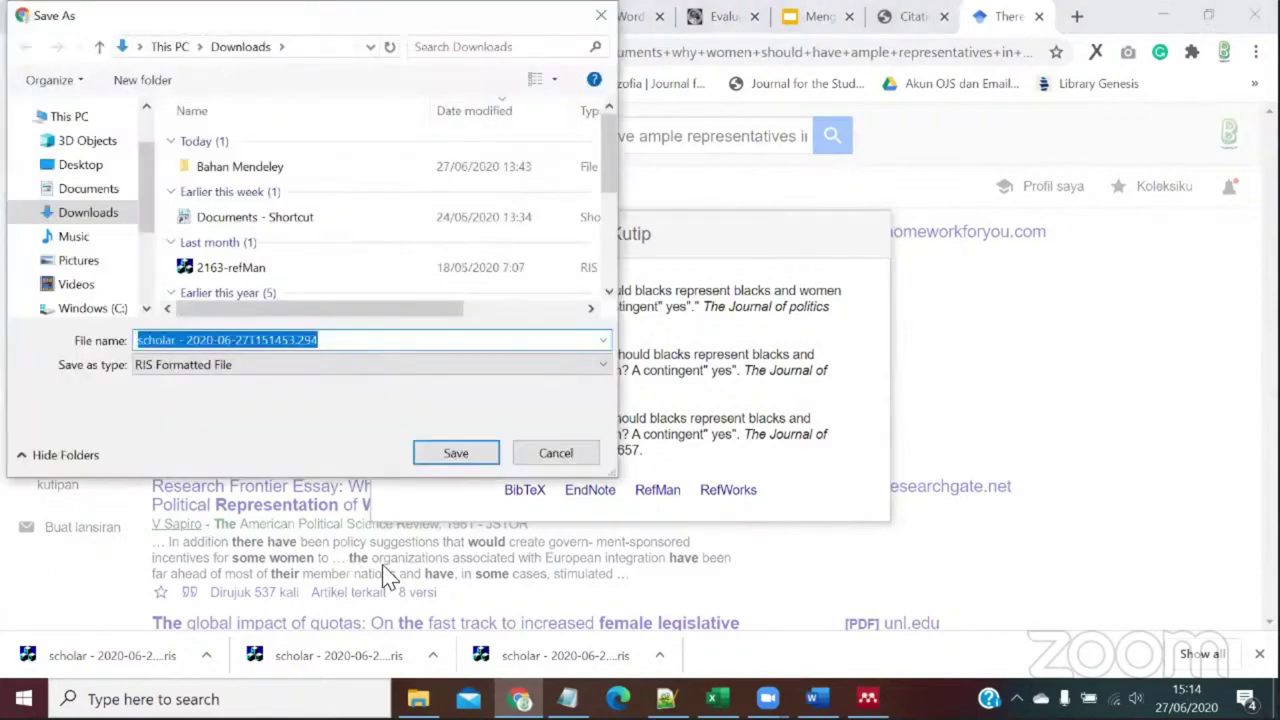
left_click(437, 462)
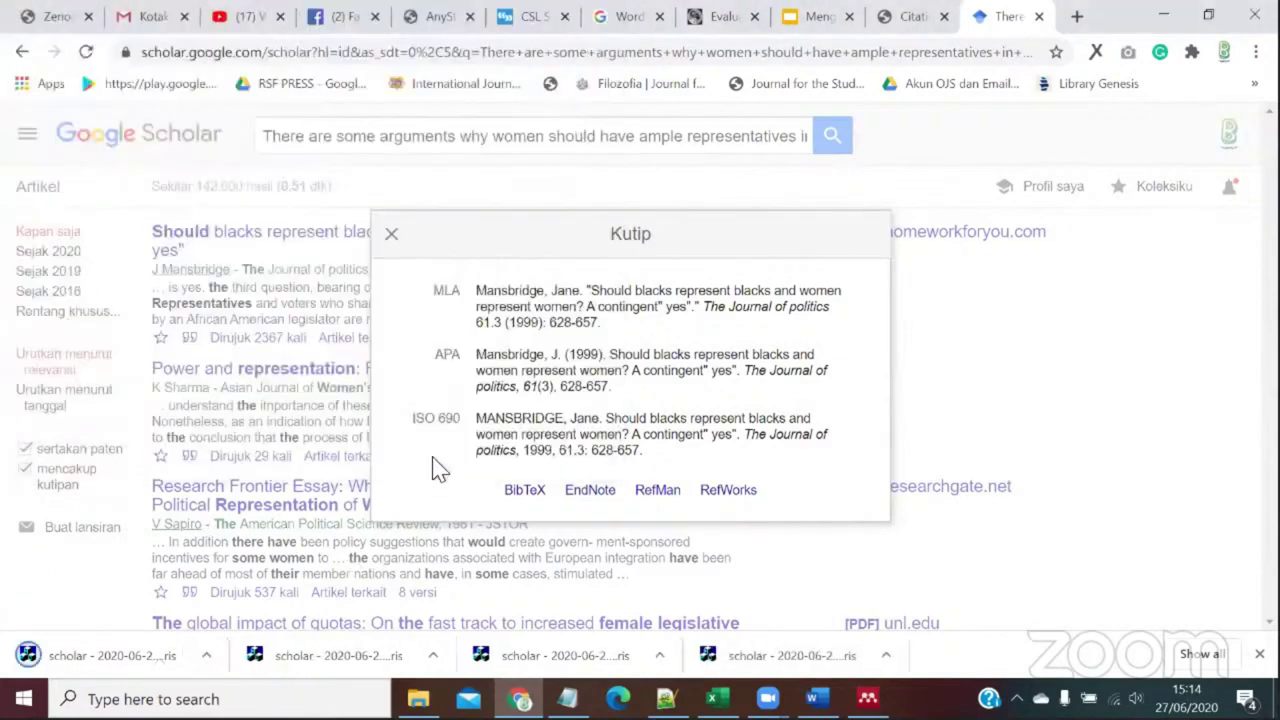
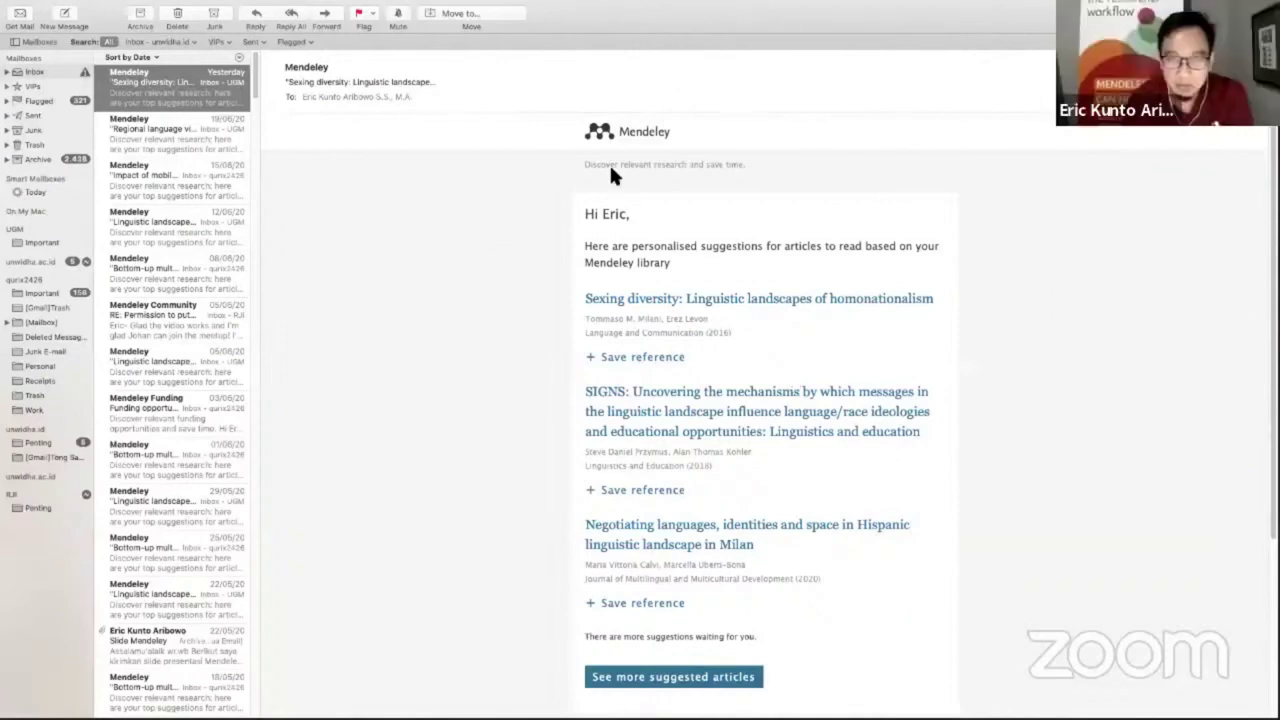
Step: Read through the article suggestions in the newest Mendeley email, beginning with "Sexing diversity: Linguistic landscapes of homonationalism"
mouse_move(638, 15)
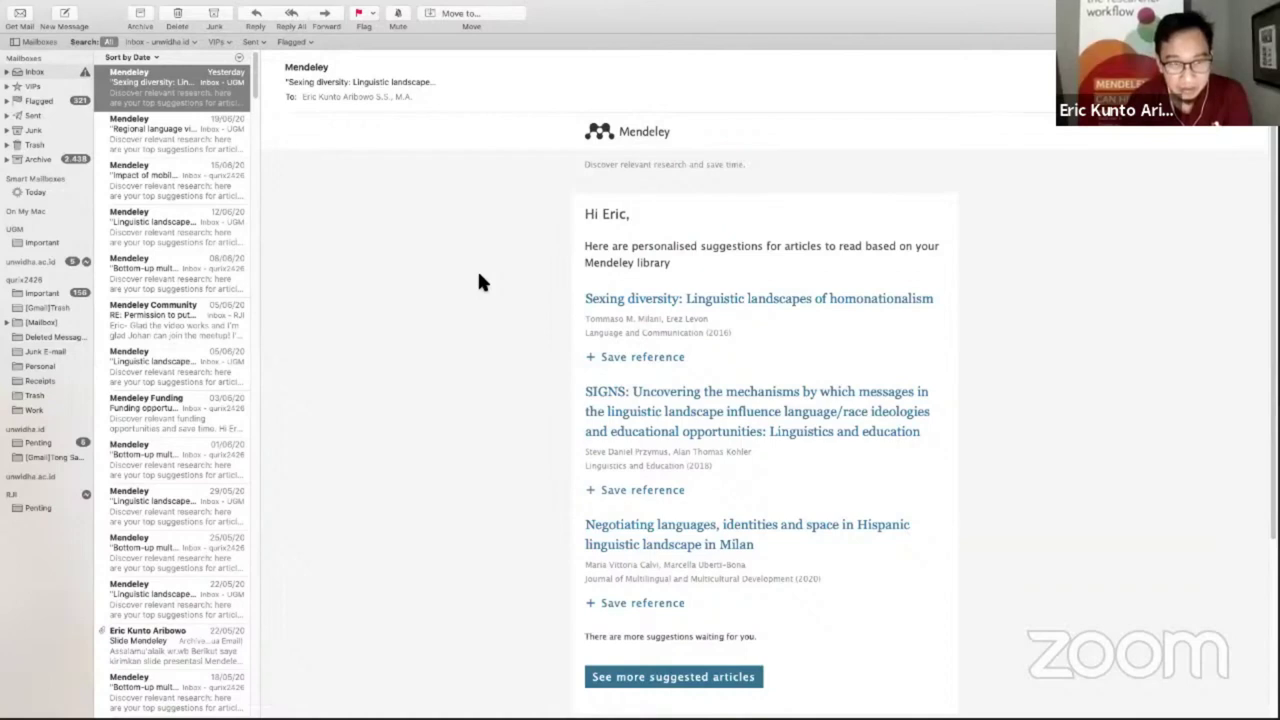
mouse_move(41, 14)
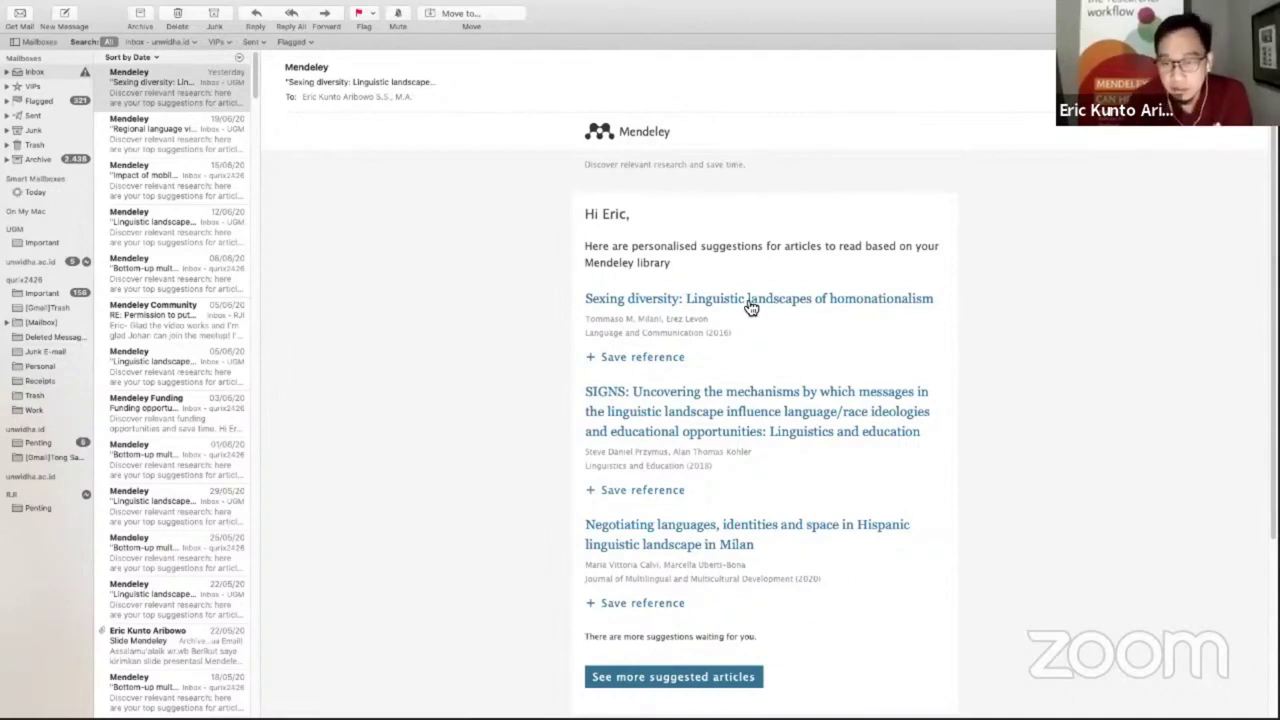
scroll(643, 304, "down", 3)
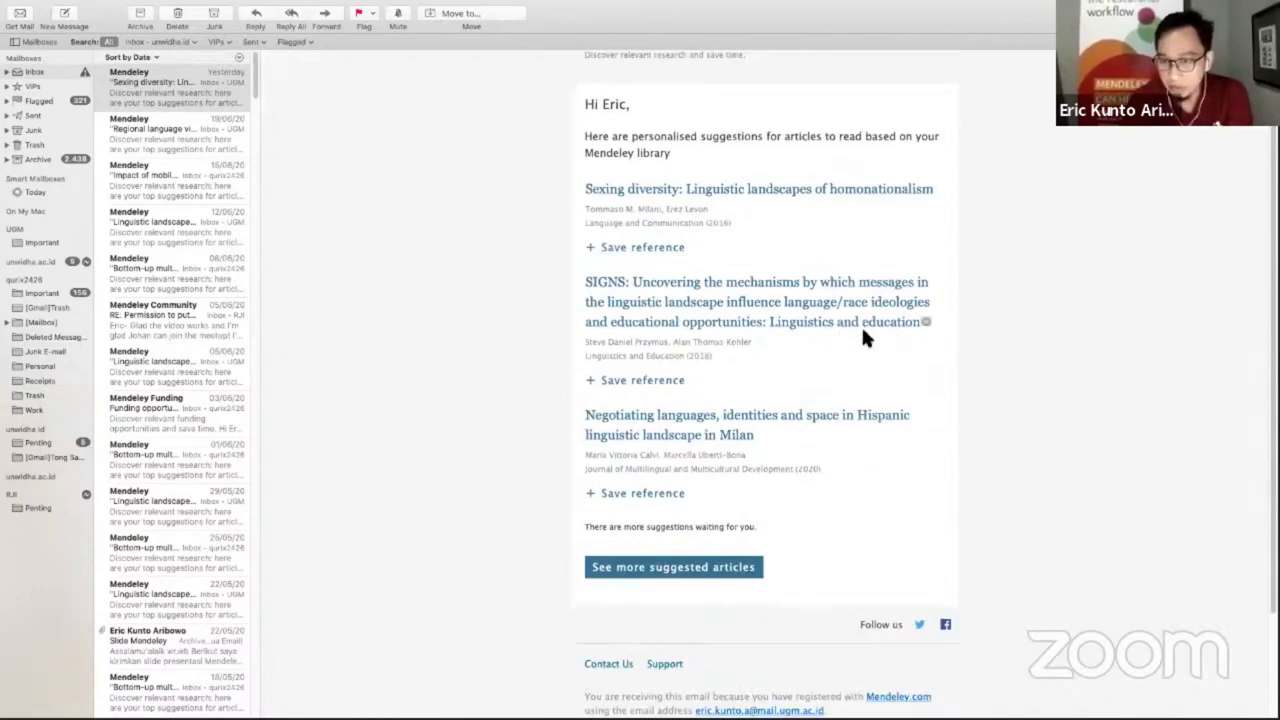
scroll(478, 380, "down", 4)
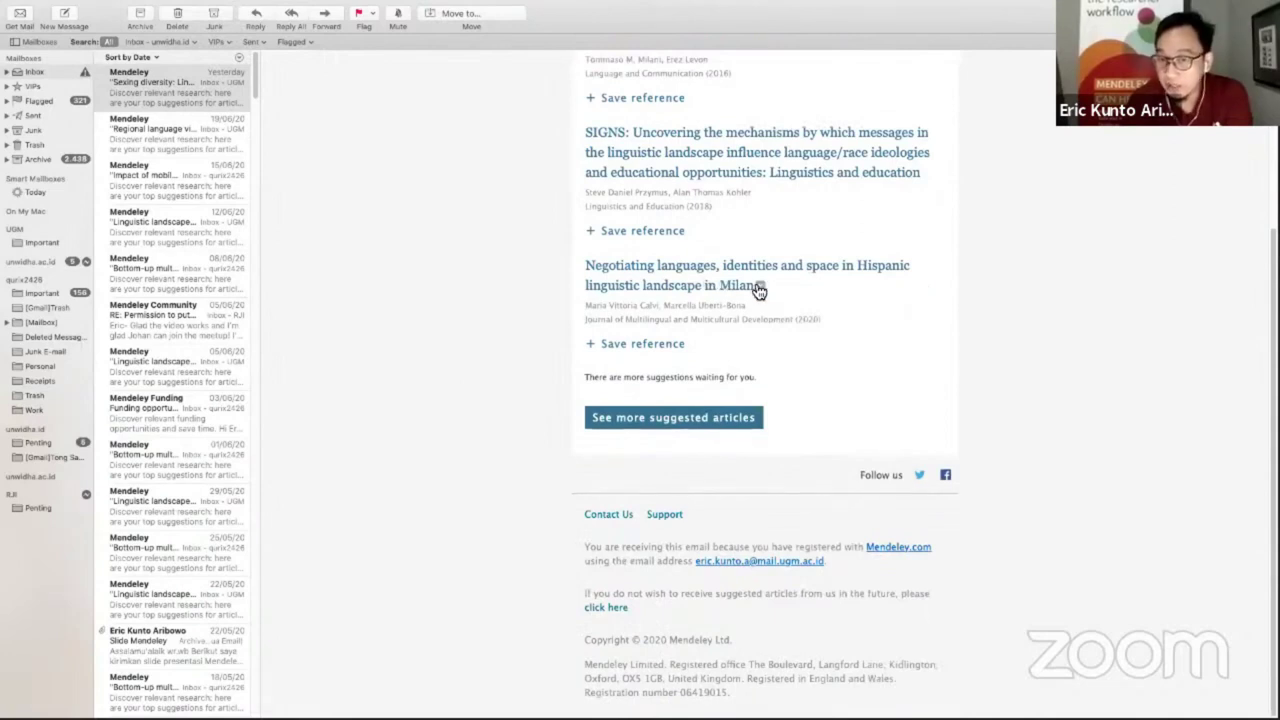
scroll(449, 323, "up", 6)
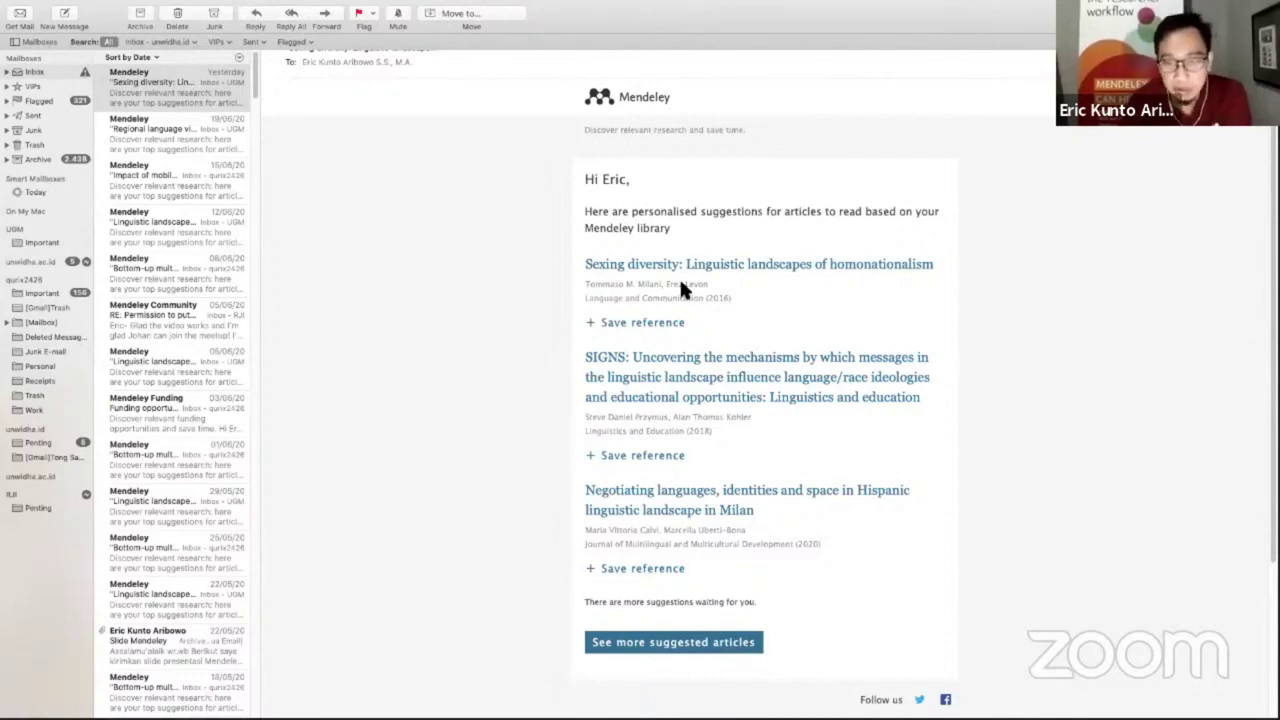
Step: Look through the earlier Mendeley suggestion emails from June and return to the one dated 12/06/20
left_click(137, 126)
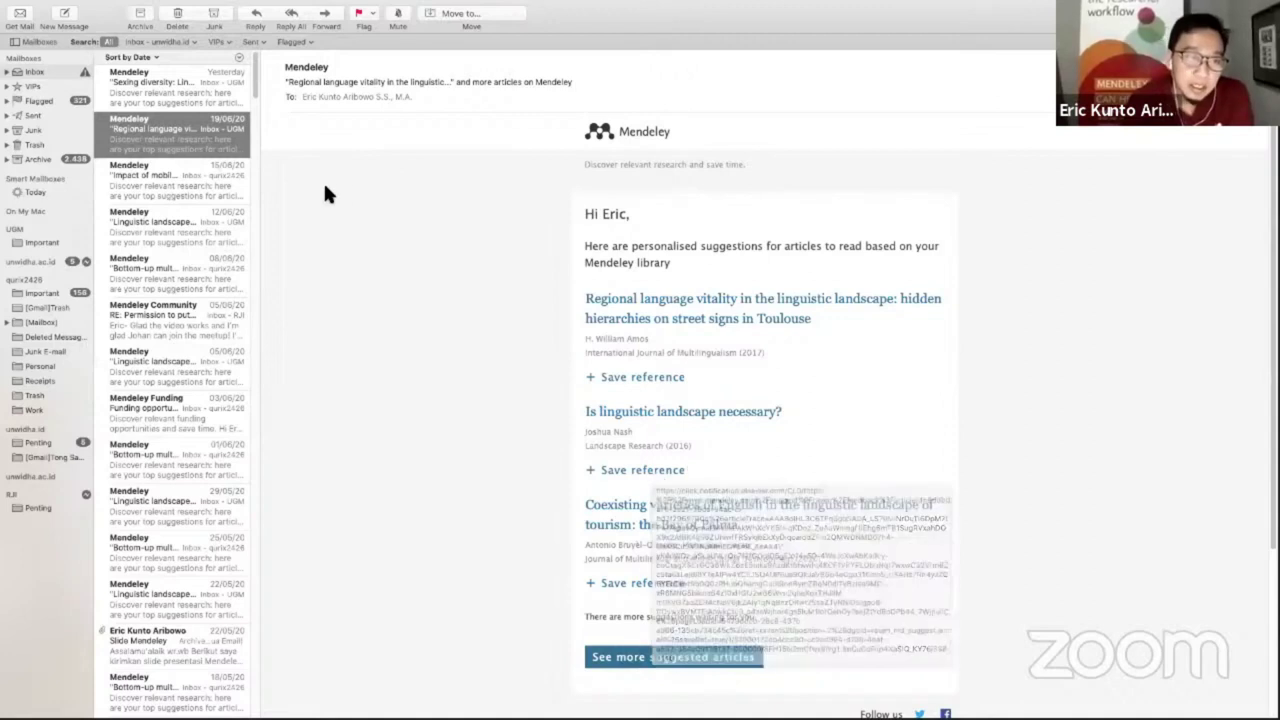
left_click(171, 170)
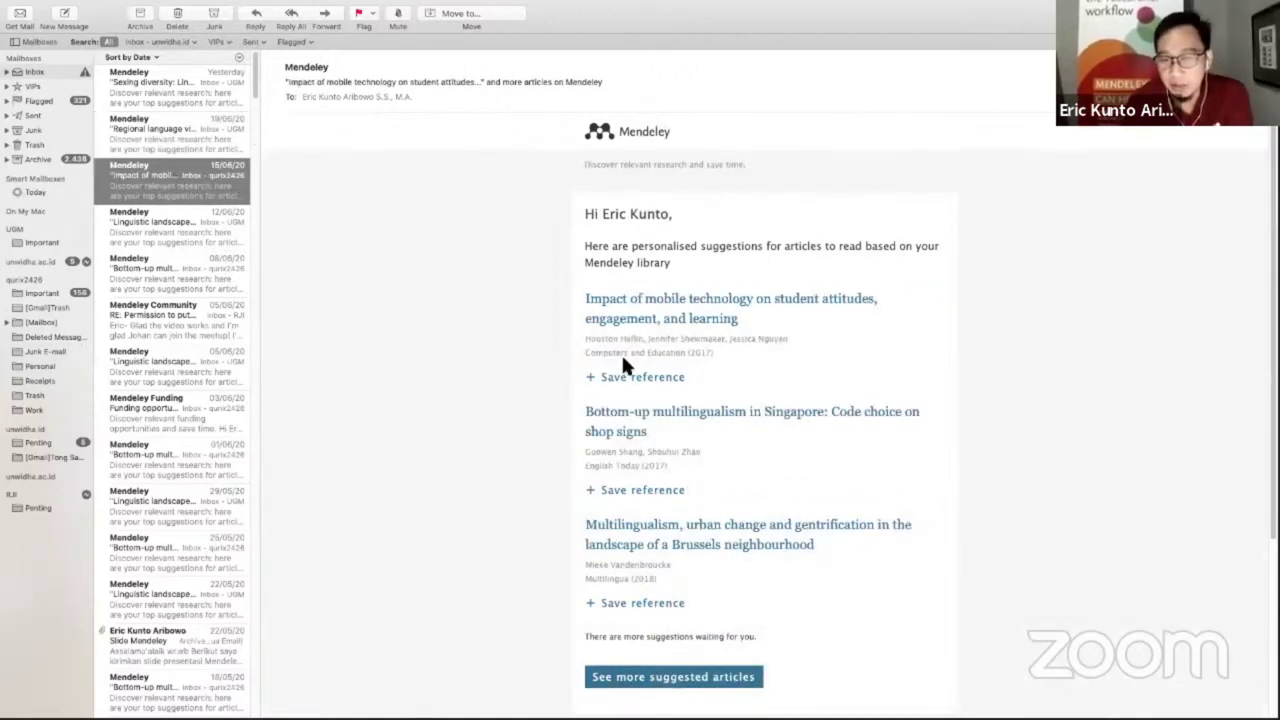
scroll(575, 457, "down", 2)
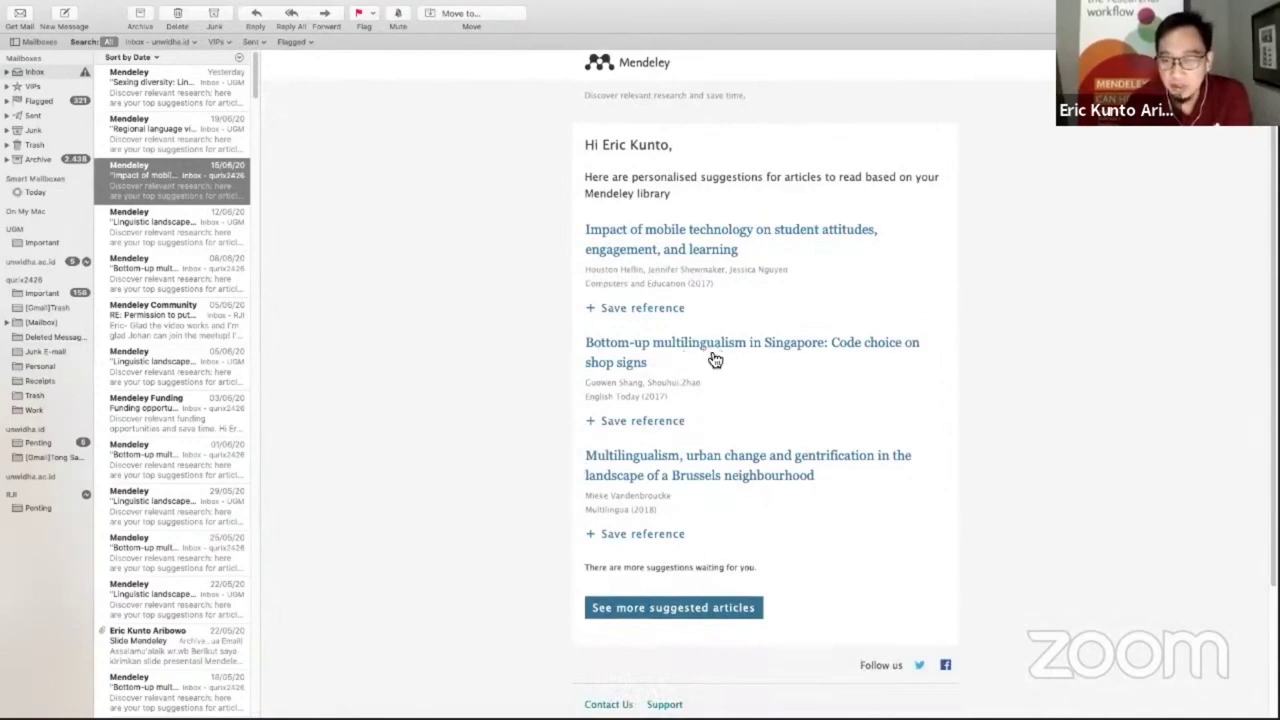
left_click(187, 216)
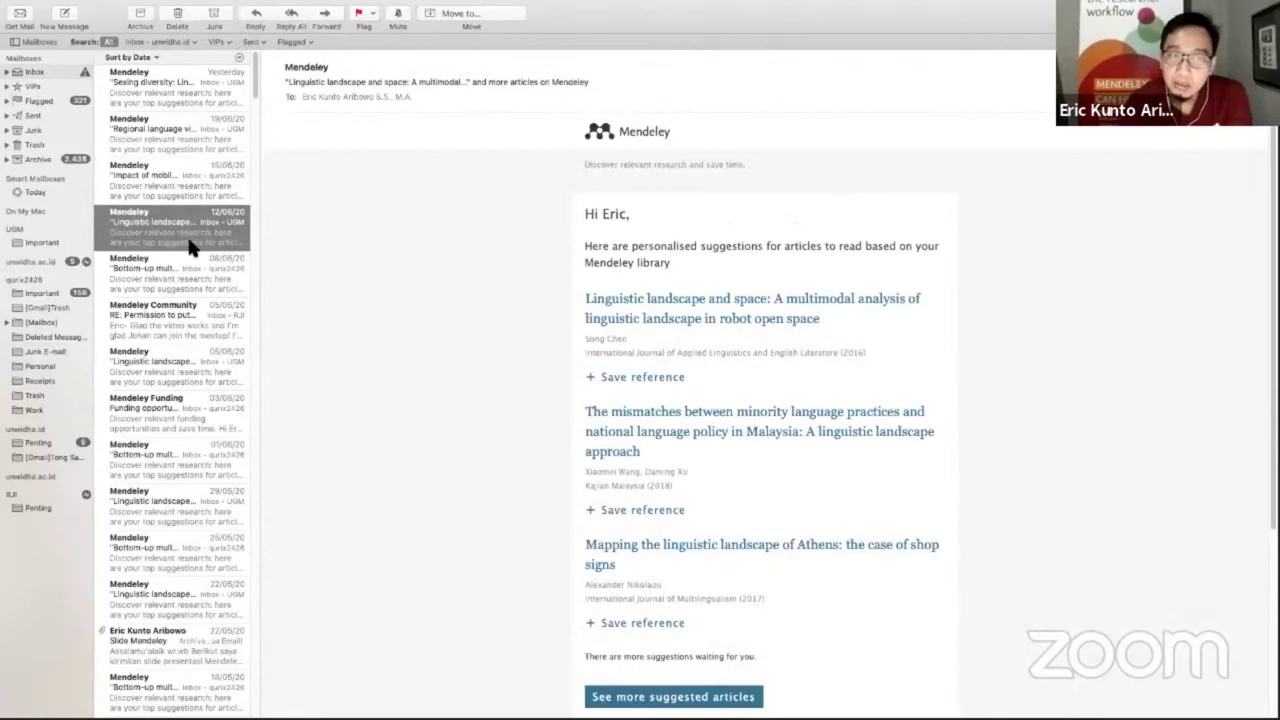
left_click(185, 276)
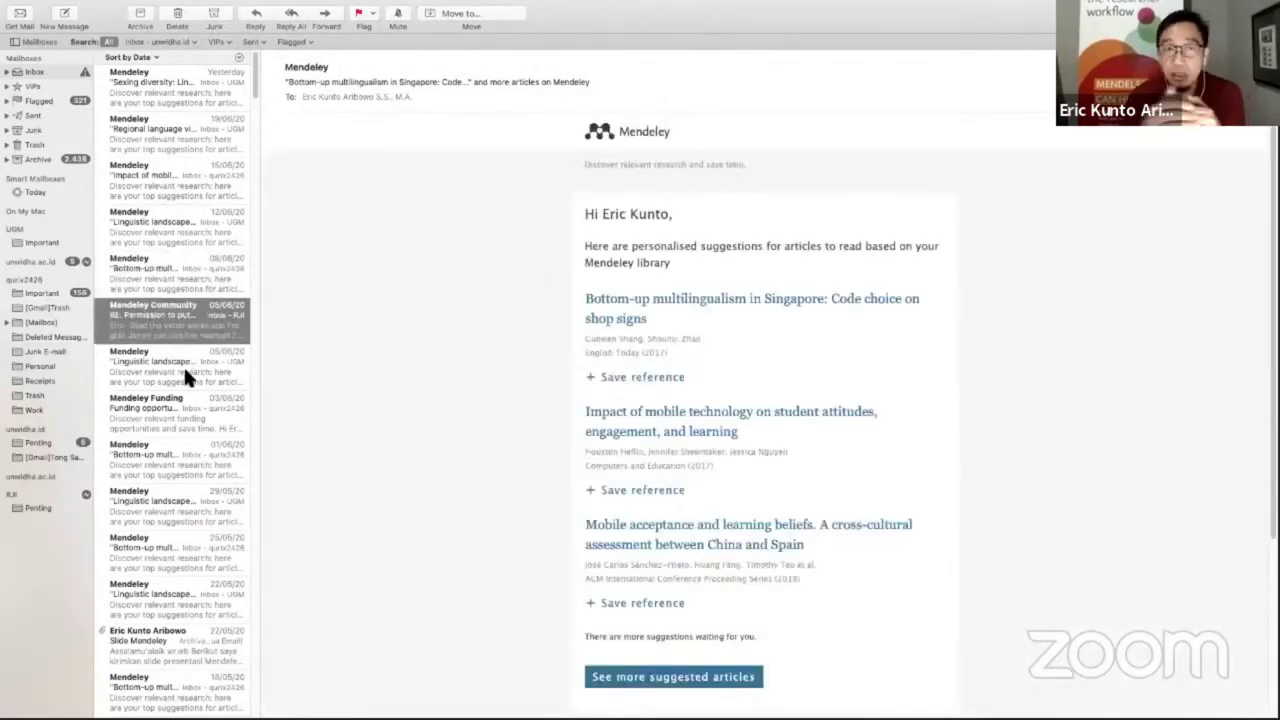
left_click(183, 364)
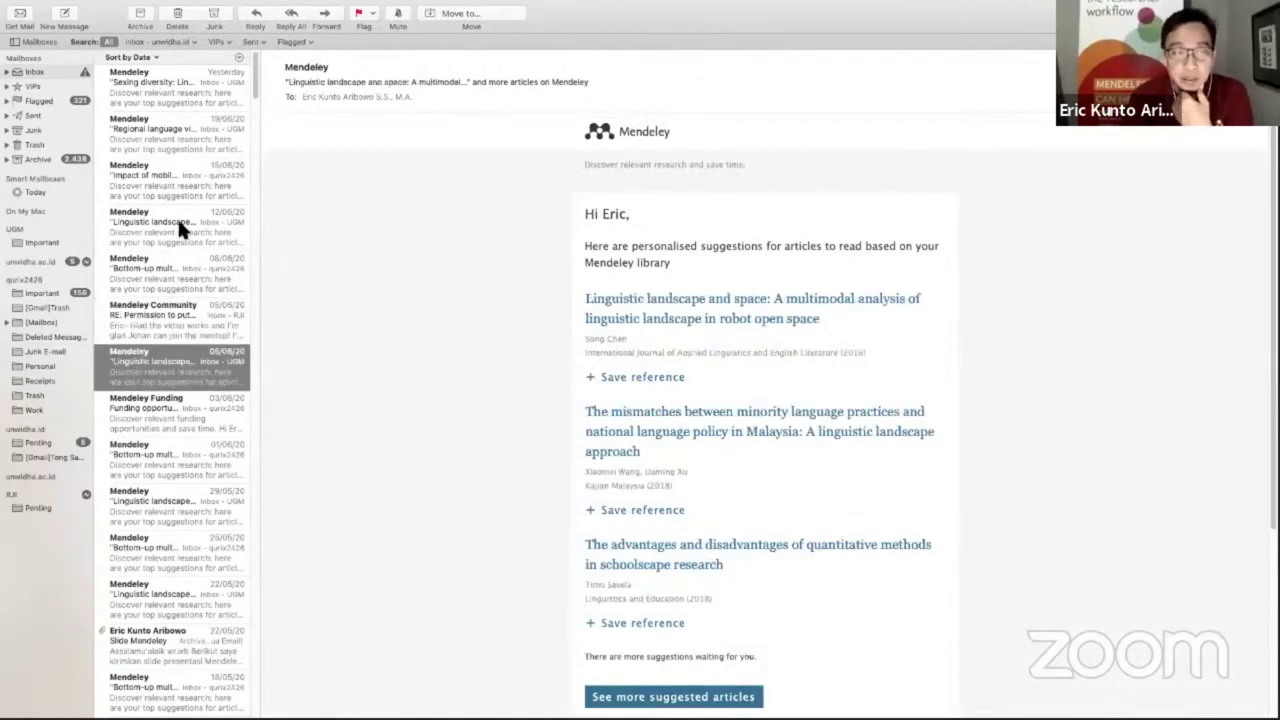
left_click(179, 226)
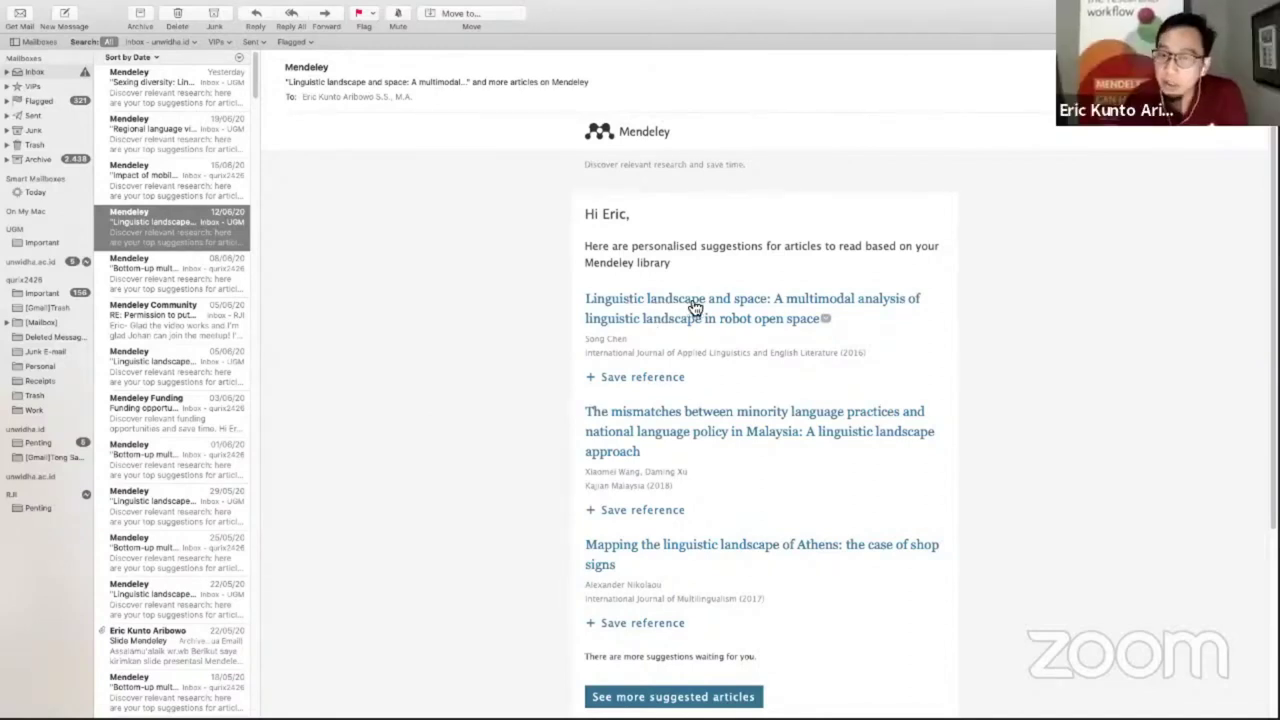
Step: Save the reference "Linguistic landscape and space" from the email and enlarge the Mendeley Suggest page in Chrome to full screen
left_click(657, 380)
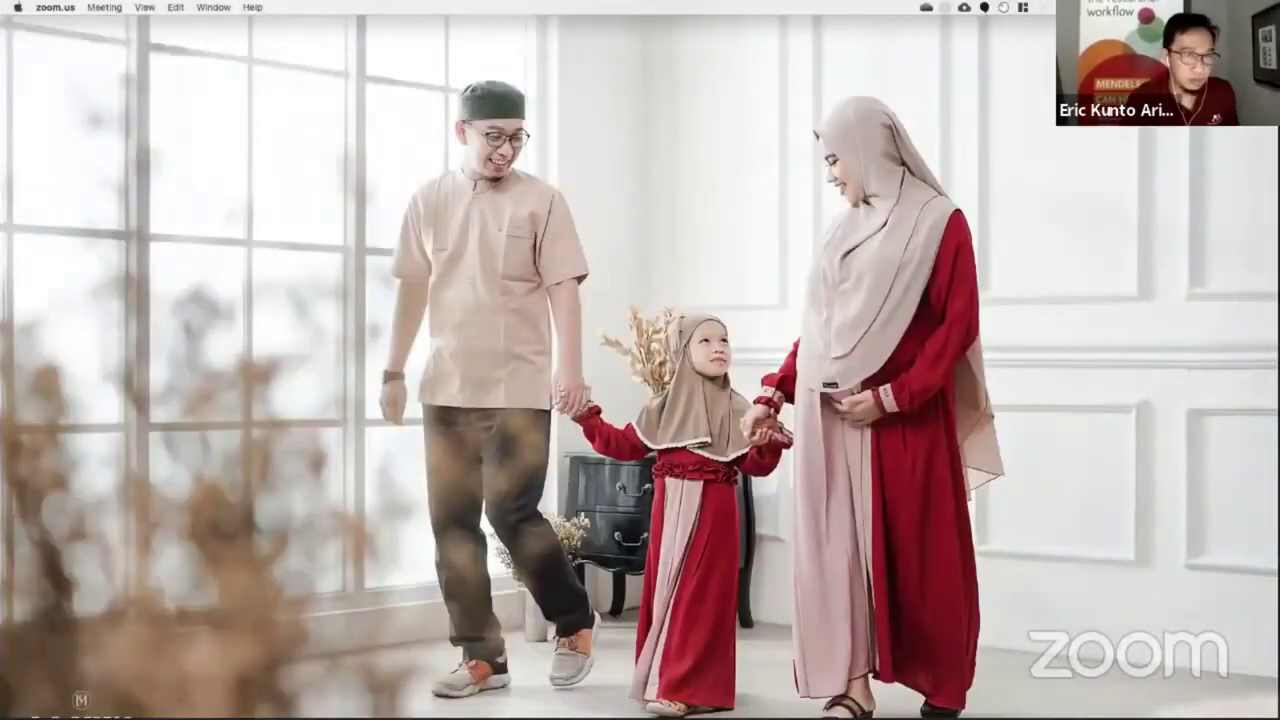
left_click(103, 21)
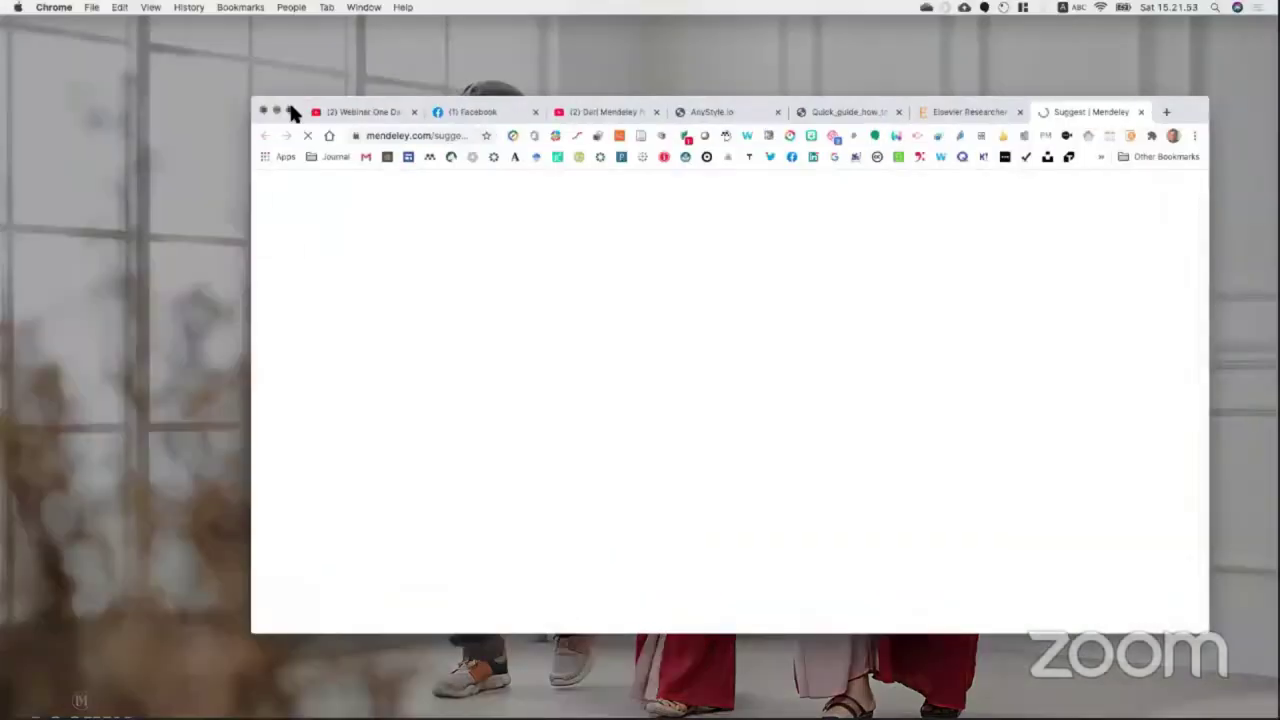
left_click(291, 110)
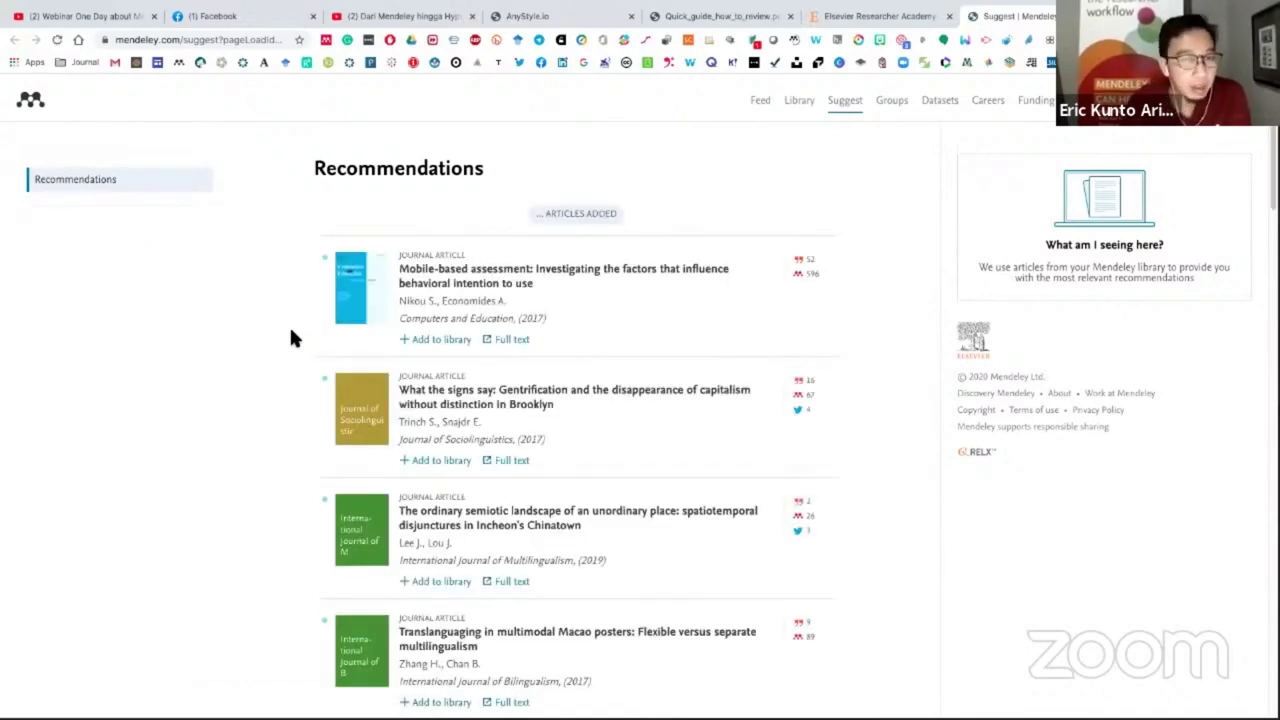
Step: Add the recommended article "Mobile-based assessment" to the library, then switch to Mendeley Desktop and sync it
left_click(443, 351)
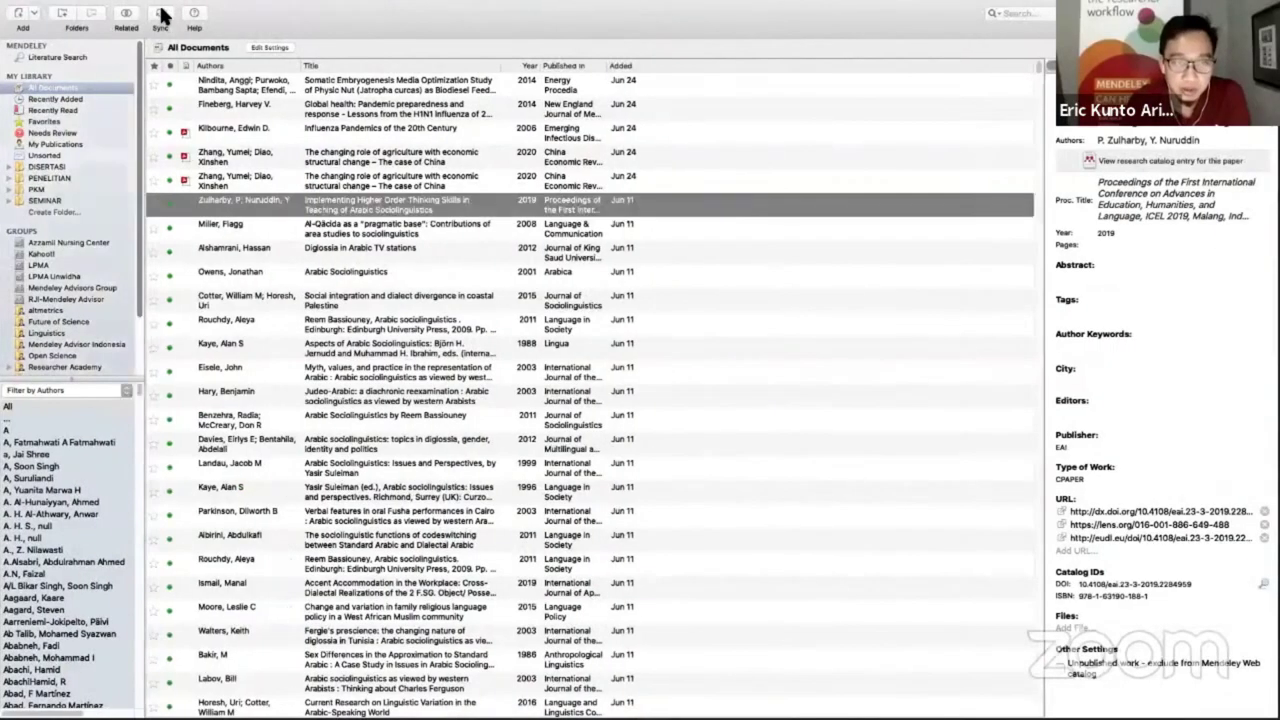
left_click(162, 14)
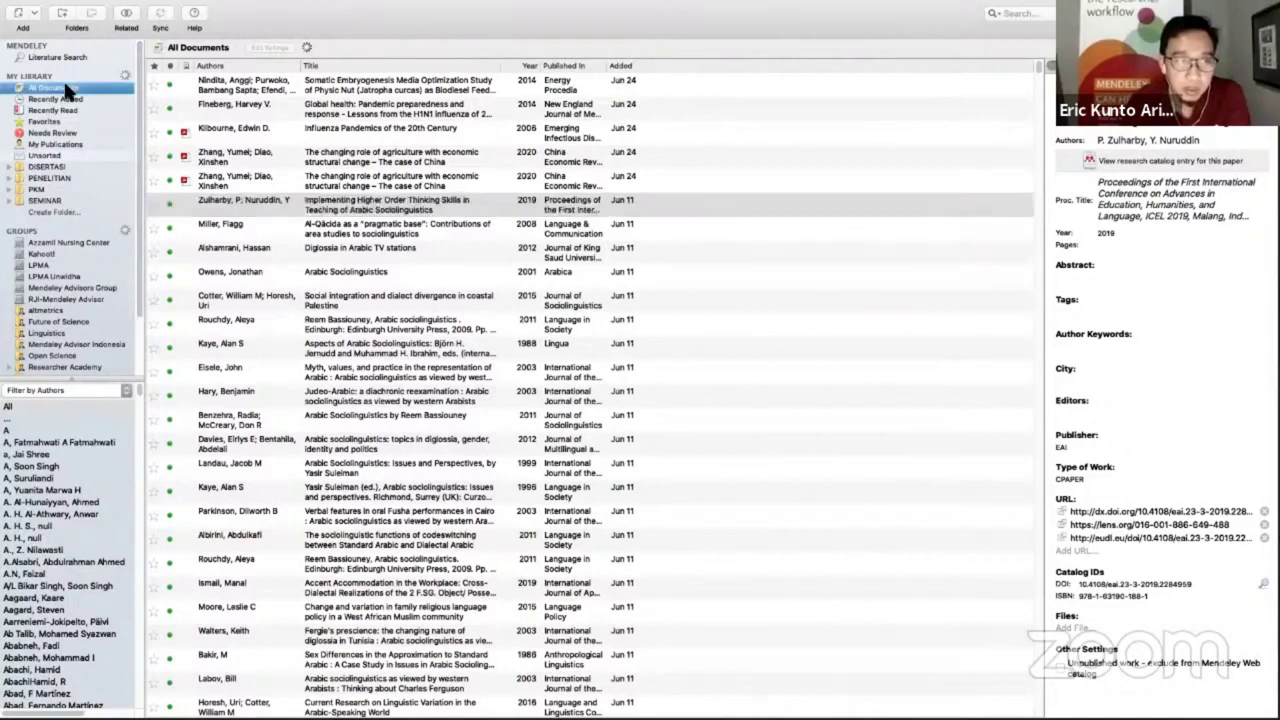
Step: Sort all documents by date added, newest first, and check the newly synced article against the web recommendations
left_click(628, 70)
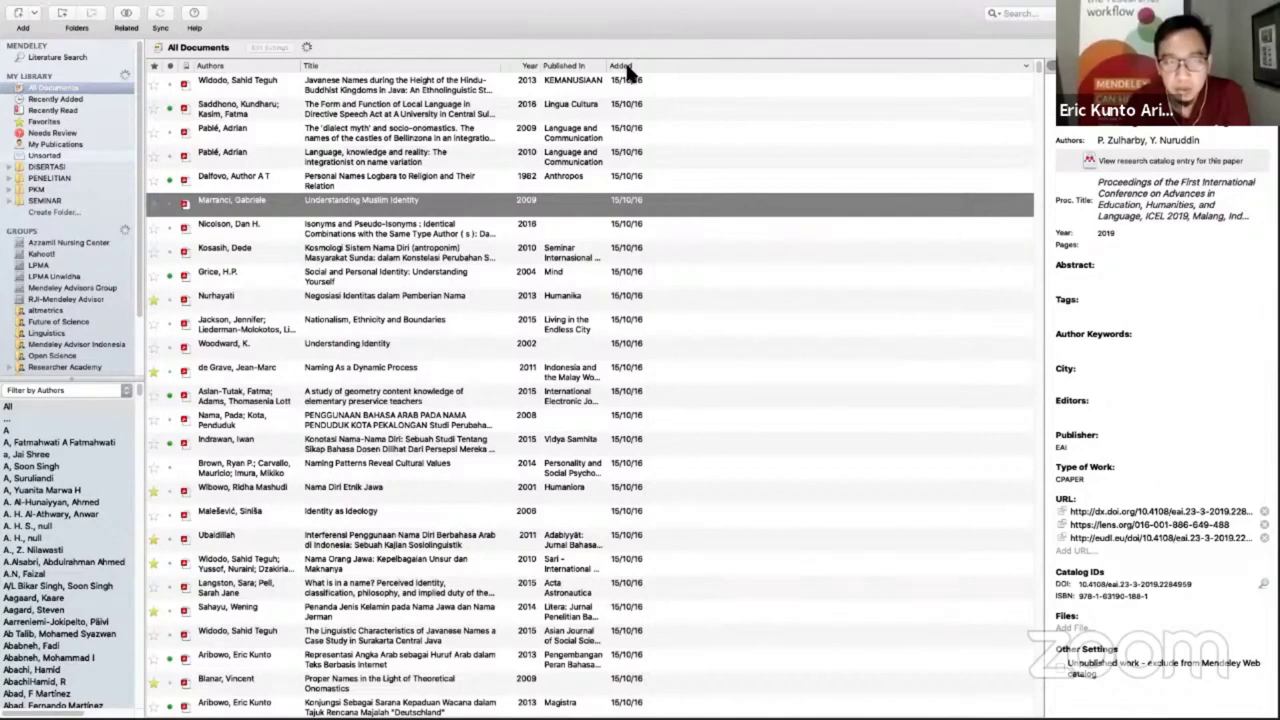
left_click(628, 68)
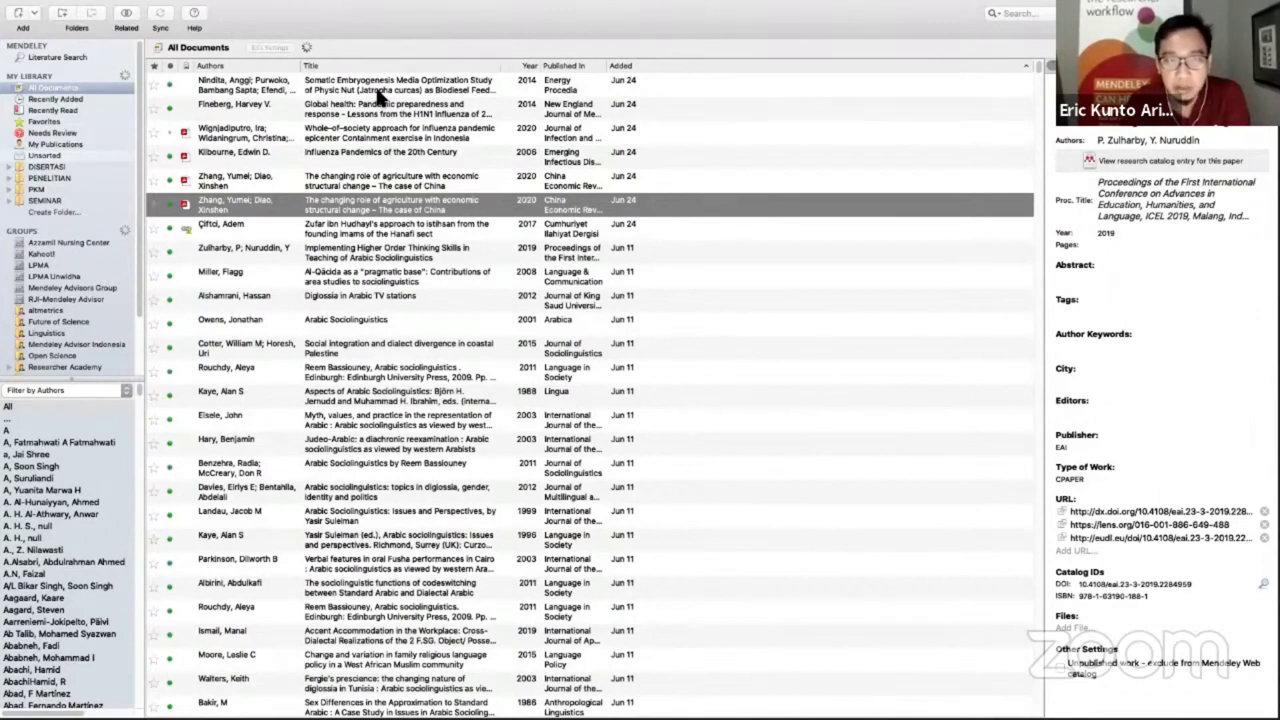
left_click(375, 88)
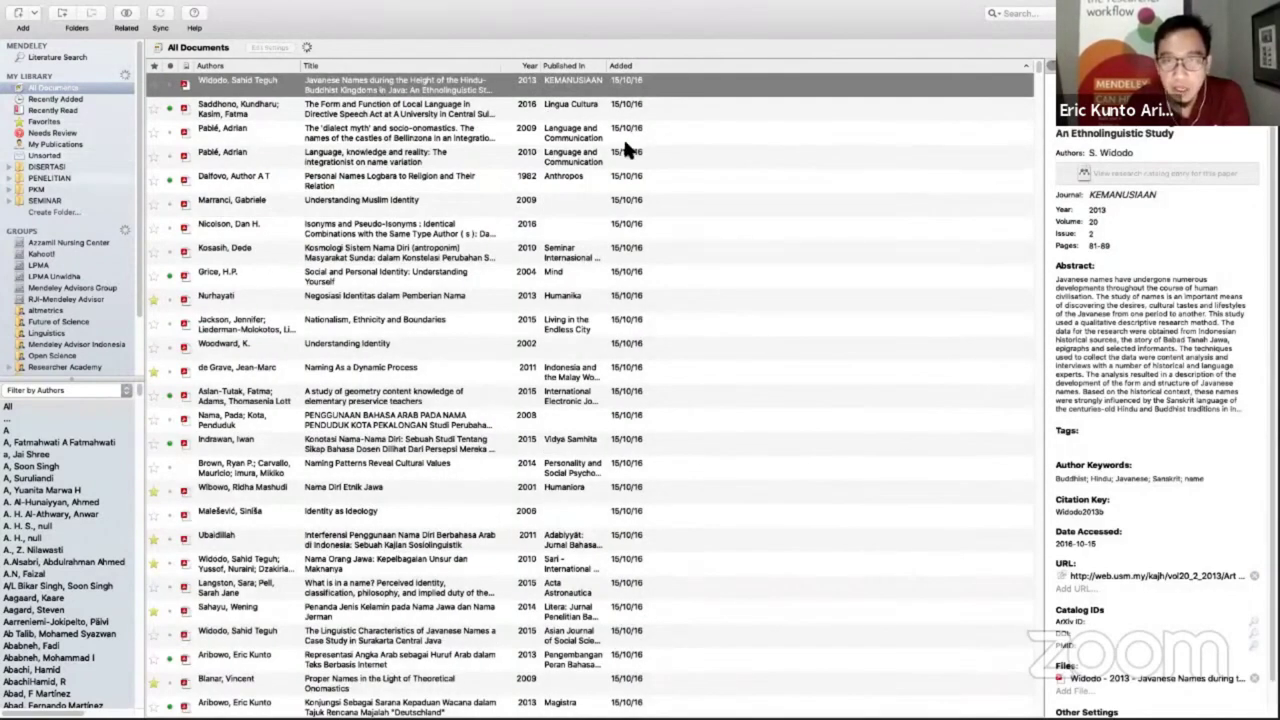
left_click(628, 66)
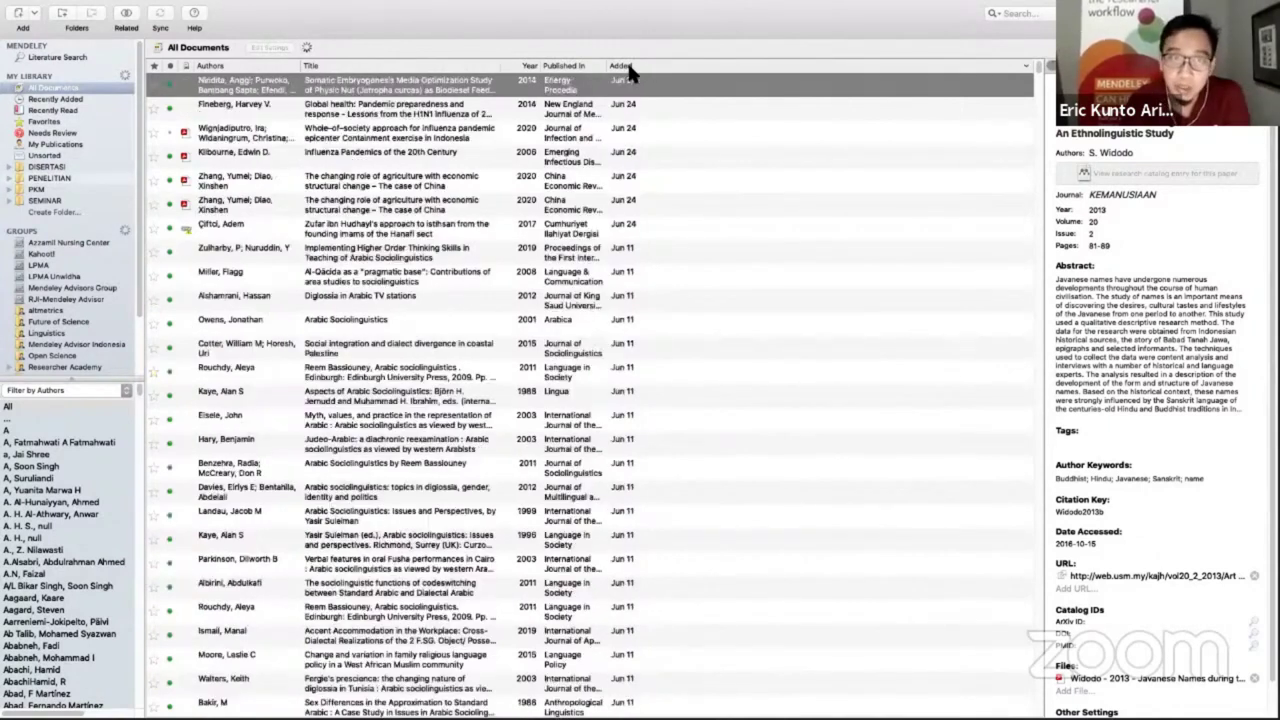
left_click(372, 110)
left_click(397, 88)
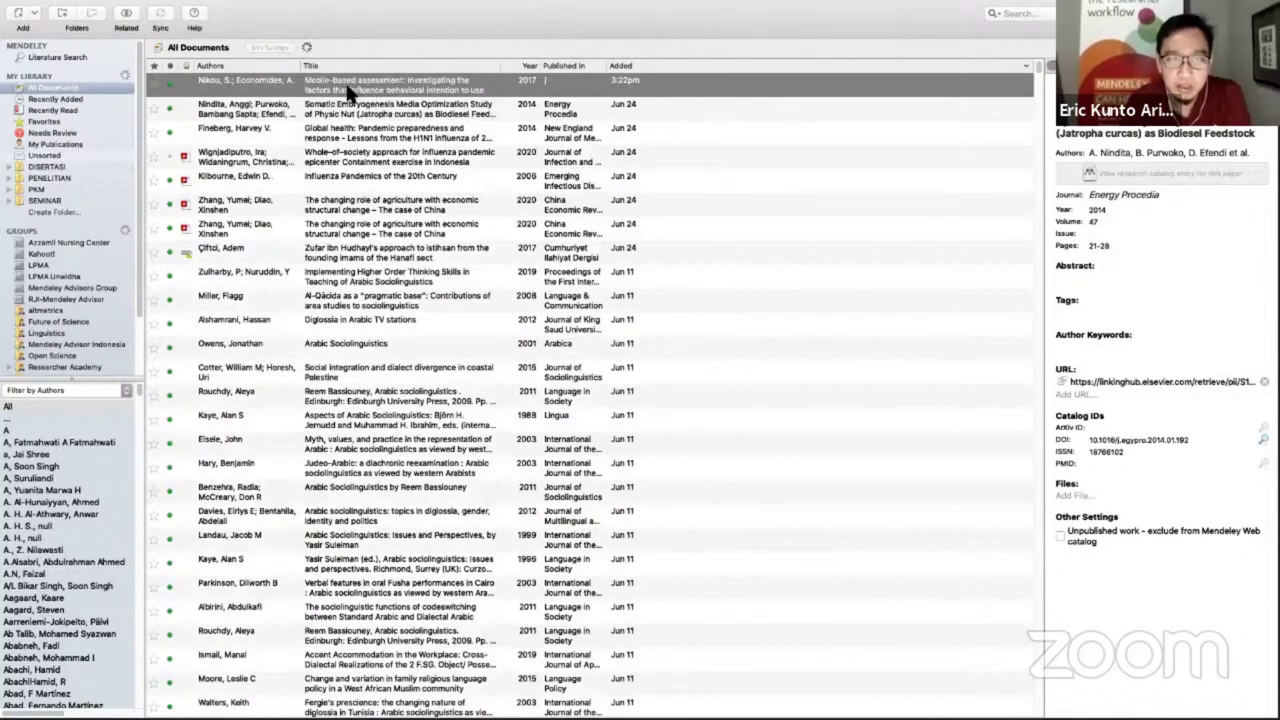
key("super+Tab")
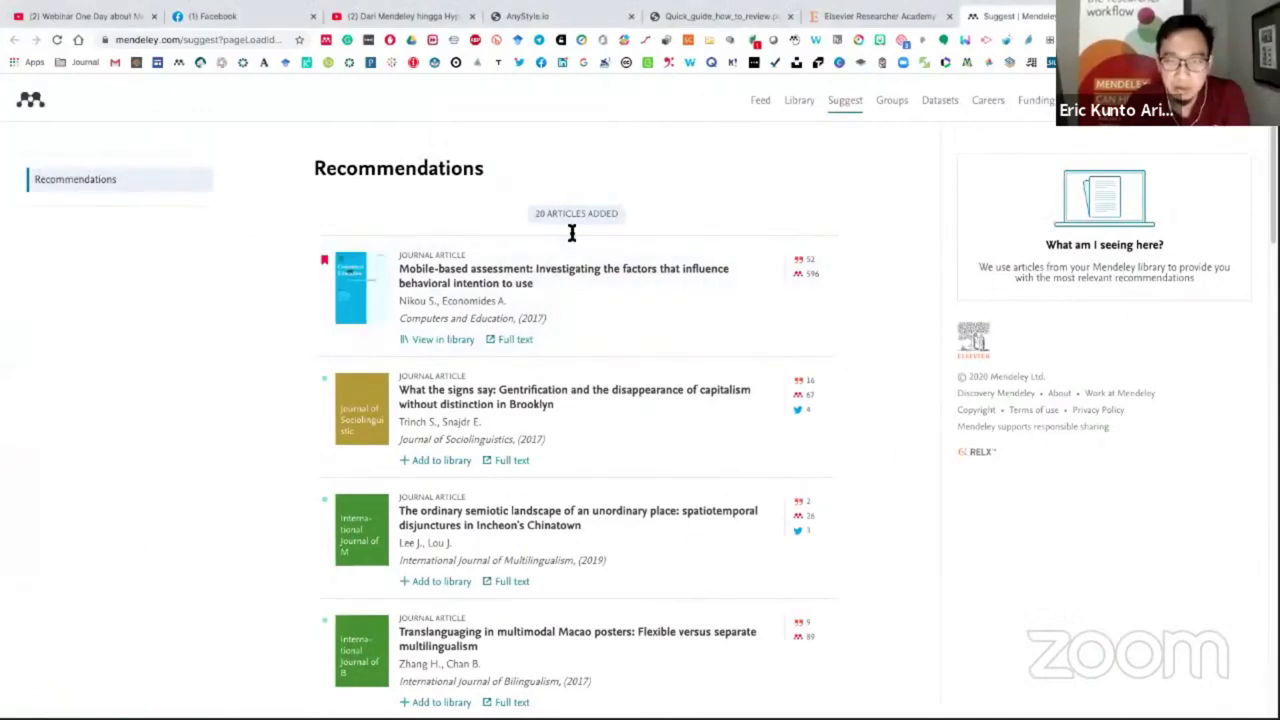
key("super+Tab")
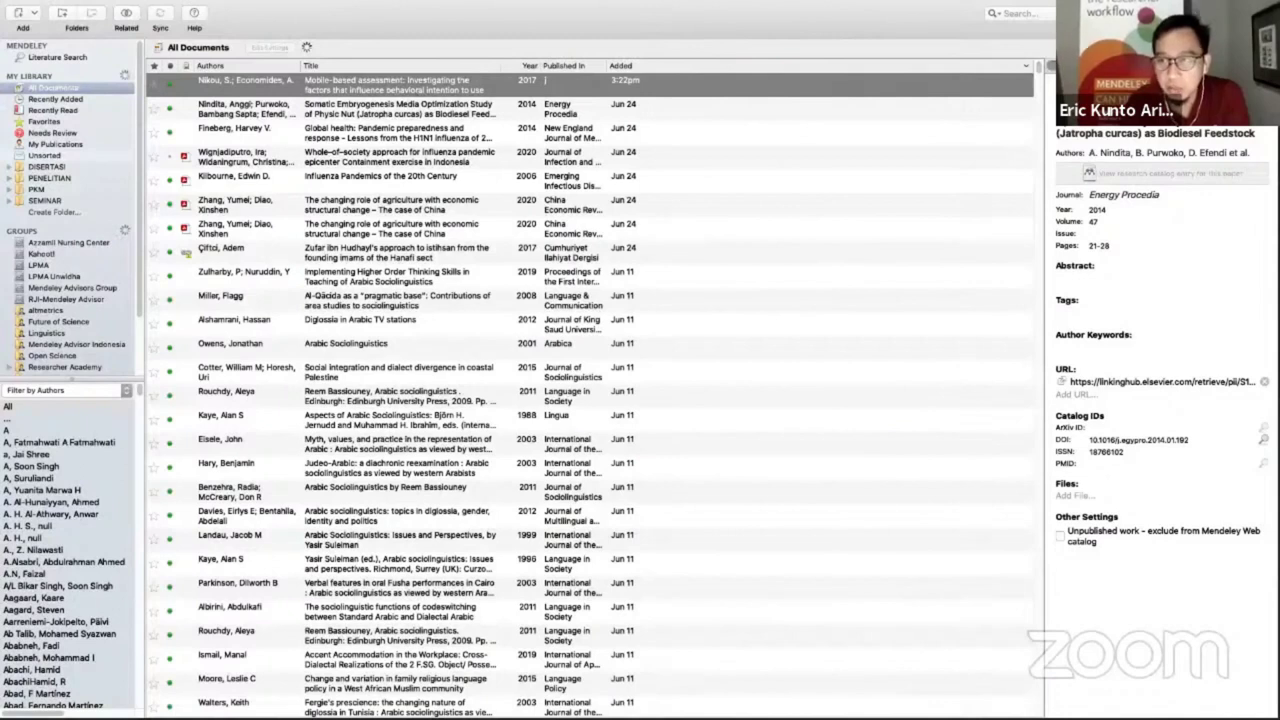
Step: Run DOI lookups for the Jatropha curcas and "Mobile-based assessment" references and review the completed details of the latter
left_click(1262, 440)
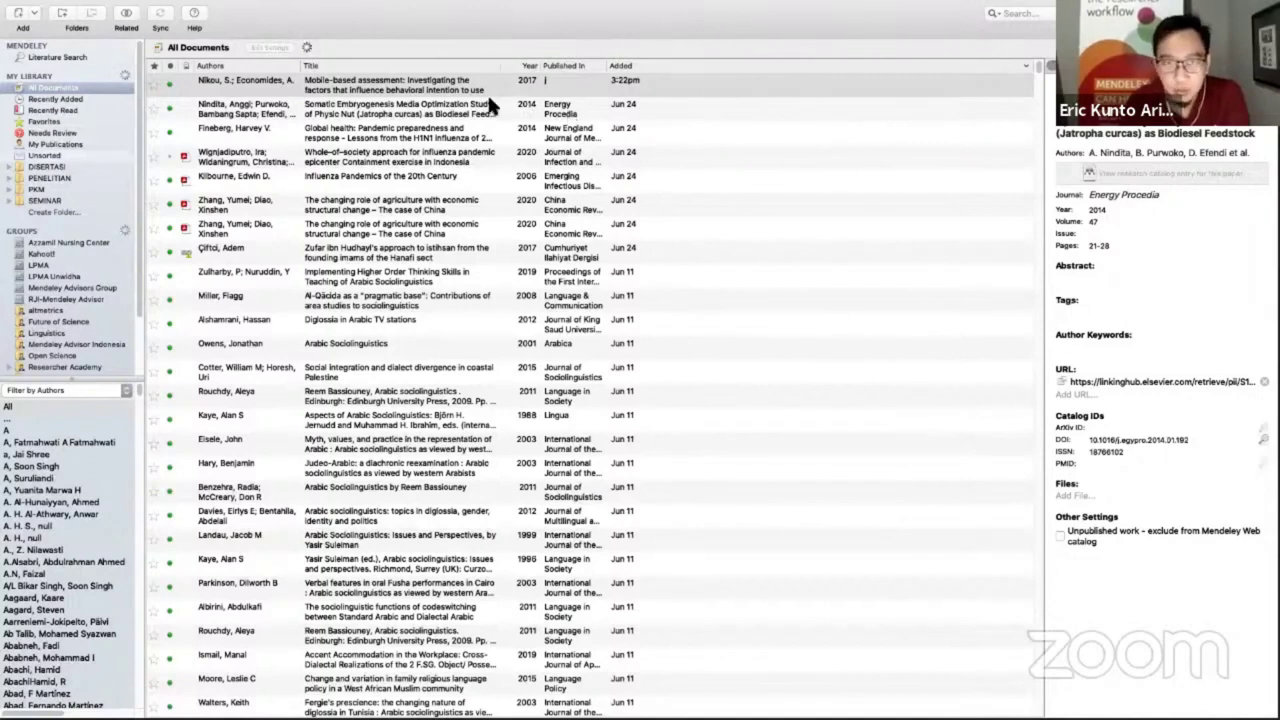
left_click(440, 95)
left_click(440, 112)
left_click(440, 88)
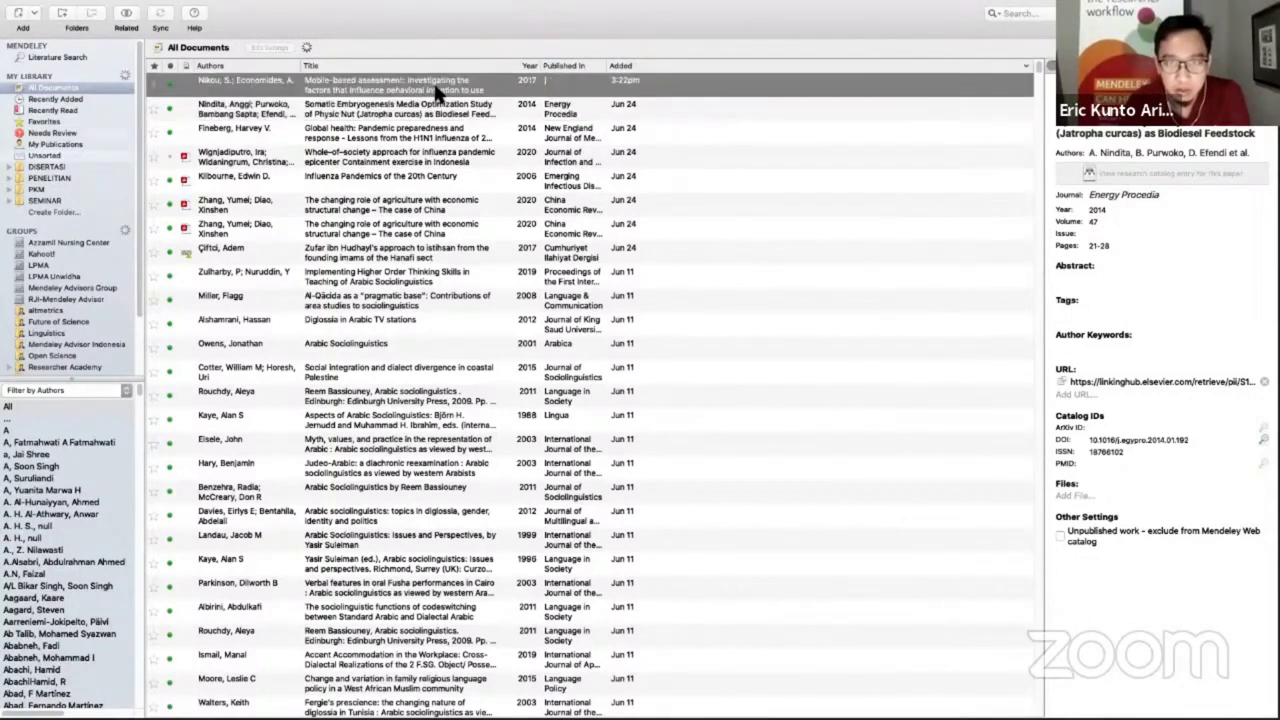
scroll(1180, 460, "down", 3)
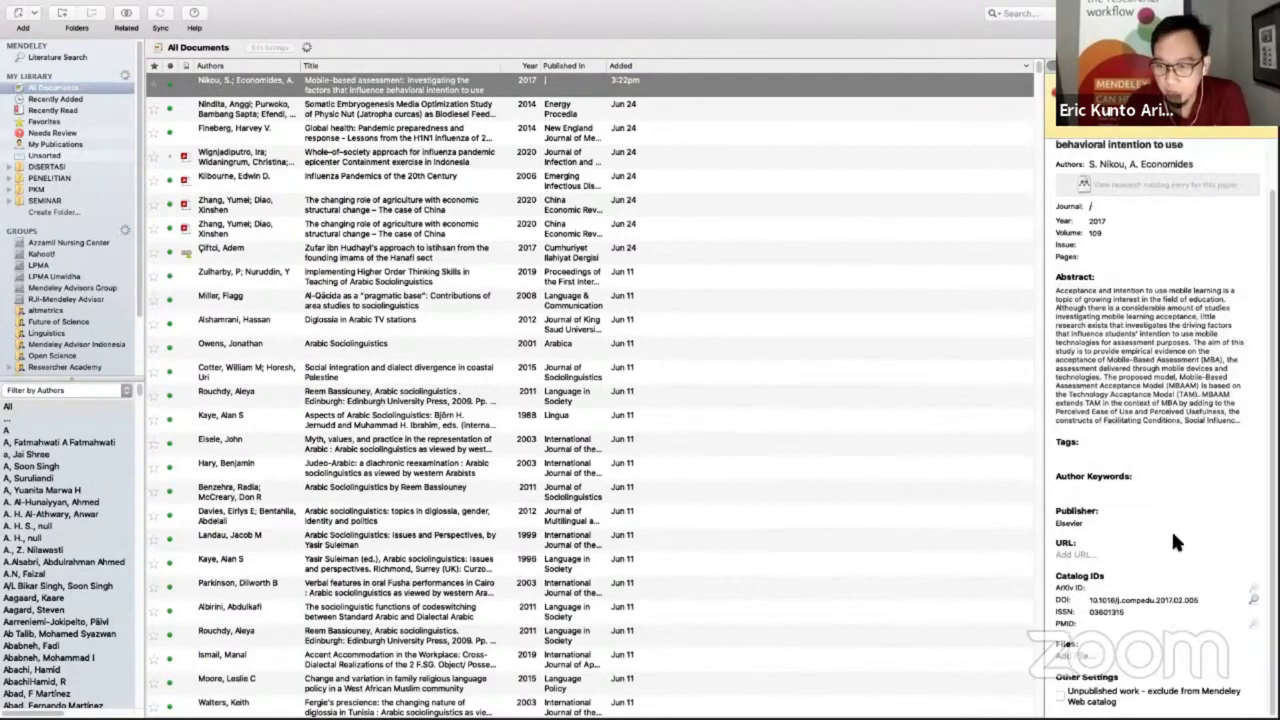
left_click(1254, 601)
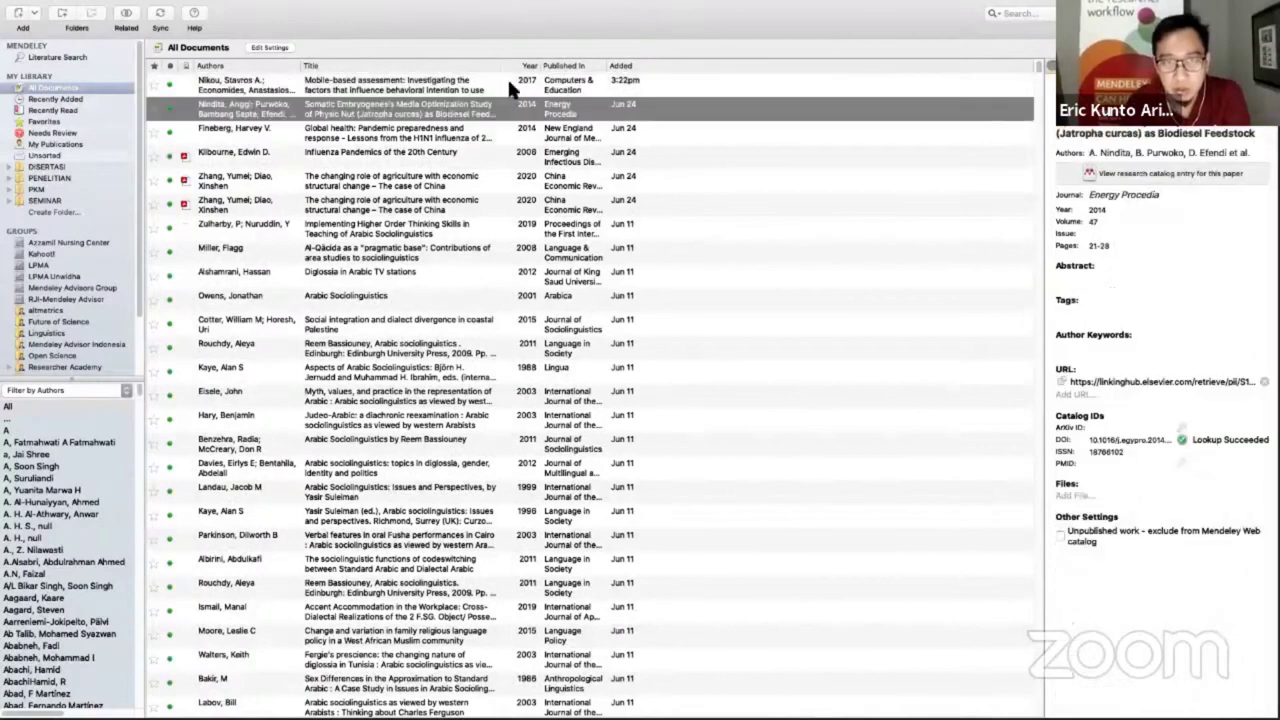
left_click(583, 90)
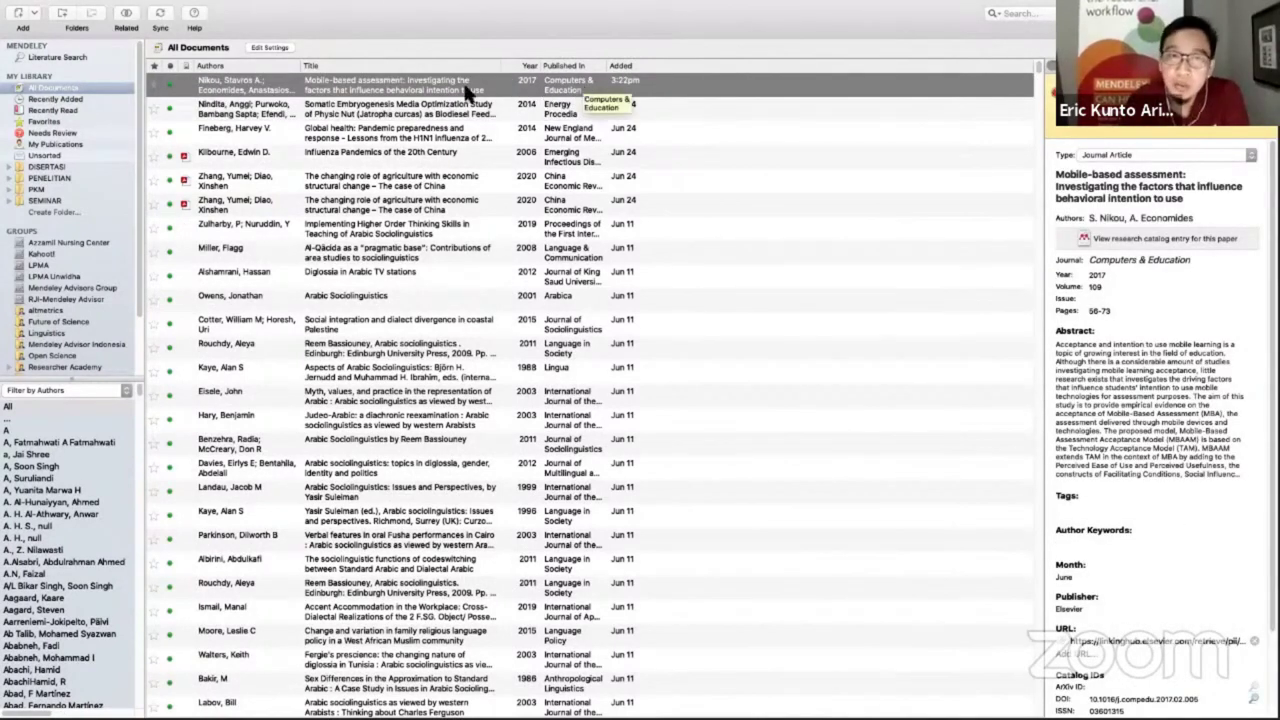
scroll(1120, 380, "down", 3)
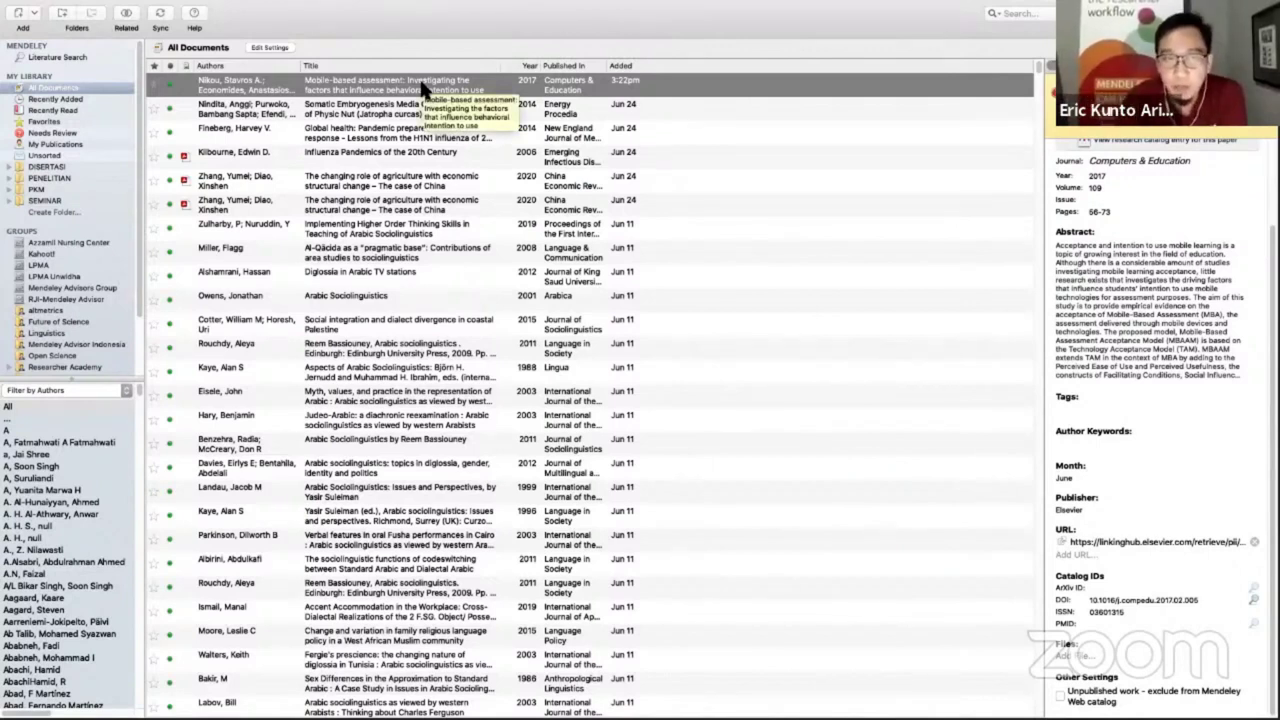
Step: Look through the details of the Arabic sociolinguistics references and the COVID-19 references further down the library
key("ctrl+Left")
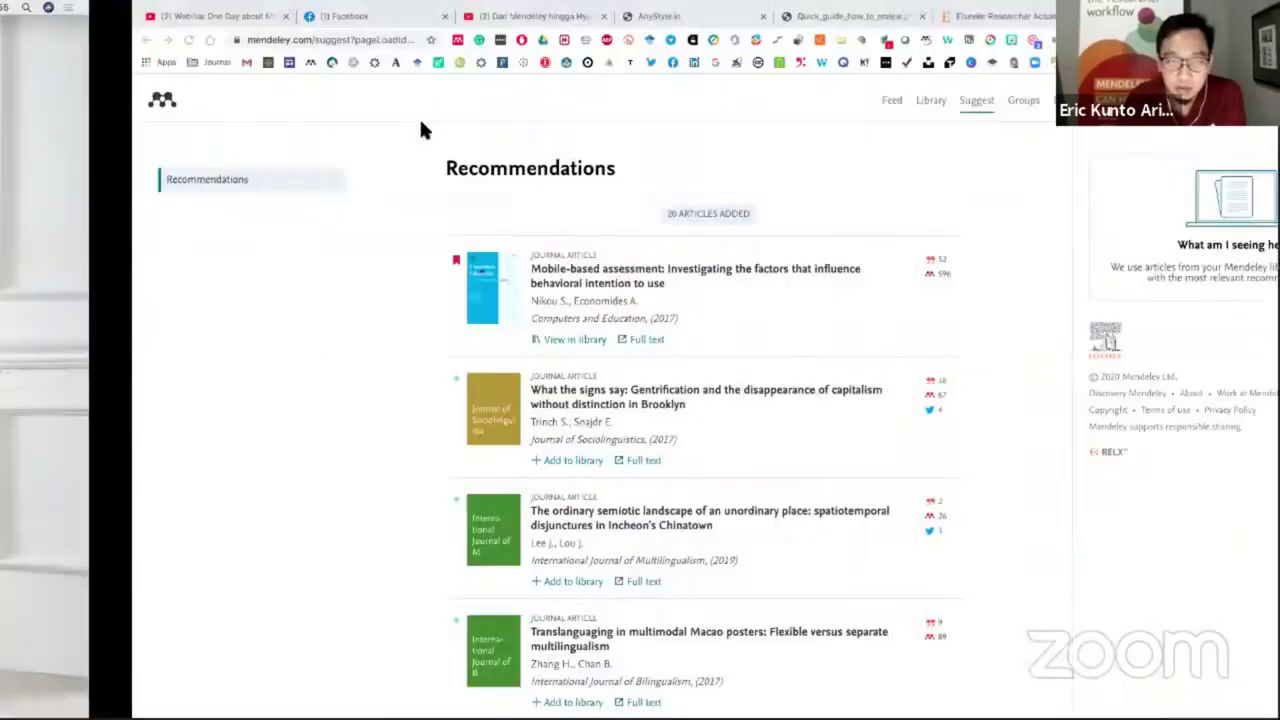
key("ctrl+Right")
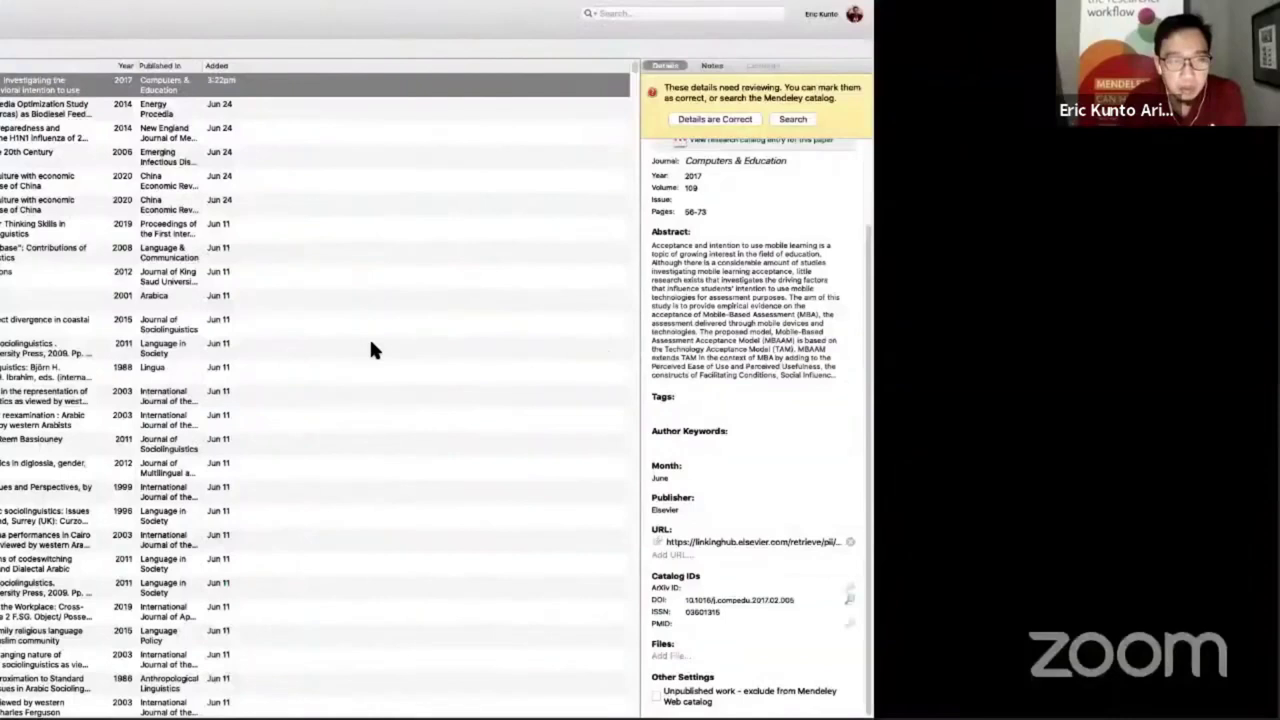
left_click(370, 345)
left_click(363, 251)
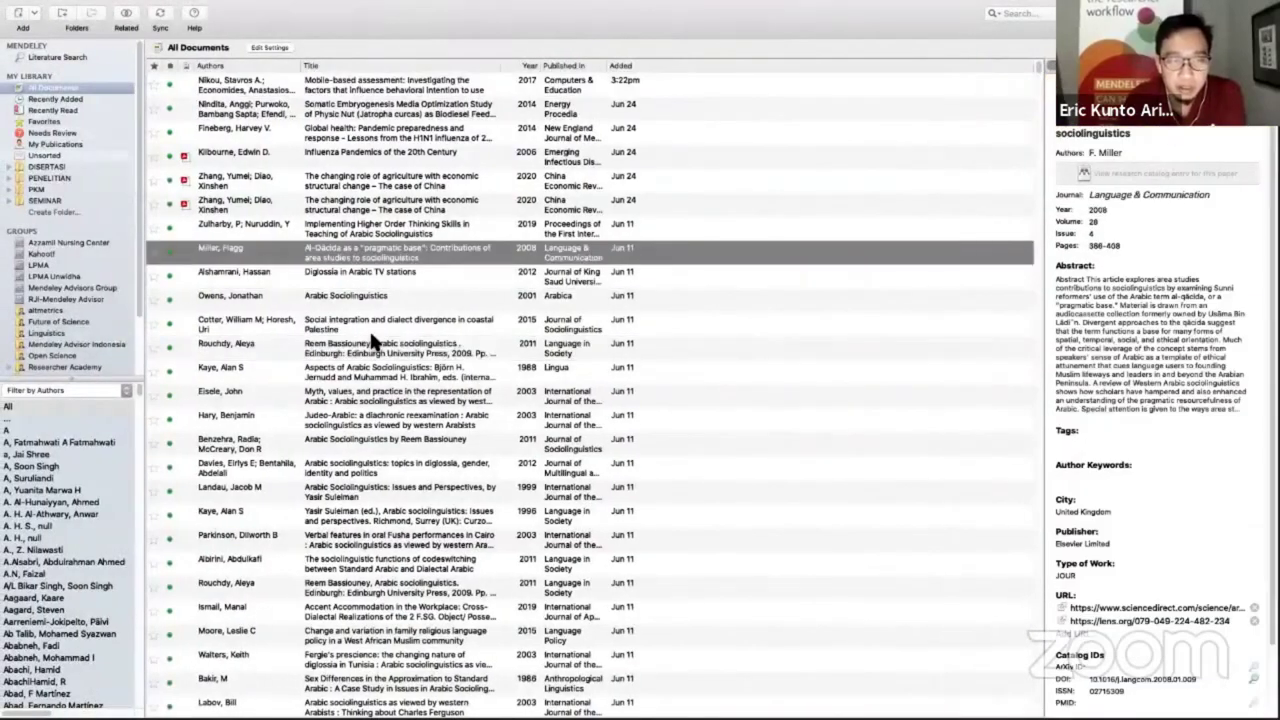
left_click(371, 328)
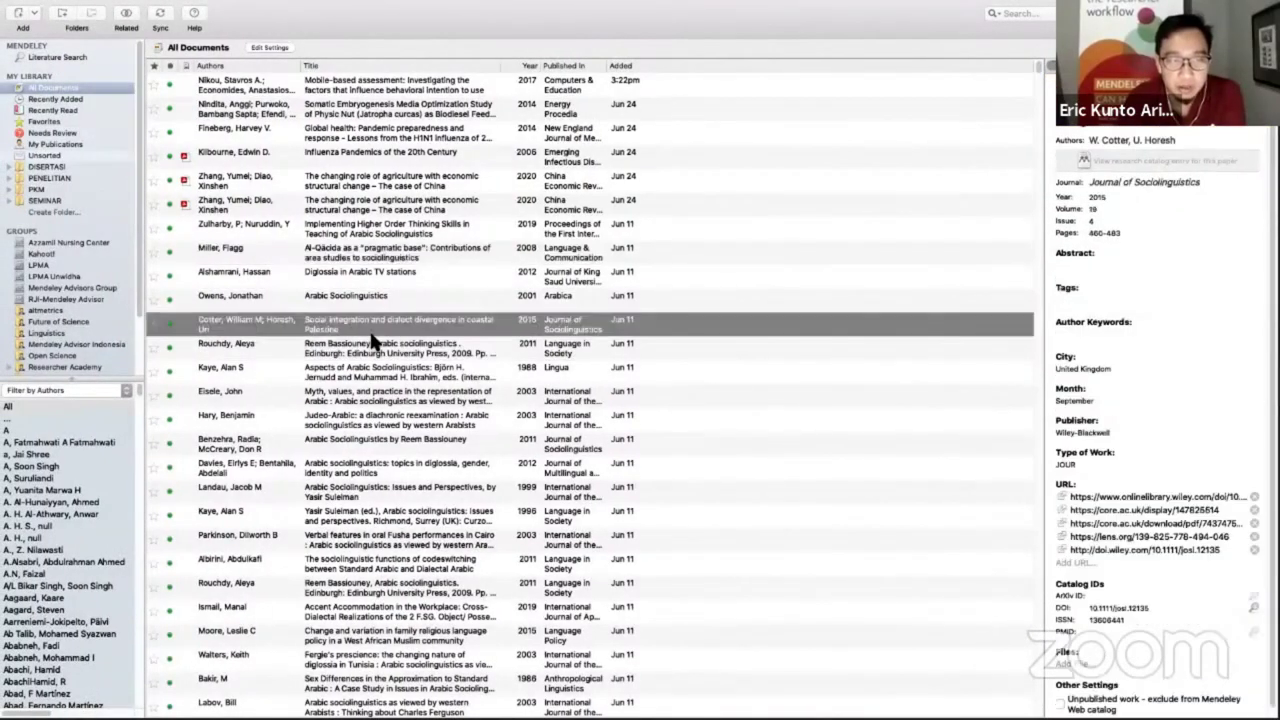
left_click(183, 222)
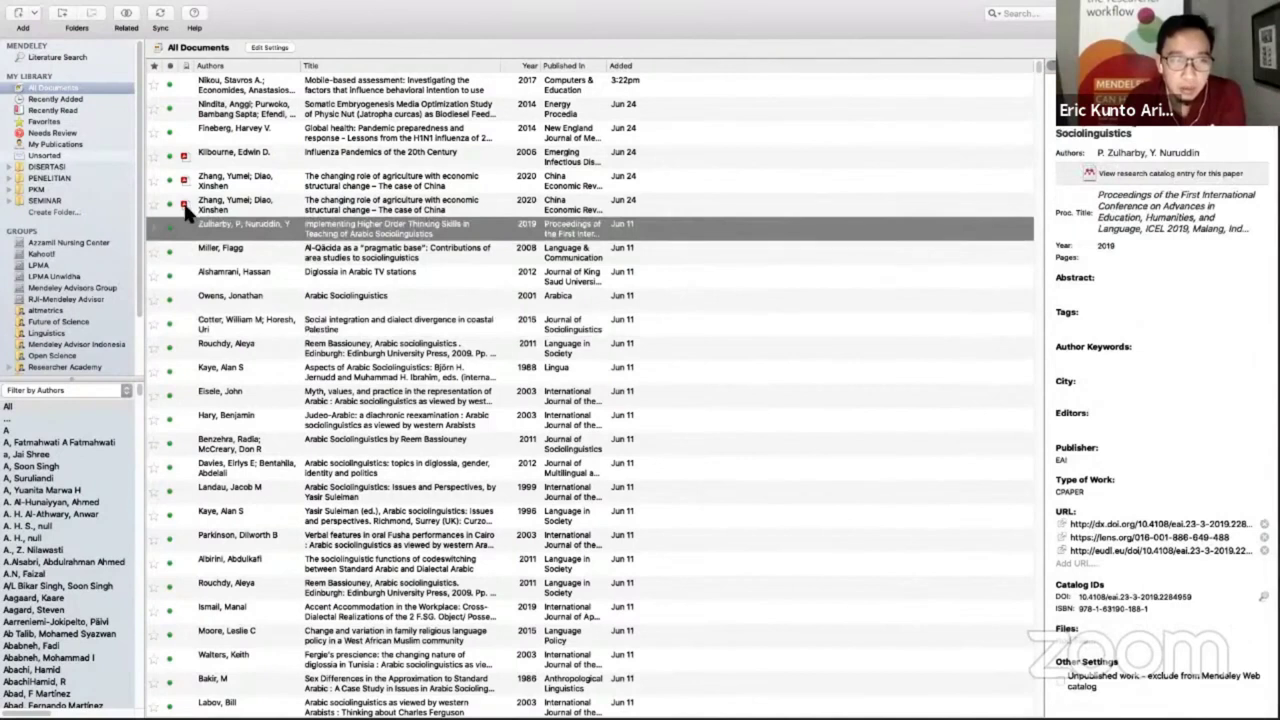
left_click(228, 278)
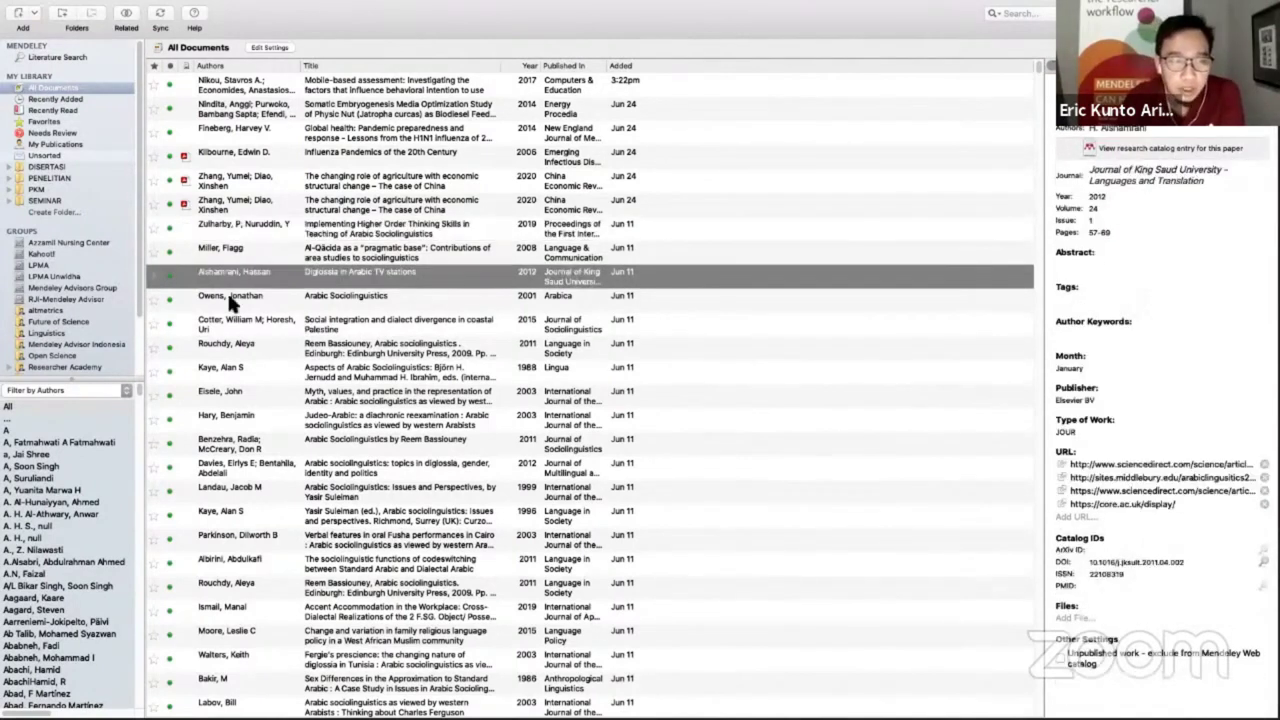
left_click(244, 348)
left_click(252, 416)
left_click(261, 465)
scroll(300, 400, "down", 5)
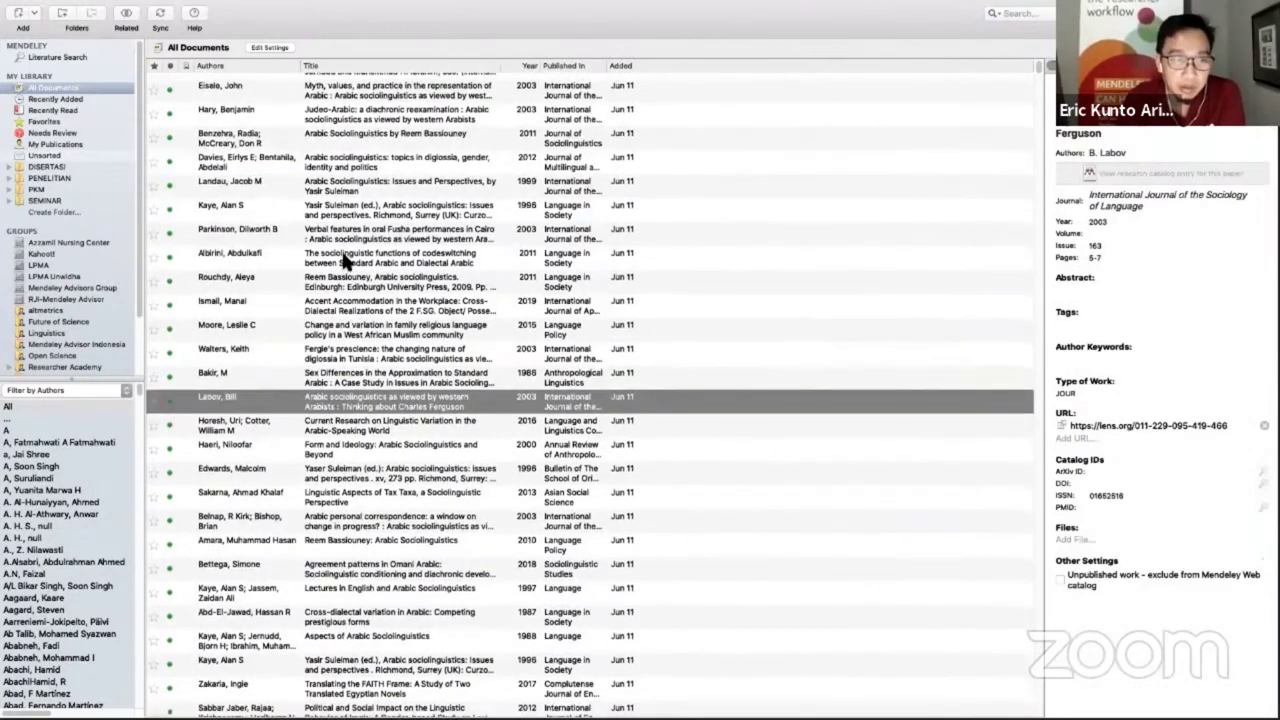
scroll(343, 260, "down", 15)
left_click(357, 240)
scroll(357, 240, "down", 3)
left_click(372, 228)
left_click(374, 300)
left_click(378, 368)
scroll(378, 368, "down", 2)
scroll(374, 251, "down", 5)
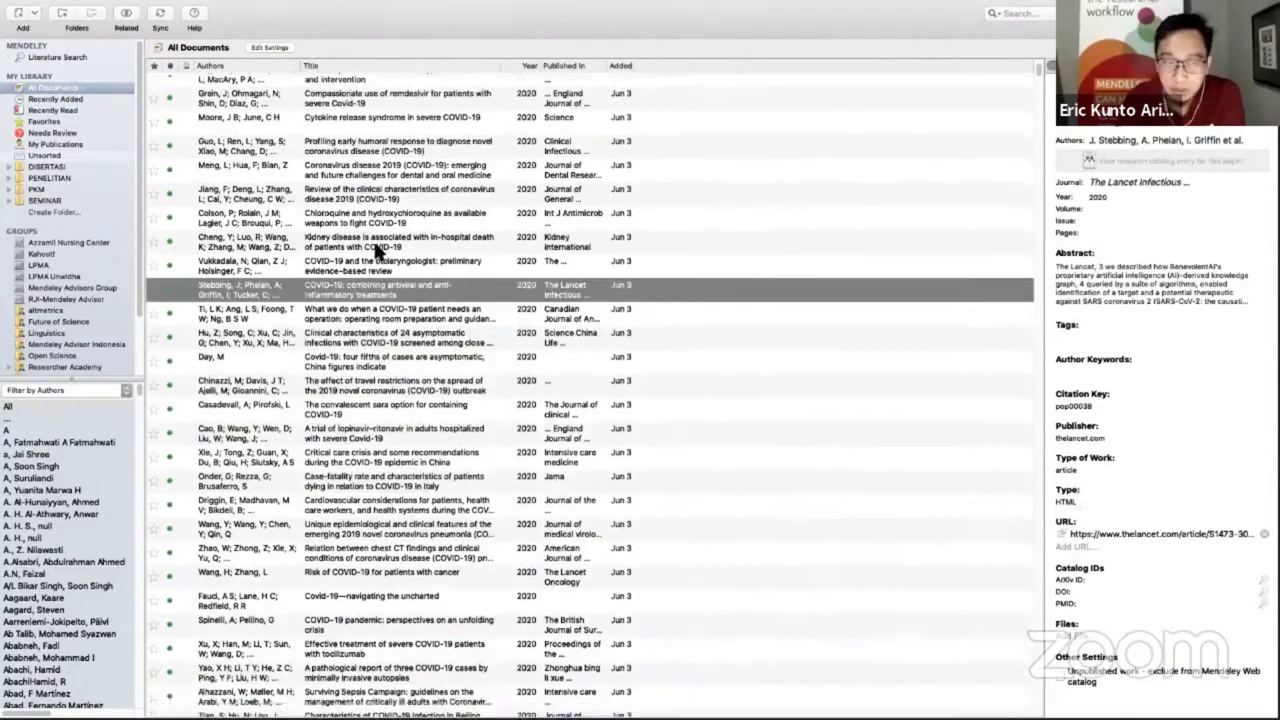
left_click(378, 240)
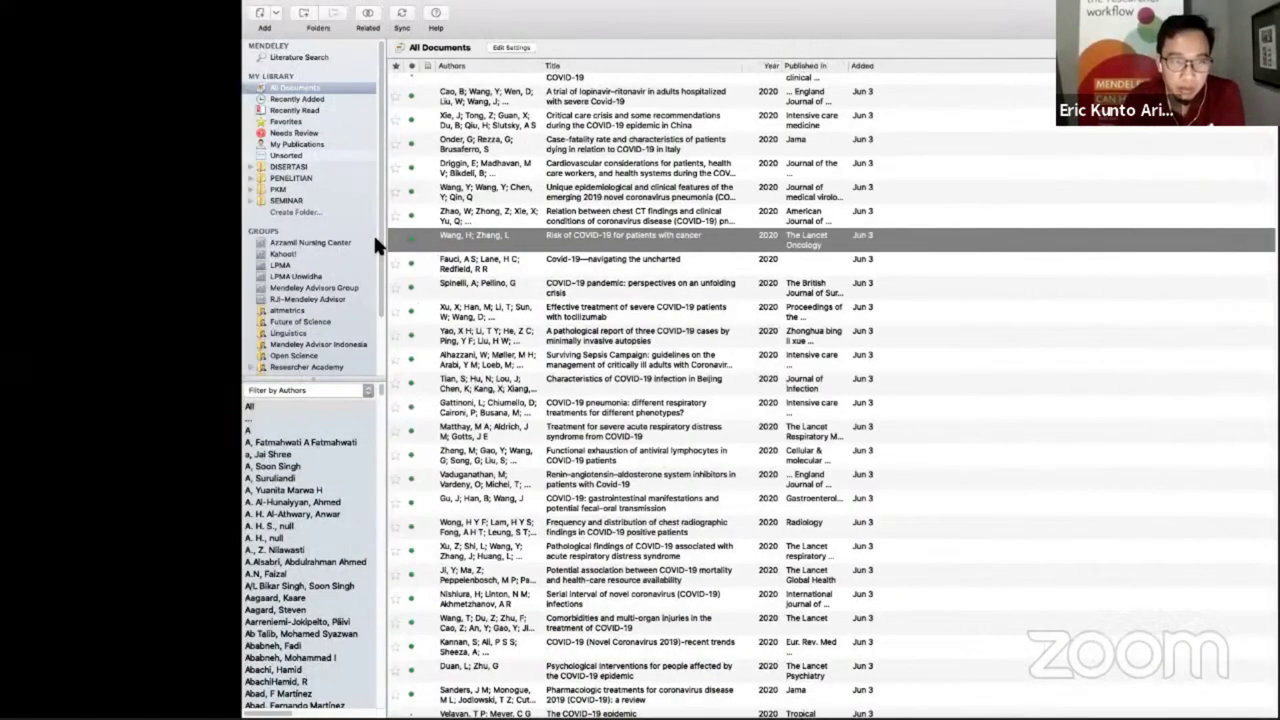
Step: Switch to Publish or Perish, decline the available update, and create a new Google Scholar search
key("ctrl+Left")
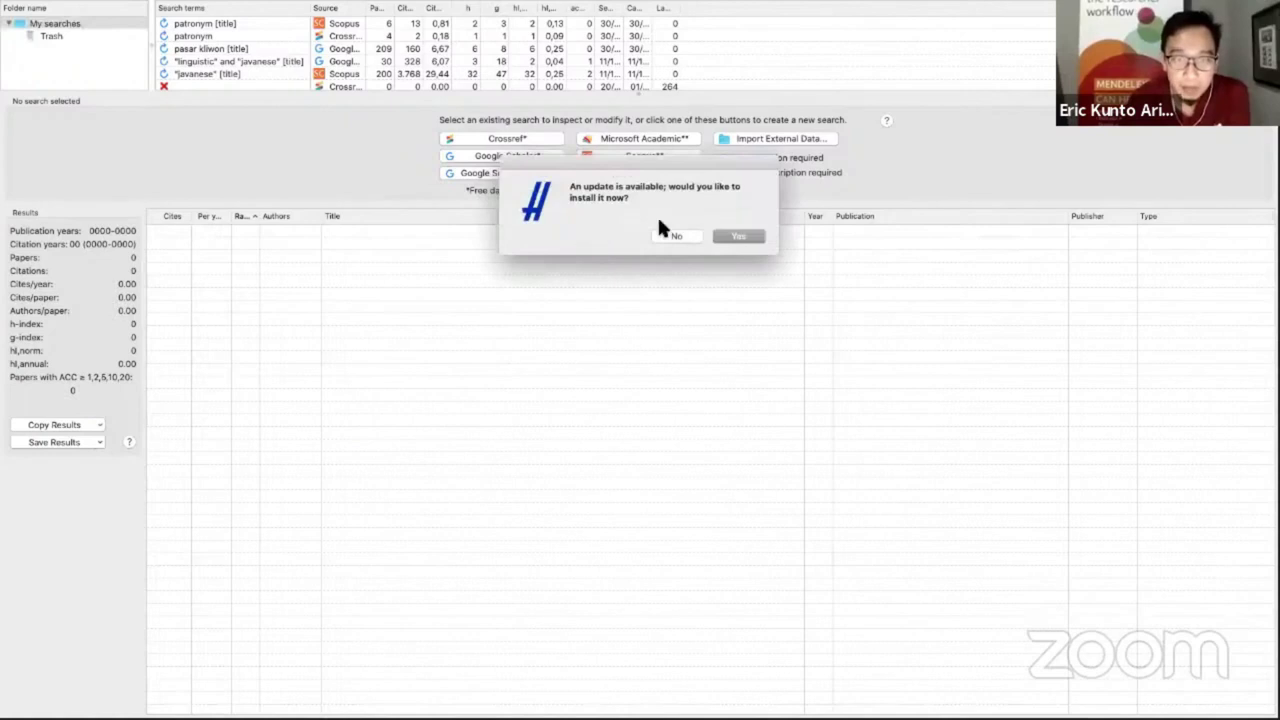
left_click(677, 237)
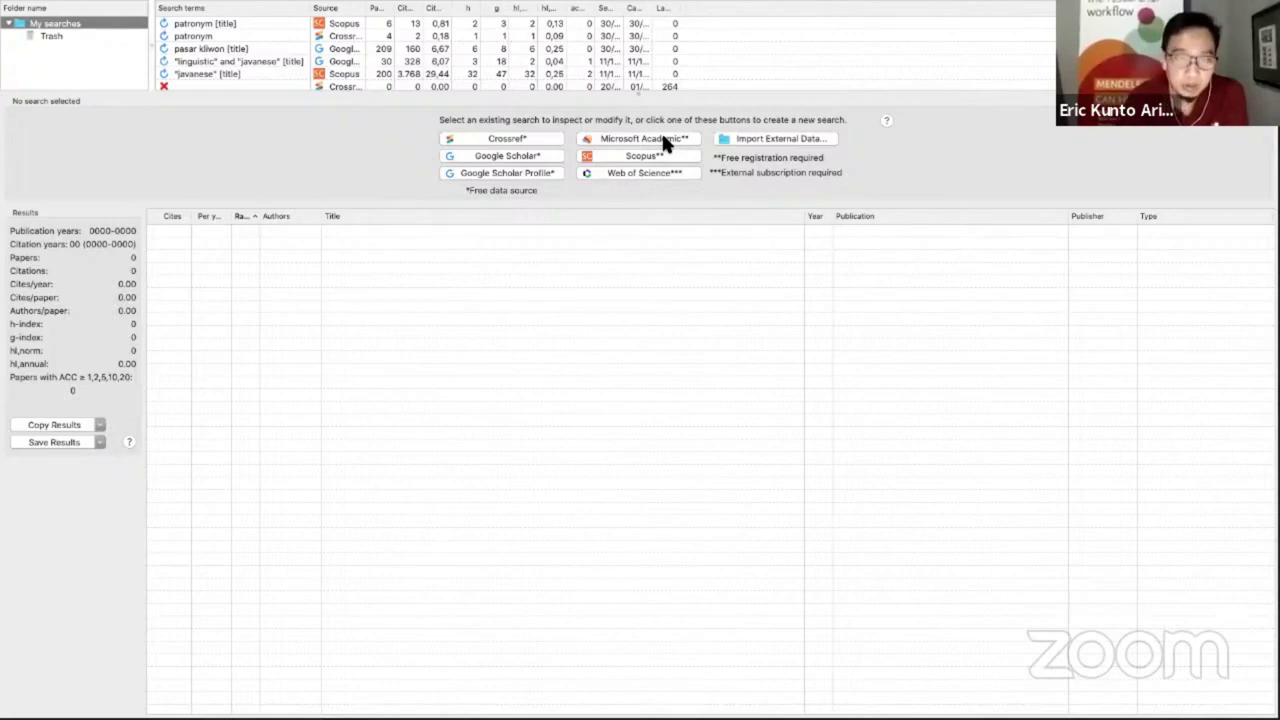
left_click(501, 158)
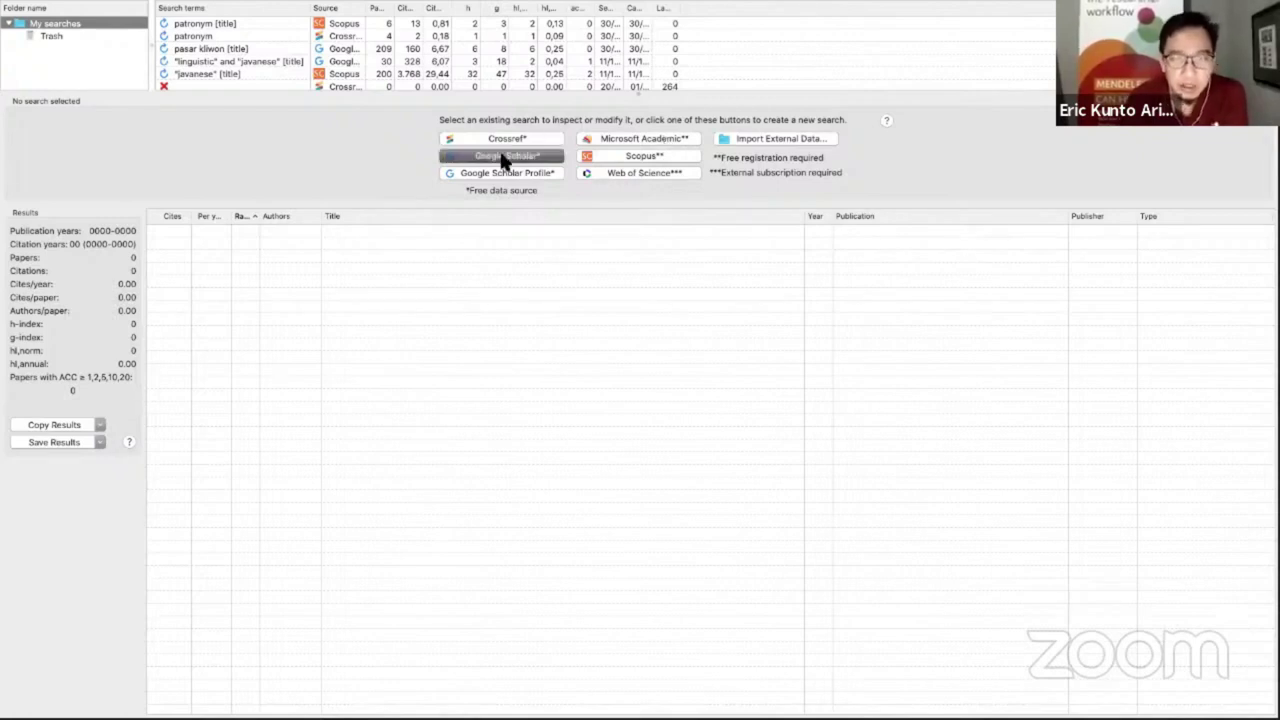
left_click(138, 122)
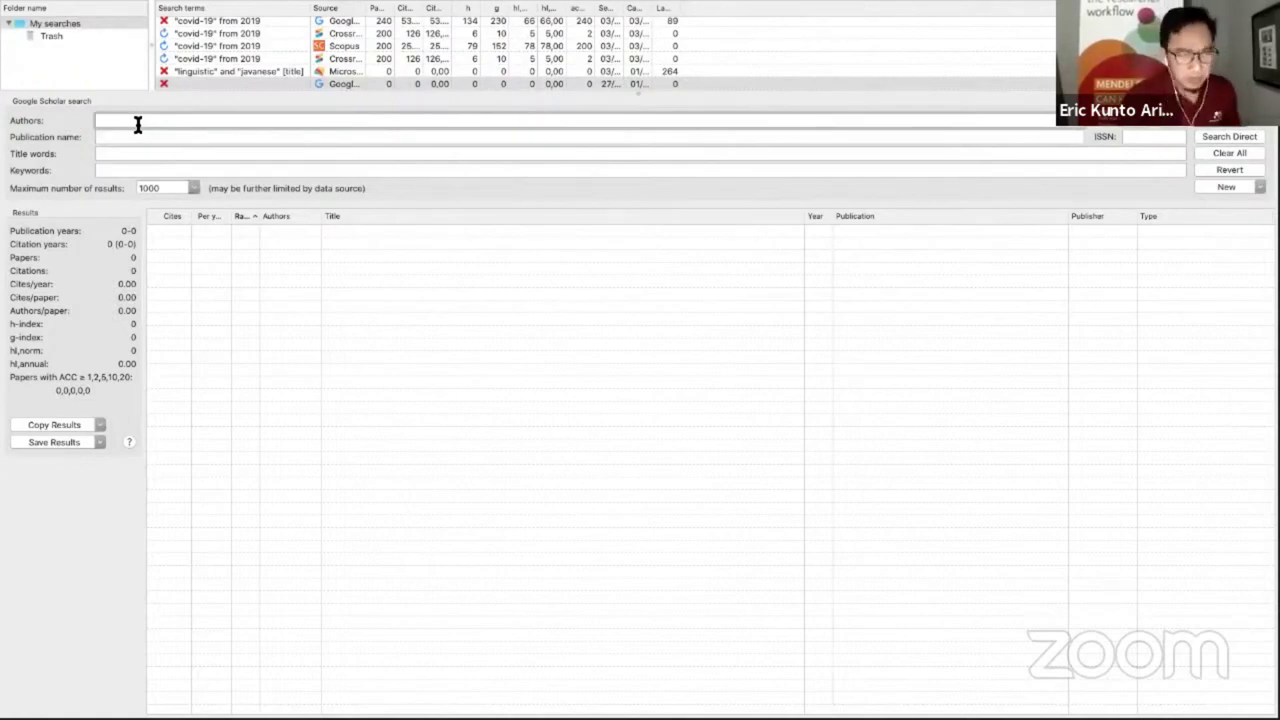
left_click(137, 140)
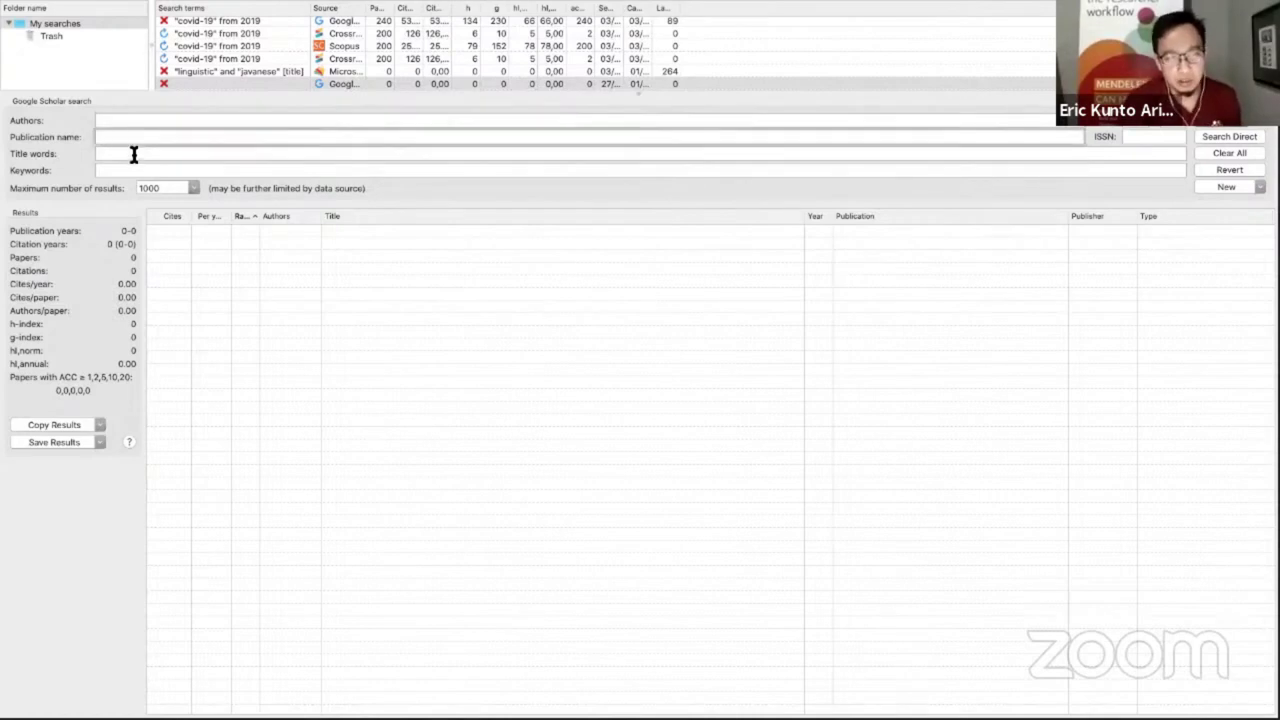
left_click(129, 156)
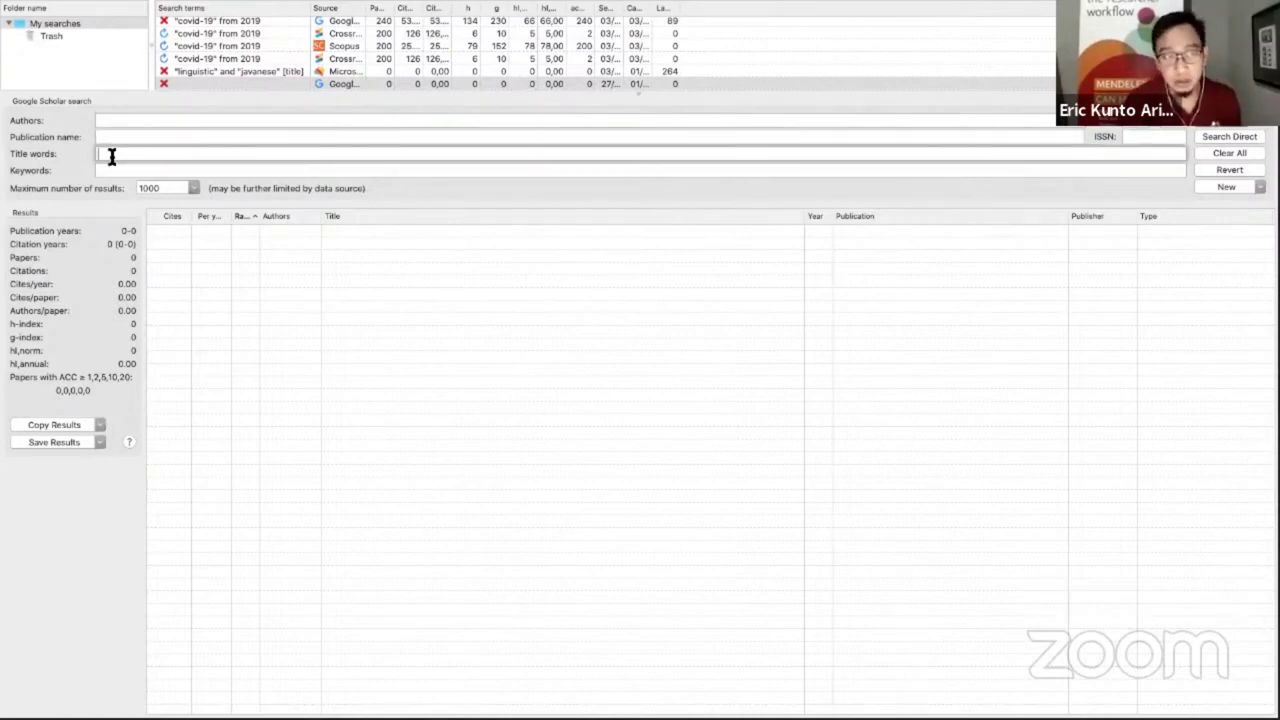
left_click(117, 172)
left_click(120, 119)
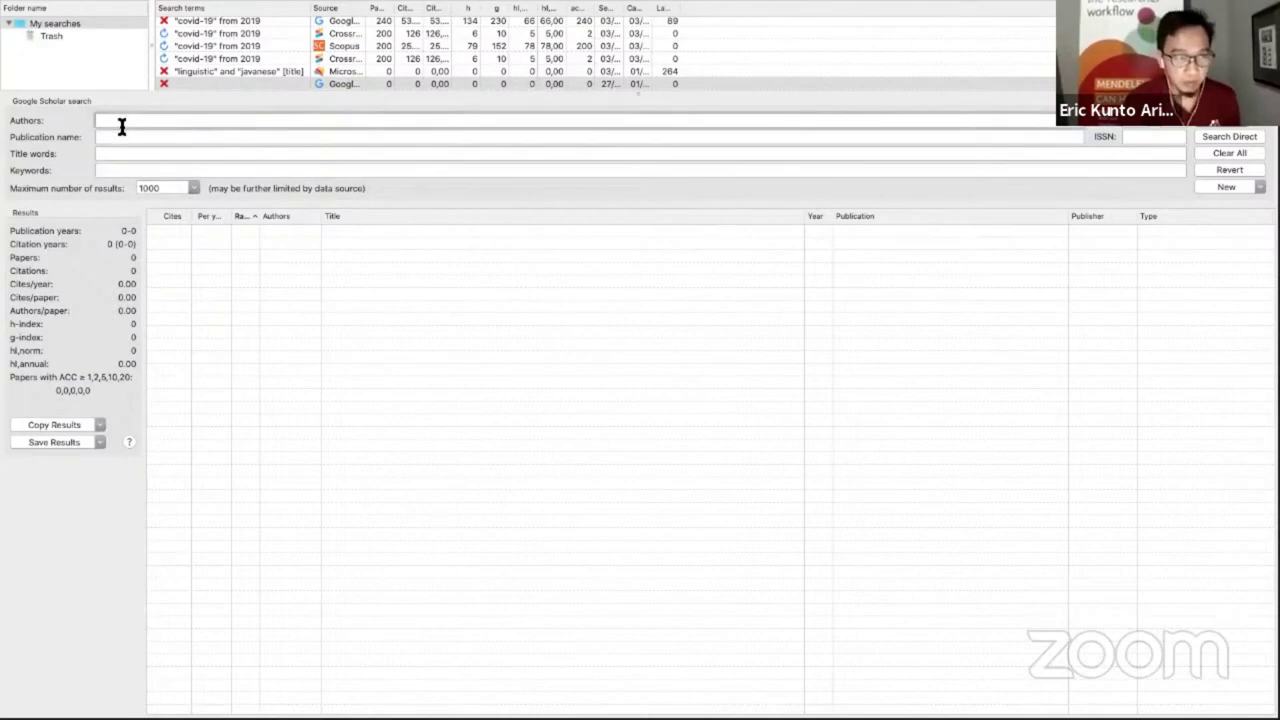
Step: Search Google Scholar for papers with "covid 19" in the title words and stop the search before it reaches the maximum
left_click(113, 153)
type("\"cov")
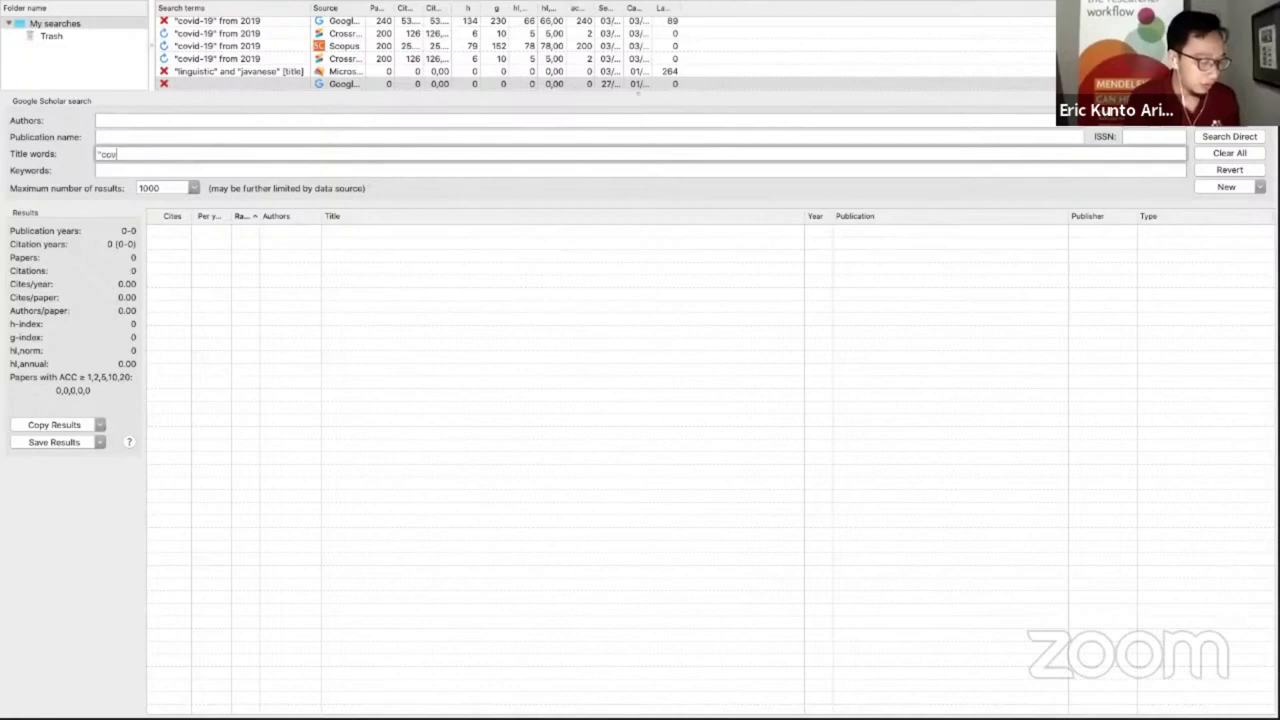
type("id-19")
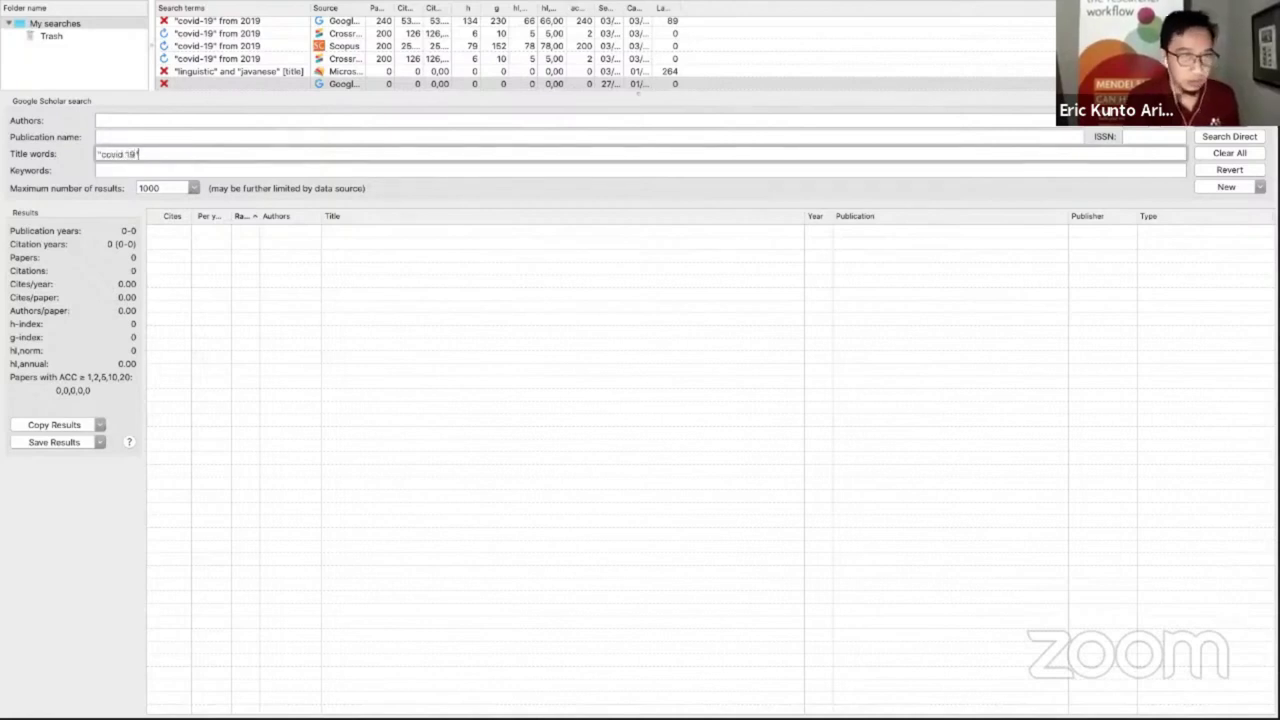
type("\"")
key("Return")
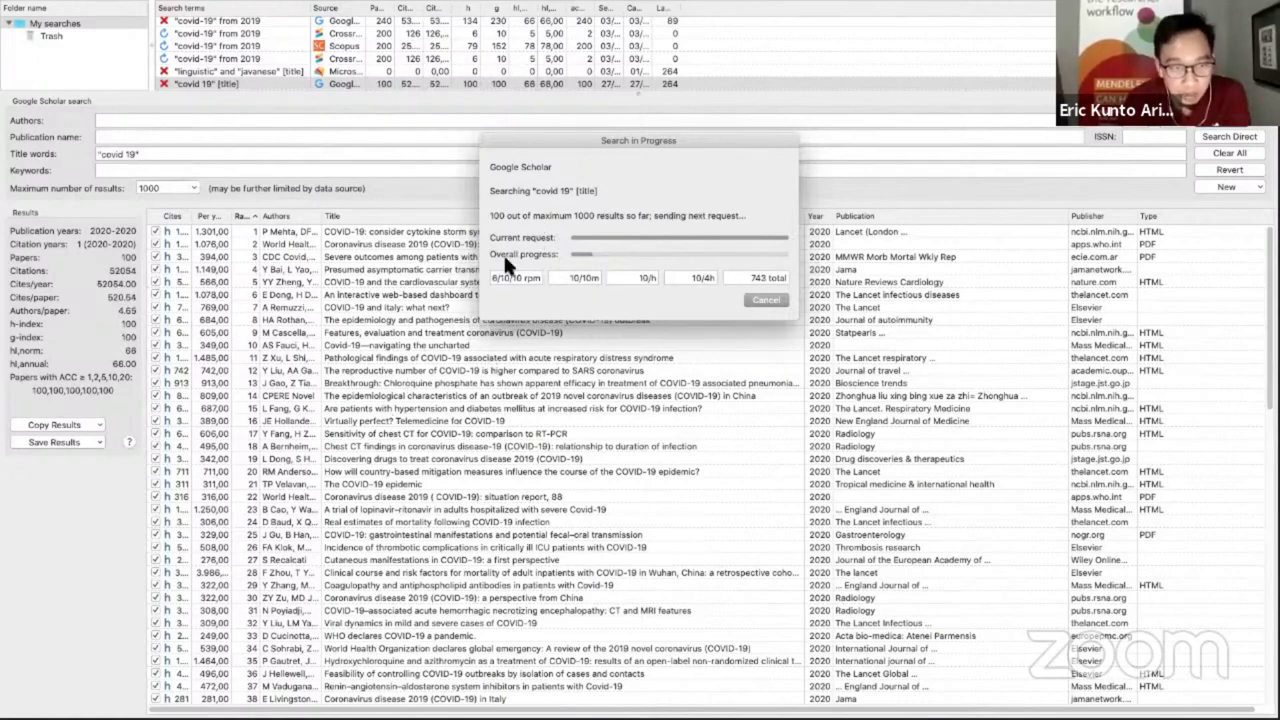
left_click(765, 301)
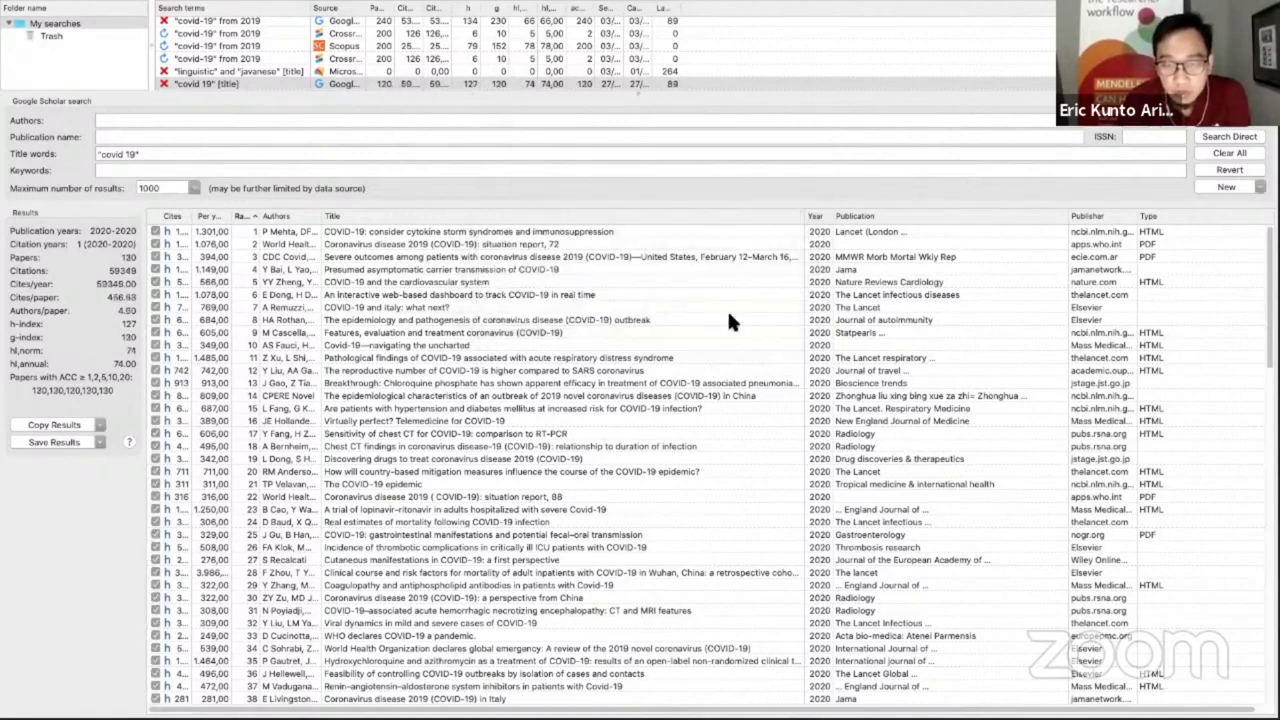
Step: Sort the COVID-19 search results by year, by author in both directions, by rank, and finally by publisher in descending order
left_click(737, 238)
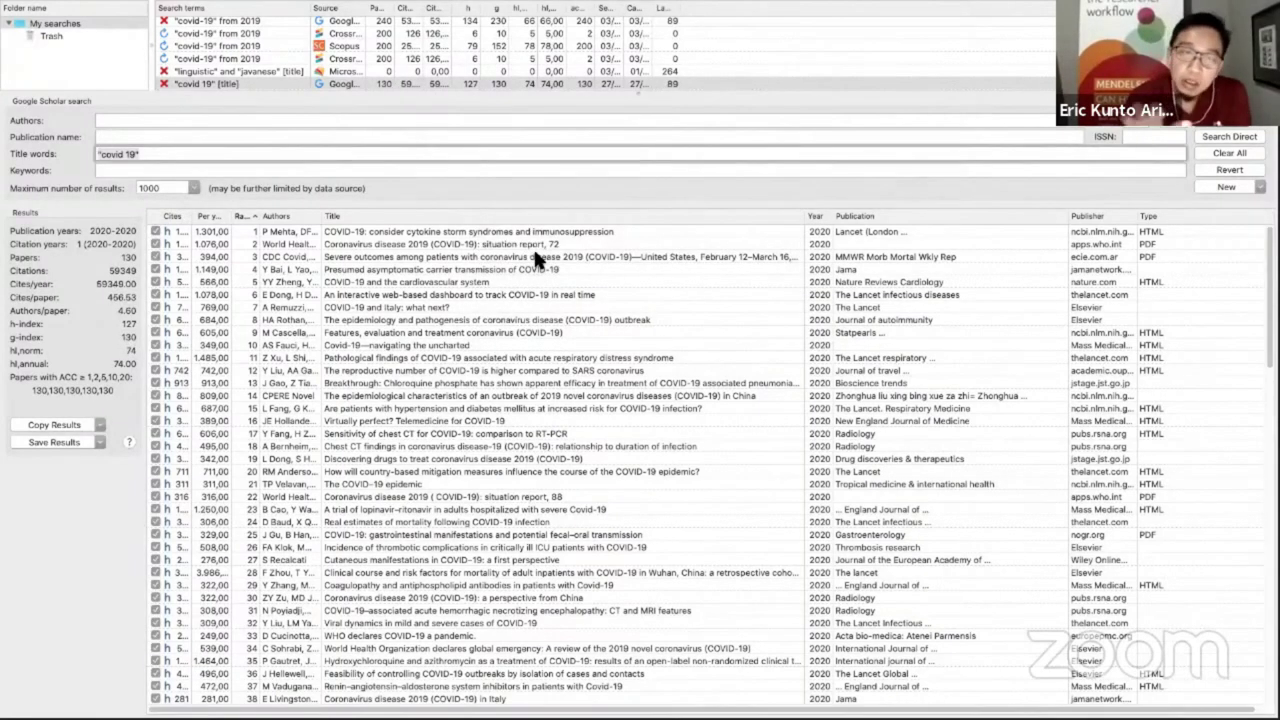
left_click(537, 257)
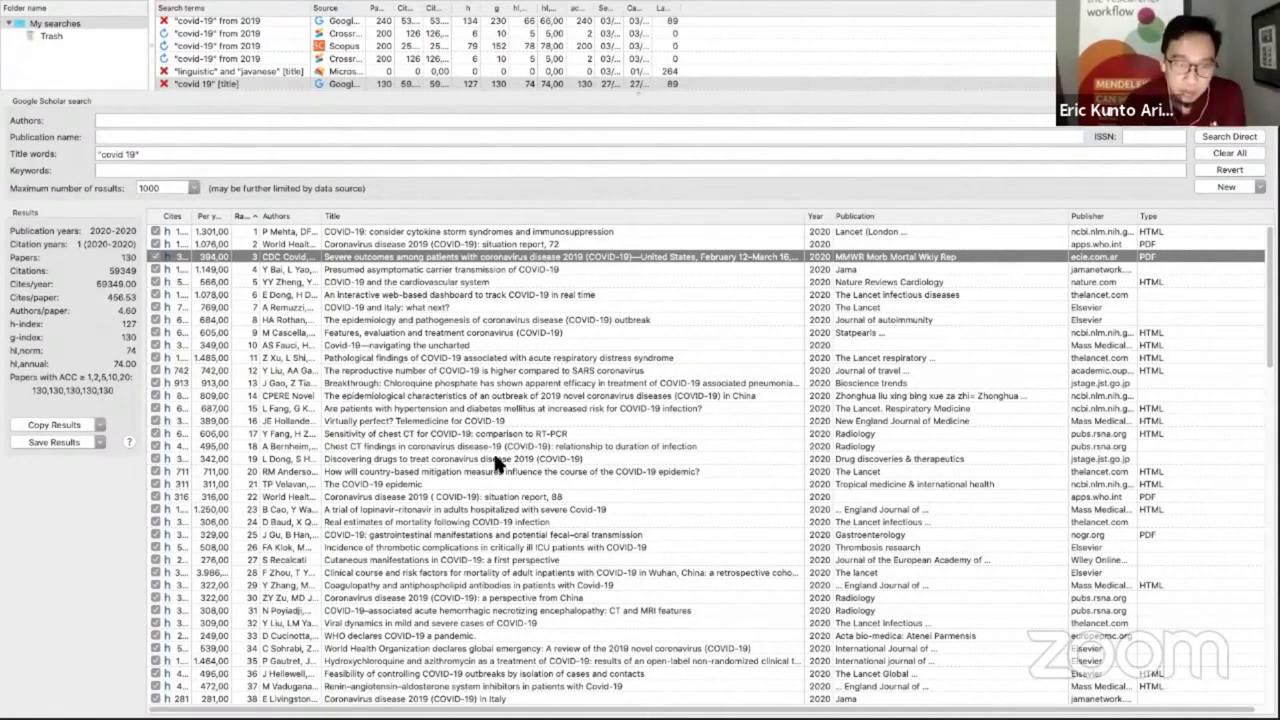
scroll(494, 458, "down", 20)
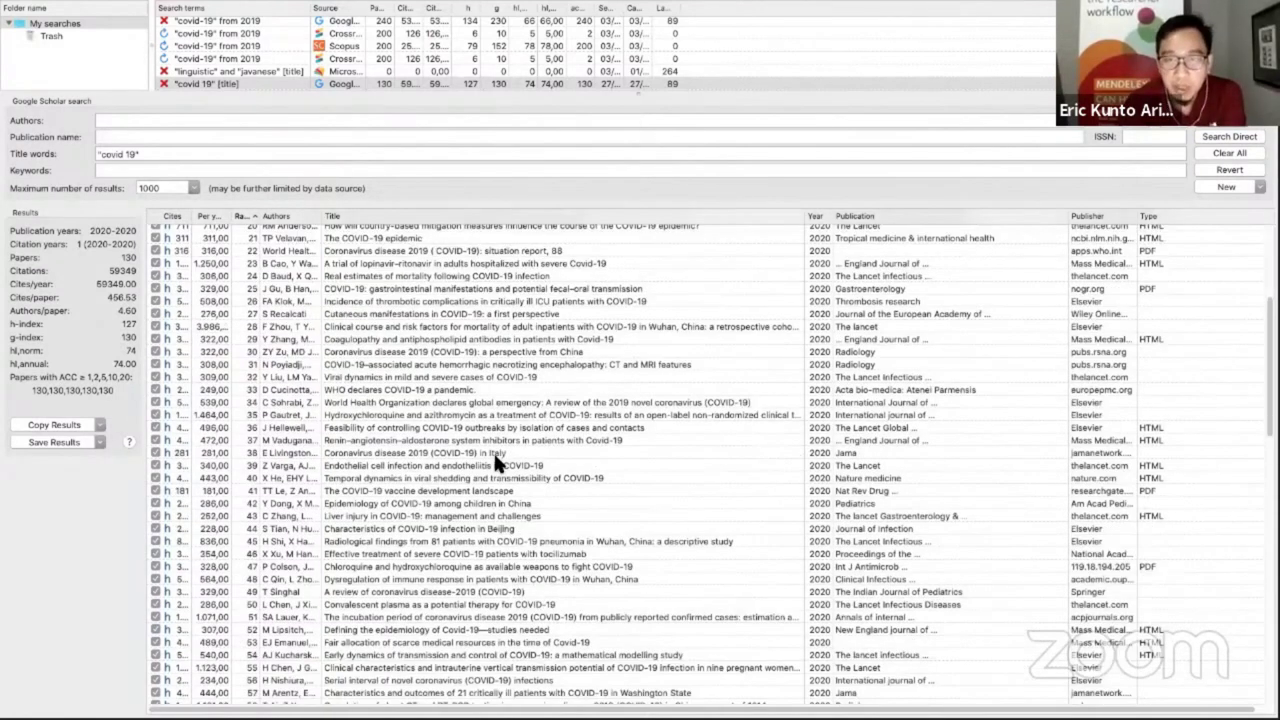
left_click(815, 216)
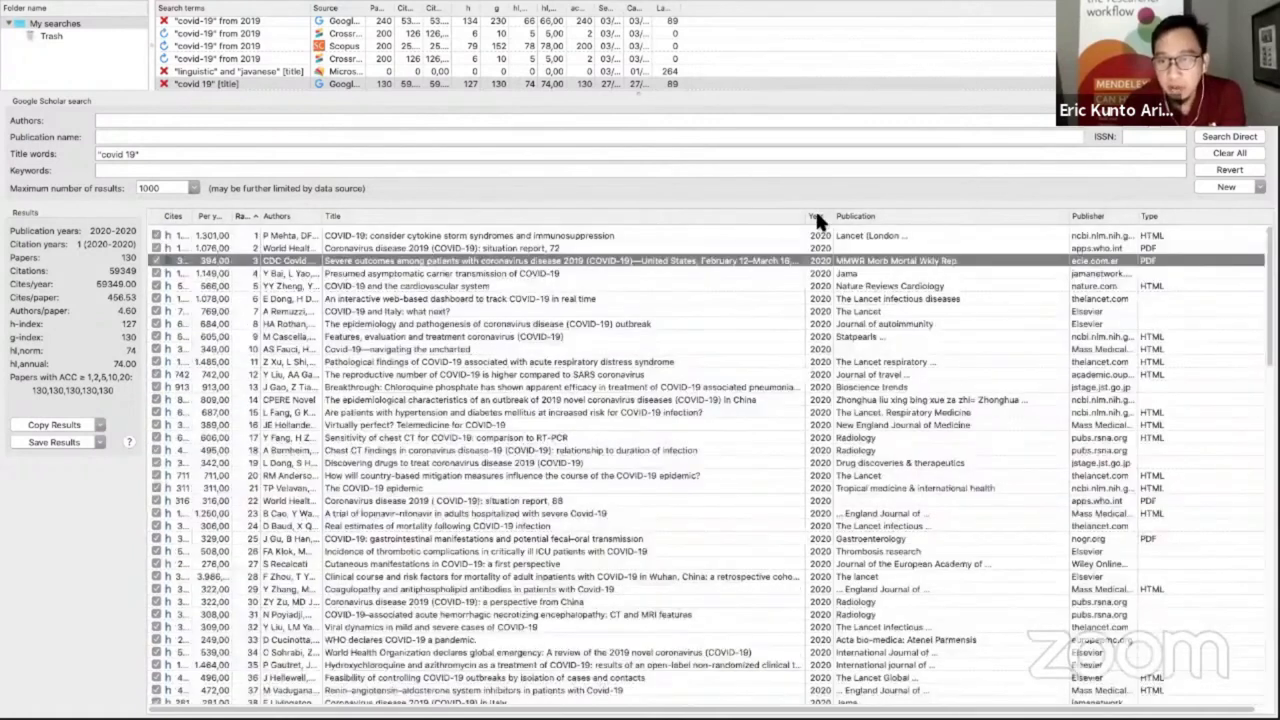
left_click(287, 214)
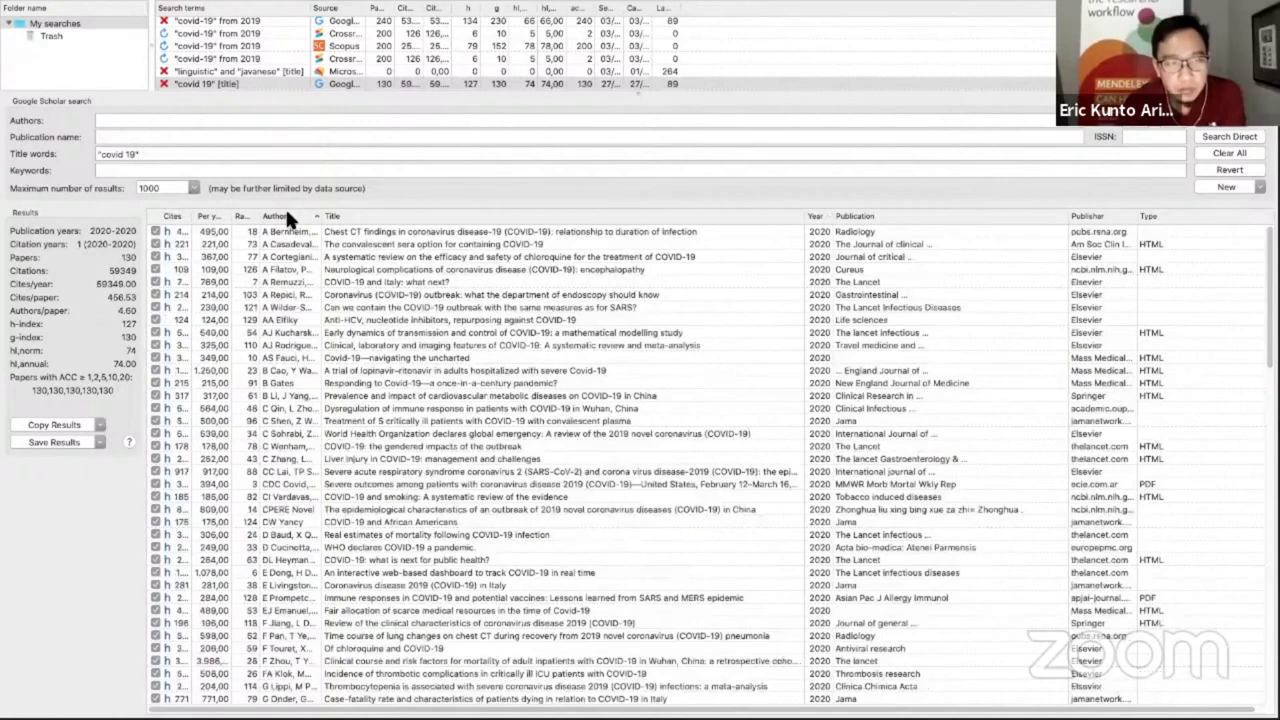
left_click(268, 220)
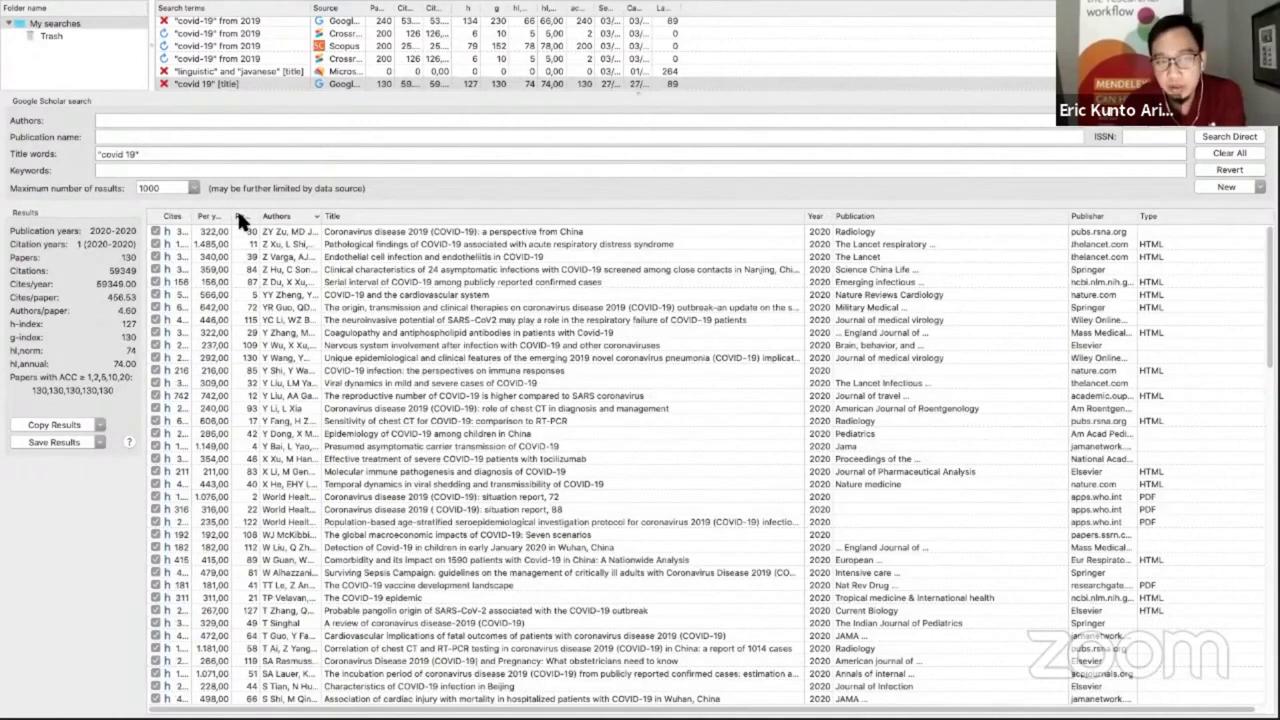
left_click(237, 210)
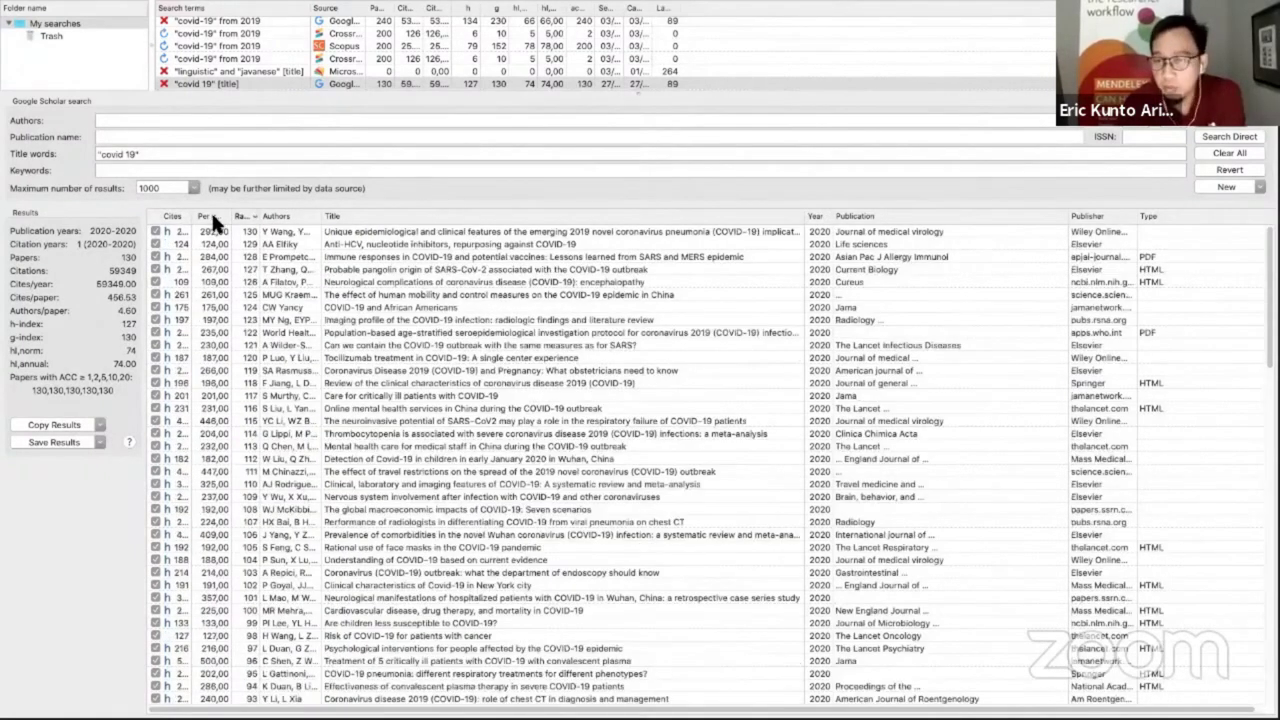
left_click(1103, 214)
left_click(1103, 214)
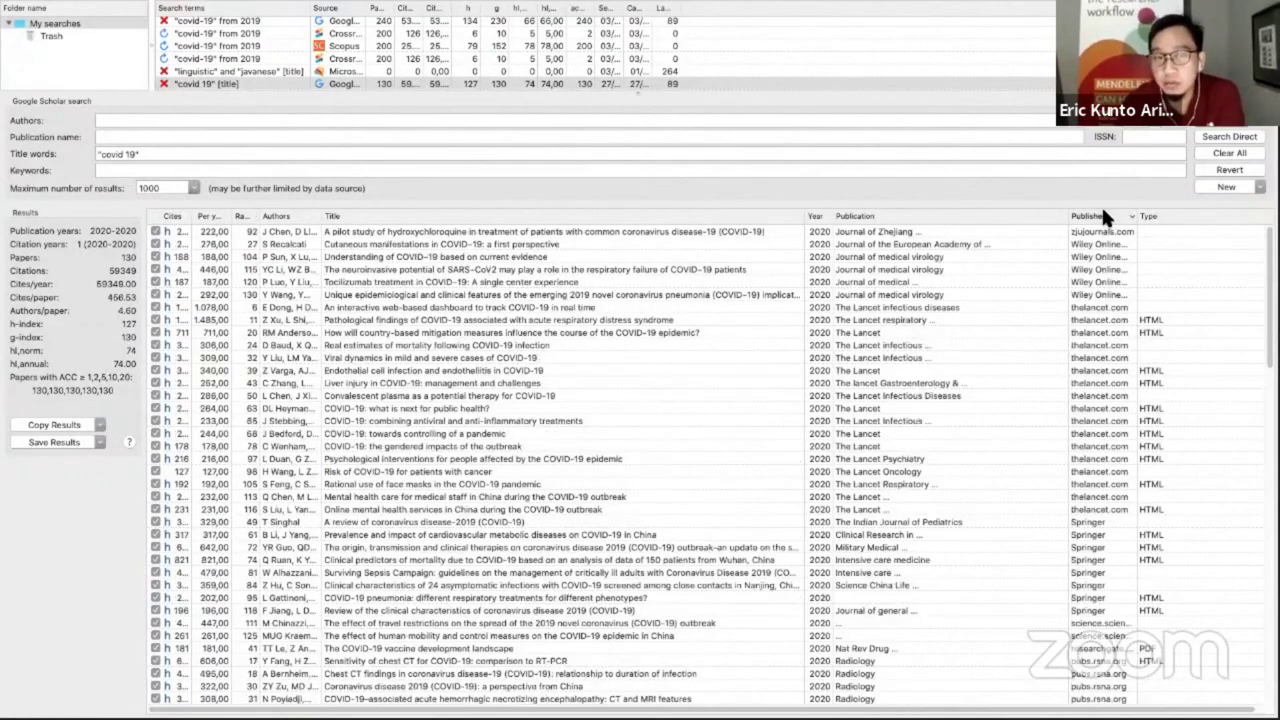
Step: Find "The COVID-19 vaccine development landscape" among the results and open the article in the browser
left_click(586, 270)
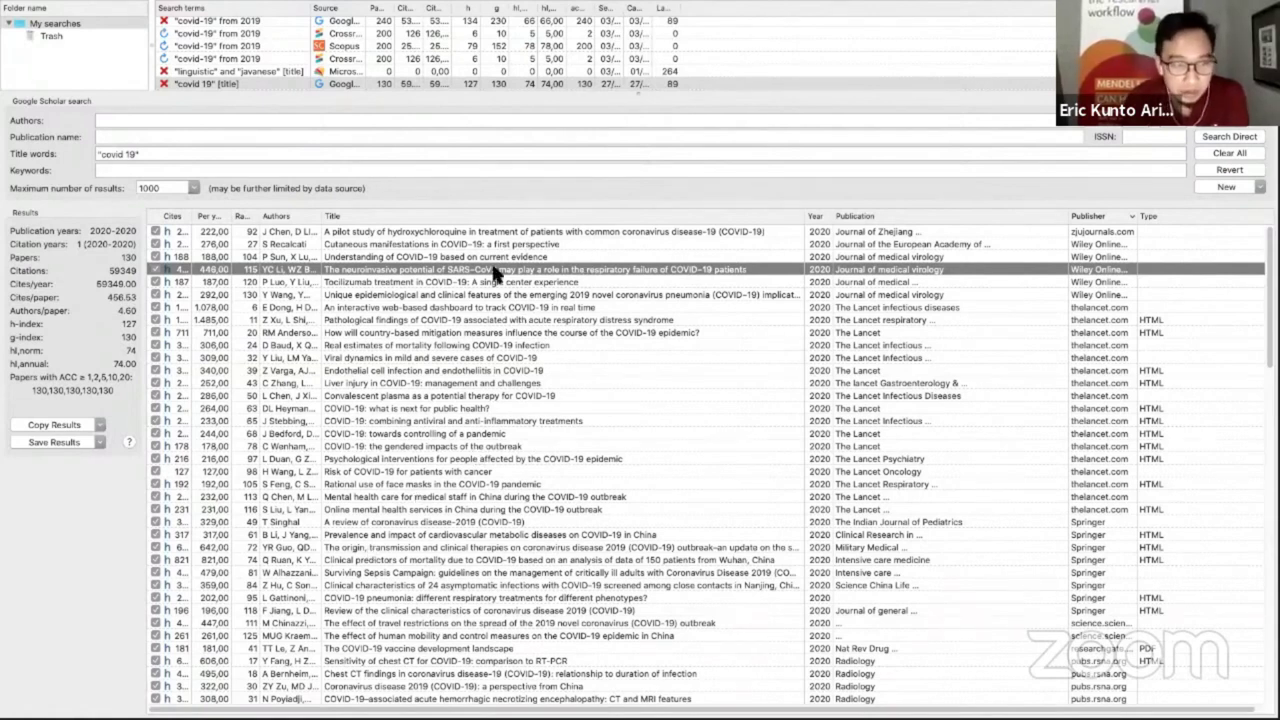
scroll(450, 440, "down", 5)
scroll(449, 428, "up", 5)
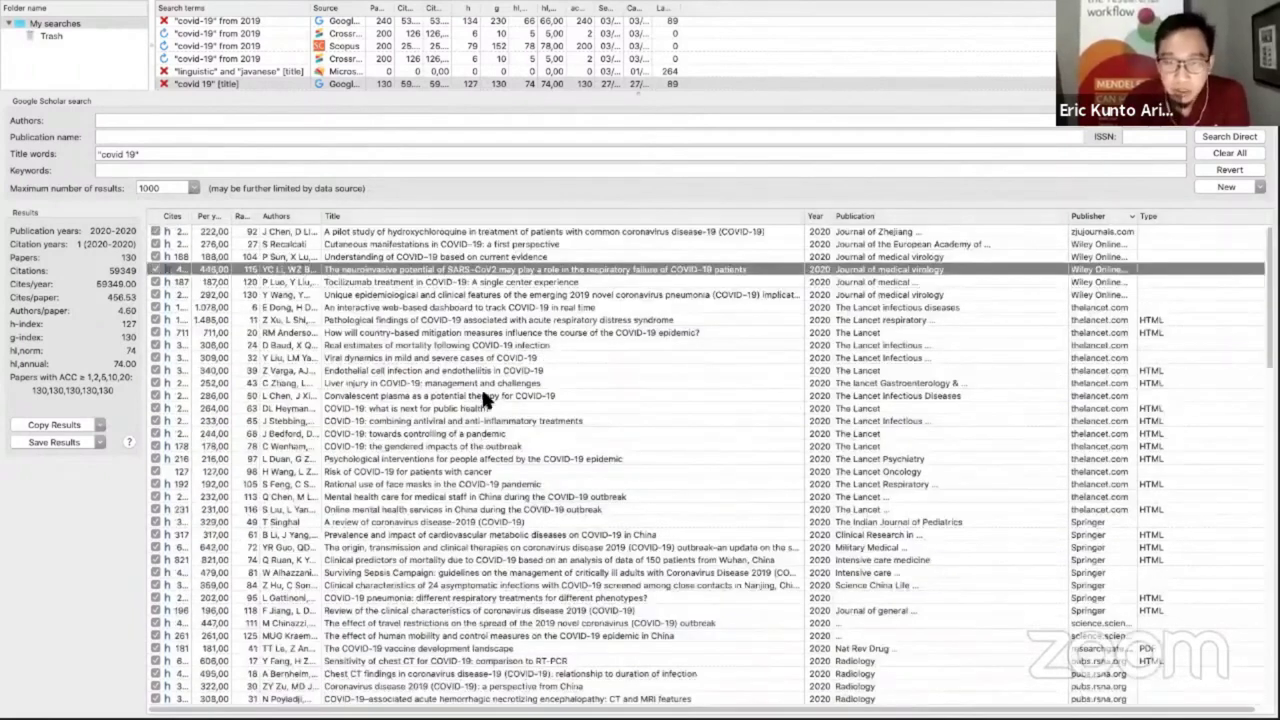
scroll(480, 400, "down", 8)
left_click(411, 328)
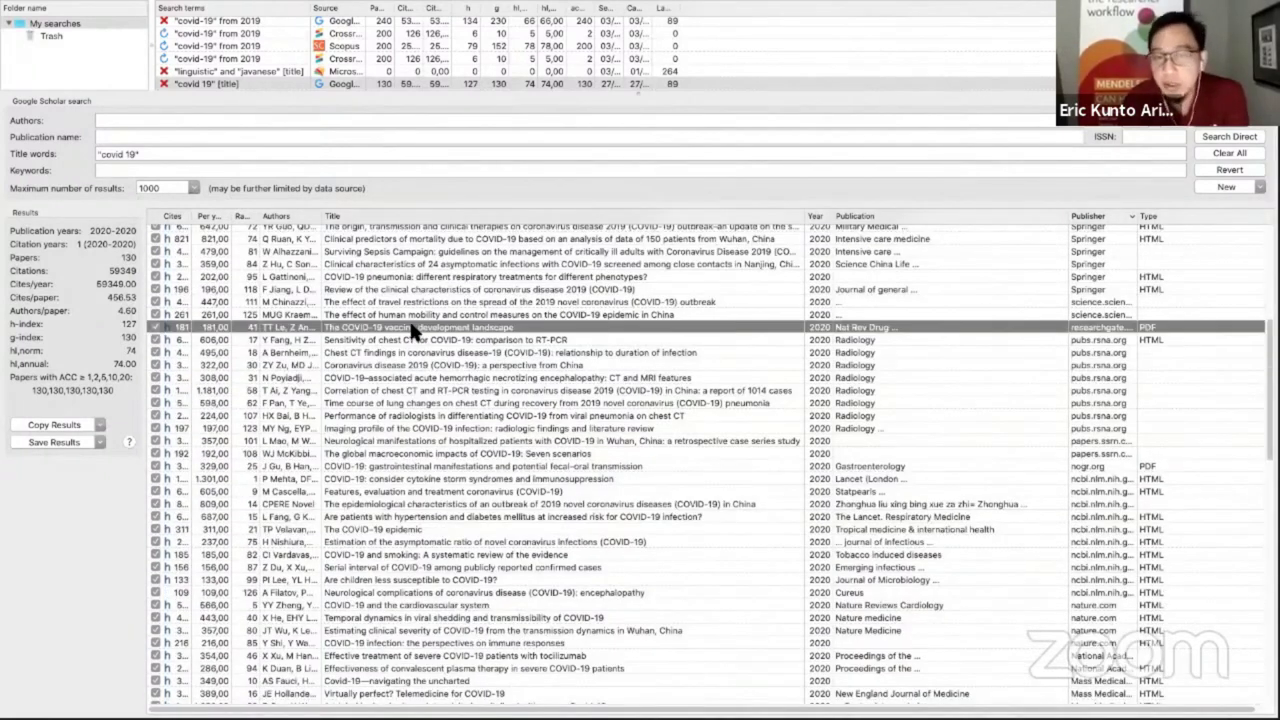
right_click(413, 331)
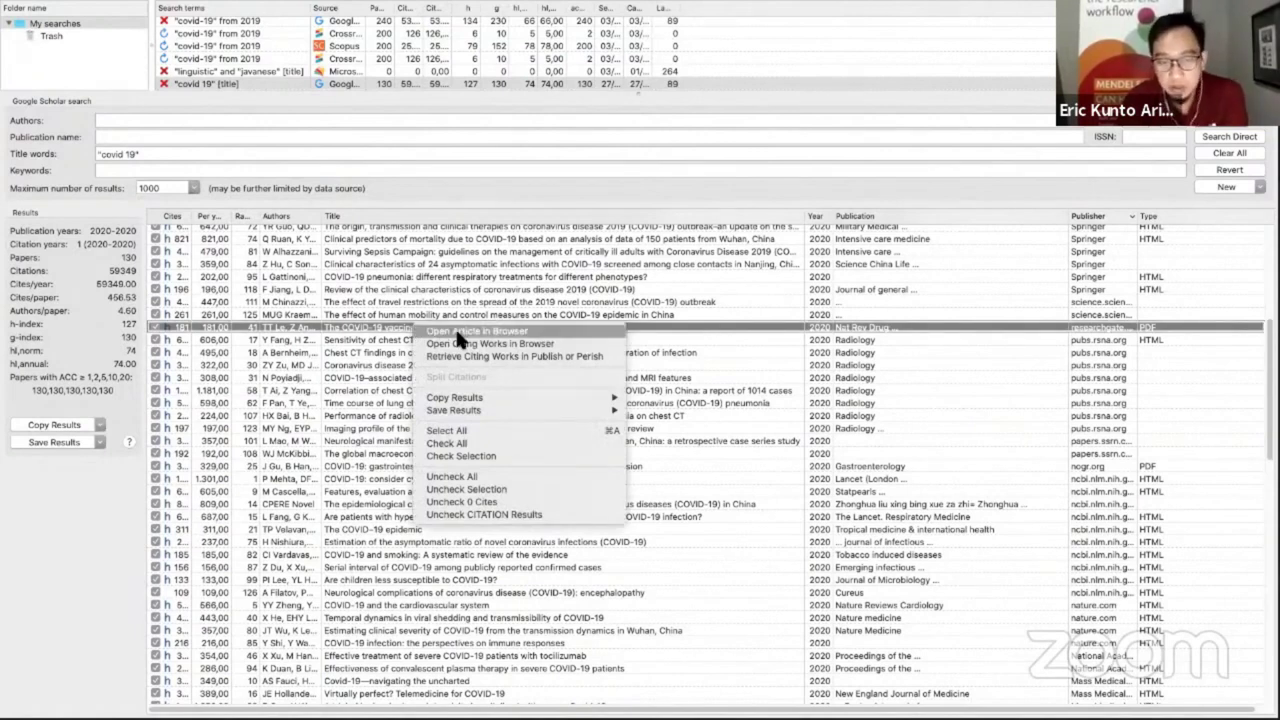
left_click(456, 332)
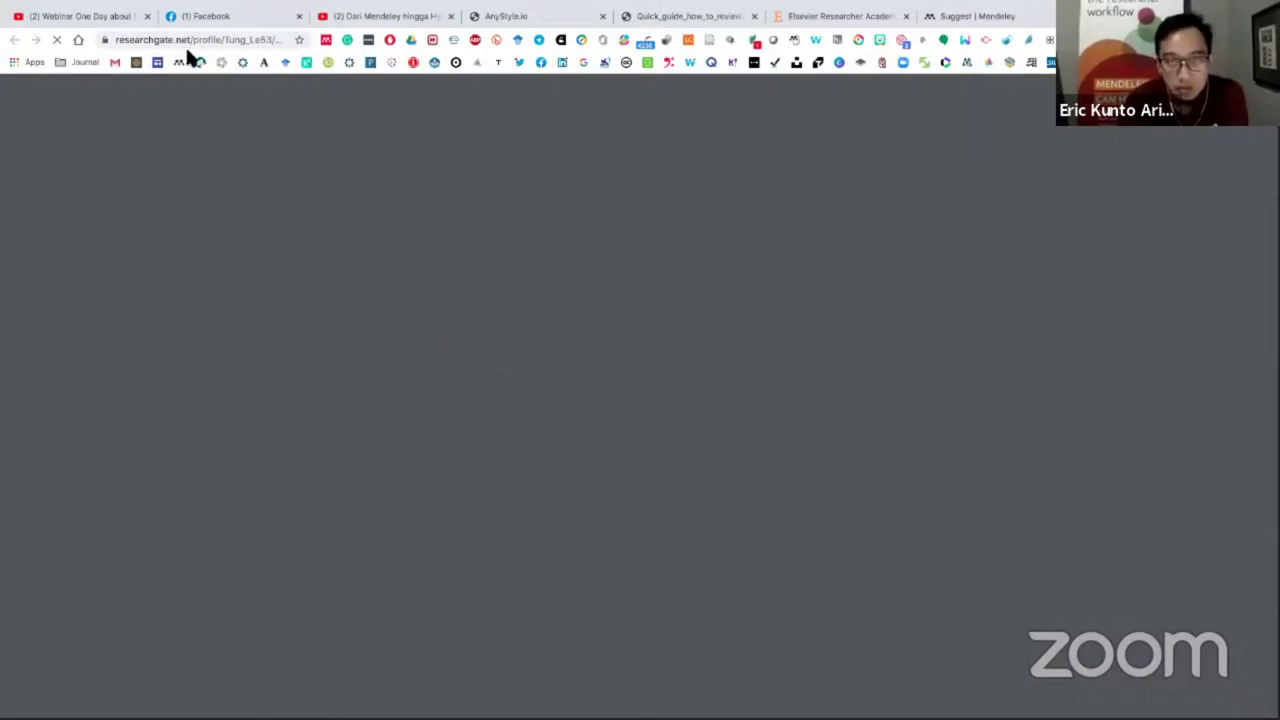
Step: Return to Publish or Perish, reopen the vaccine development article from its result entry, view its PDF, and go back to the results
key("ctrl+Left")
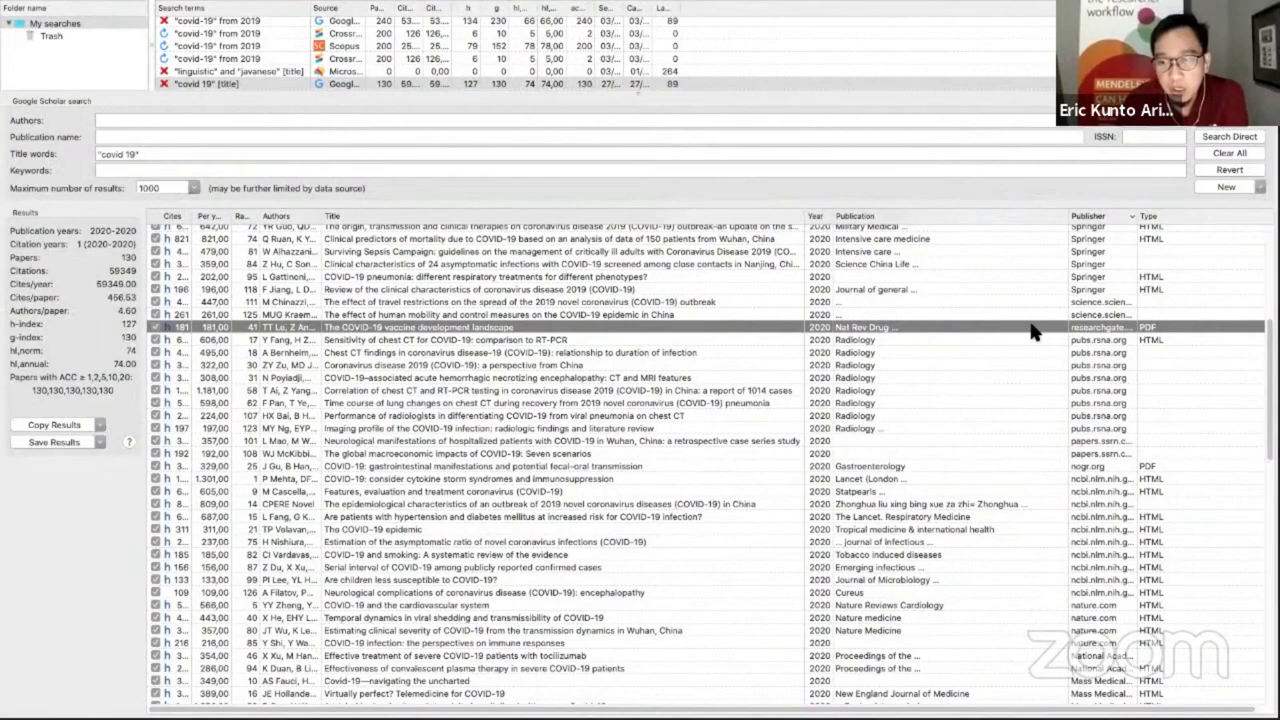
double_click(867, 327)
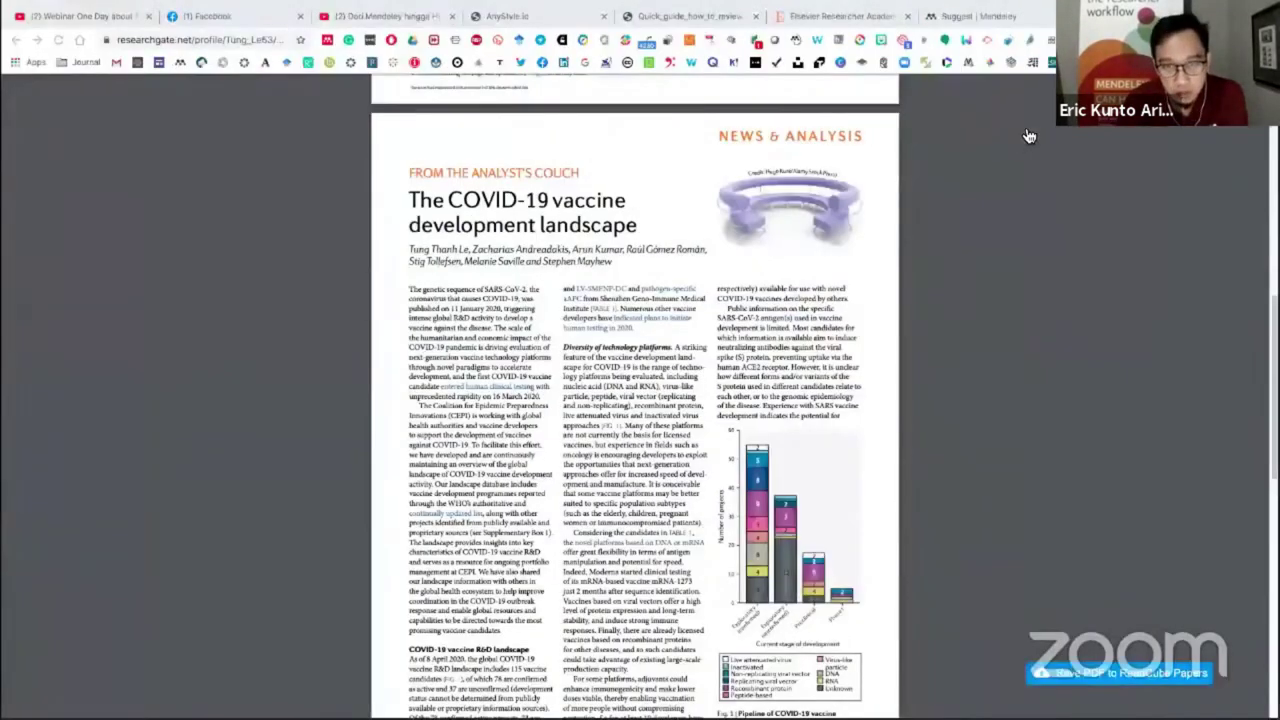
scroll(618, 330, "down", 2)
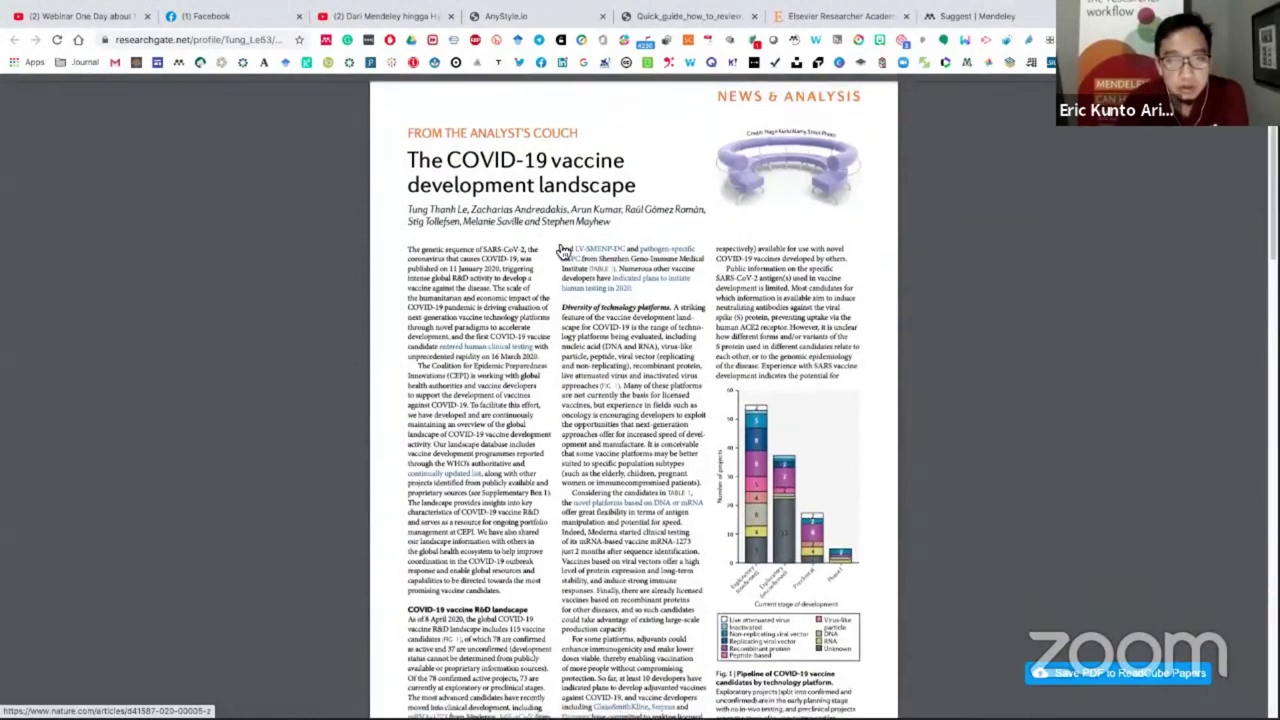
key("ctrl+Left")
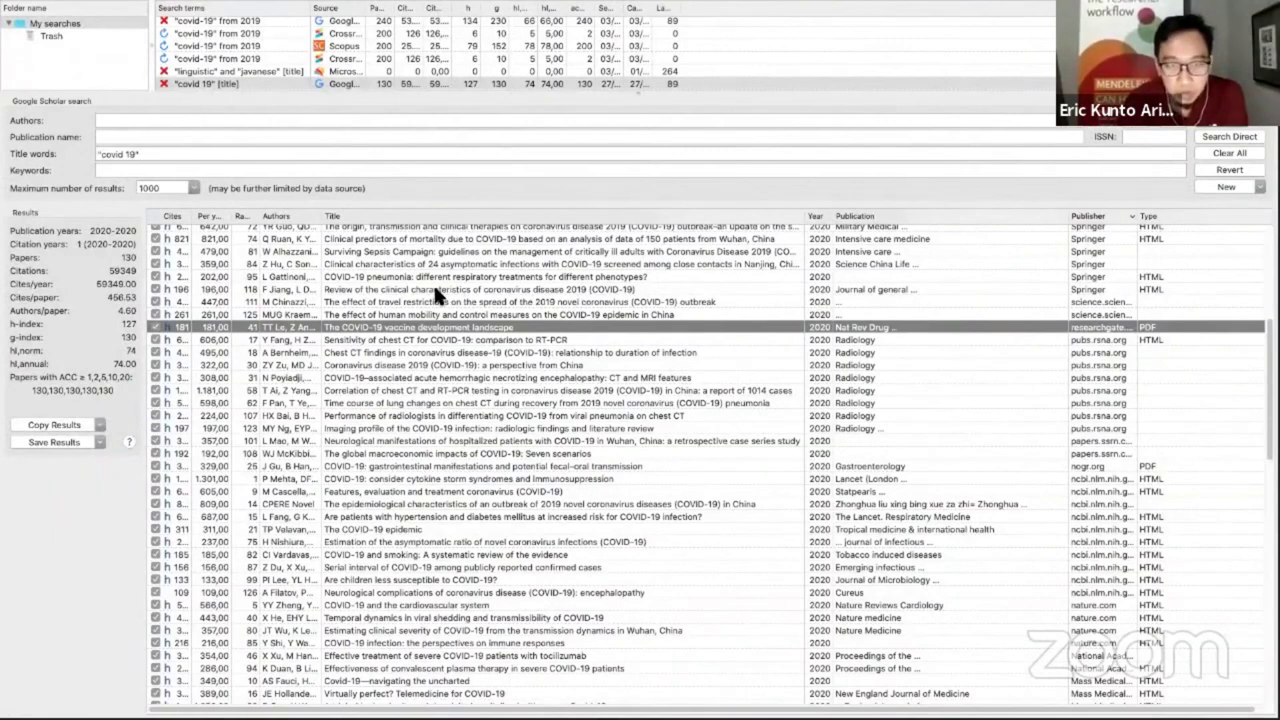
Step: Open "Review of the clinical characteristics of coronavirus disease 2019" in the browser, skim its SpringerLink page, and return to Publish or Perish
left_click(436, 290)
right_click(452, 293)
left_click(453, 295)
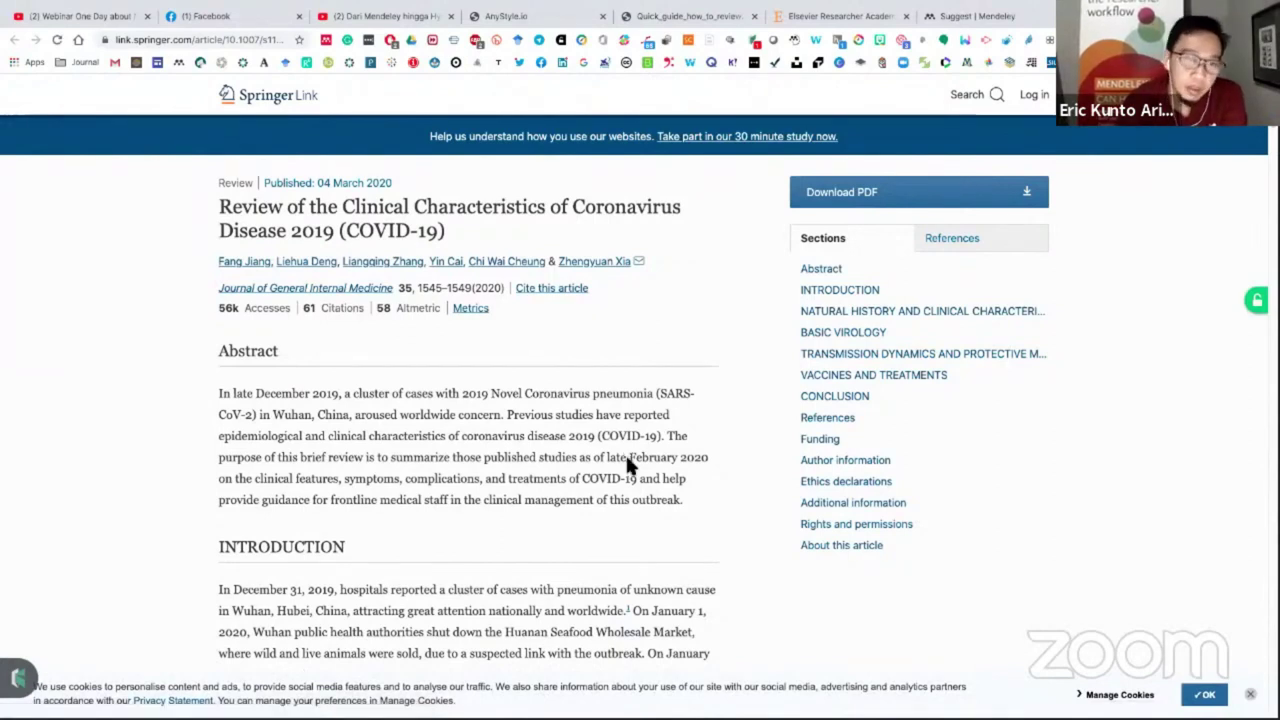
scroll(434, 525, "down", 1)
scroll(434, 525, "down", 10)
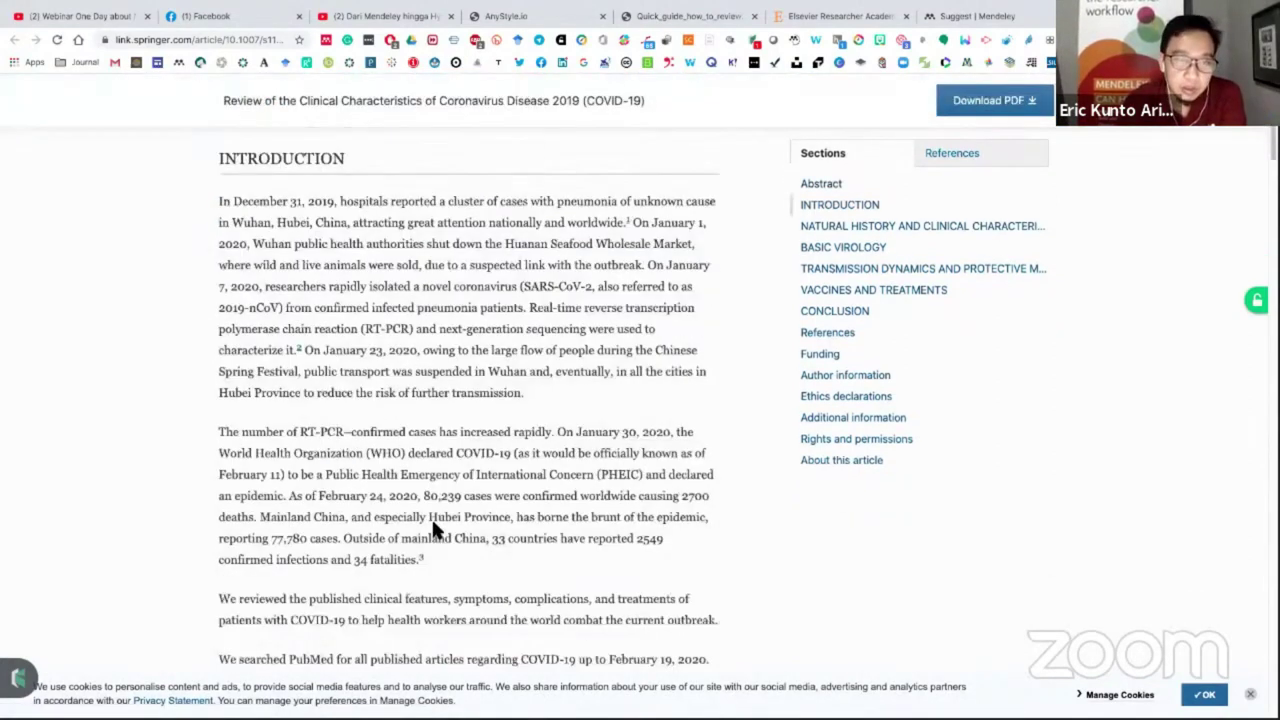
scroll(434, 525, "up", 4)
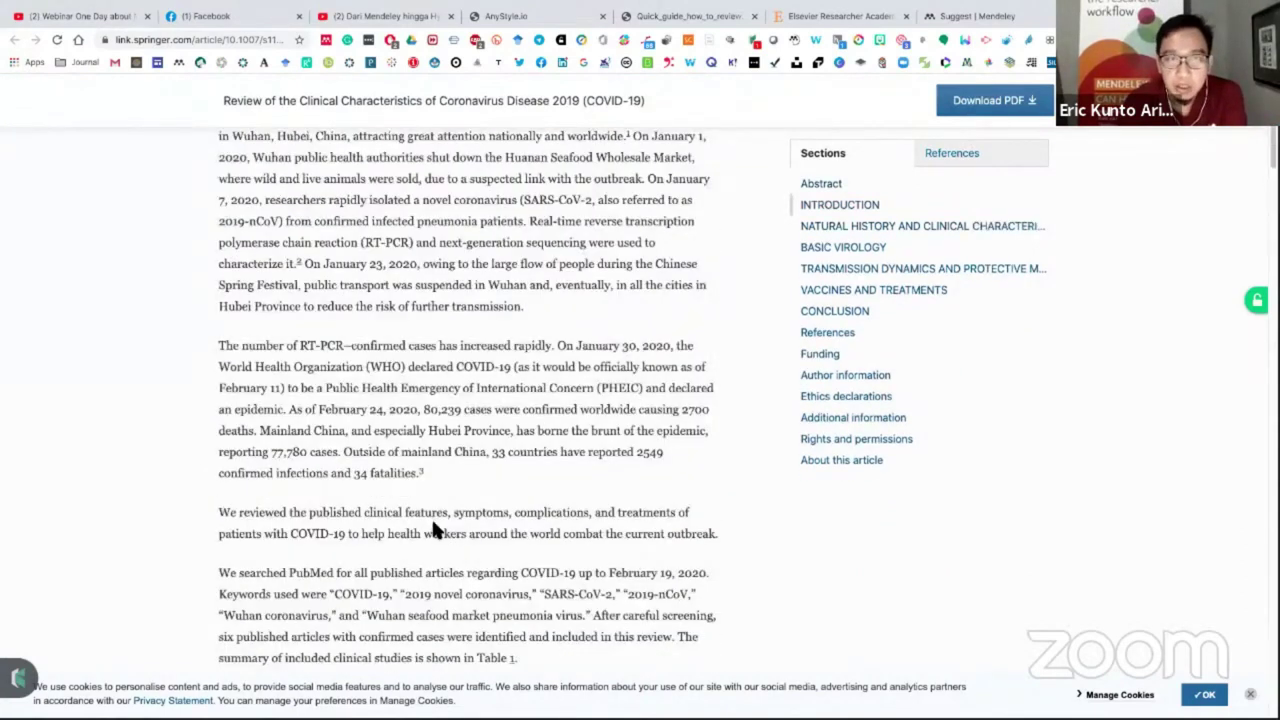
scroll(414, 191, "up", 6)
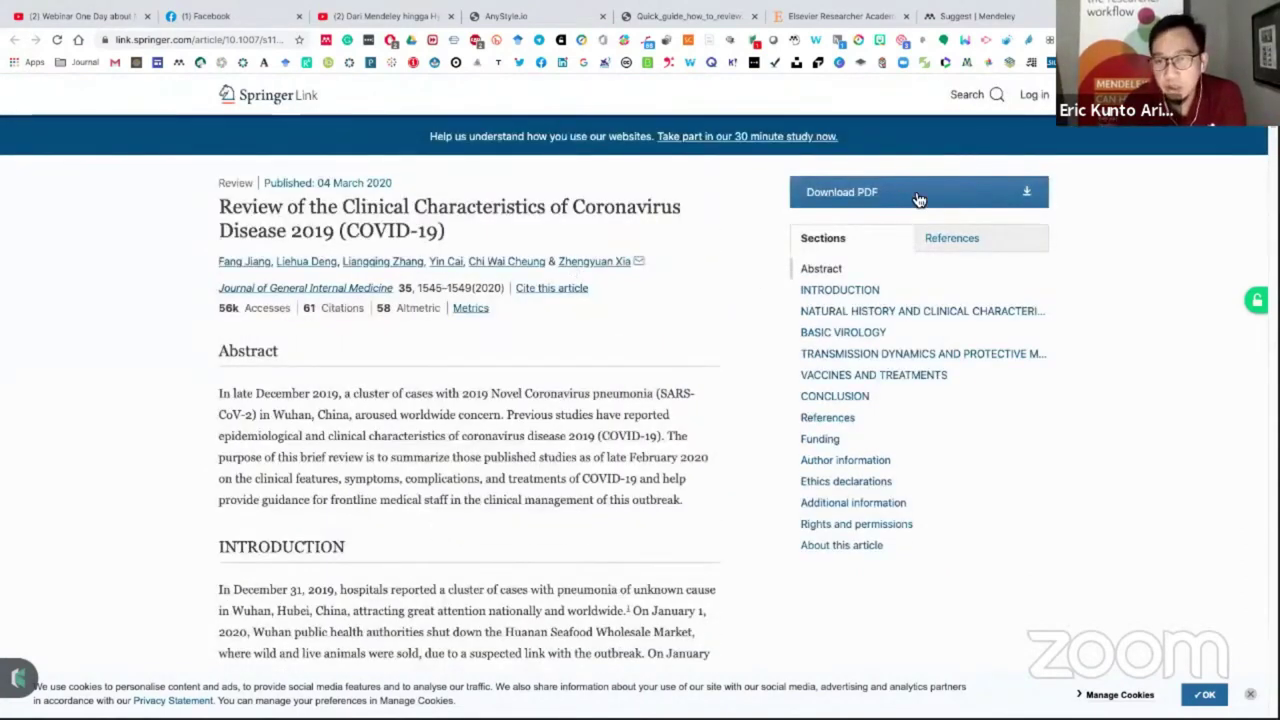
scroll(577, 528, "down", 10)
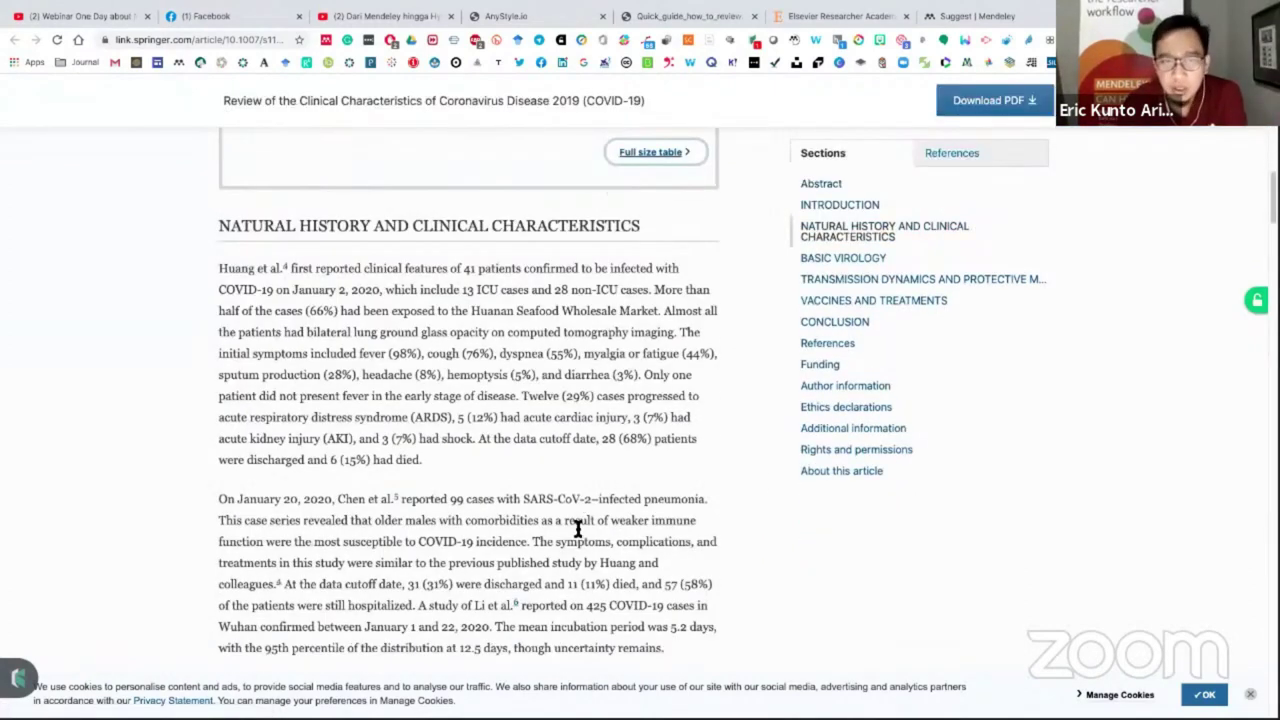
scroll(575, 521, "up", 10)
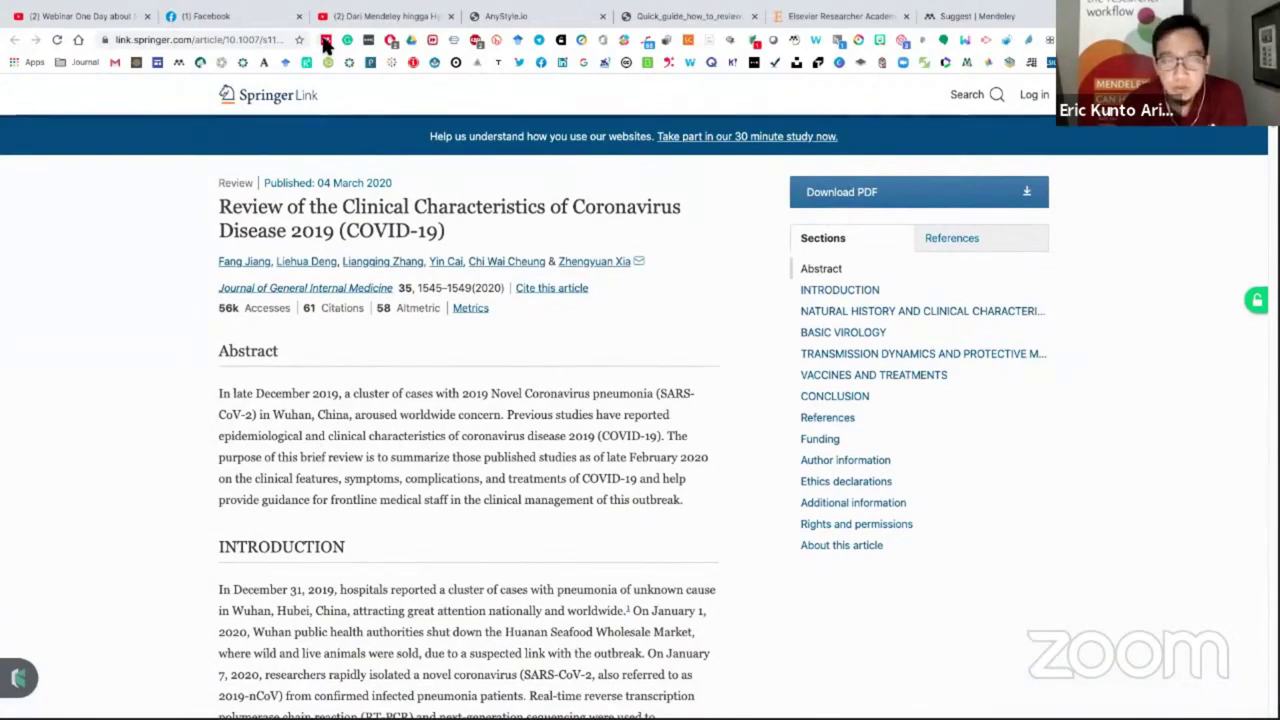
key("super+Tab")
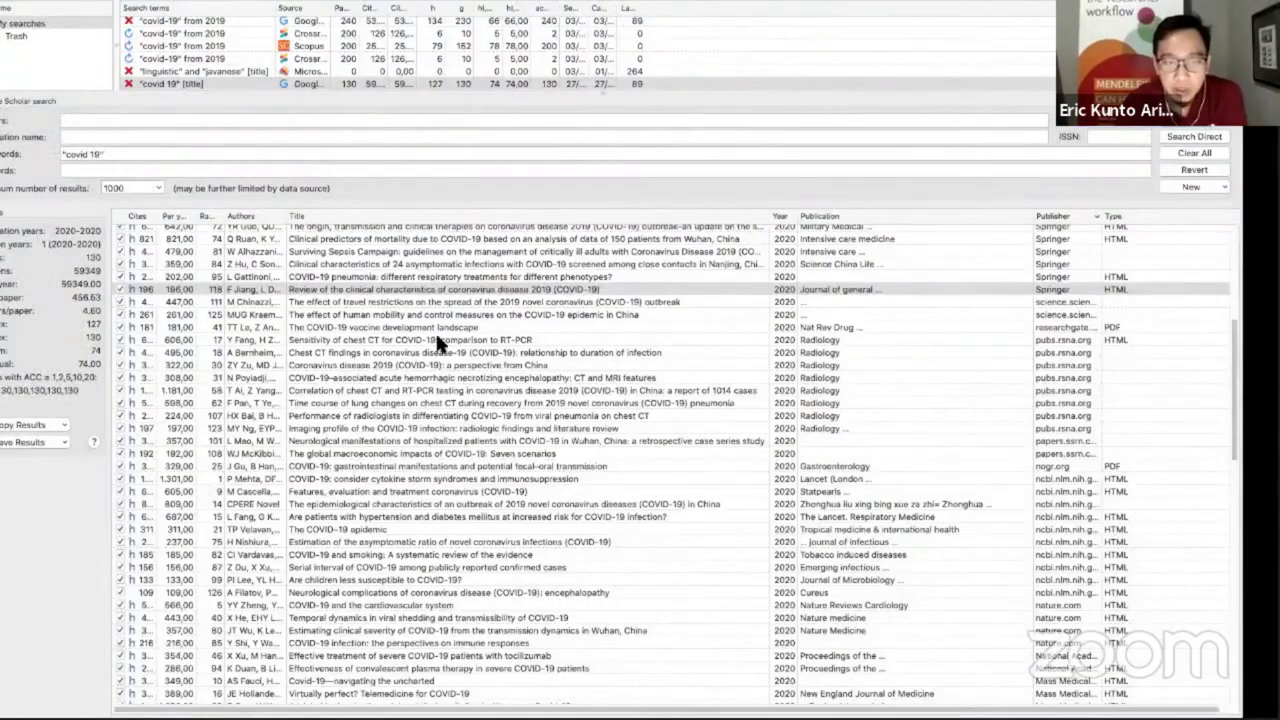
Step: Select all the COVID-19 search results and start saving them in RIS/RefManager format
scroll(450, 350, "down", 5)
left_click(437, 343)
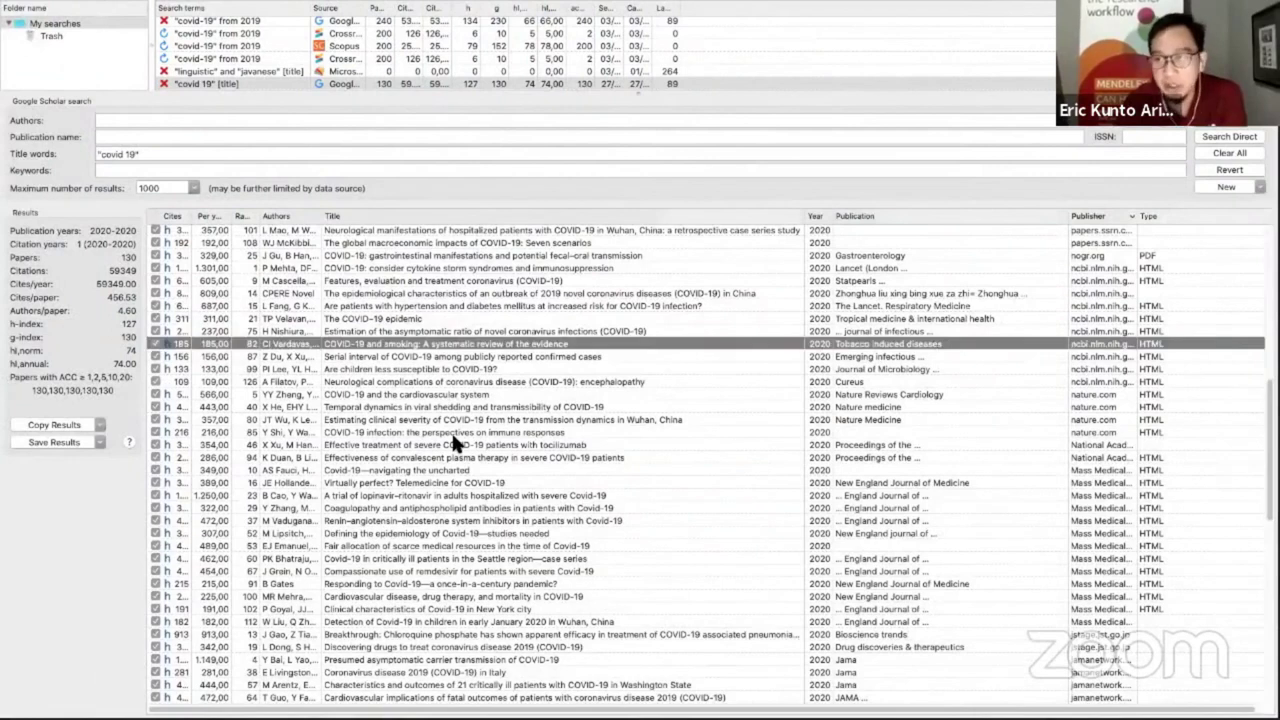
scroll(451, 430, "down", 4)
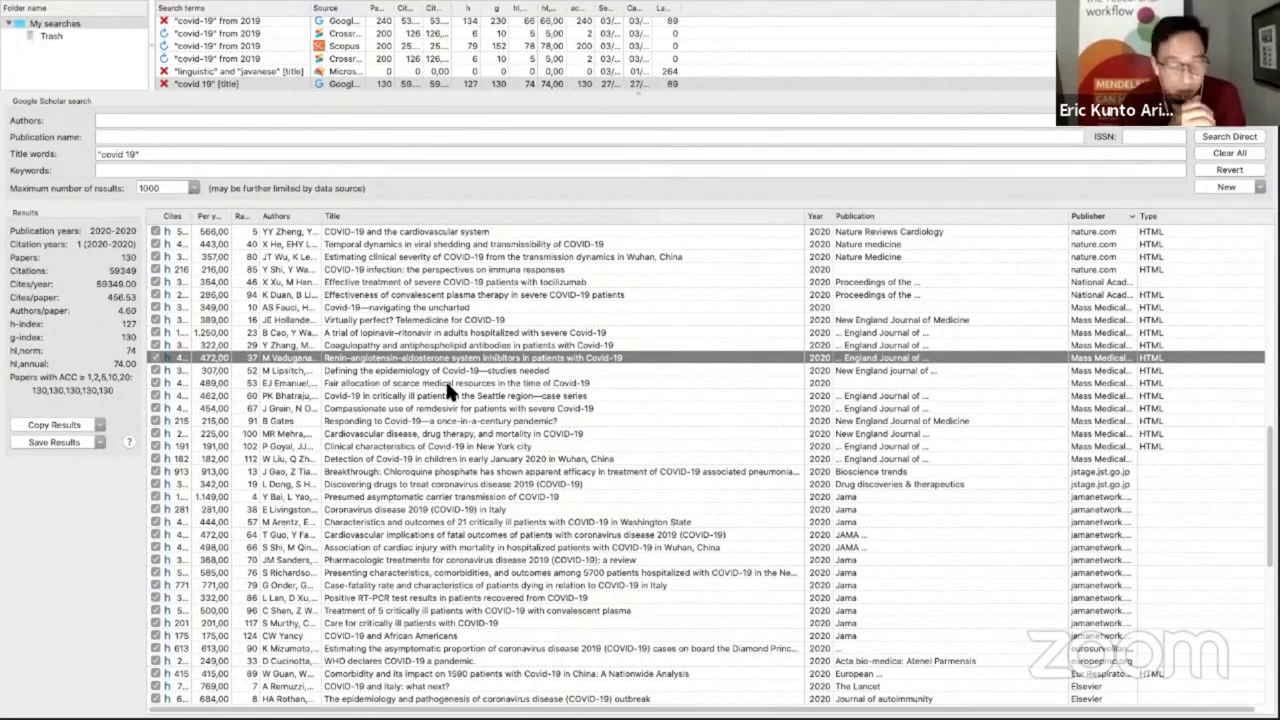
left_click(456, 346)
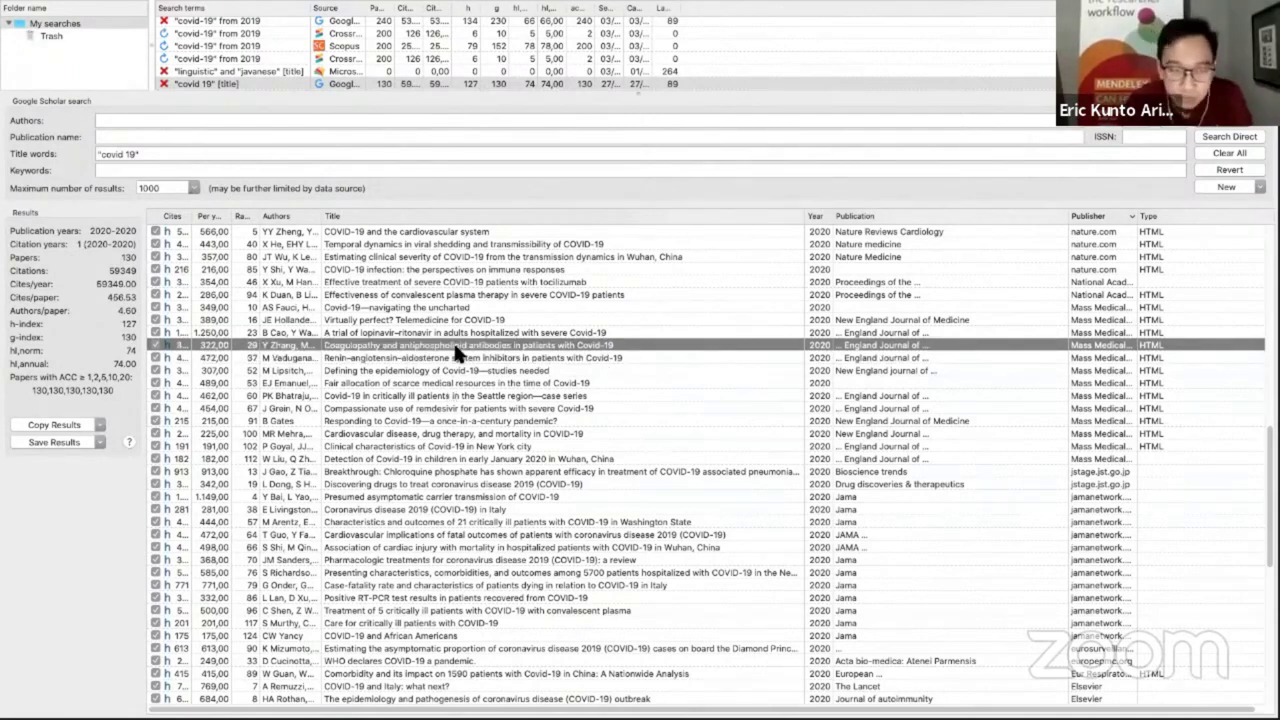
key("super+a")
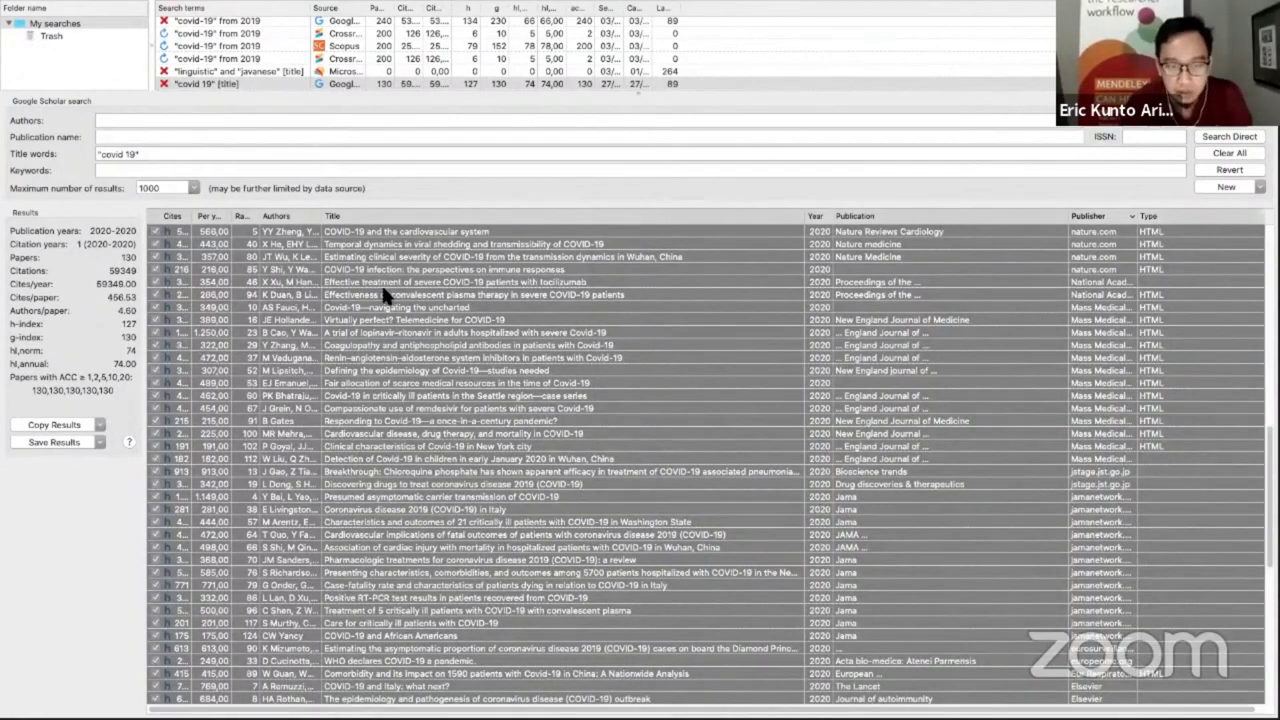
right_click(367, 331)
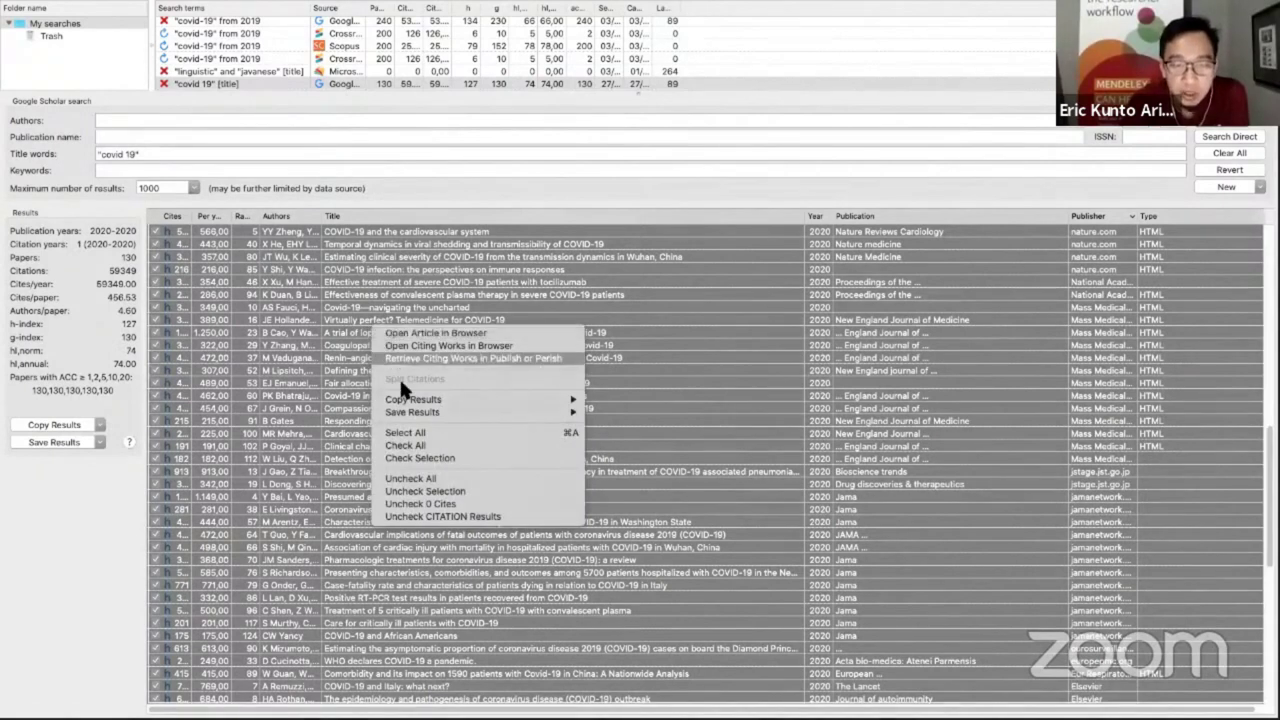
mouse_move(407, 410)
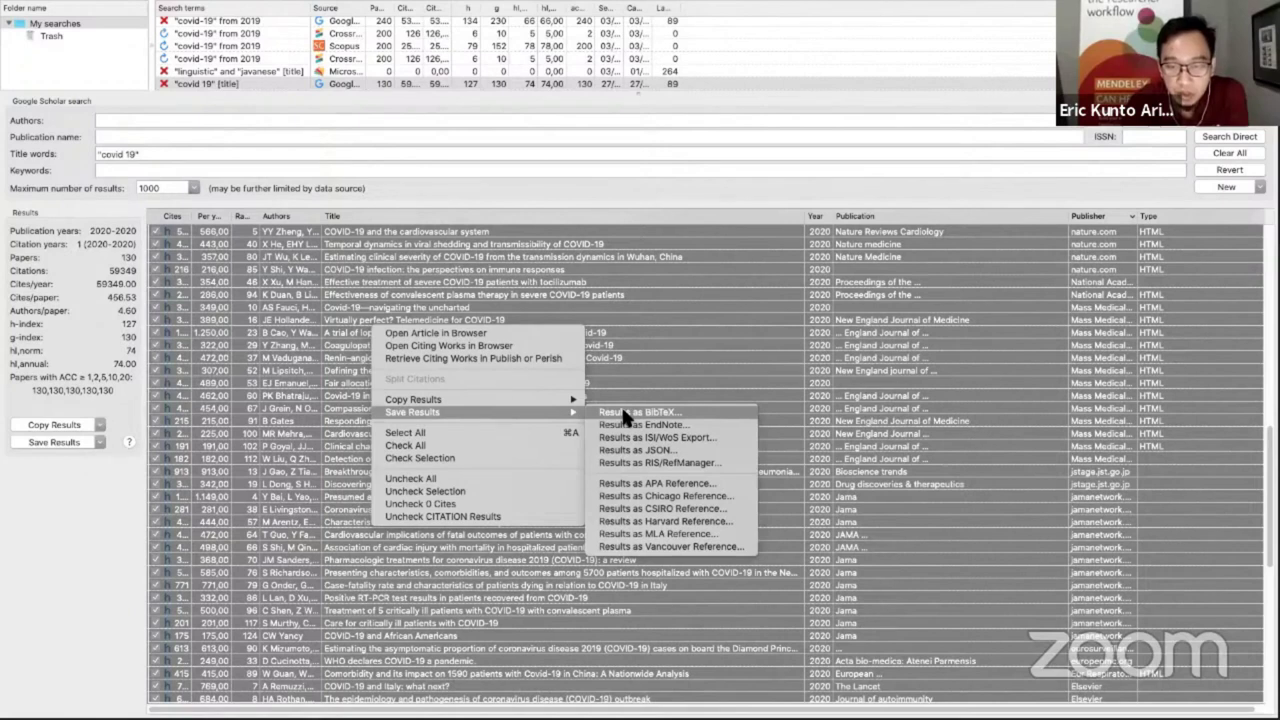
left_click(648, 463)
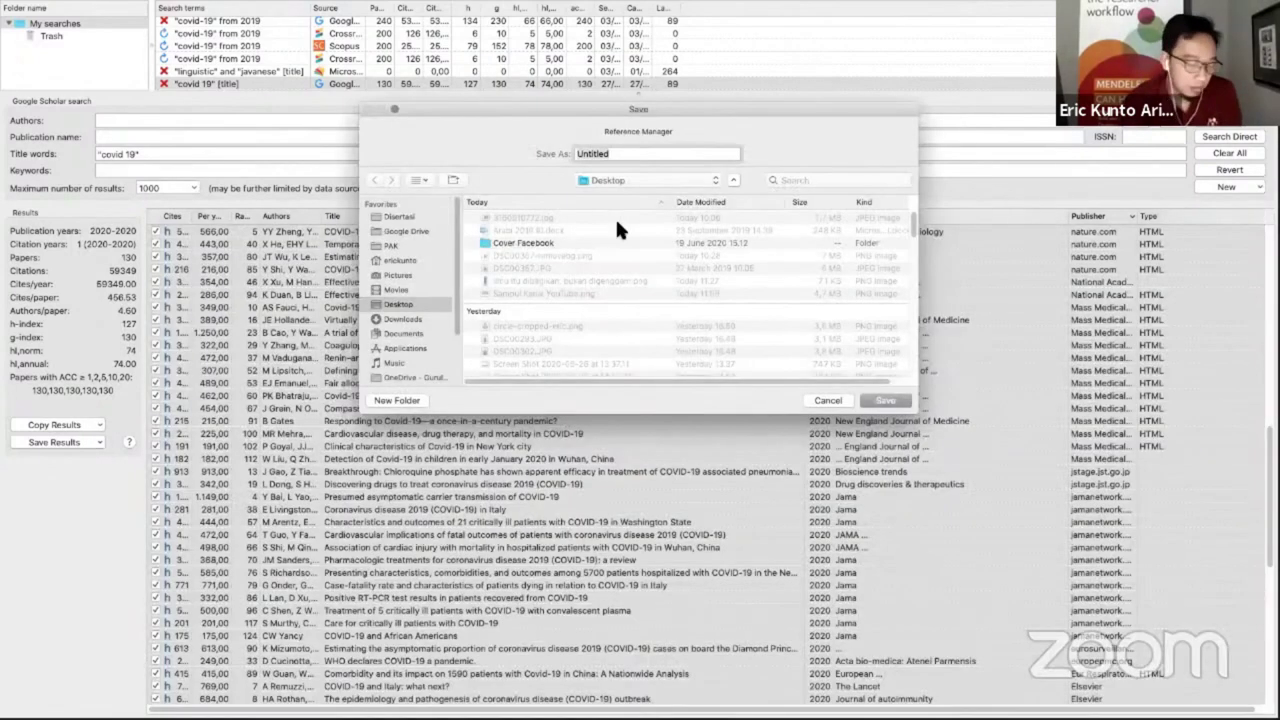
Step: Save the selected results to the Desktop as covid-19-gs-20200626
type("covid-19")
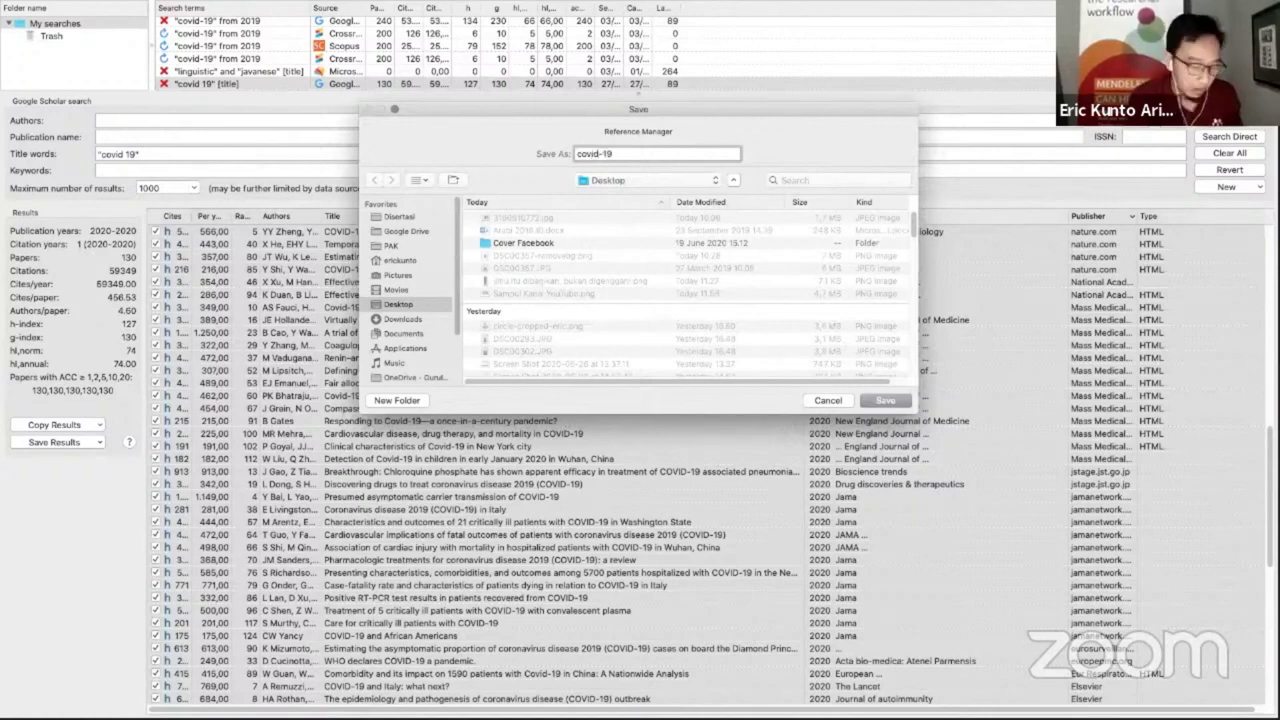
type("-gs")
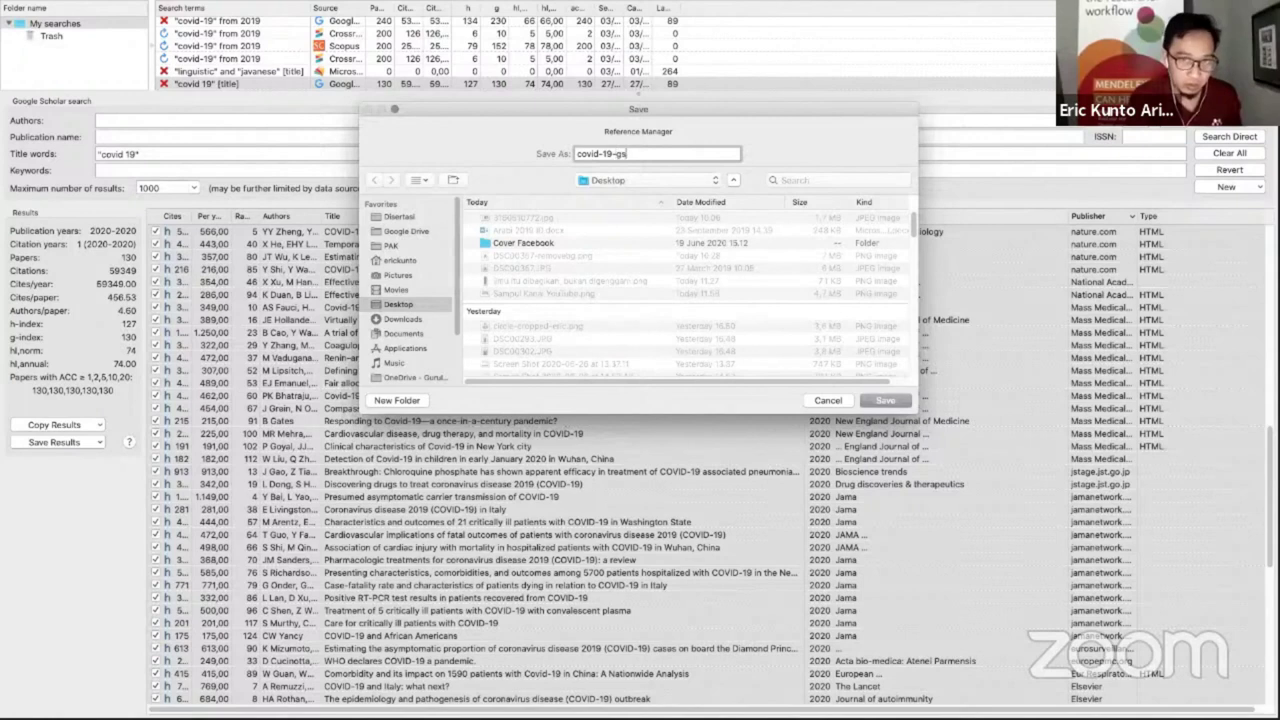
type("-2020")
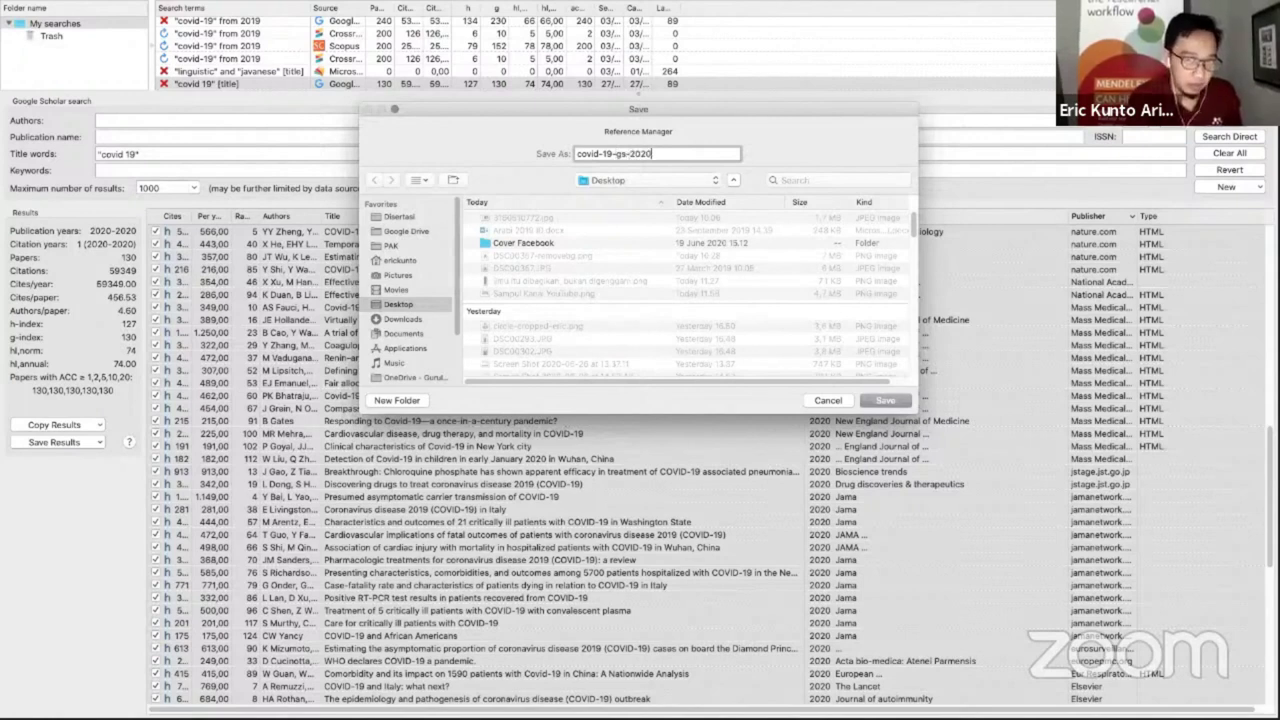
type("062")
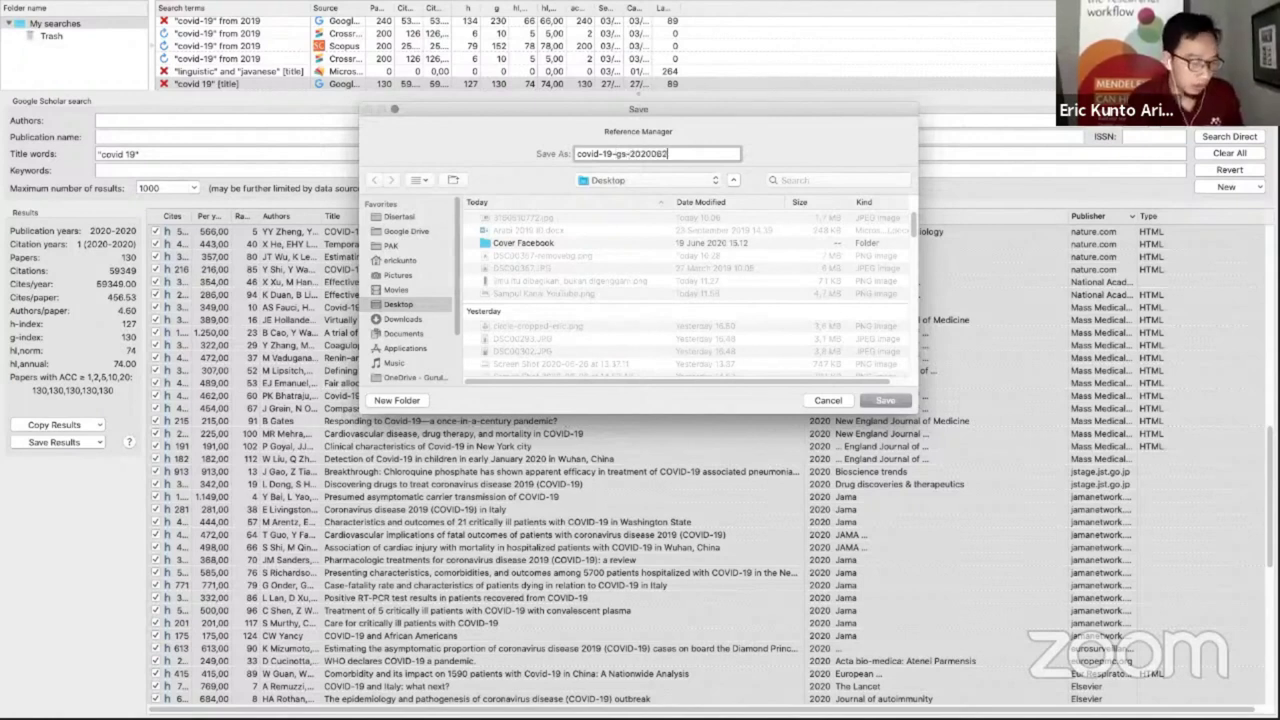
type("6")
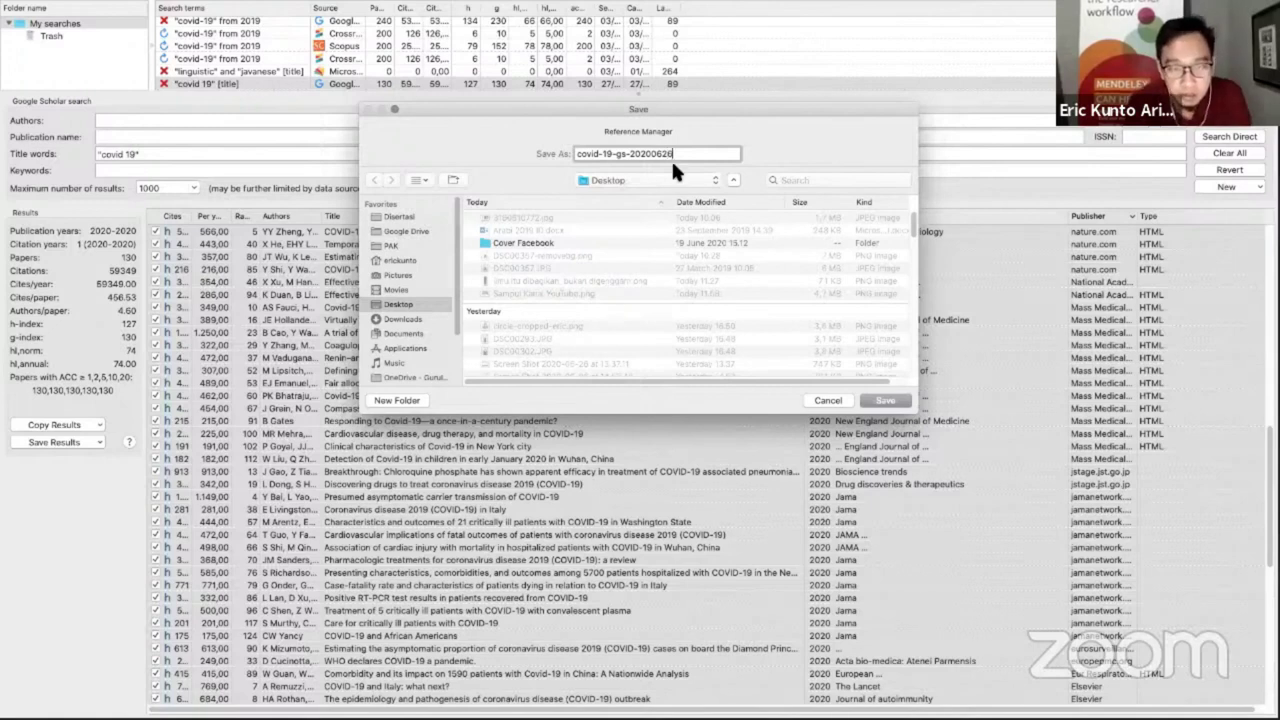
left_click(877, 400)
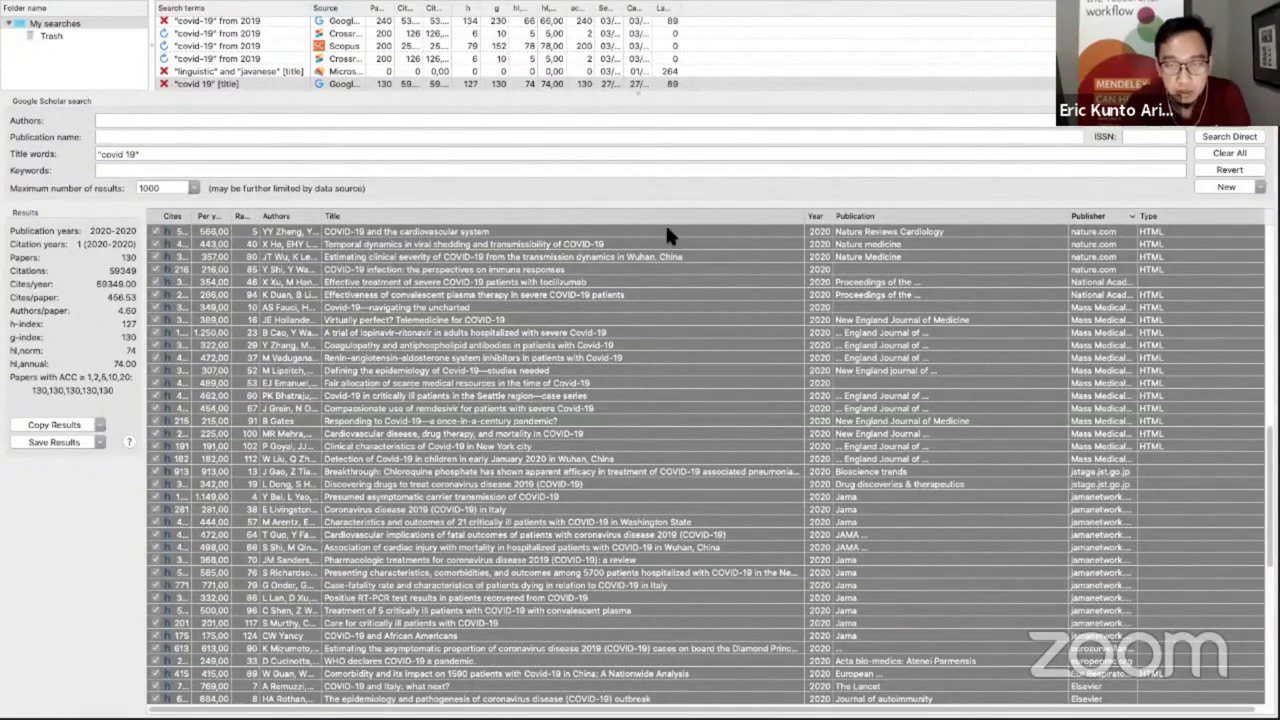
Step: Switch to Mendeley Desktop and create a new library folder named covid-19
key("ctrl+Right")
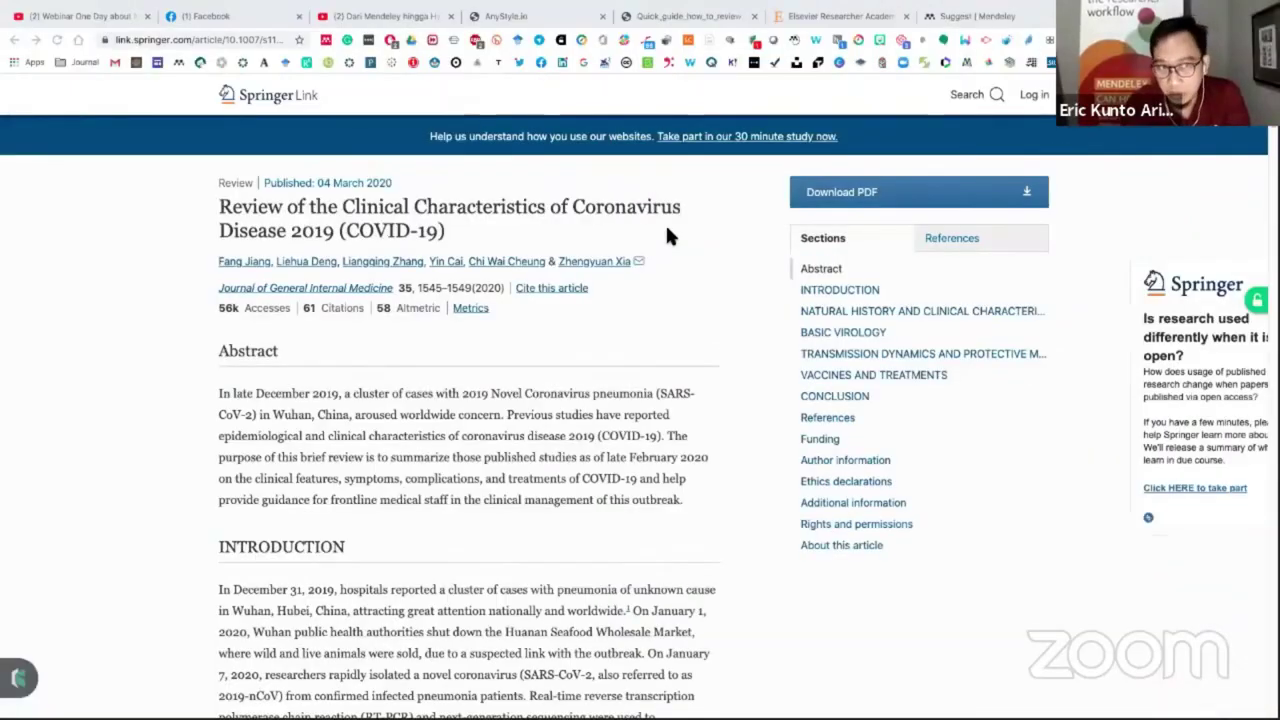
key("super+Tab")
left_click(291, 145)
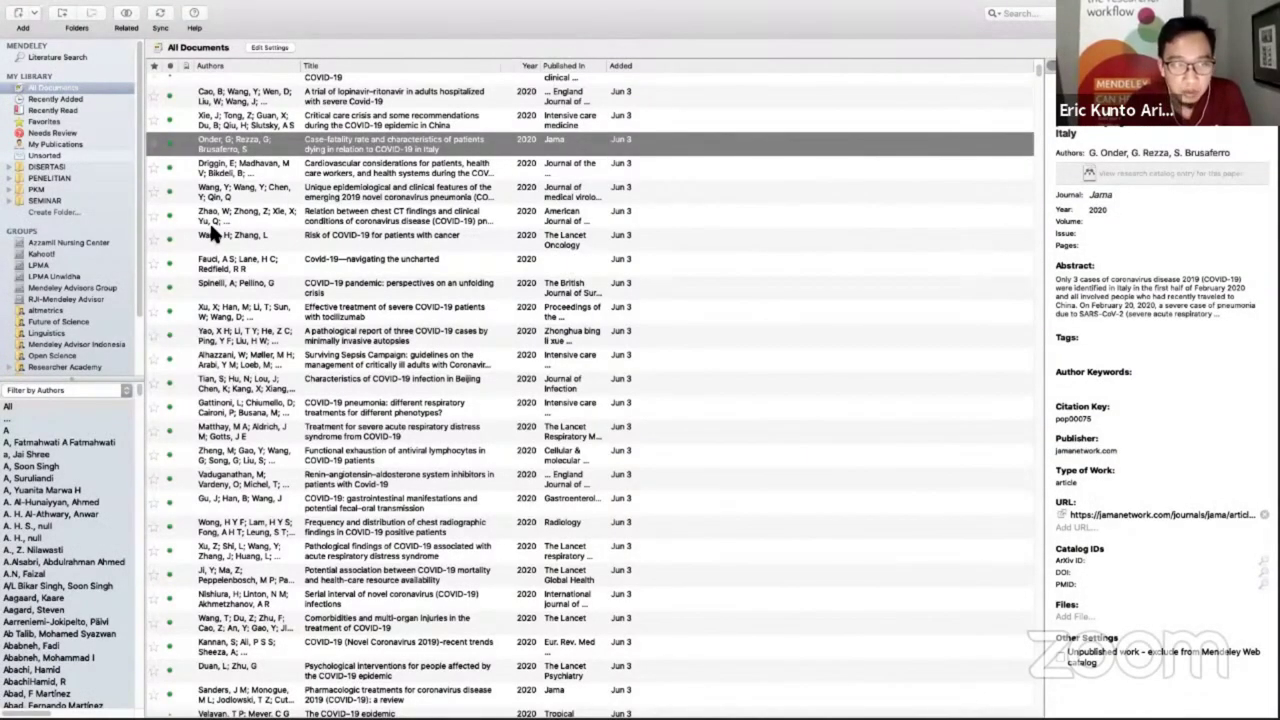
left_click(55, 213)
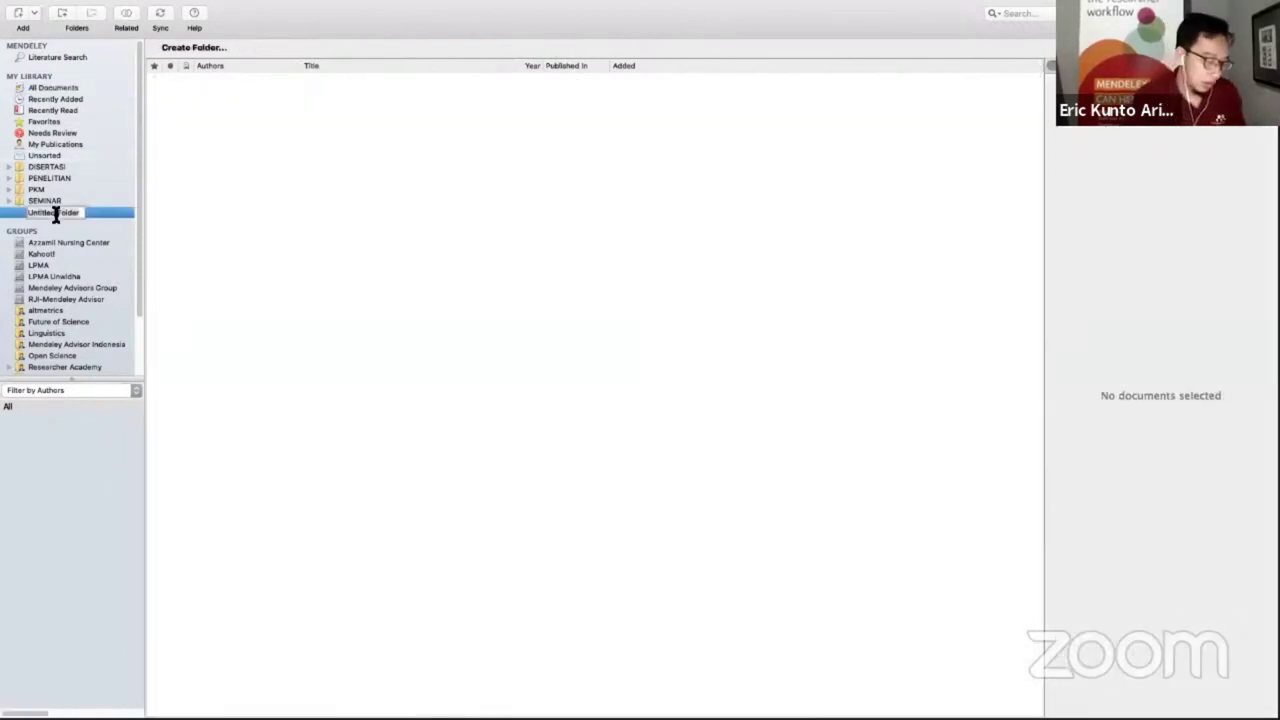
type("covid")
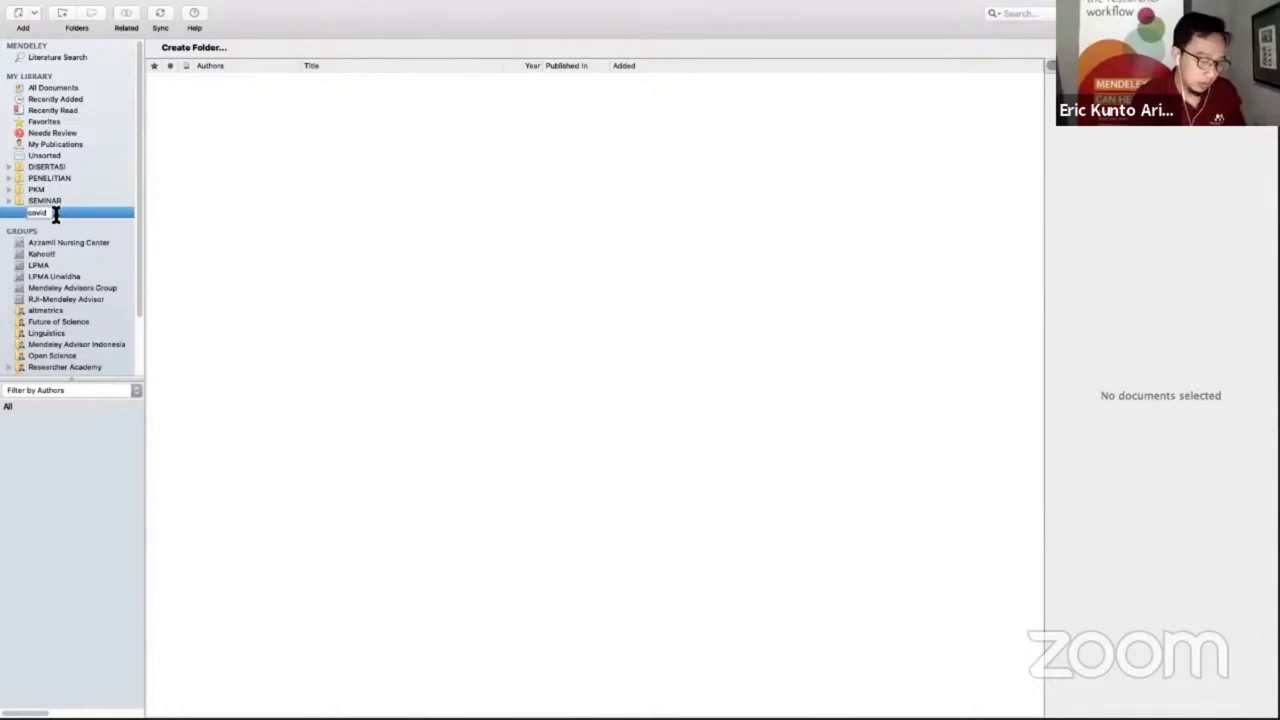
type("-19")
key("Return")
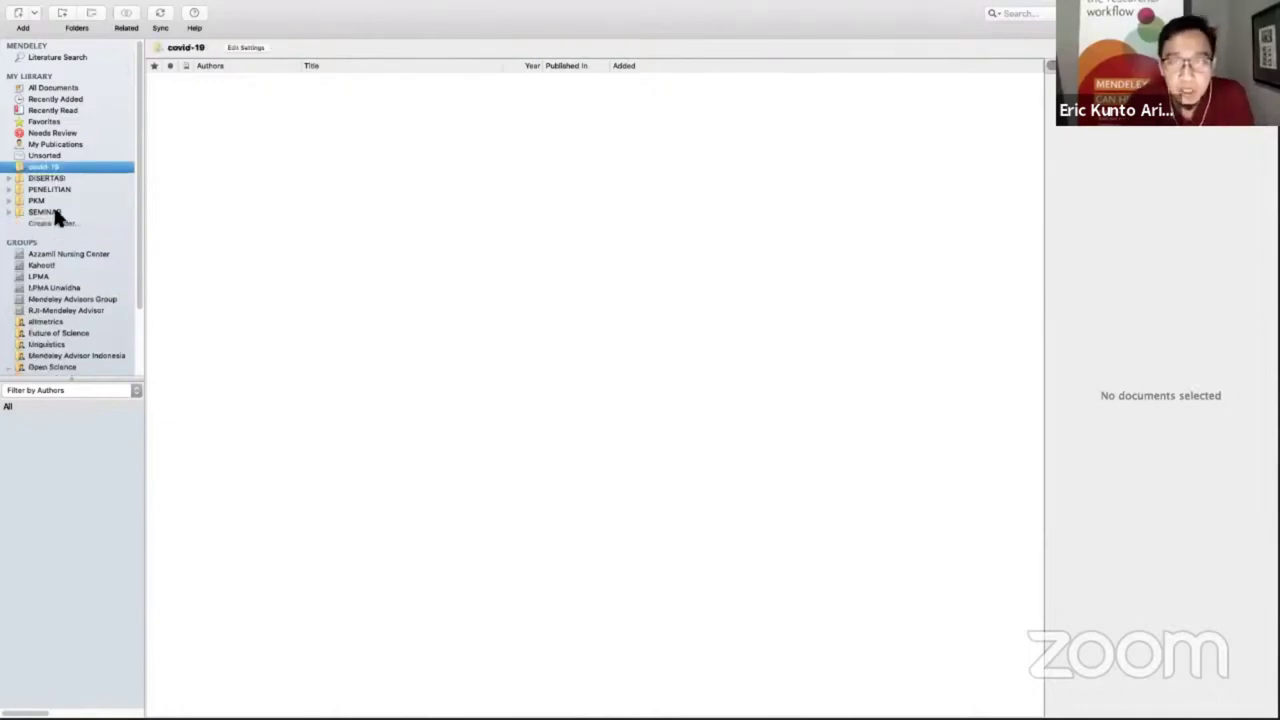
Step: Import covid-19-gs-20200626.ris from the Desktop into the covid-19 folder as an RIS file
left_click(391, 170)
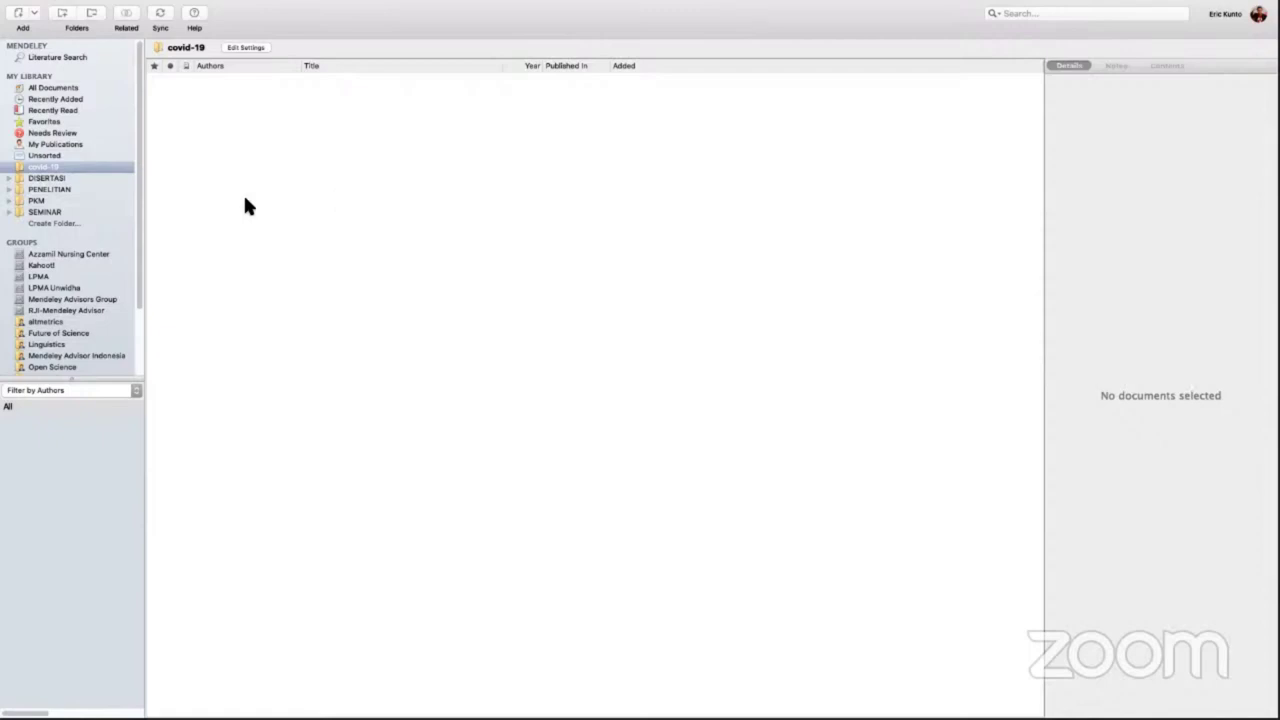
mouse_move(245, 5)
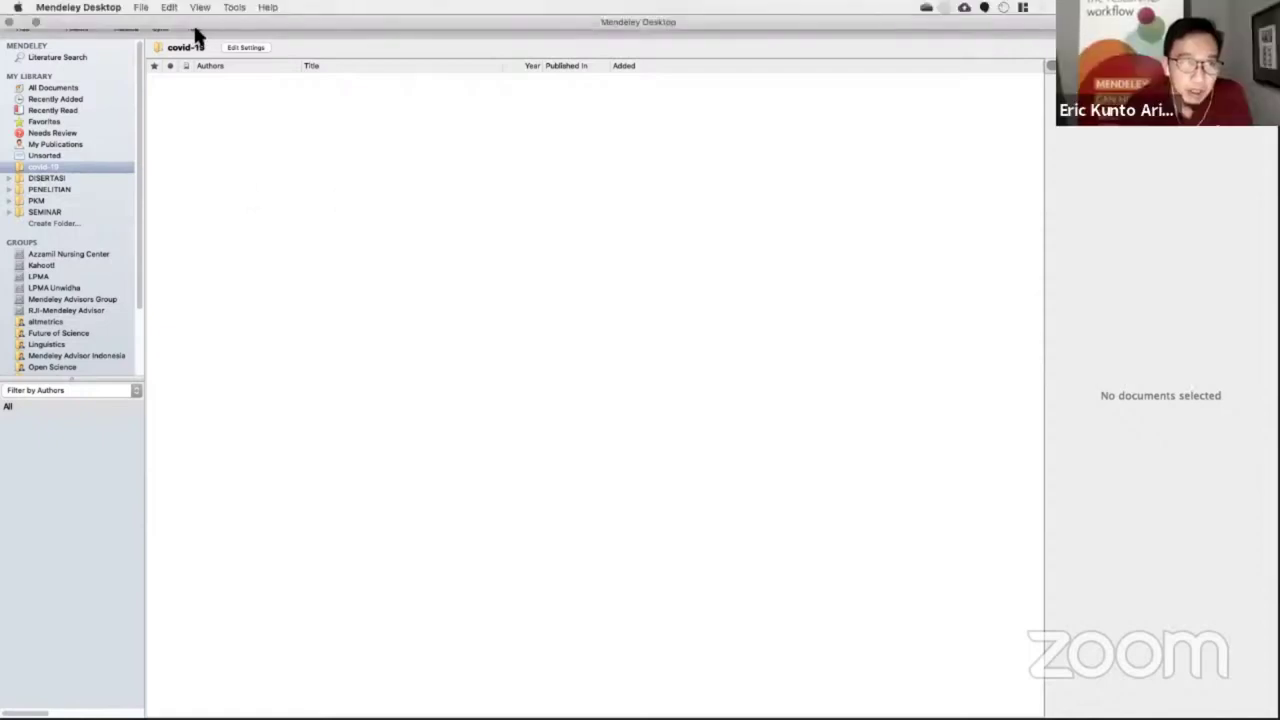
left_click(140, 8)
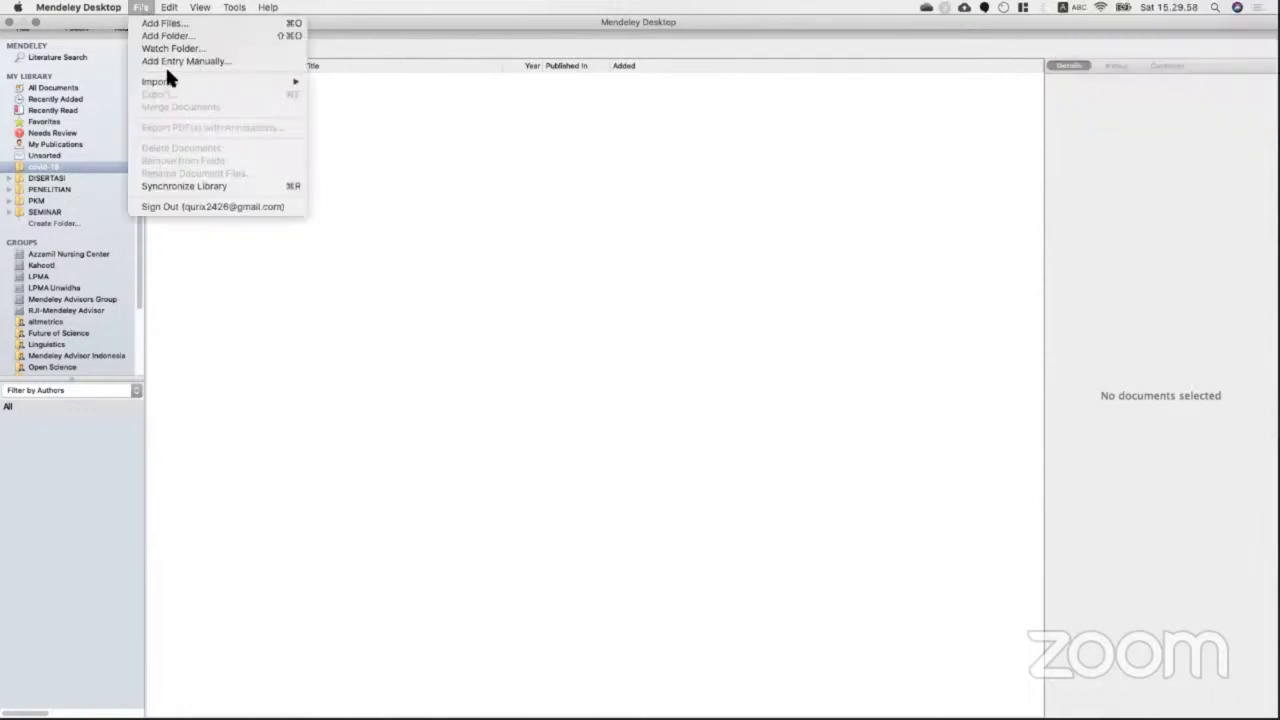
mouse_move(173, 82)
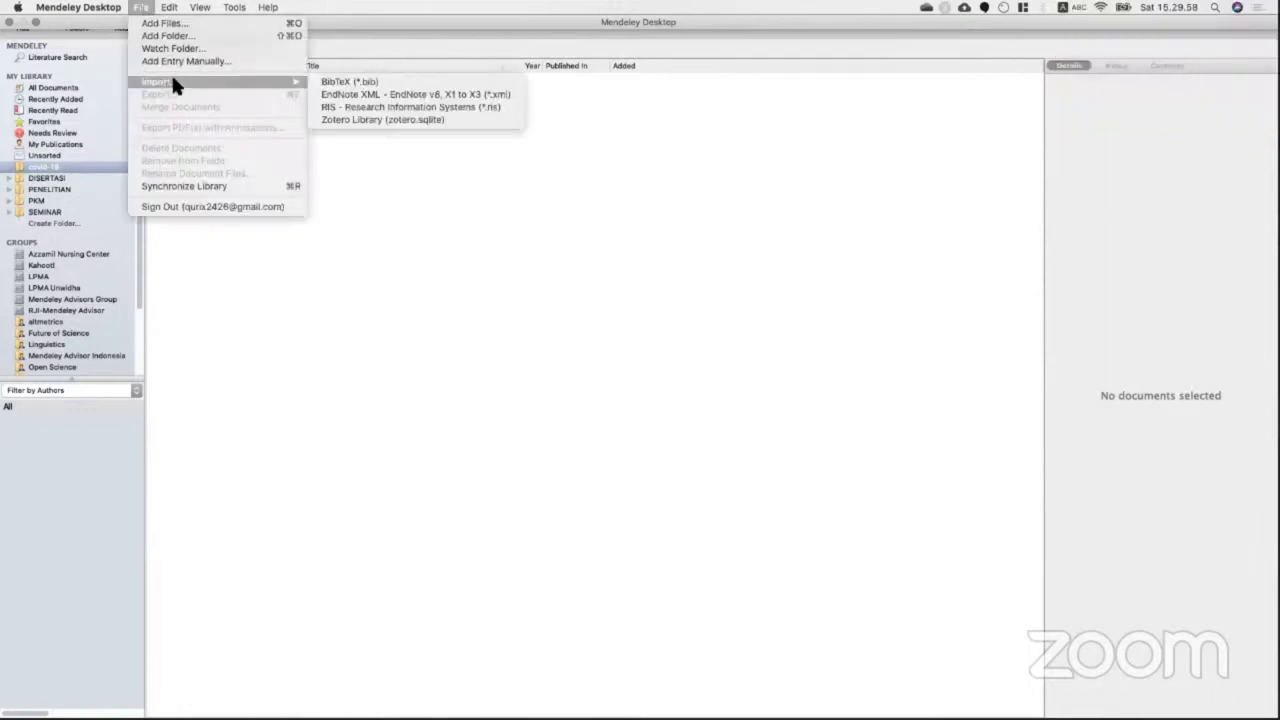
left_click(331, 106)
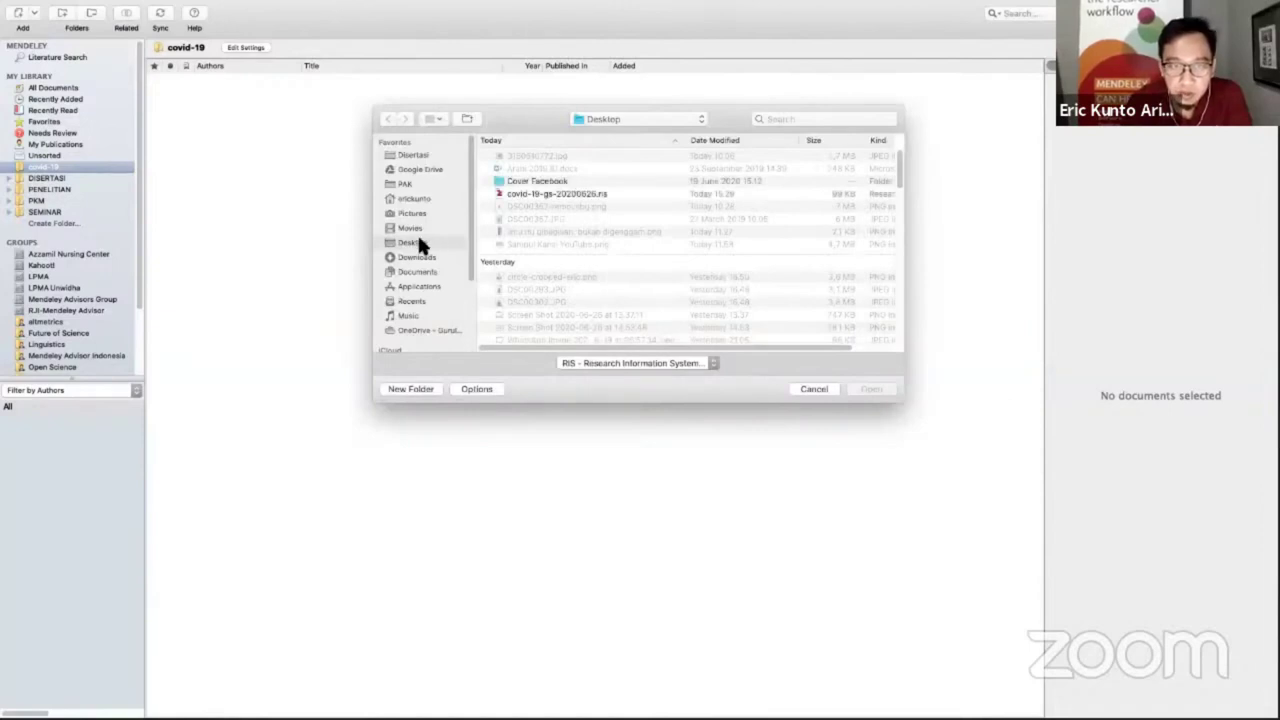
left_click(537, 190)
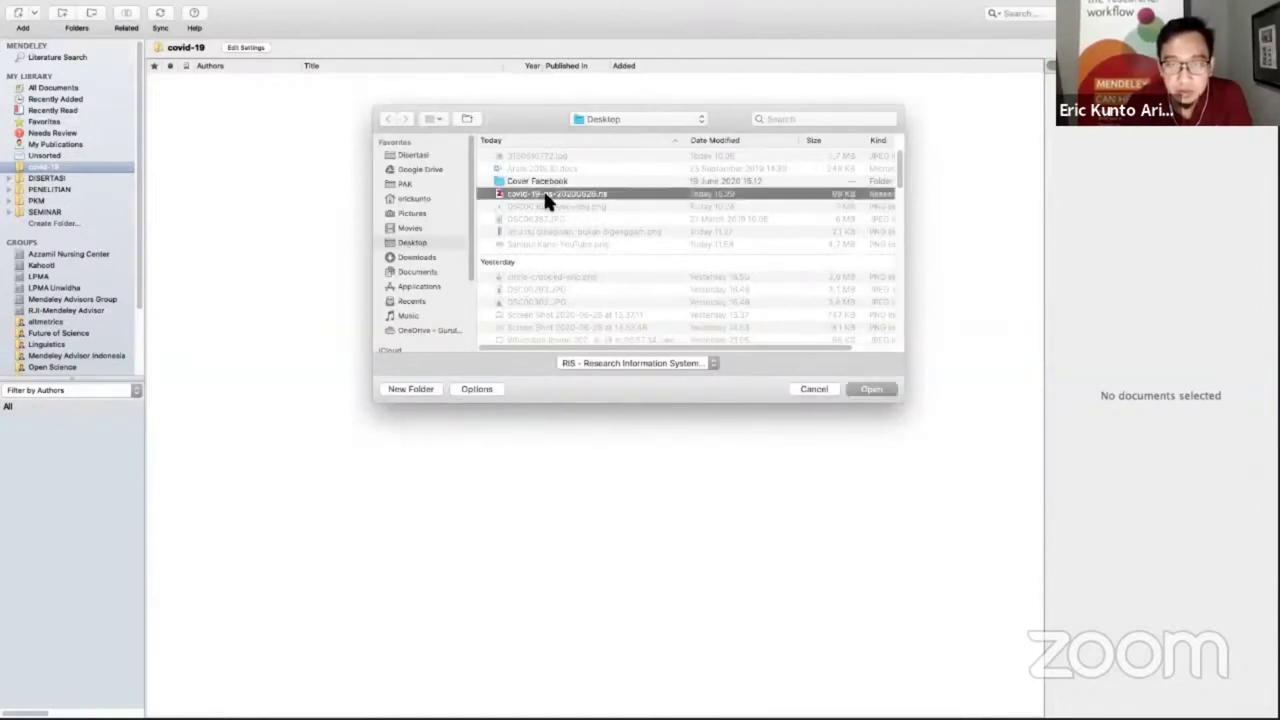
left_click(869, 389)
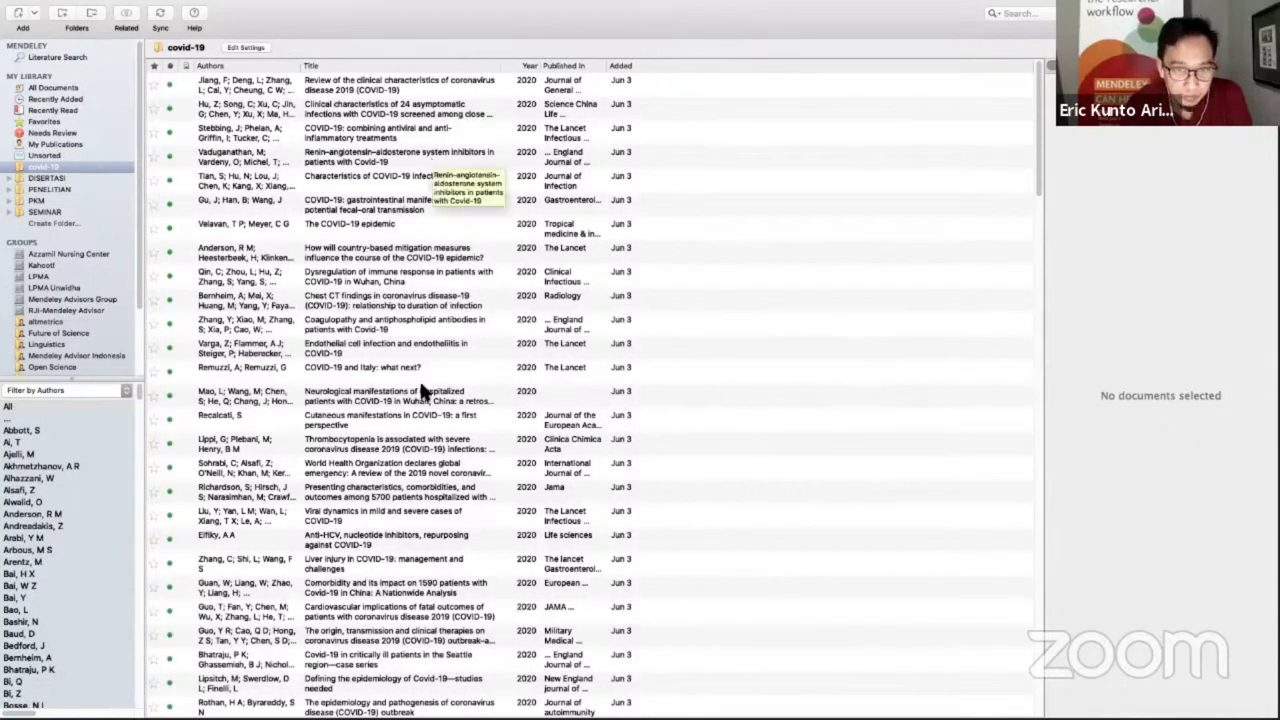
Step: Look through the full list of imported references in the covid-19 folder, from first to last
scroll(420, 390, "down", 1)
scroll(420, 390, "down", 10)
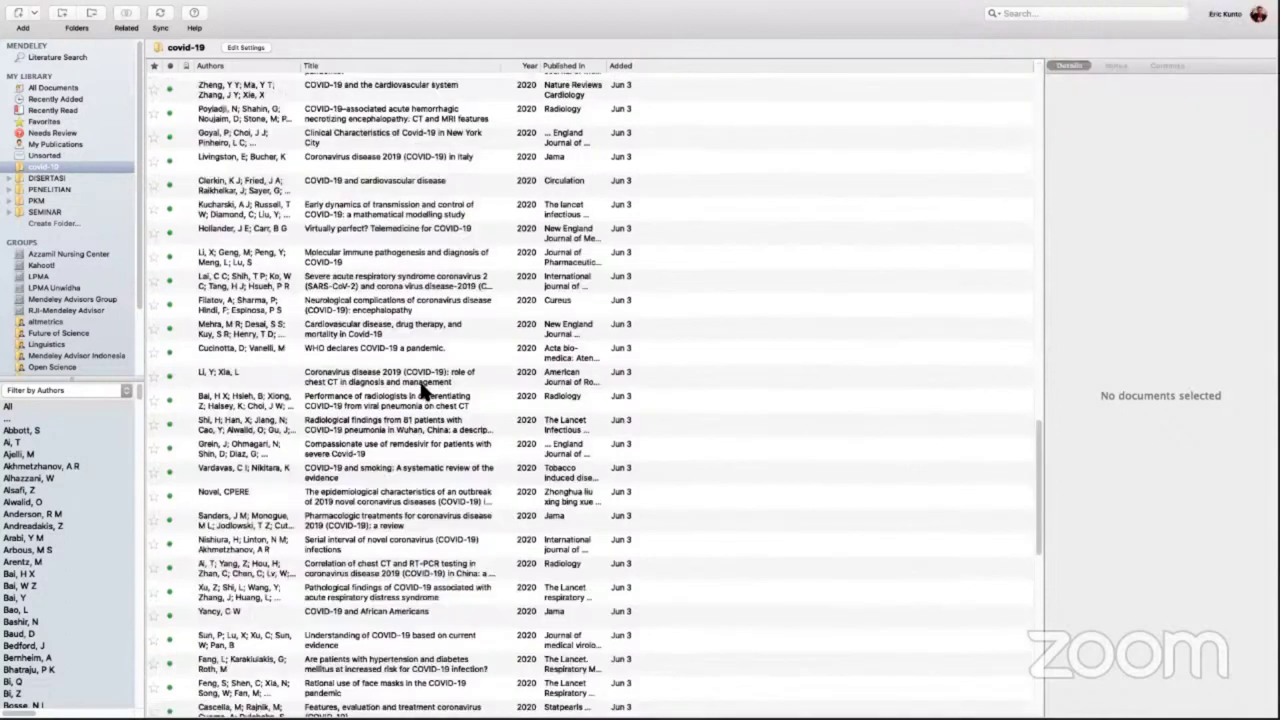
scroll(422, 390, "down", 10)
scroll(422, 390, "up", 3)
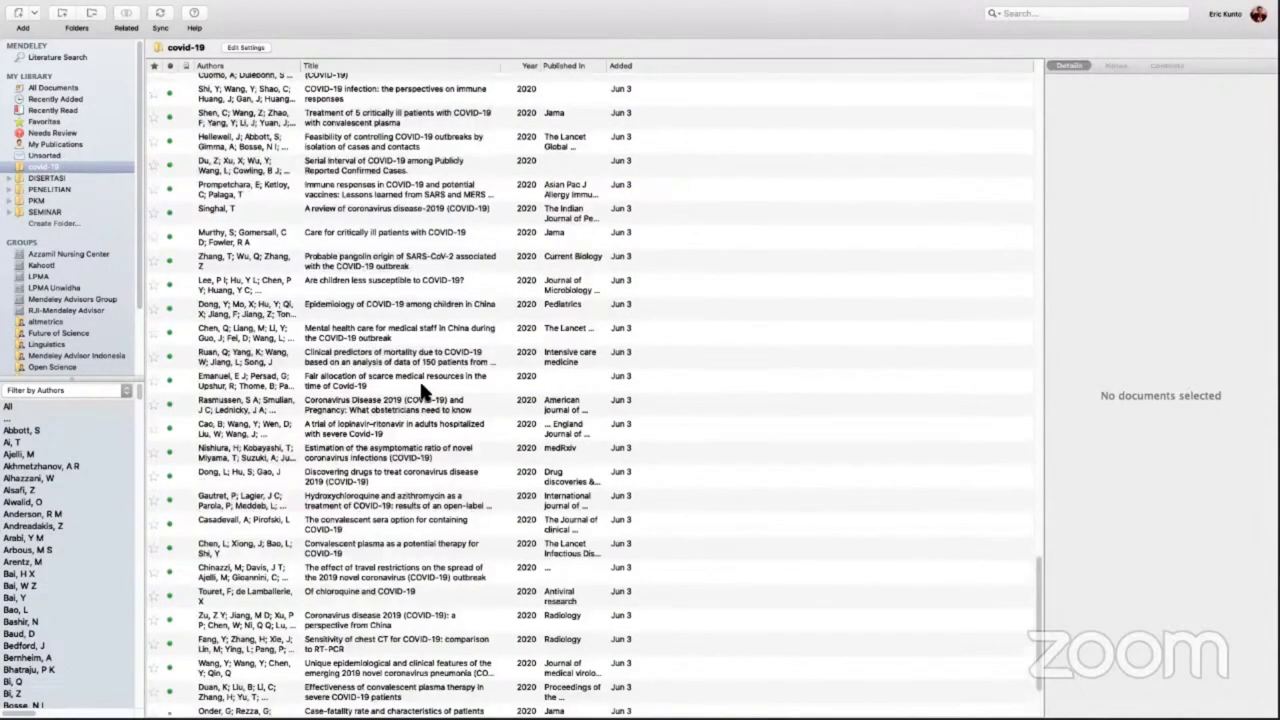
scroll(422, 390, "up", 10)
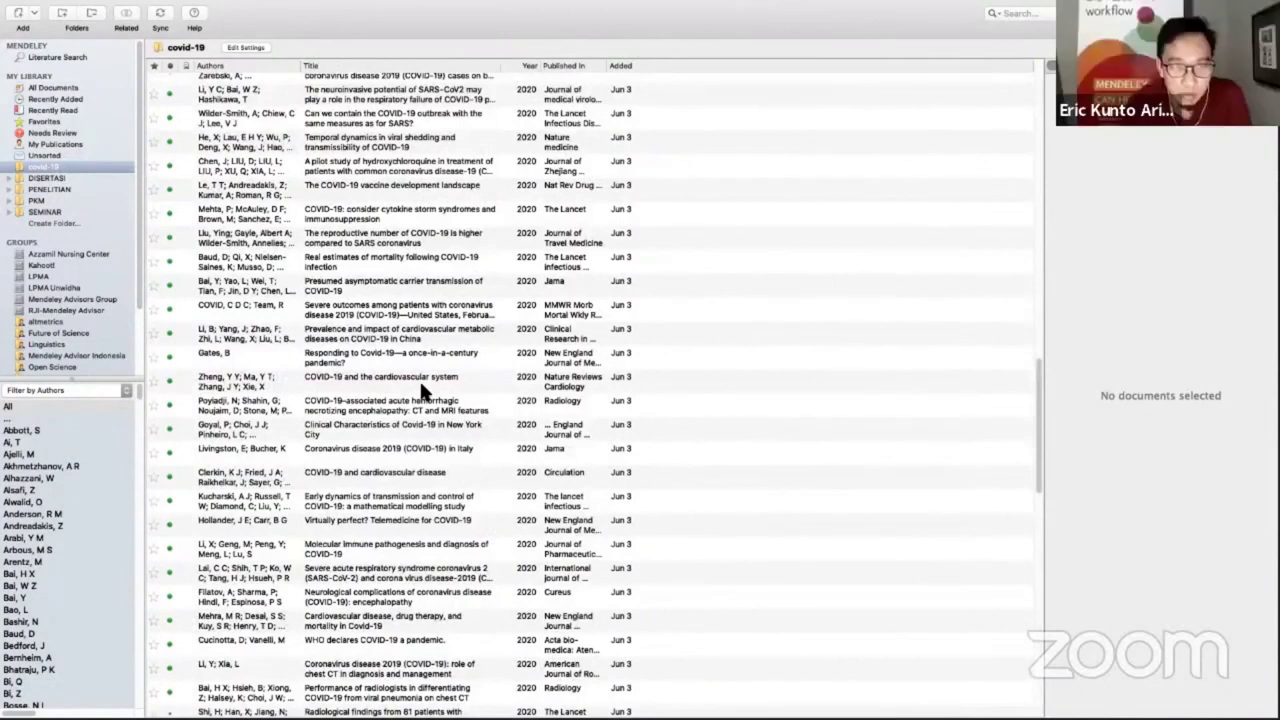
scroll(422, 390, "up", 10)
scroll(422, 392, "up", 6)
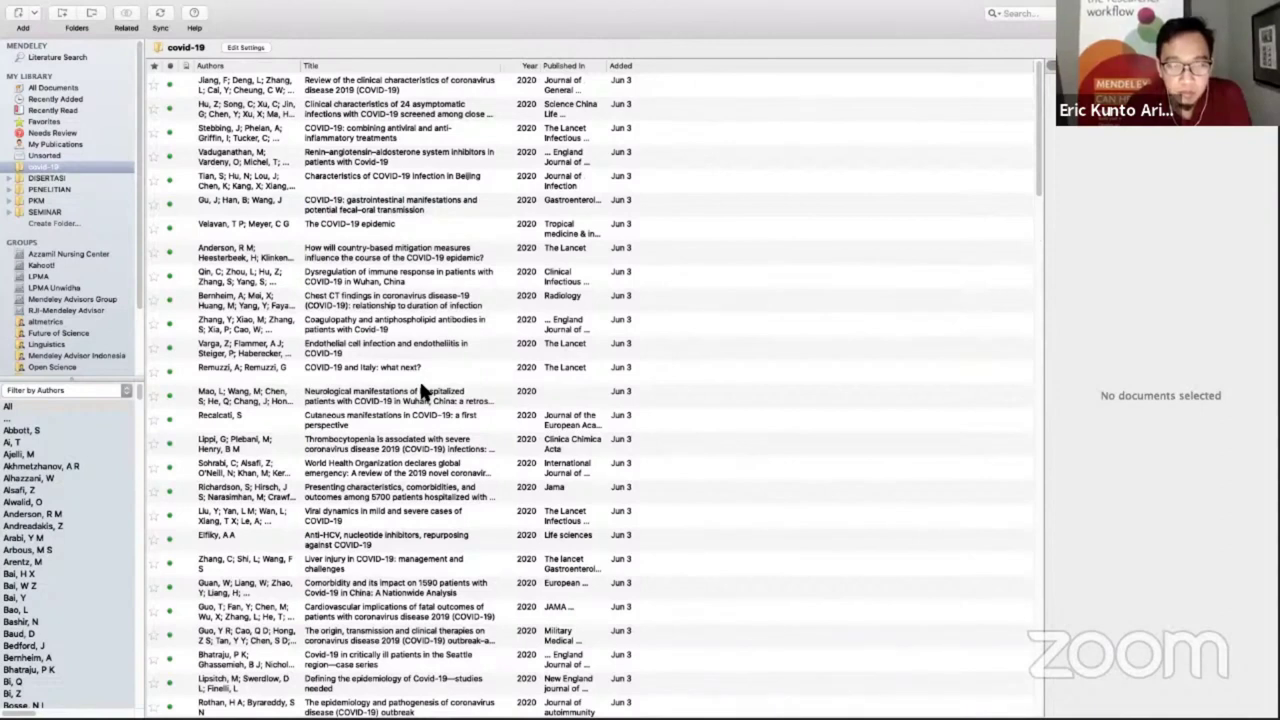
scroll(420, 390, "down", 10)
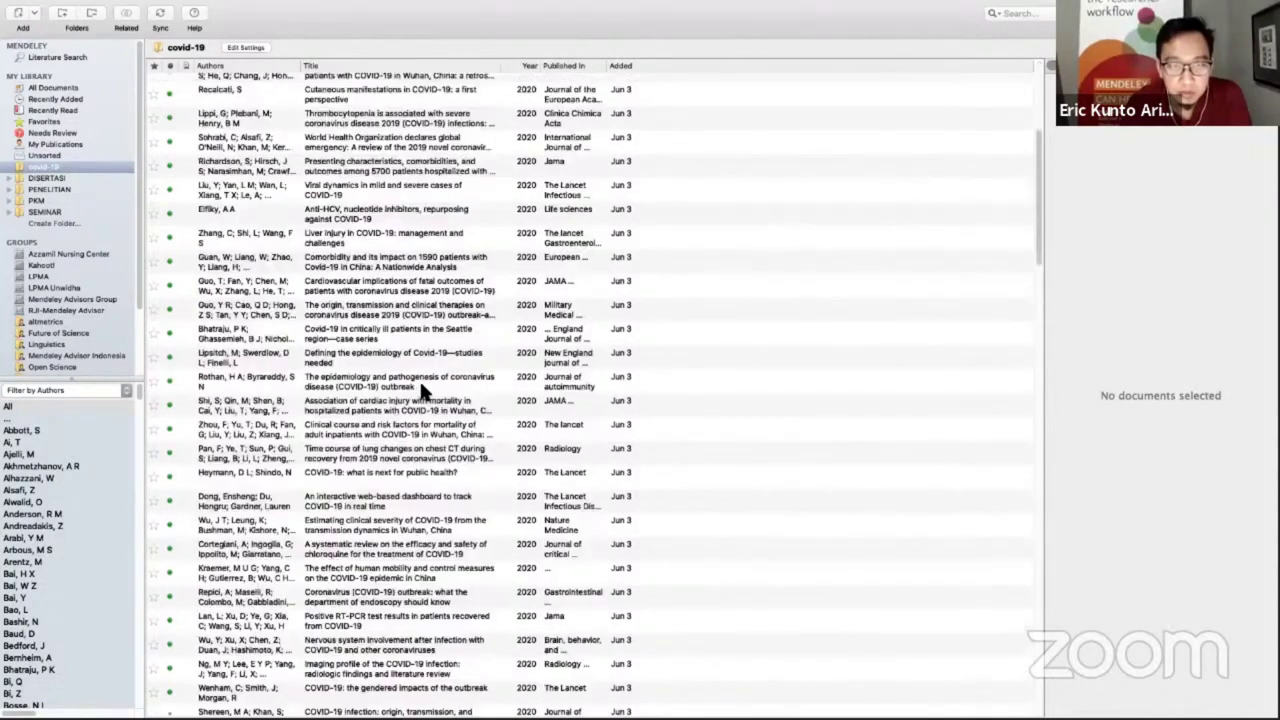
scroll(415, 300, "down", 10)
scroll(419, 190, "down", 10)
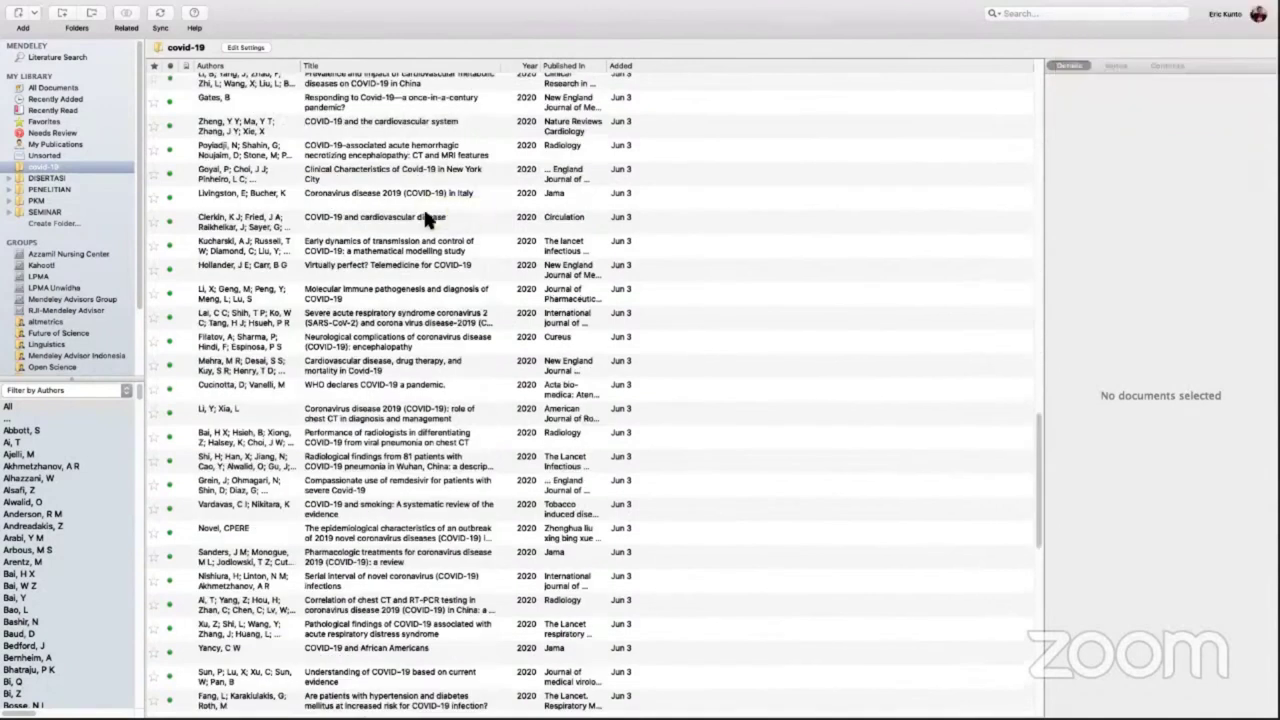
scroll(425, 218, "down", 10)
scroll(425, 218, "down", 5)
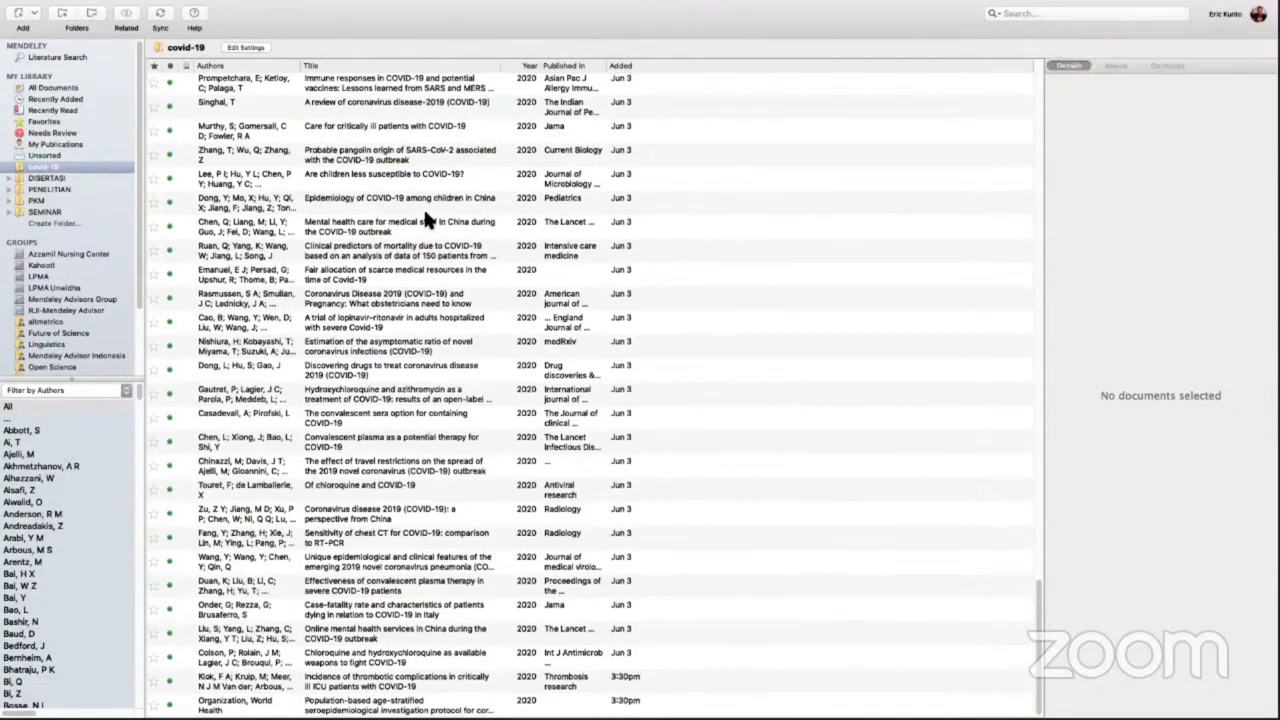
scroll(425, 218, "down", 10)
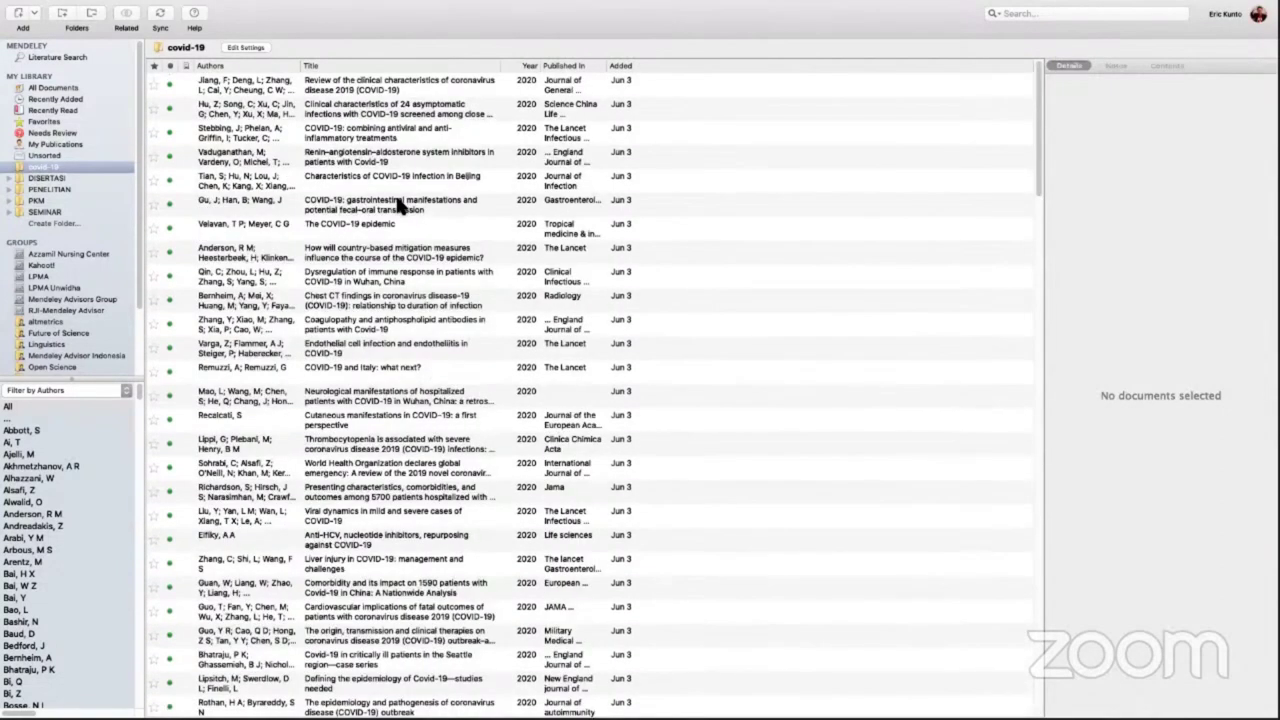
Step: Clear the documents from the covid-19 folder and import covid-19-gs-20200626.ris from the Desktop again as an RIS file
left_click(397, 204)
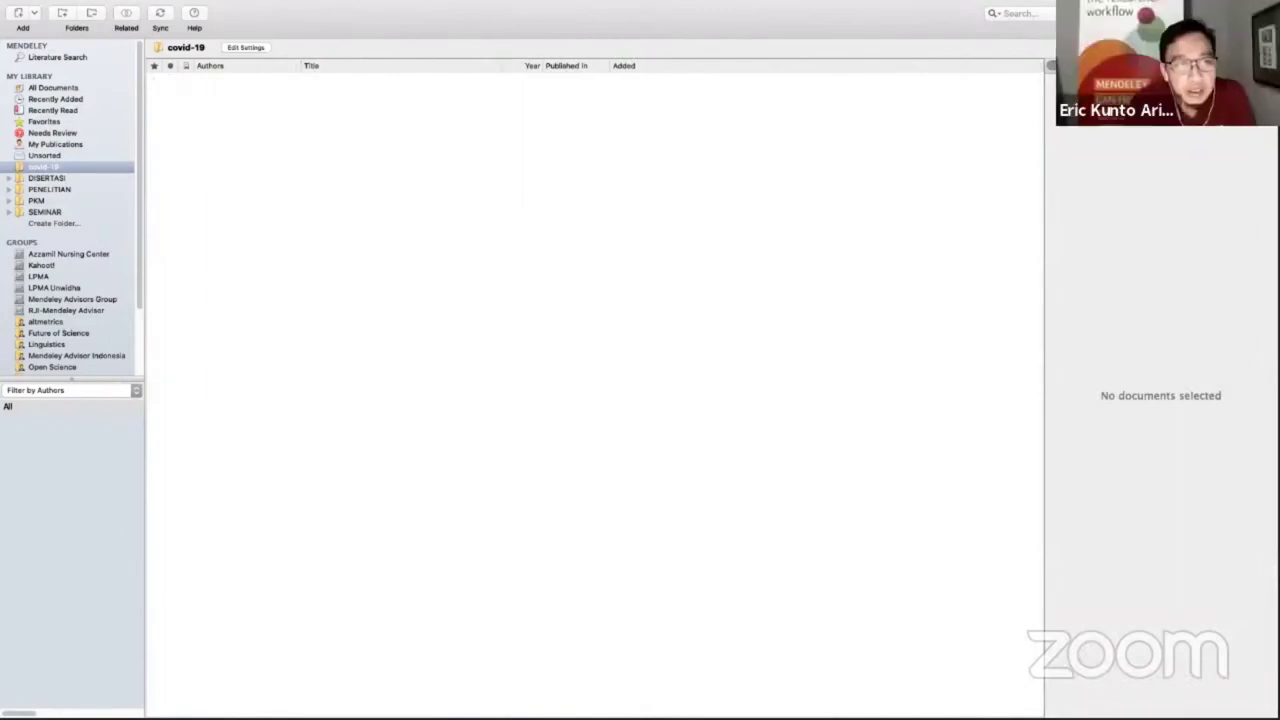
left_click(141, 7)
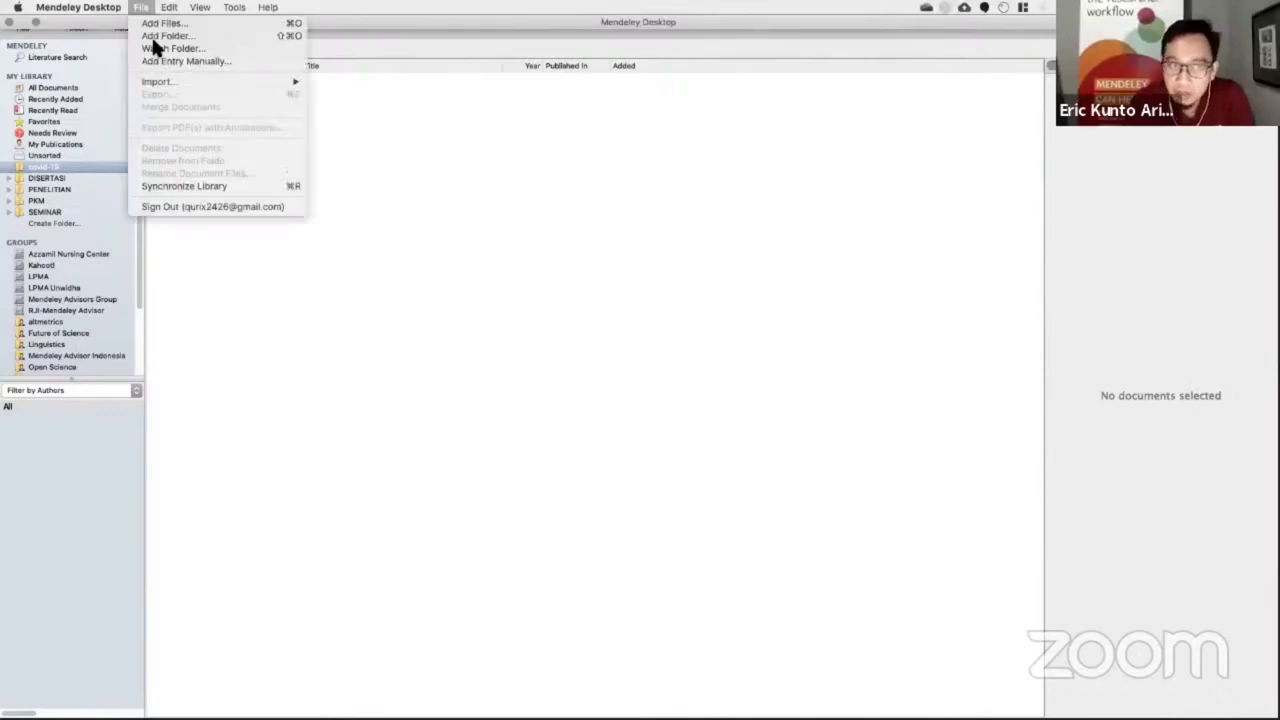
mouse_move(156, 84)
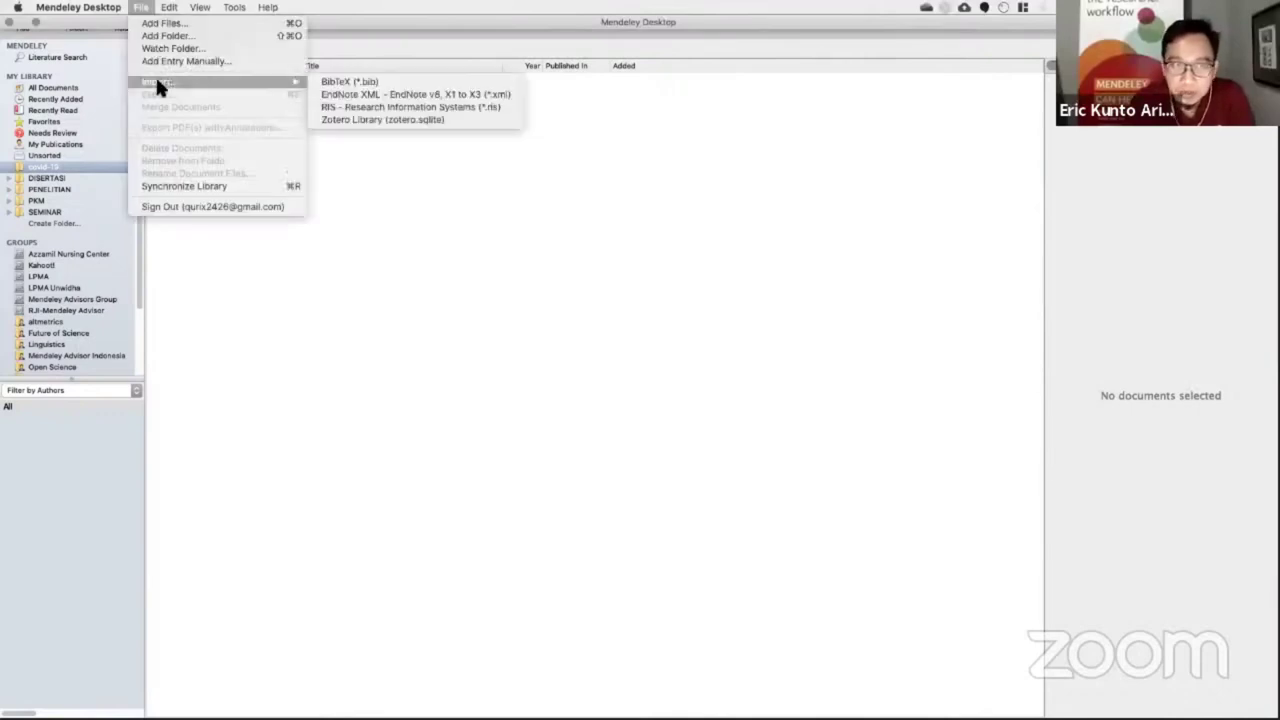
left_click(334, 106)
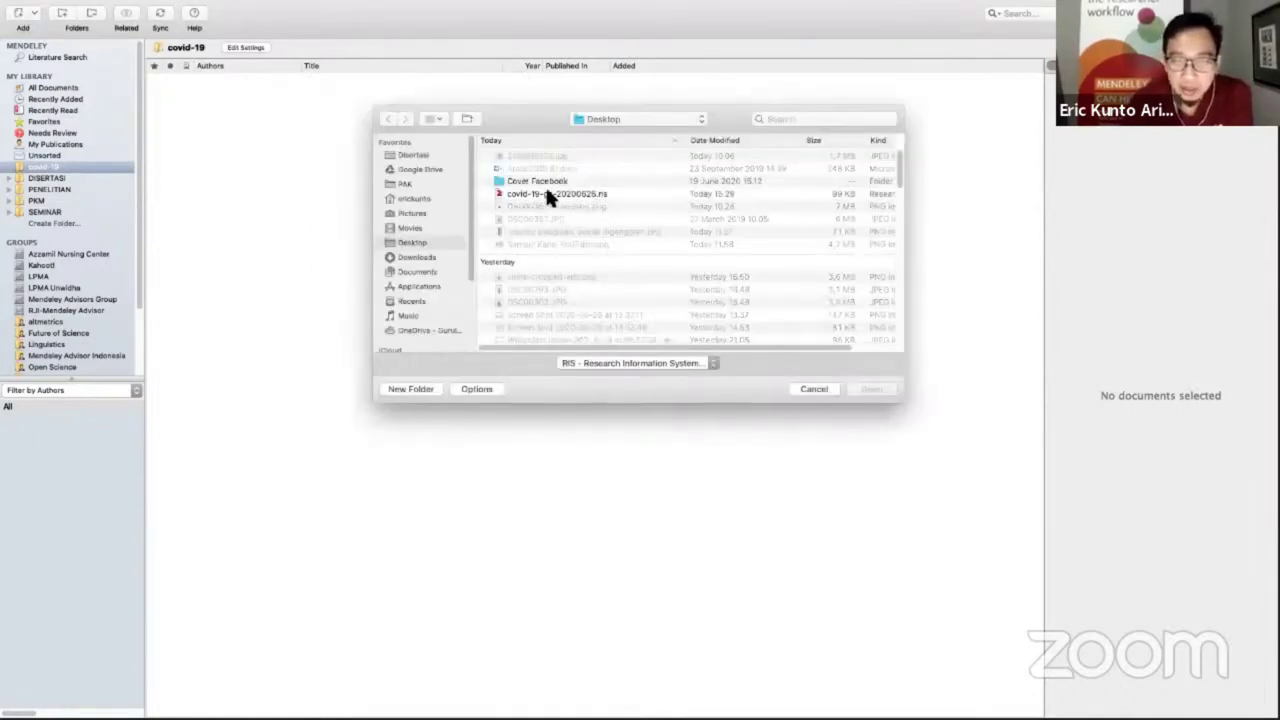
left_click(586, 194)
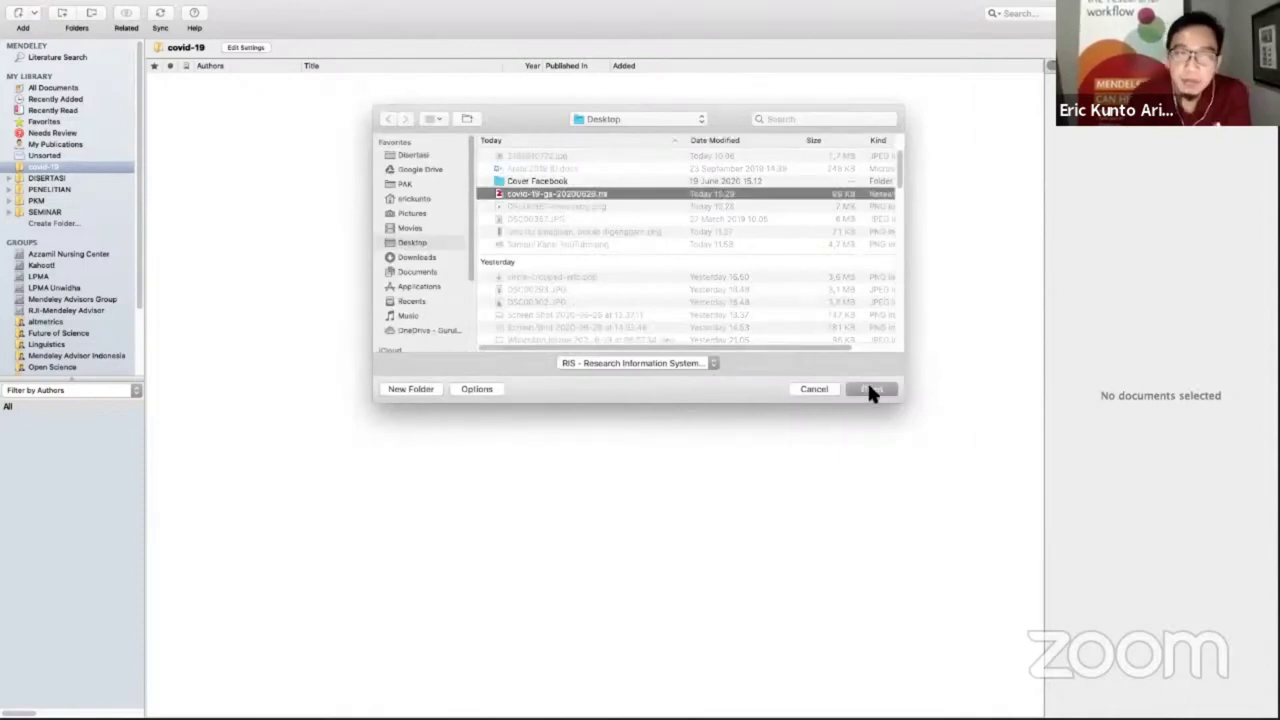
left_click(869, 389)
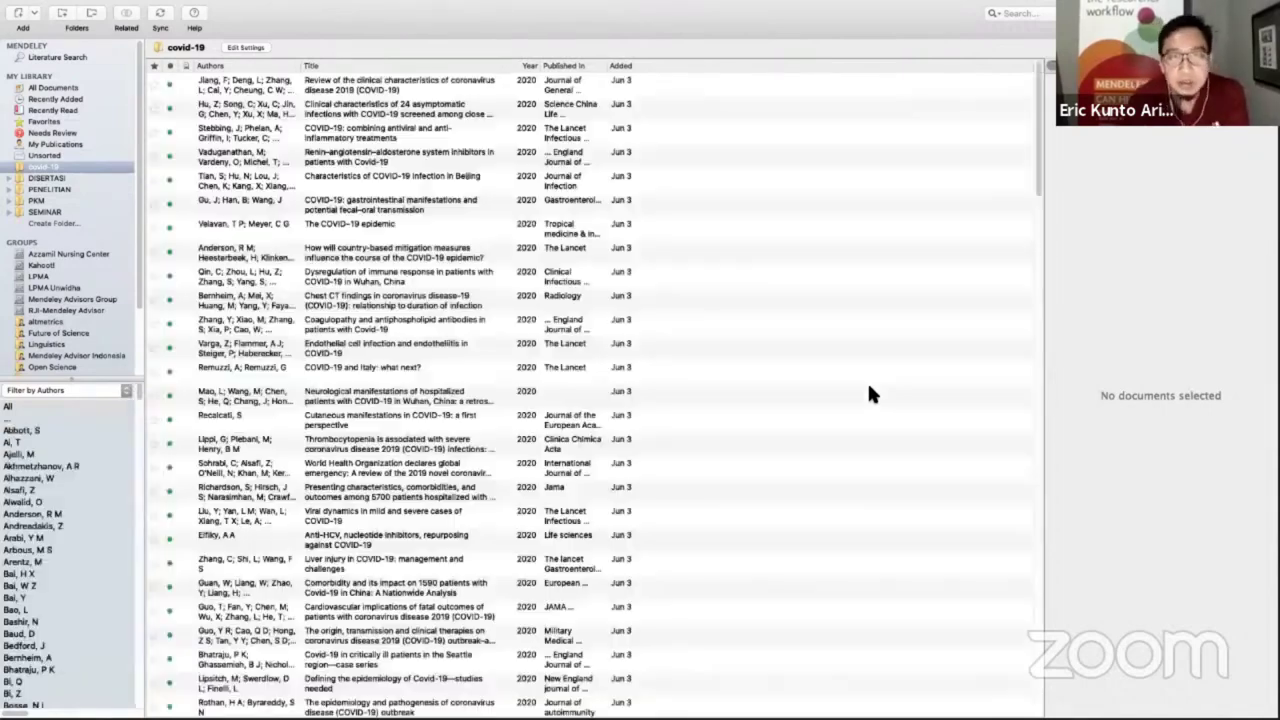
Step: Examine the details of the asymptomatic infections and gastrointestinal manifestations articles, and browse the rest of the imported references
left_click(430, 122)
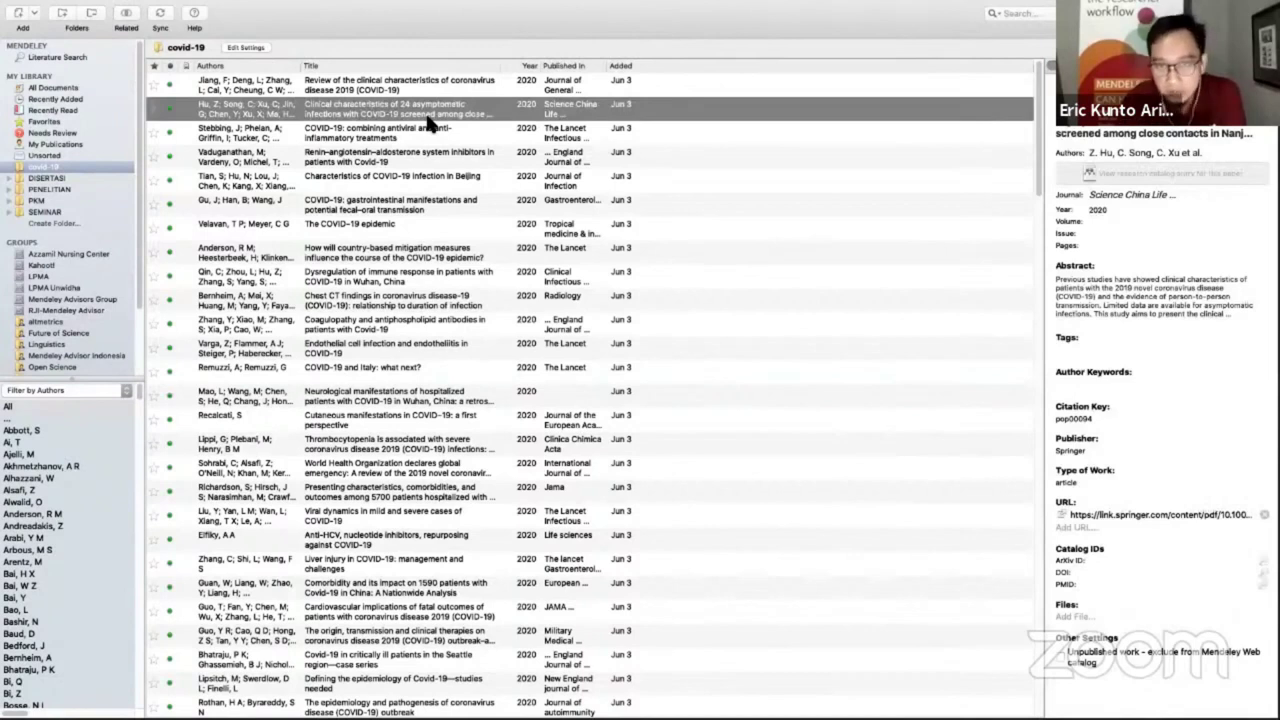
left_click(396, 211)
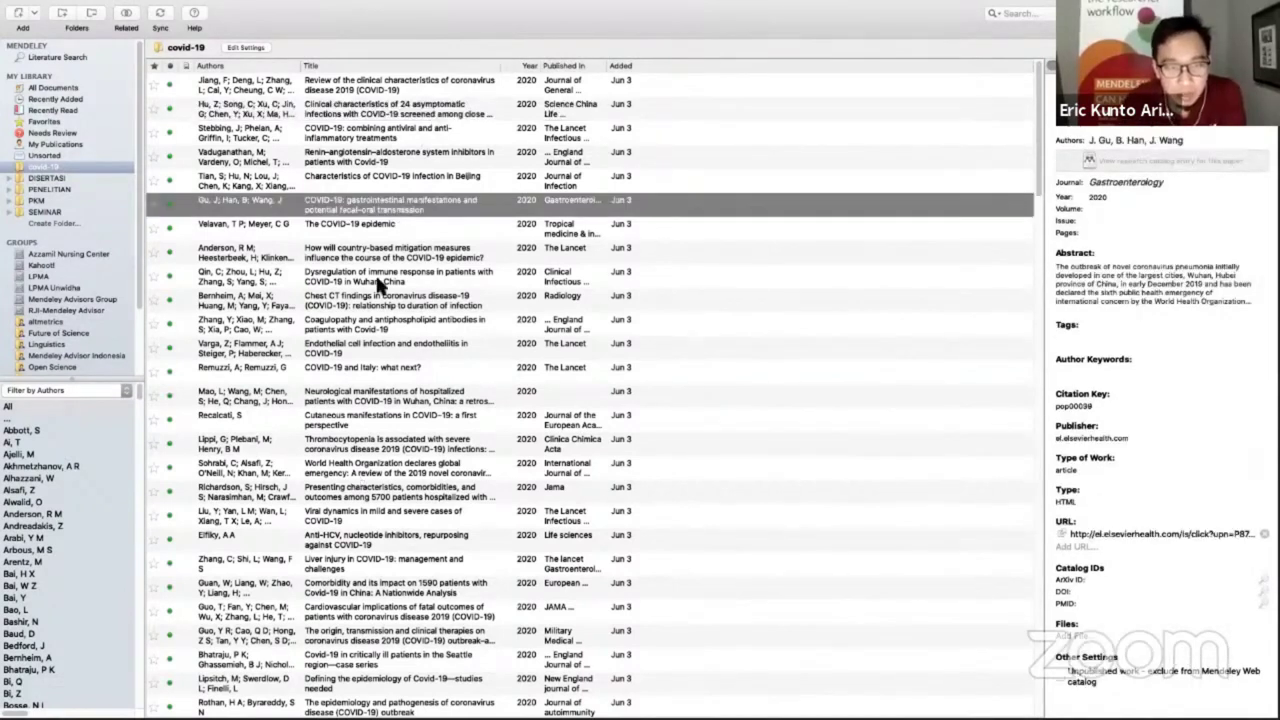
scroll(382, 284, "down", 3)
scroll(388, 180, "down", 5)
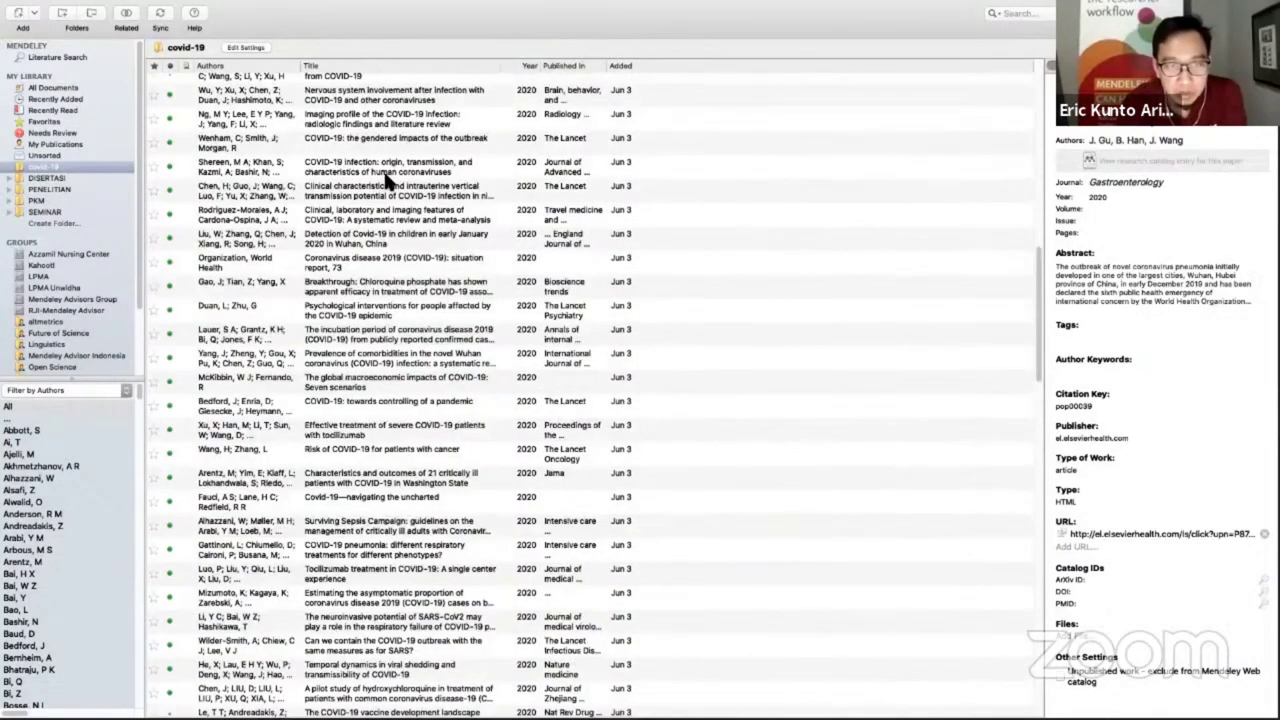
Step: Select the "COVID-19: combining antiviral and anti-inflammatory treatments" reference in the covid-19 folder and open its linked Lancet web page
scroll(390, 150, "up", 8)
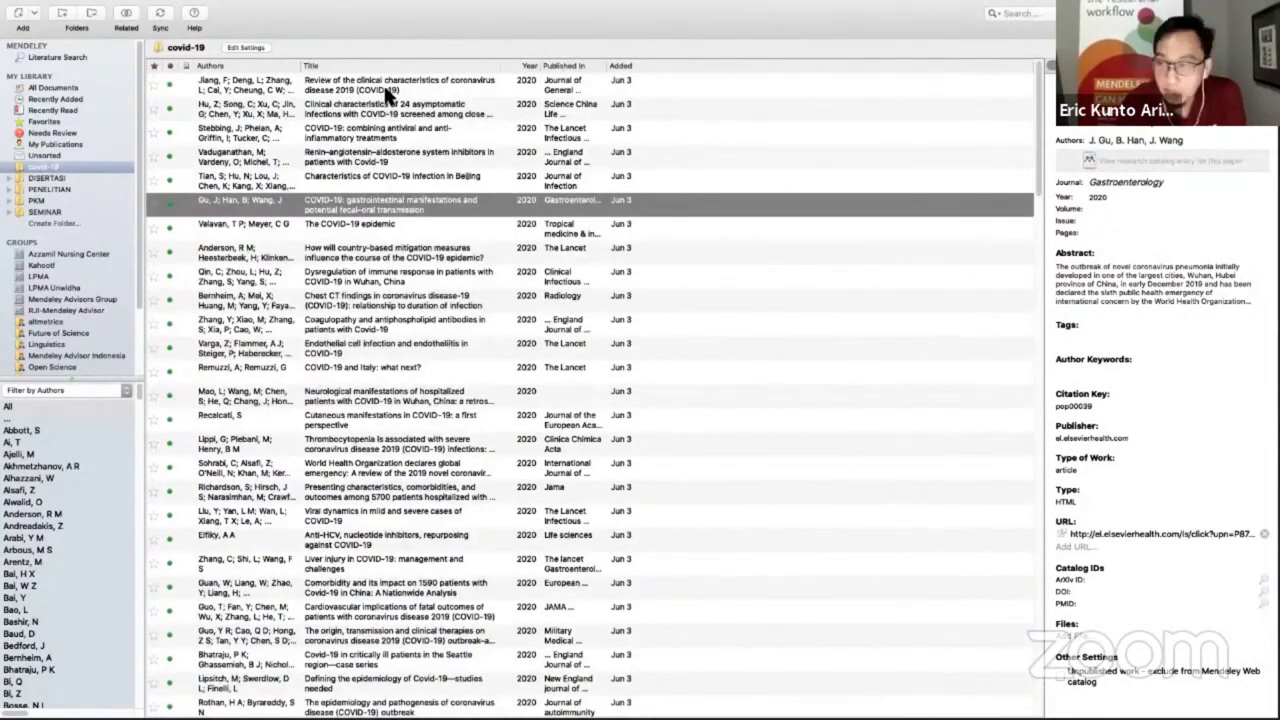
left_click(390, 101)
left_click(388, 92)
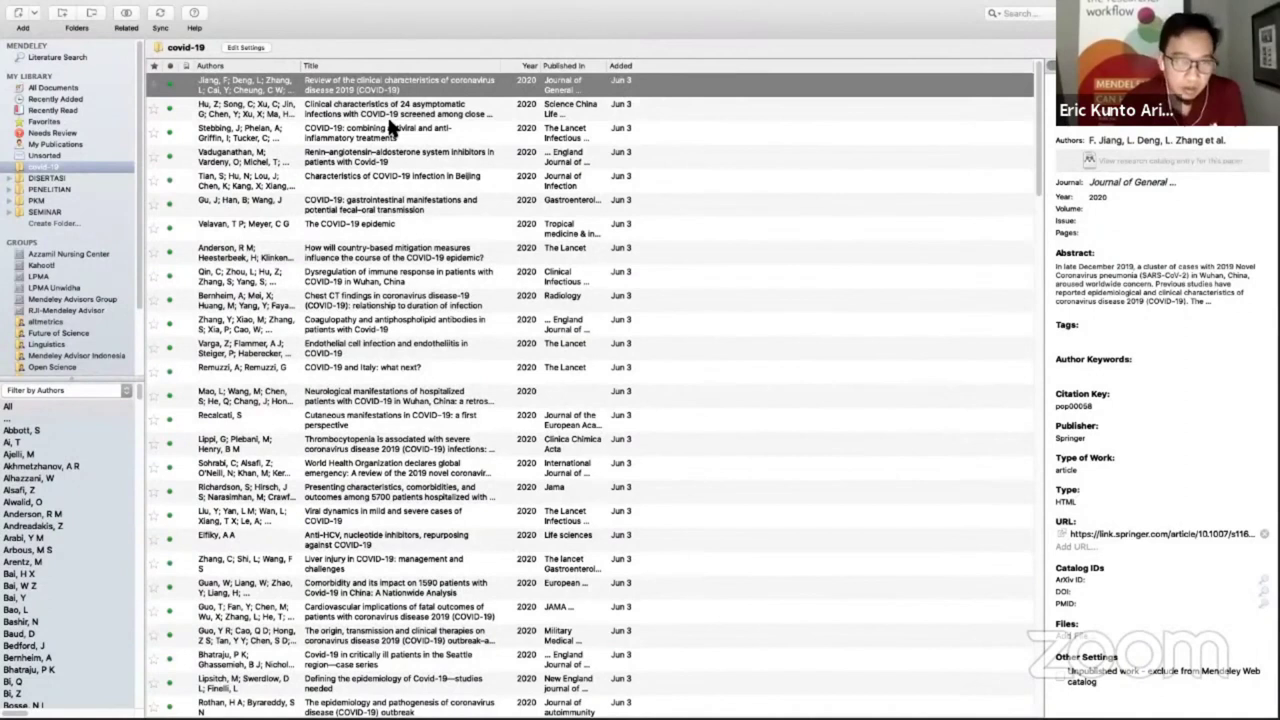
left_click(392, 128)
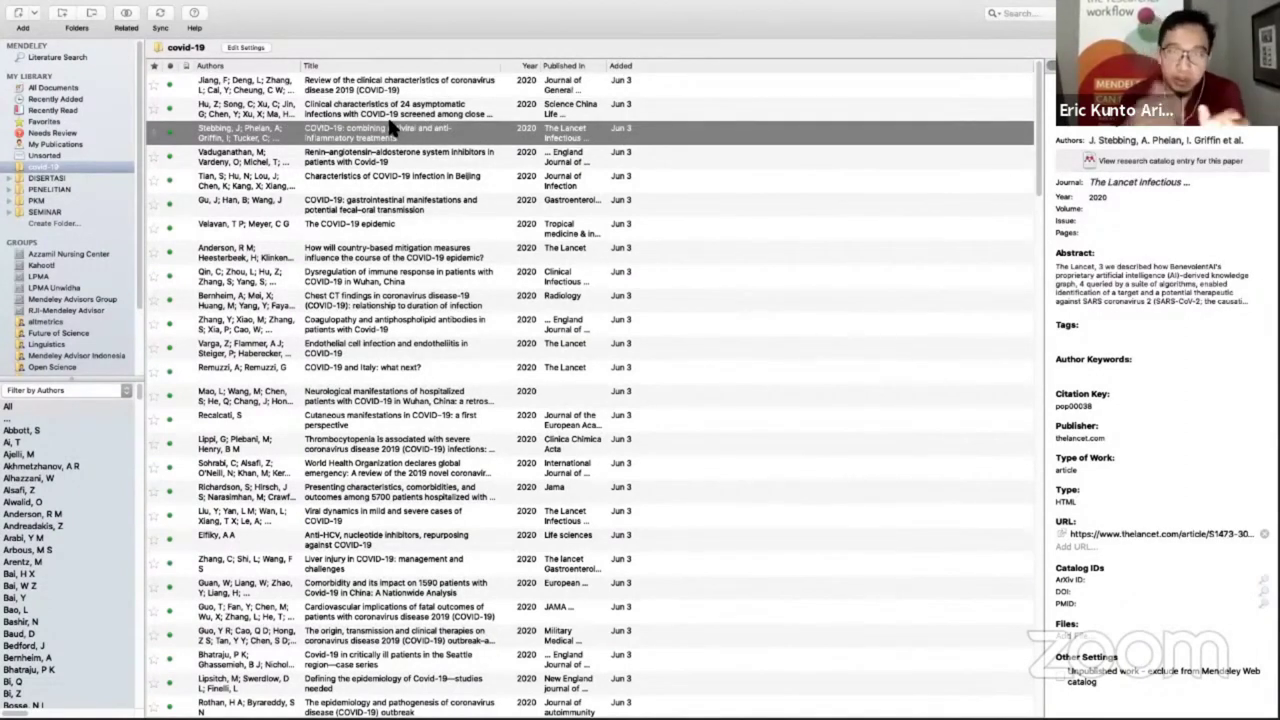
left_click(1157, 541)
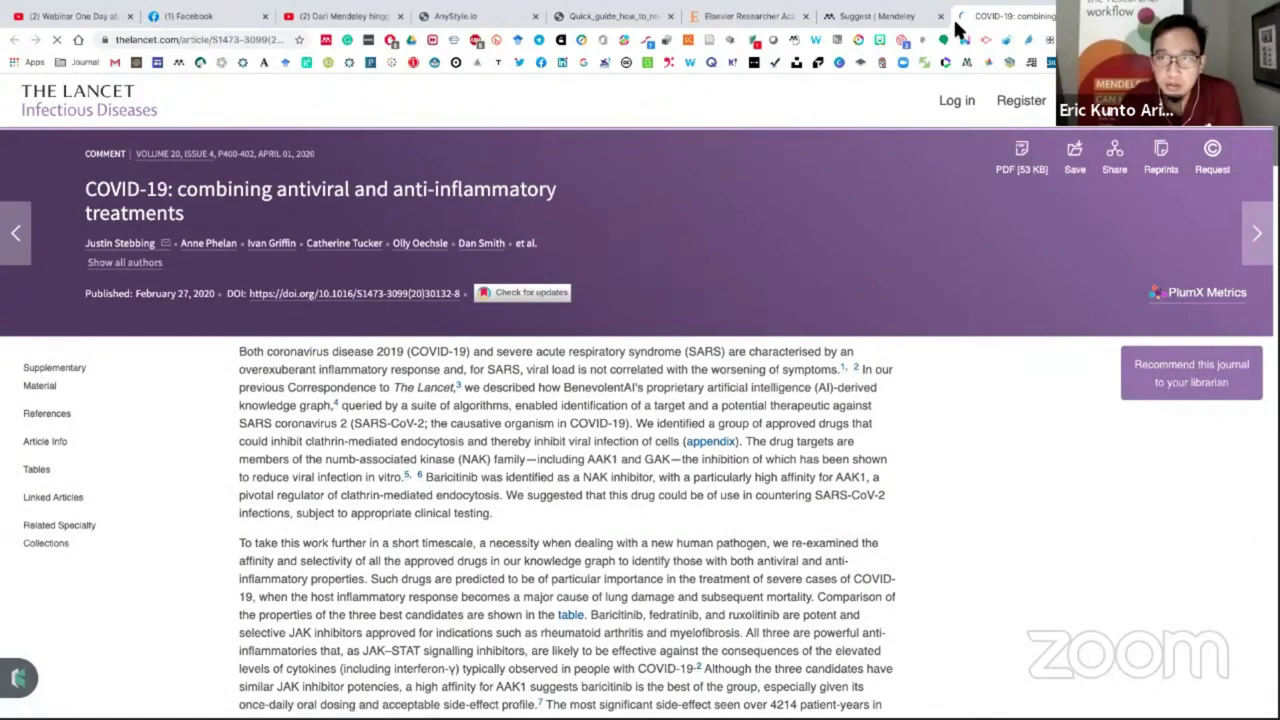
Step: Close the Lancet article and Elsevier Researcher Academy pages, and load paperity.org in place of the Mendeley recommendations
key("ctrl+w")
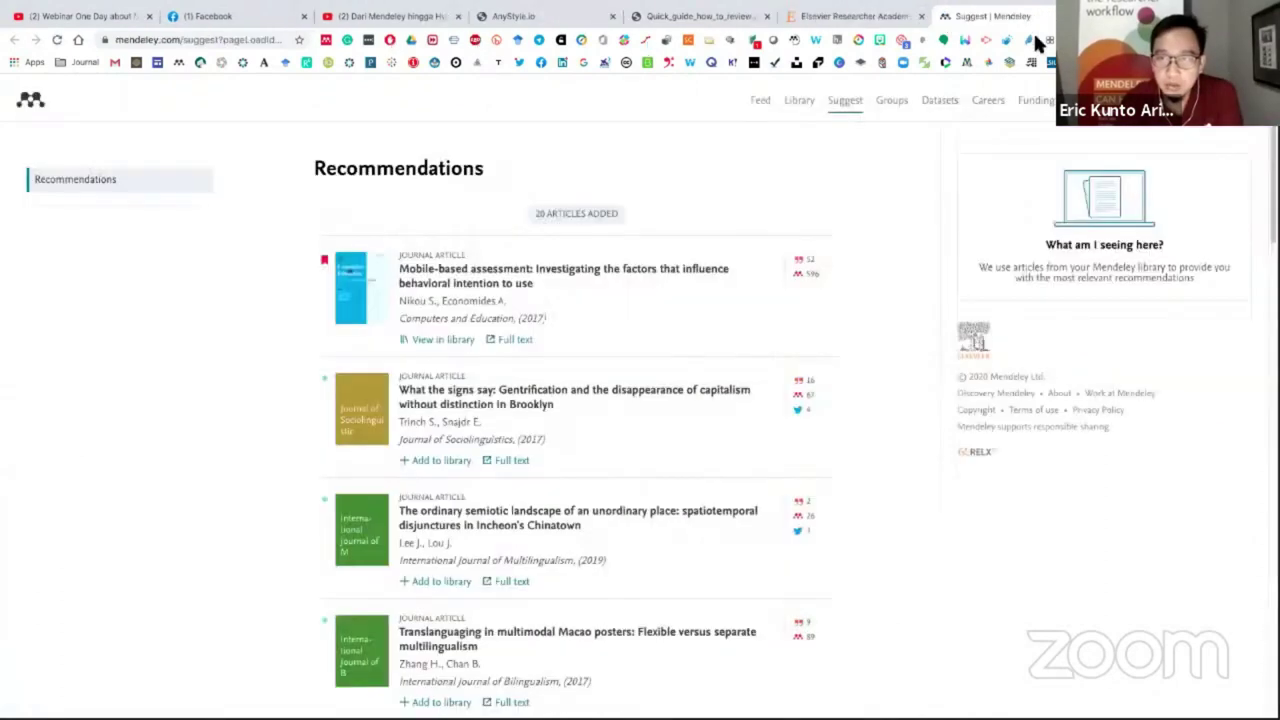
left_click(921, 17)
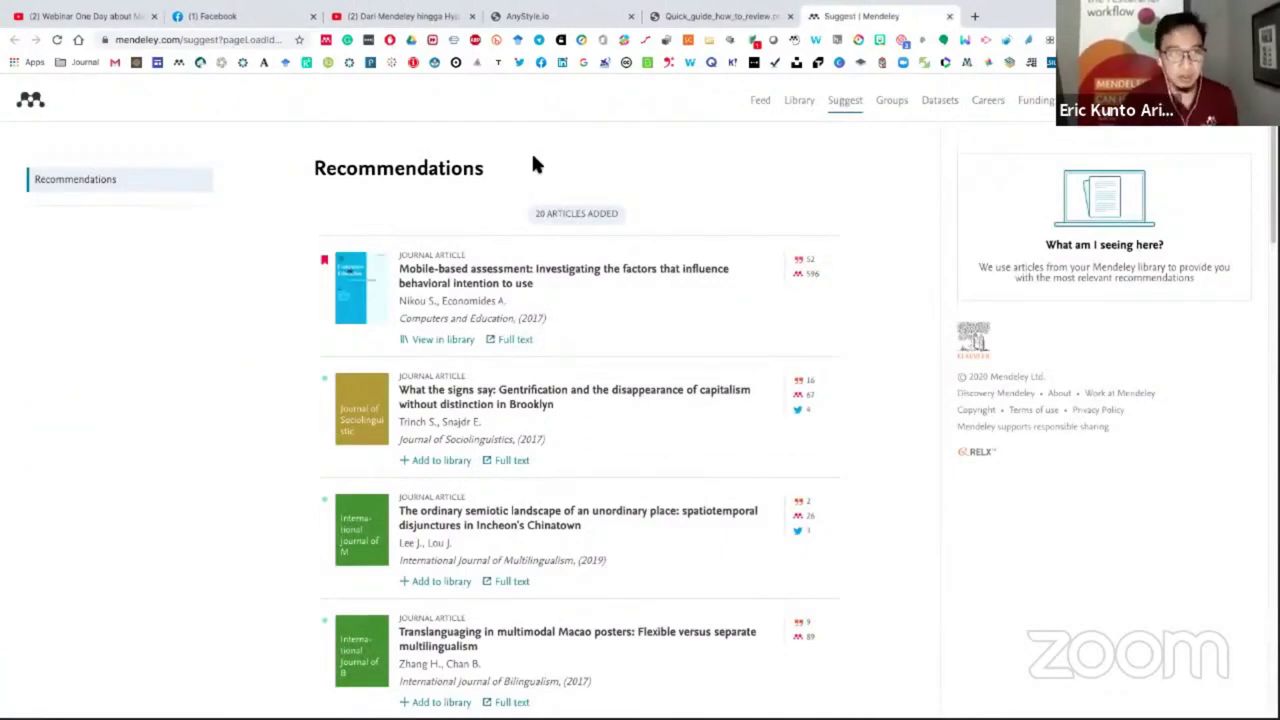
left_click(231, 39)
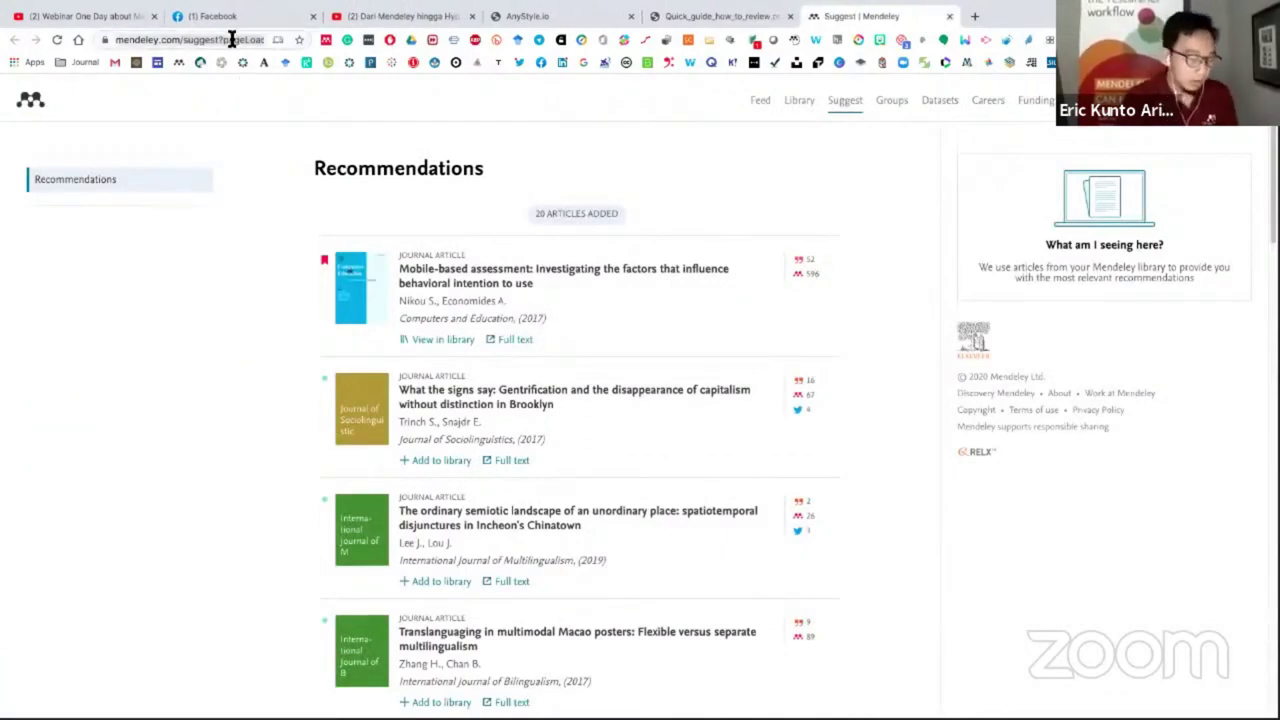
type("pap")
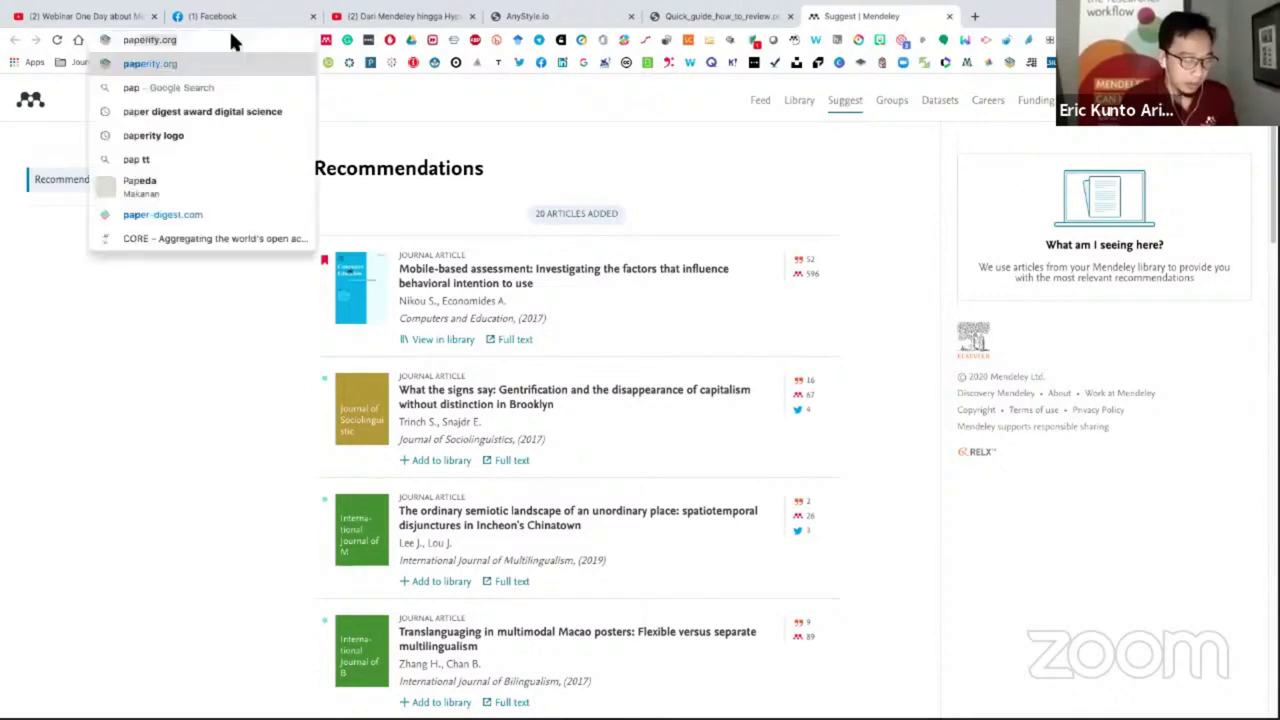
type("erity")
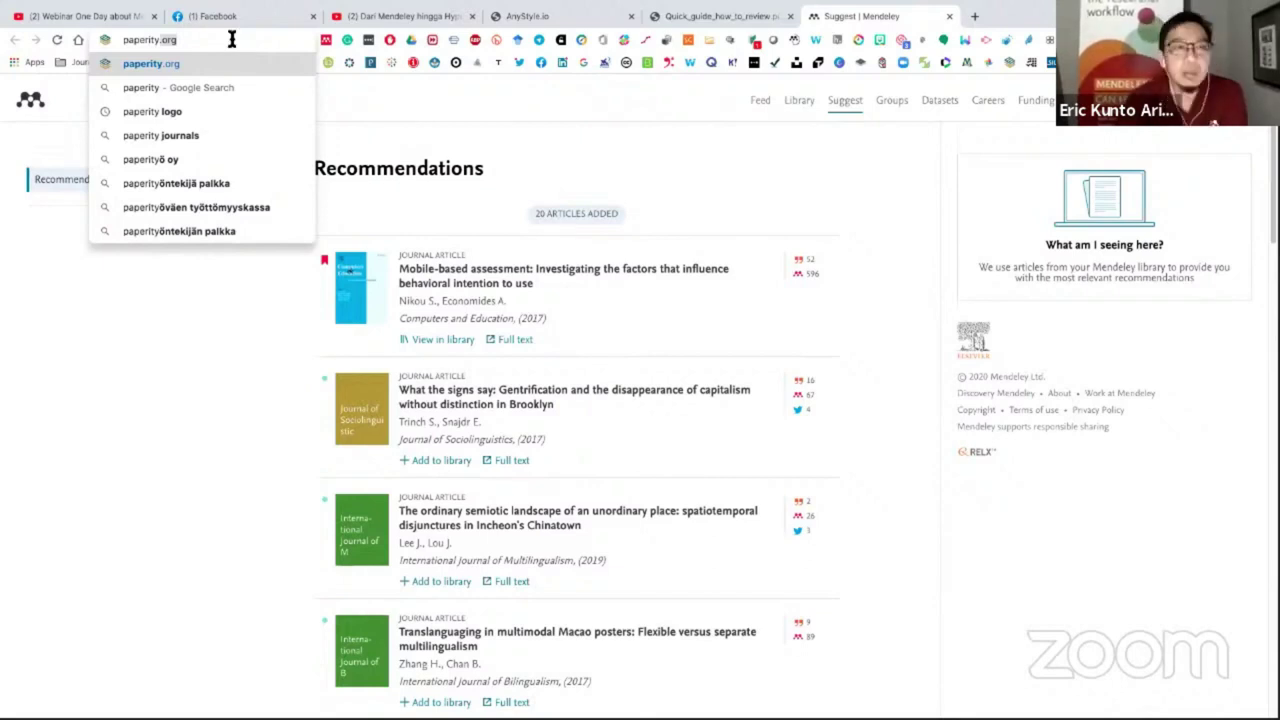
left_click(191, 66)
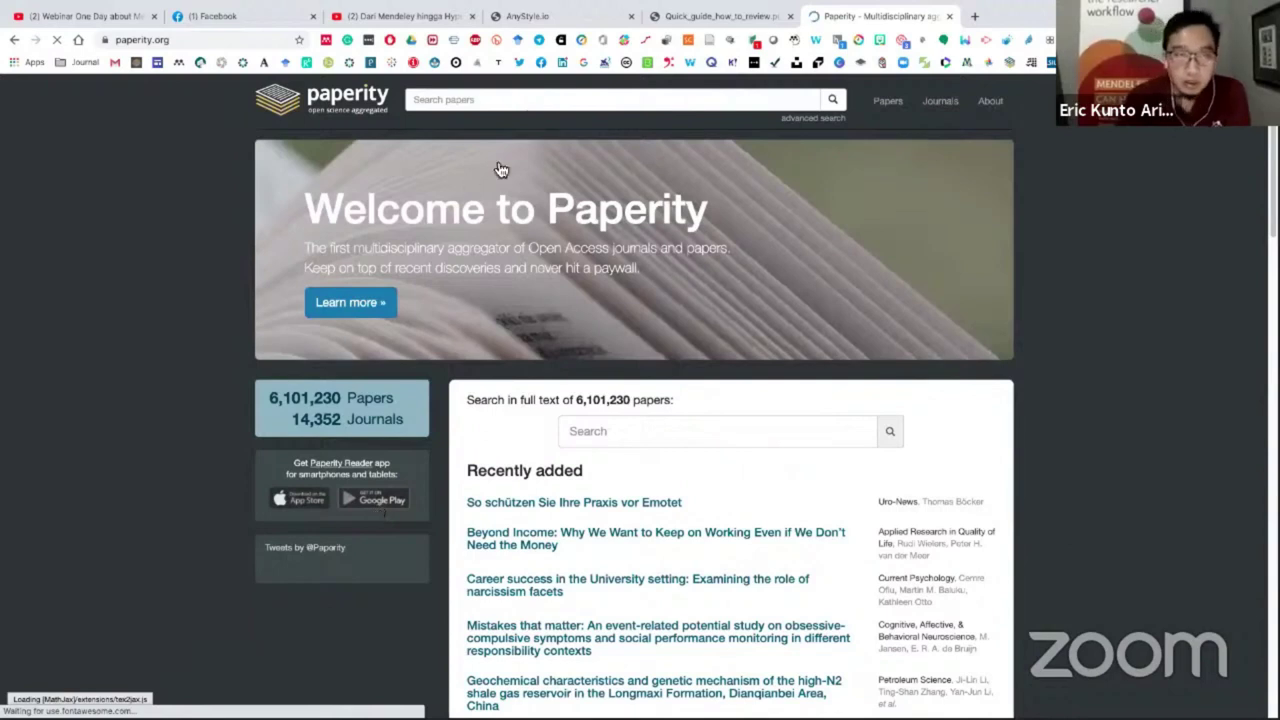
Step: Search Paperity for the exact phrase "linguistics landscape" in quotation marks
left_click(495, 101)
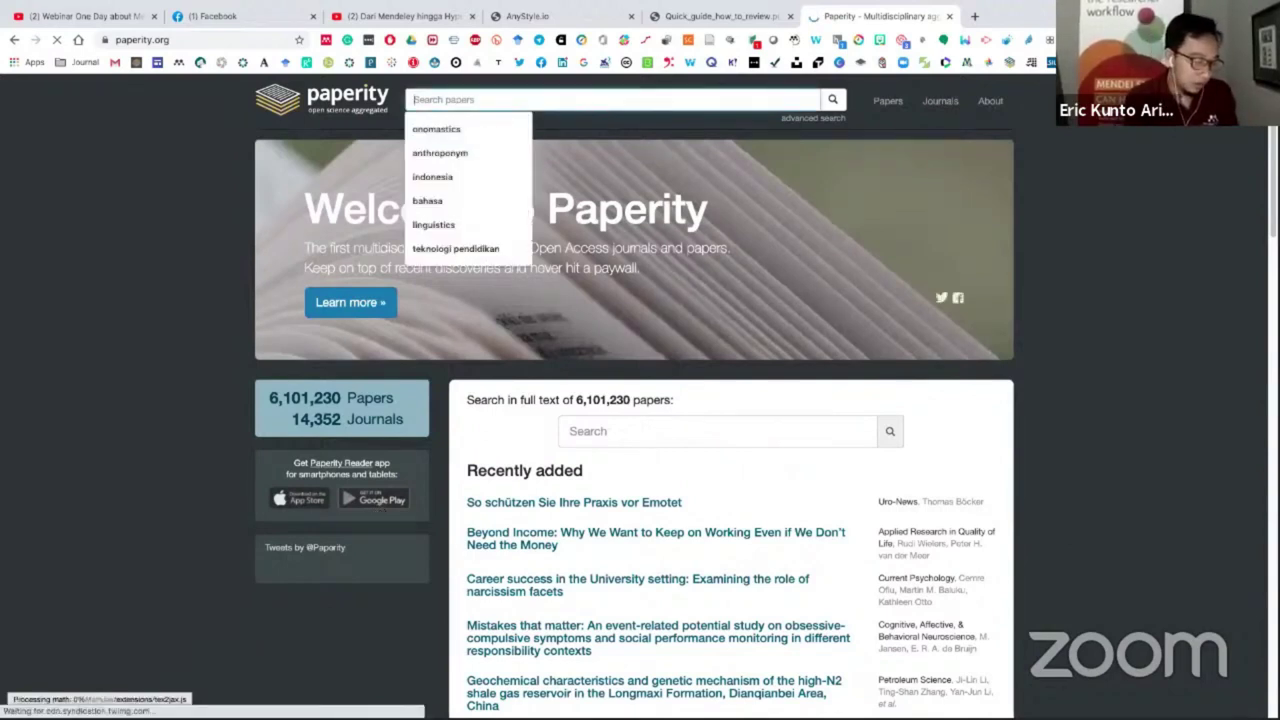
type("linguistics landscape")
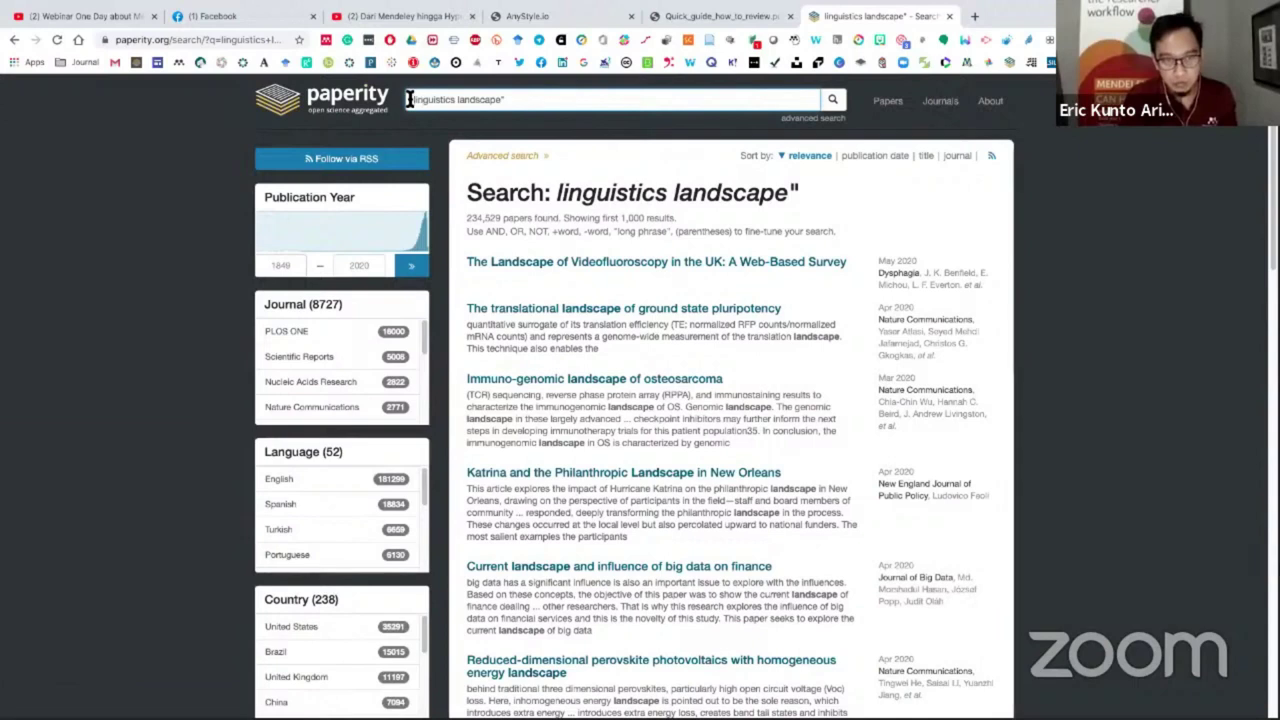
type("\"")
key("Return")
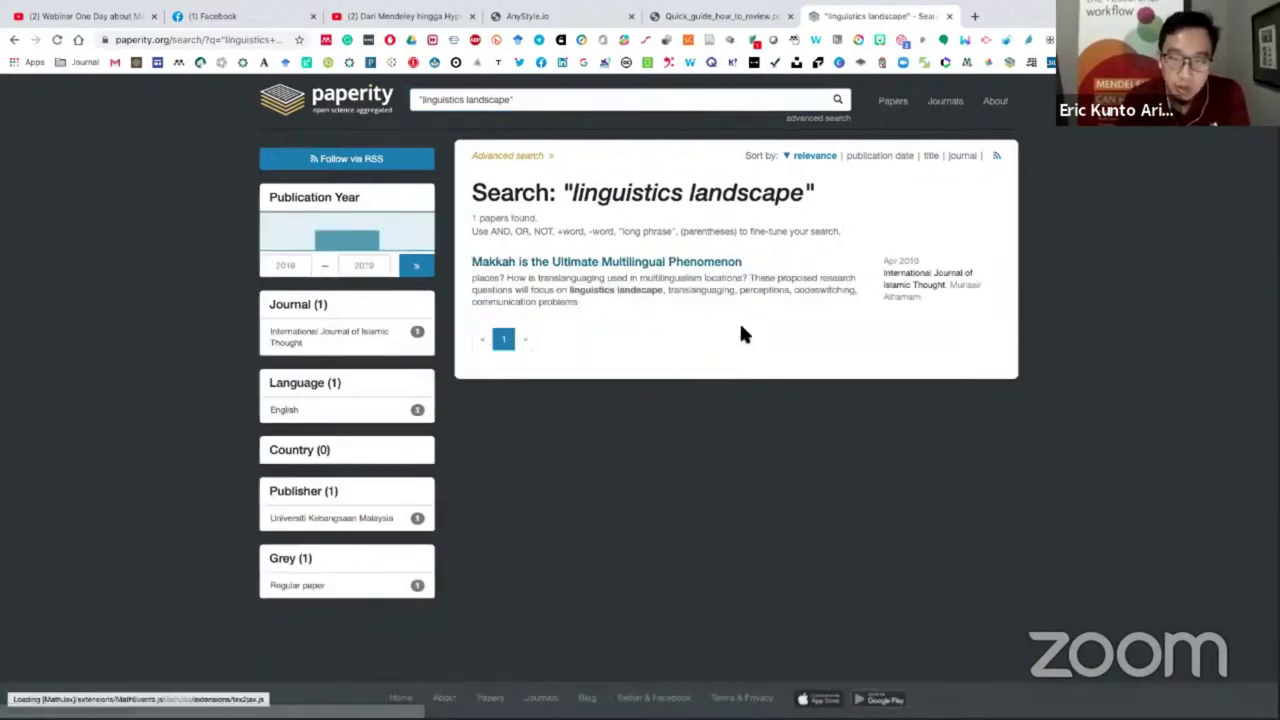
Step: Remove both quotation marks from the query and search again for linguistics landscape as separate words
left_click(528, 94)
key("BackSpace")
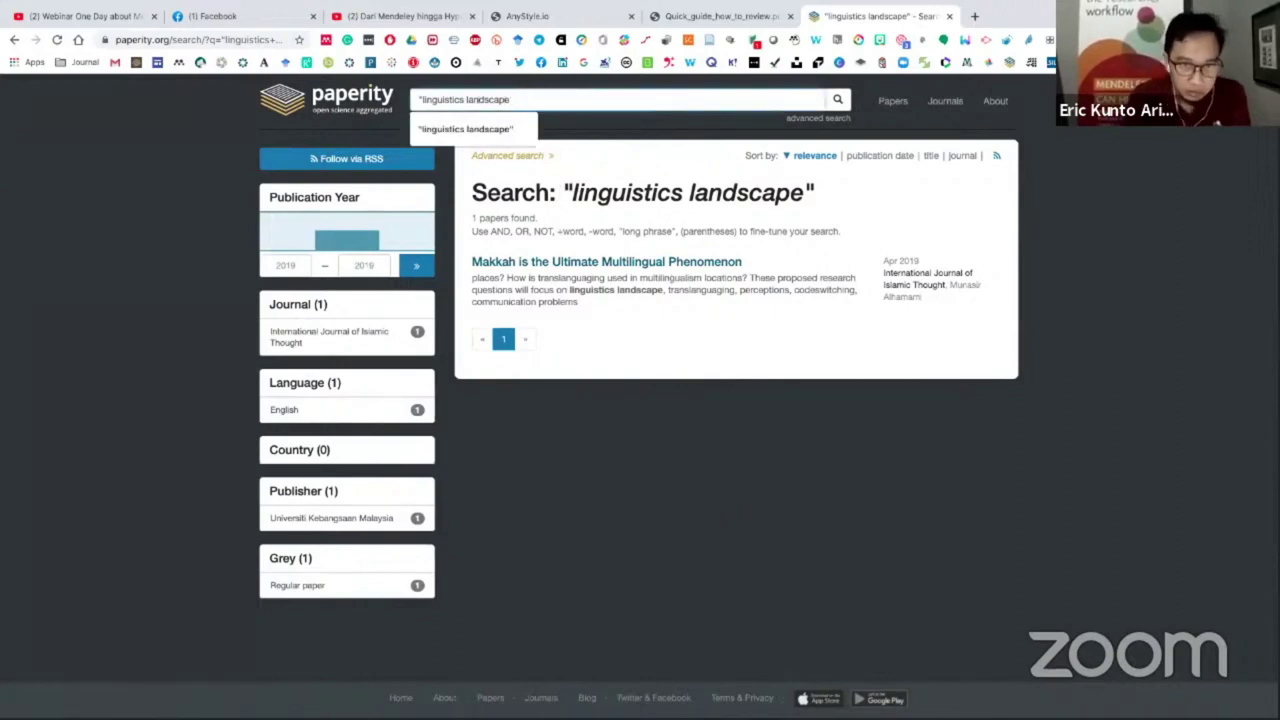
left_click(420, 100)
key("BackSpace")
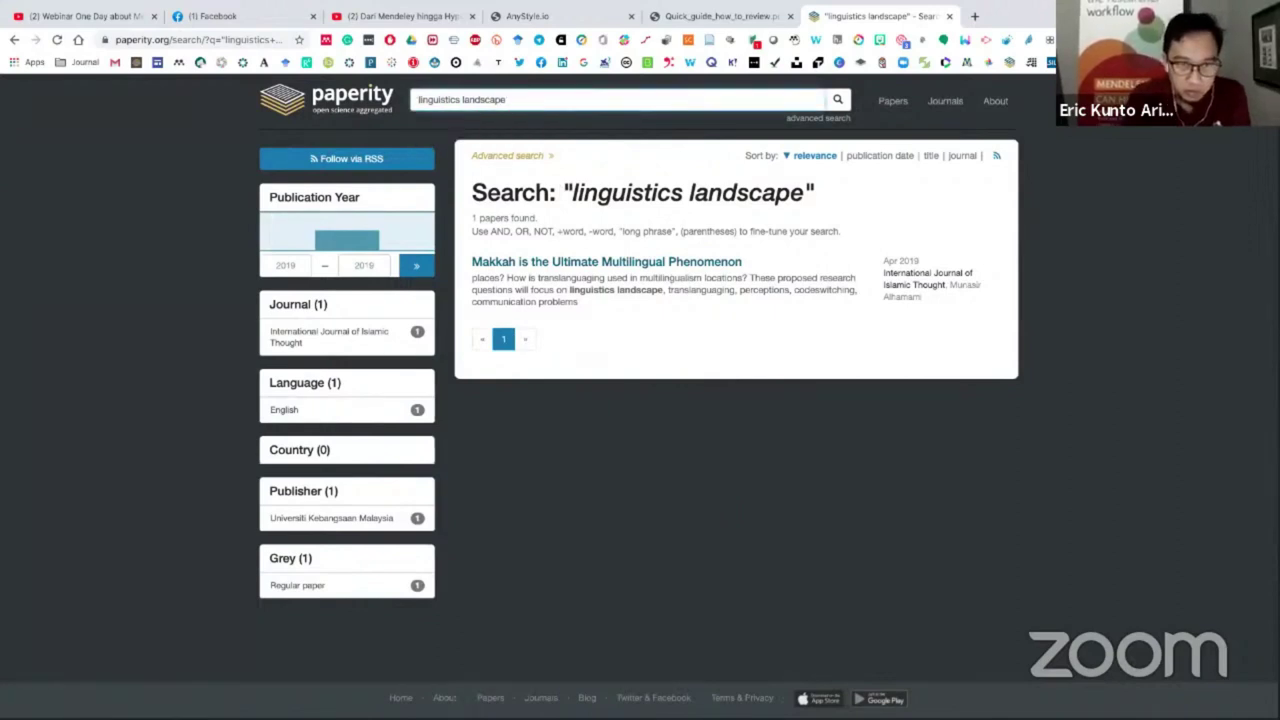
key("Return")
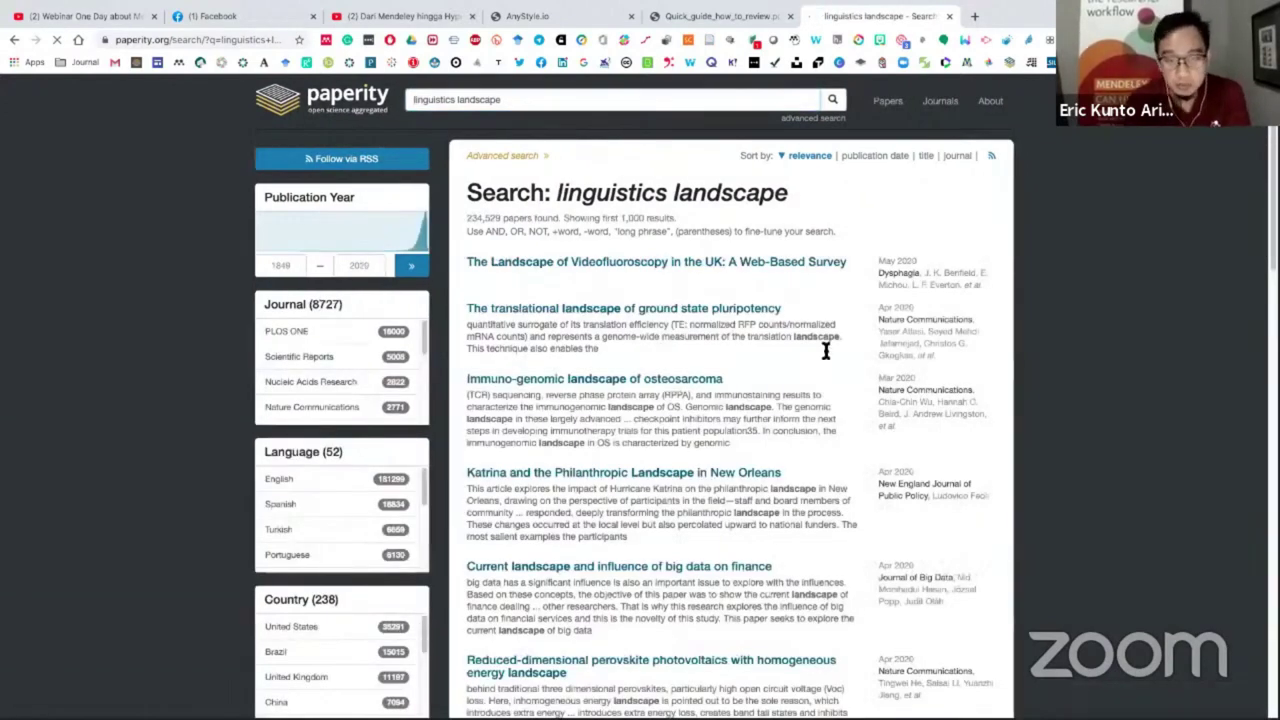
Step: Open the result "Current landscape and influence of big data on finance" in a new tab and switch to it
scroll(673, 444, "down", 1)
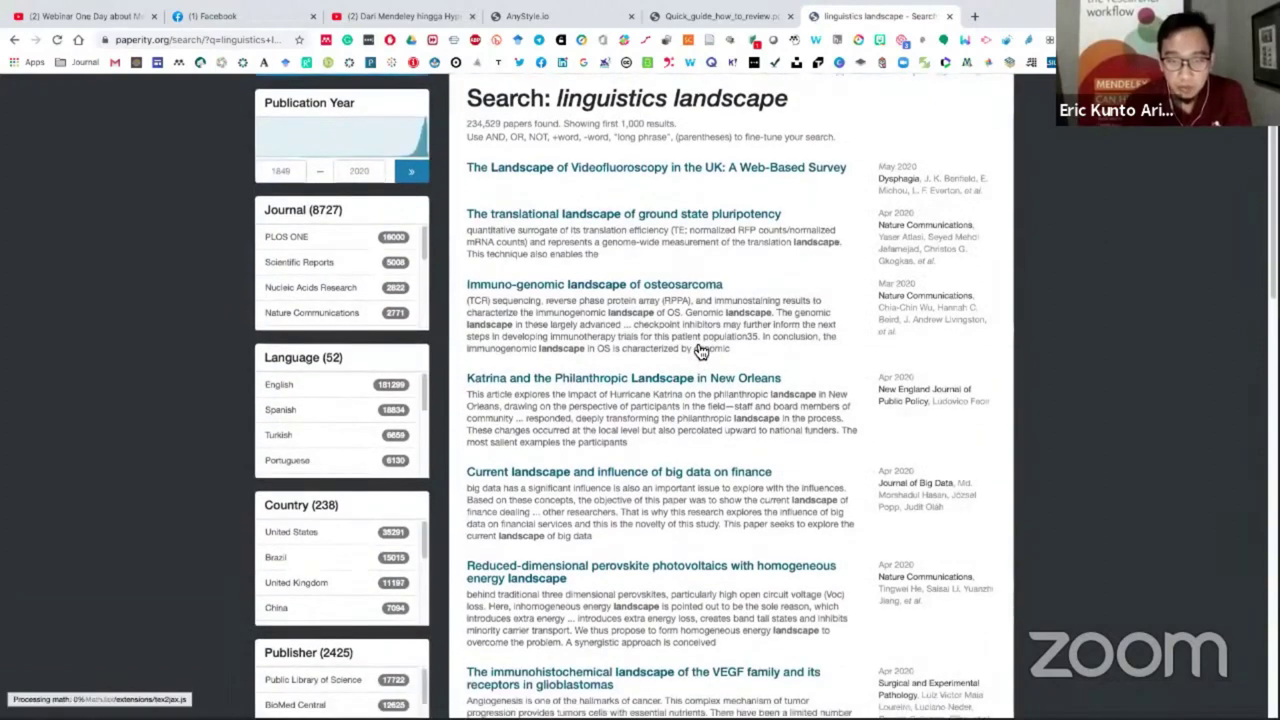
scroll(629, 458, "down", 3)
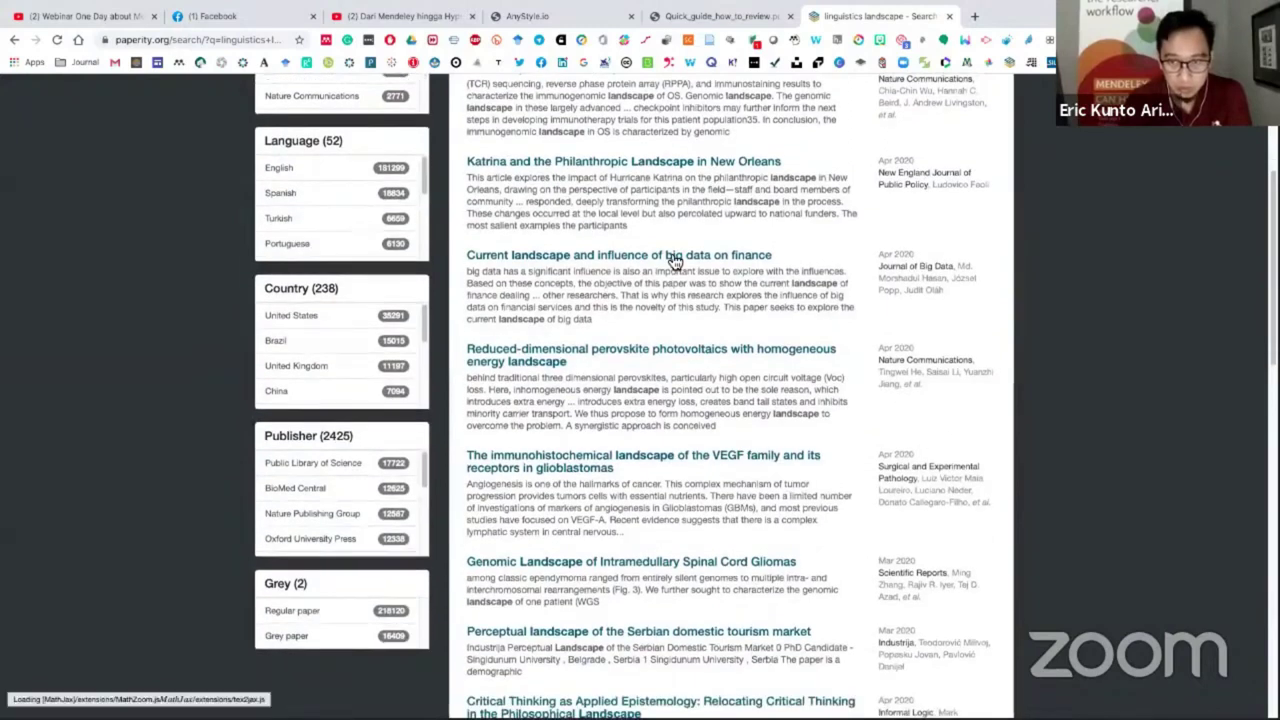
right_click(683, 256)
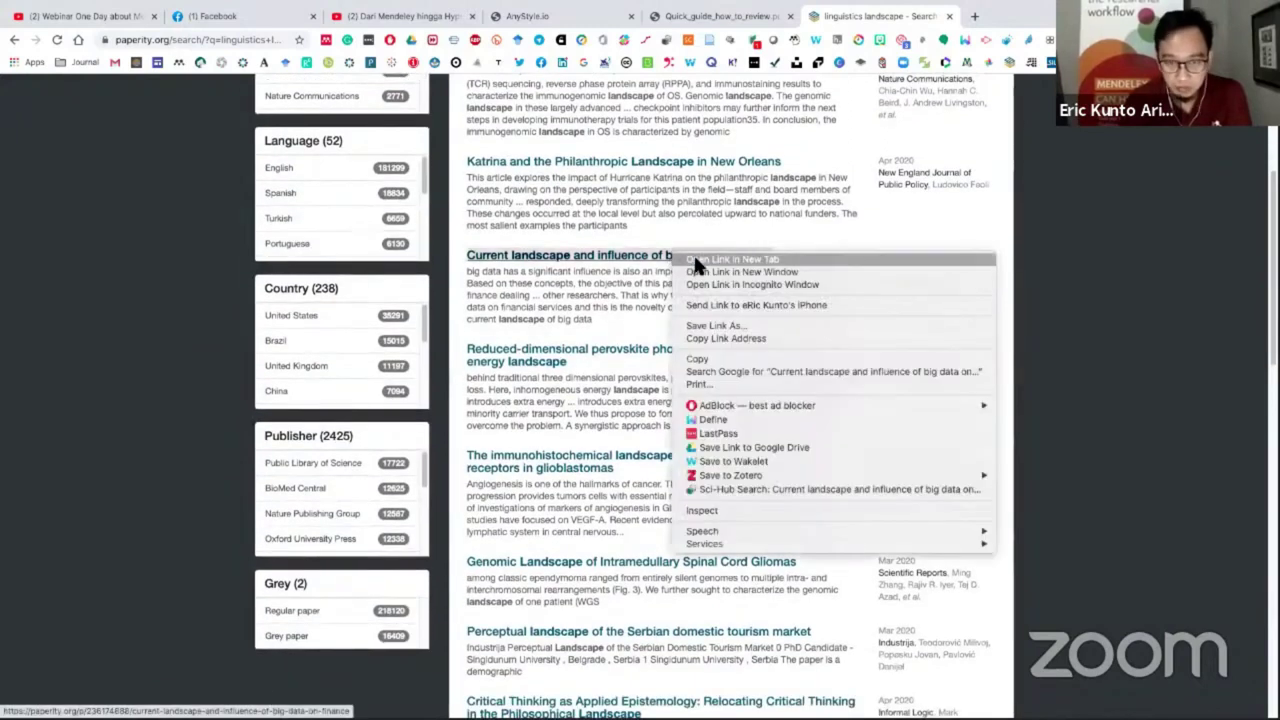
left_click(699, 262)
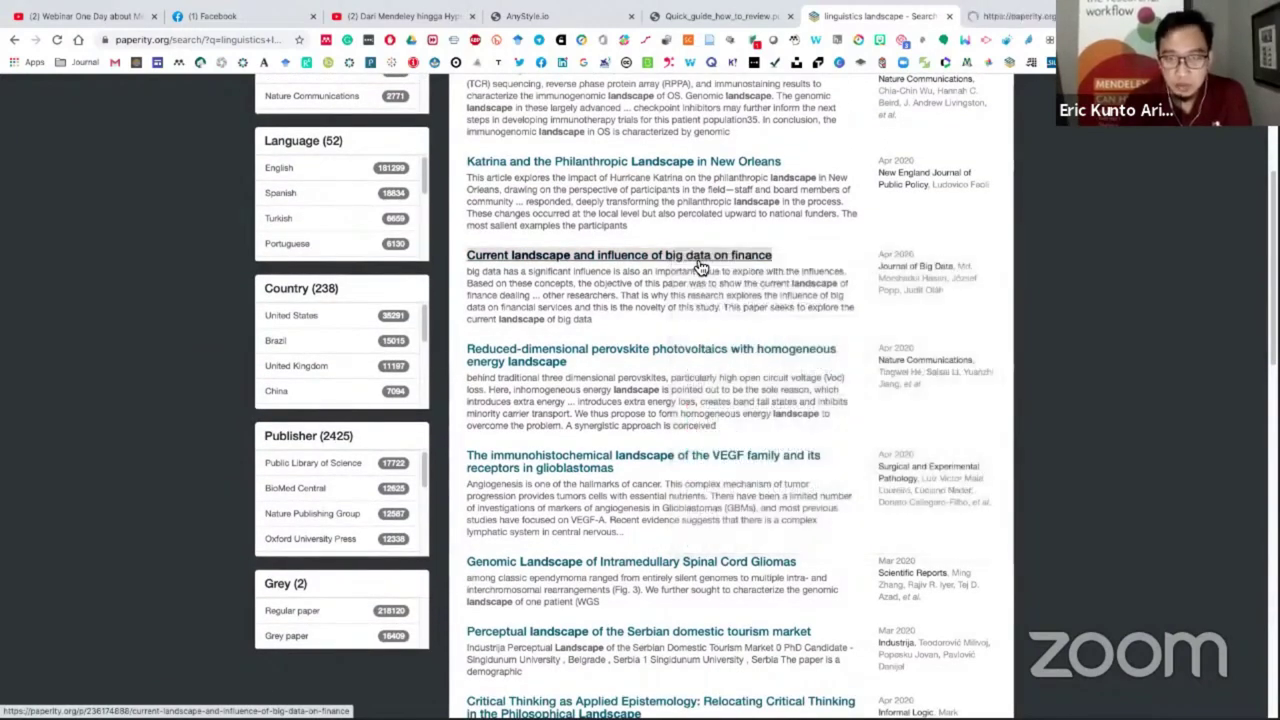
left_click(1043, 20)
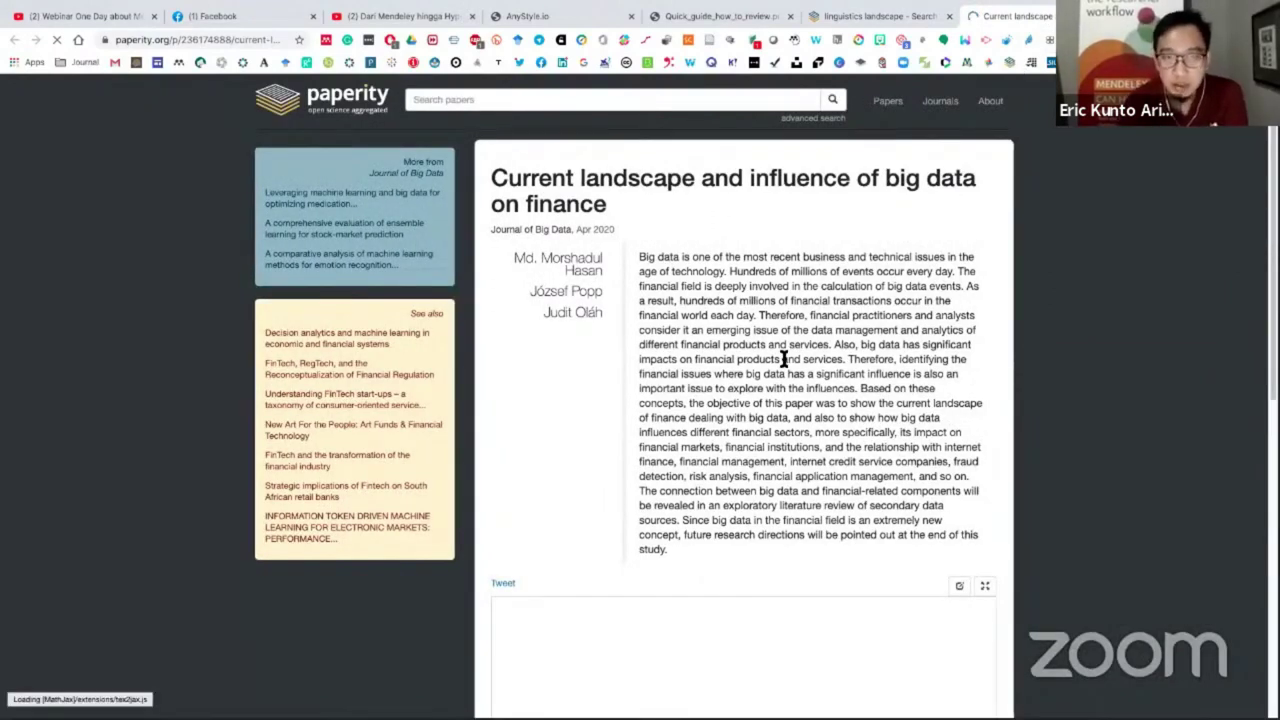
Step: Look through the paper's abstract, the embedded full-text preview and the source reference beneath it
scroll(784, 358, "down", 1)
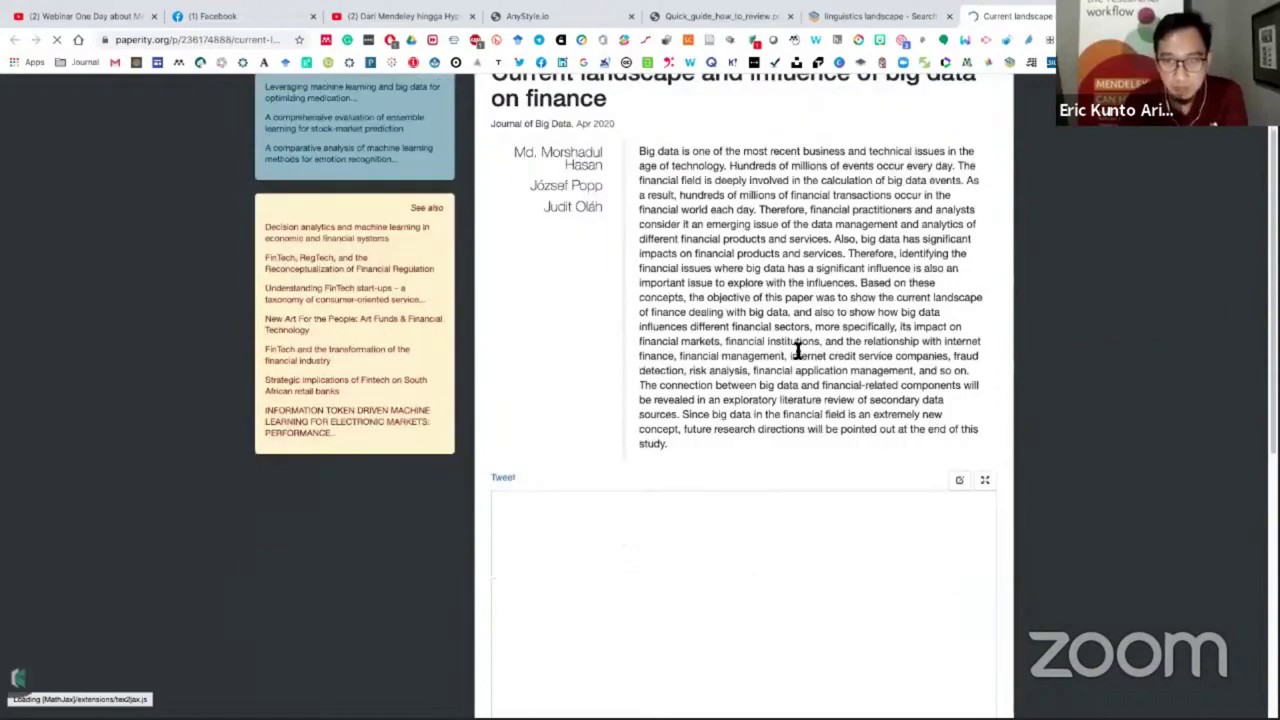
scroll(958, 343, "down", 1)
scroll(1080, 417, "down", 3)
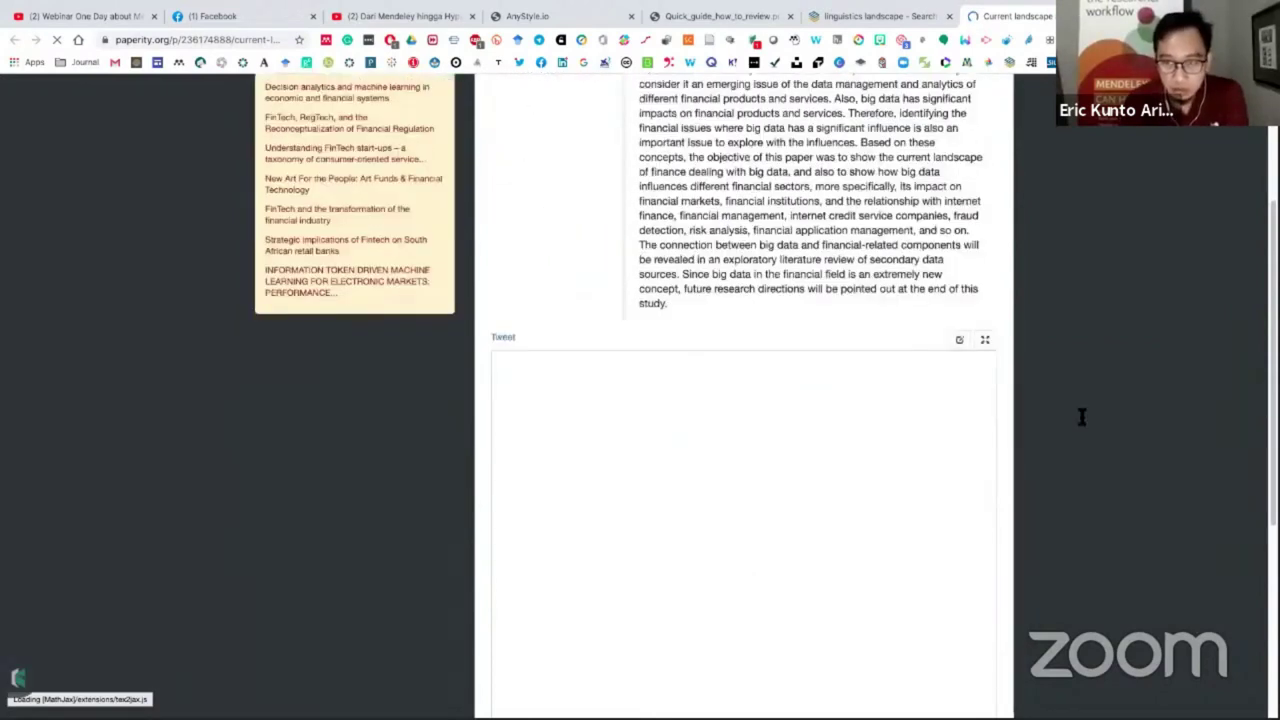
scroll(1081, 417, "down", 5)
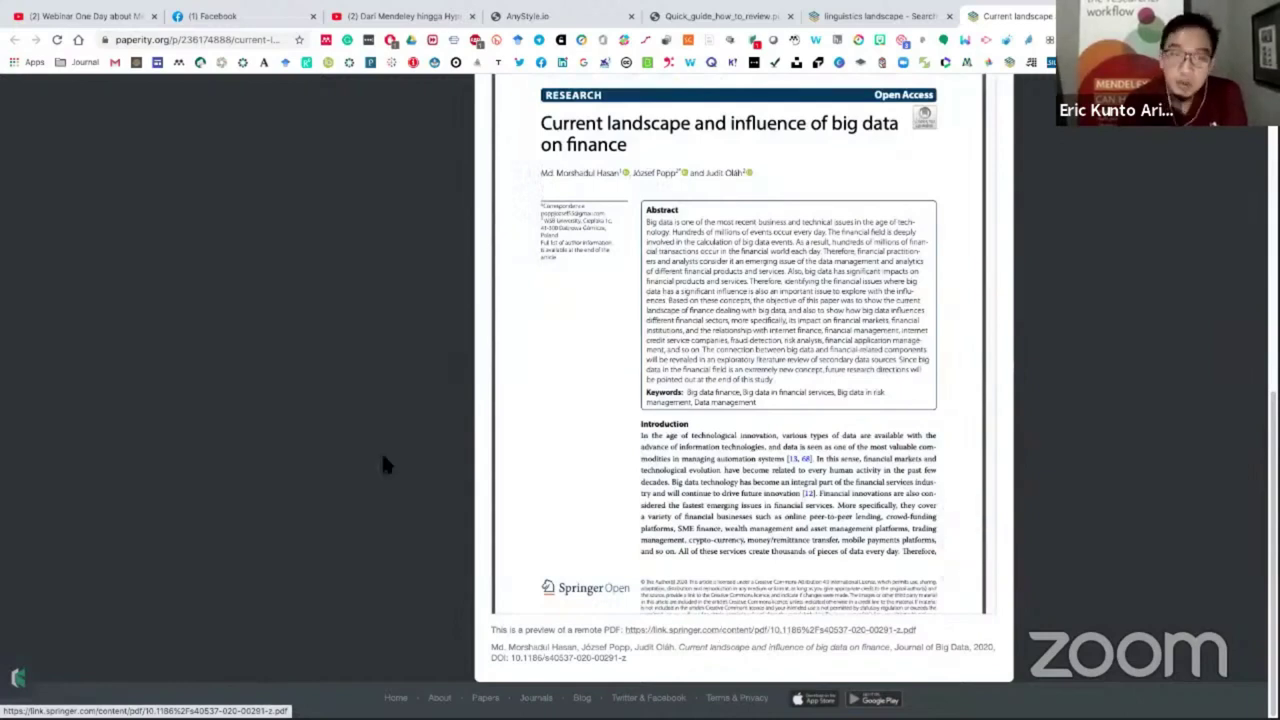
scroll(385, 463, "up", 3)
scroll(666, 506, "down", 6)
scroll(666, 502, "down", 5)
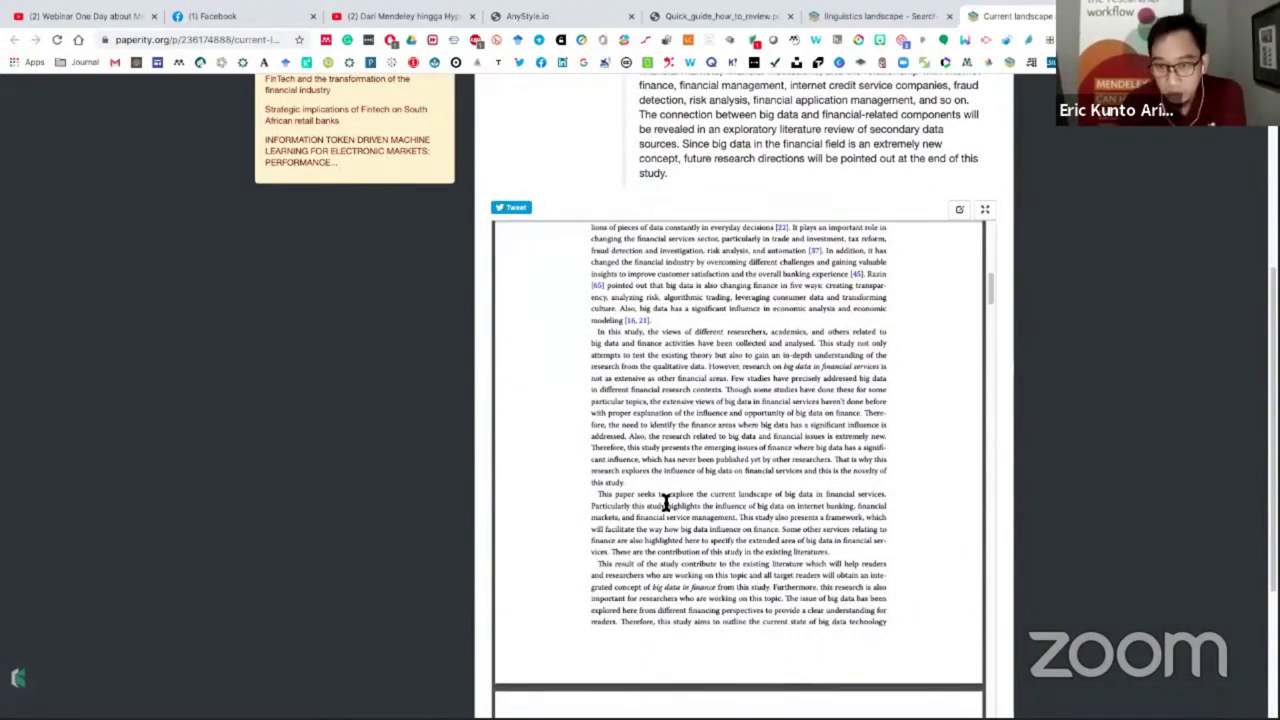
scroll(665, 502, "down", 15)
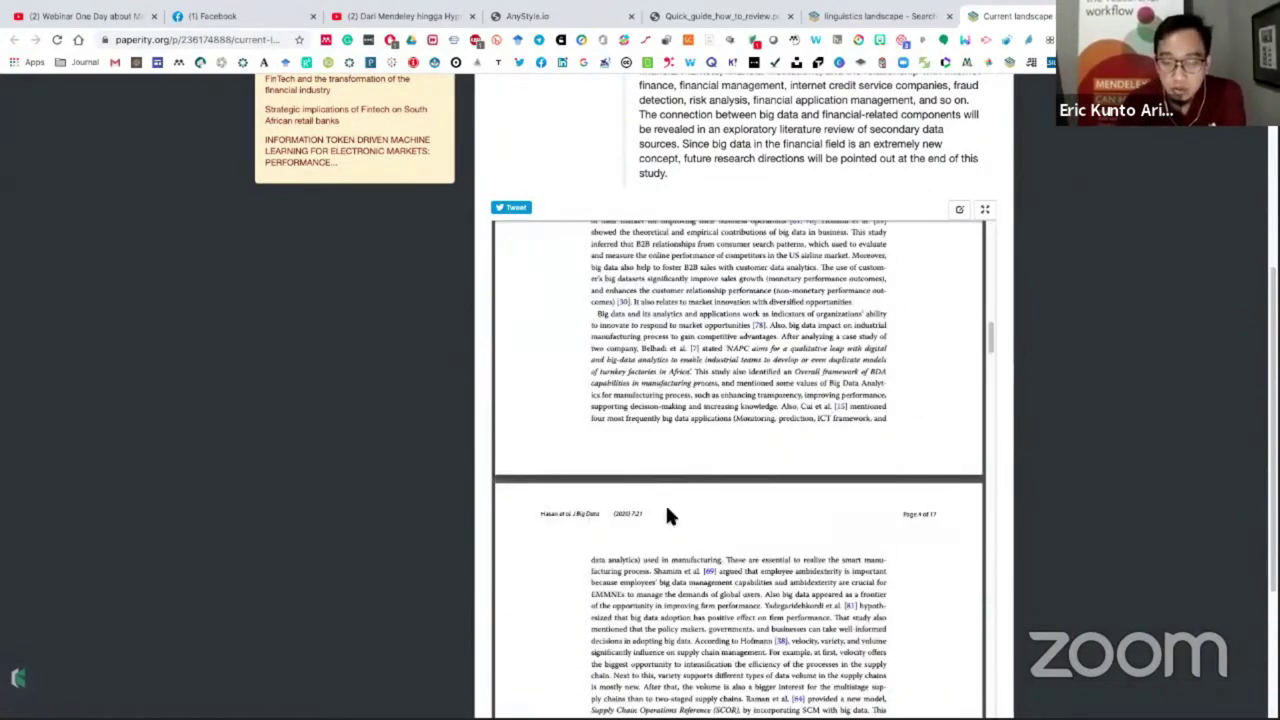
scroll(667, 512, "down", 5)
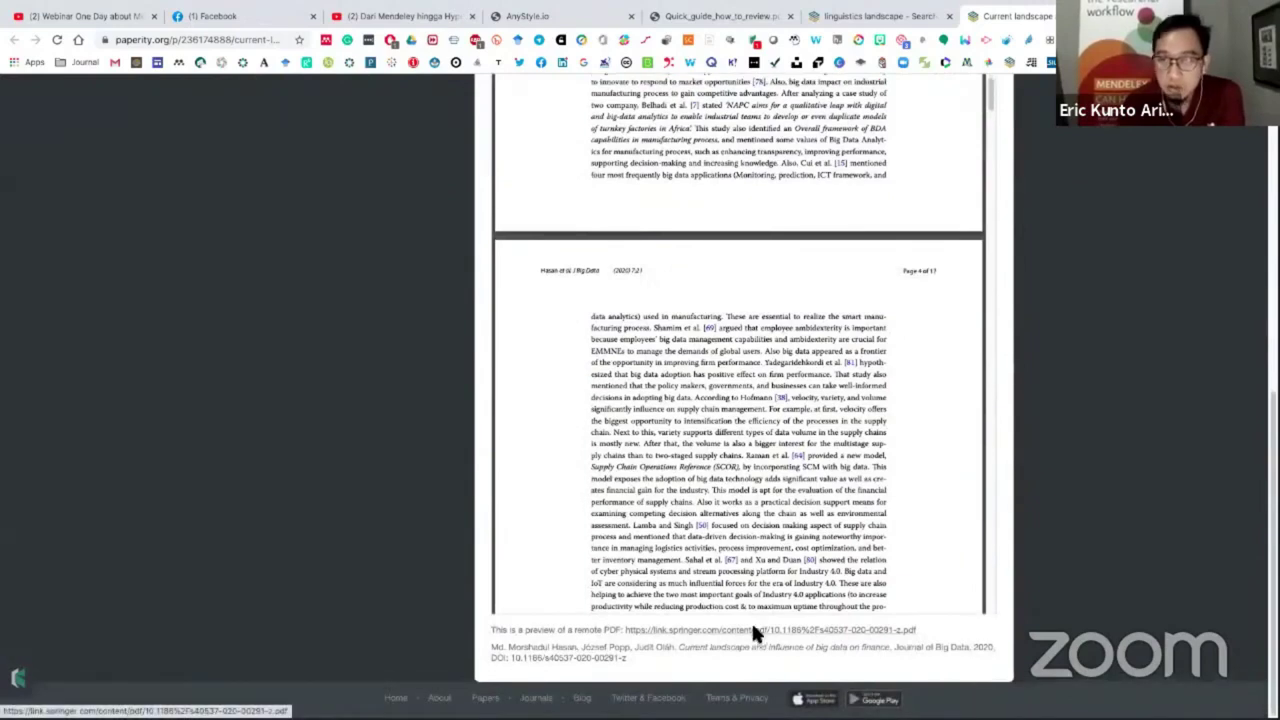
Step: Open the remote Springer PDF of the big data on finance paper, skim its pages and return to the first page
left_click(755, 632)
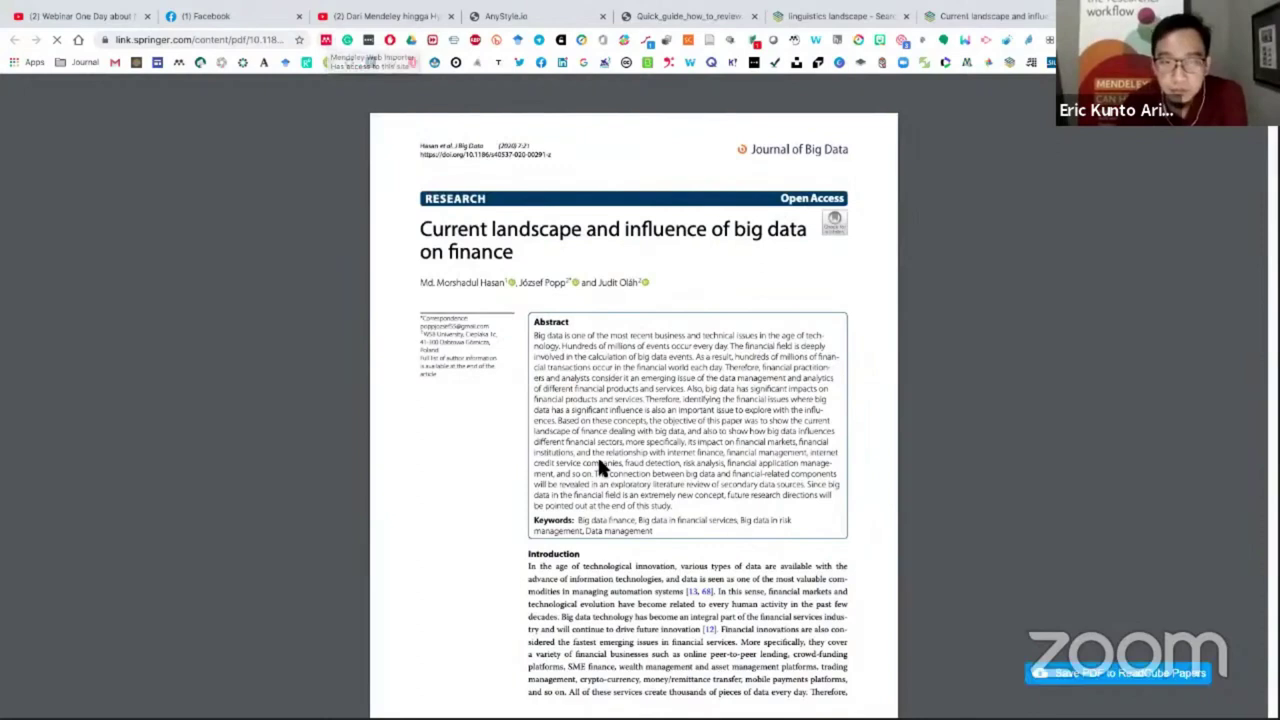
scroll(597, 454, "down", 20)
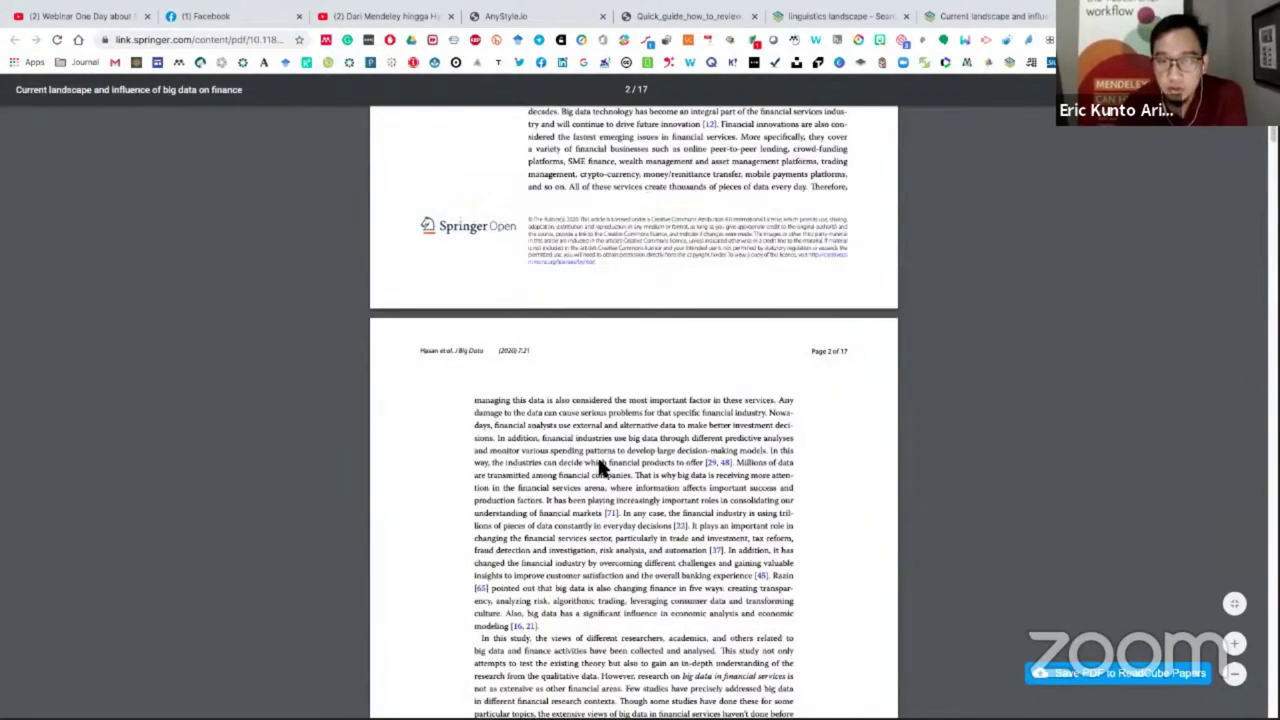
scroll(838, 388, "down", 20)
scroll(838, 388, "up", 4)
scroll(835, 374, "up", 20)
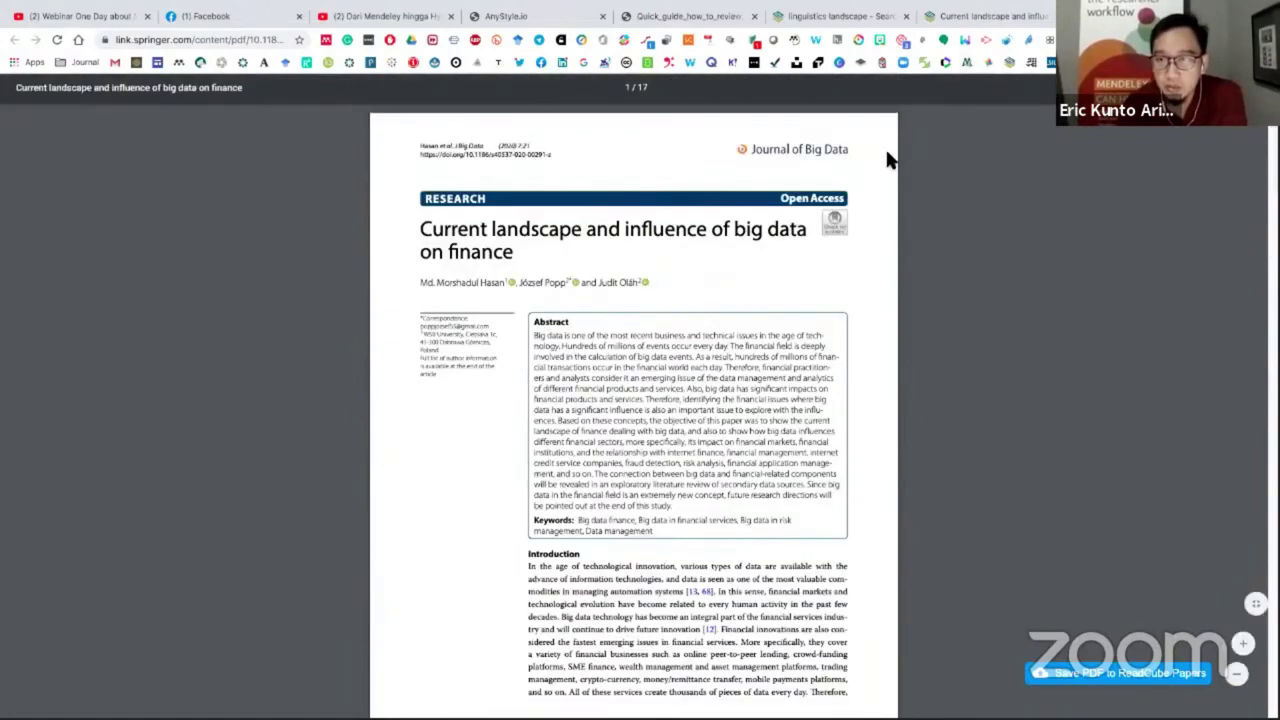
Step: Revisit the Paperity paper page and the linguistics landscape results with their filters, and bring the Springer PDF back into view
key("alt+Left")
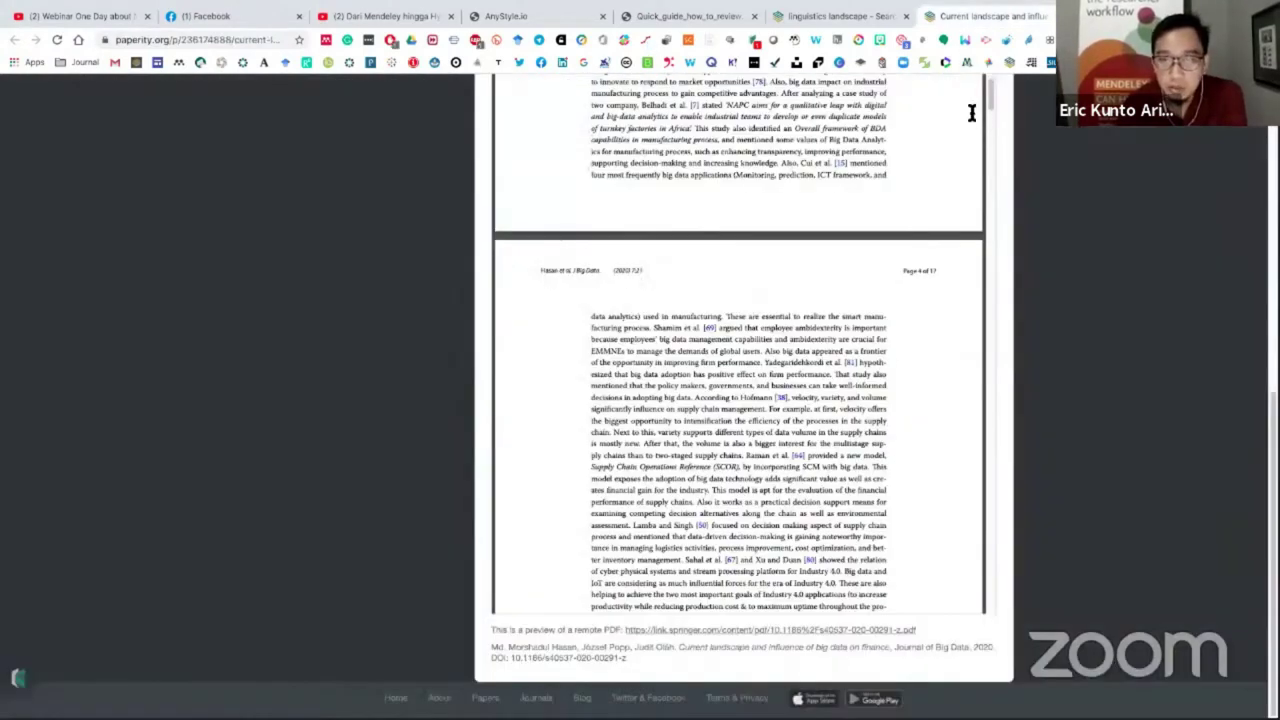
left_click(862, 20)
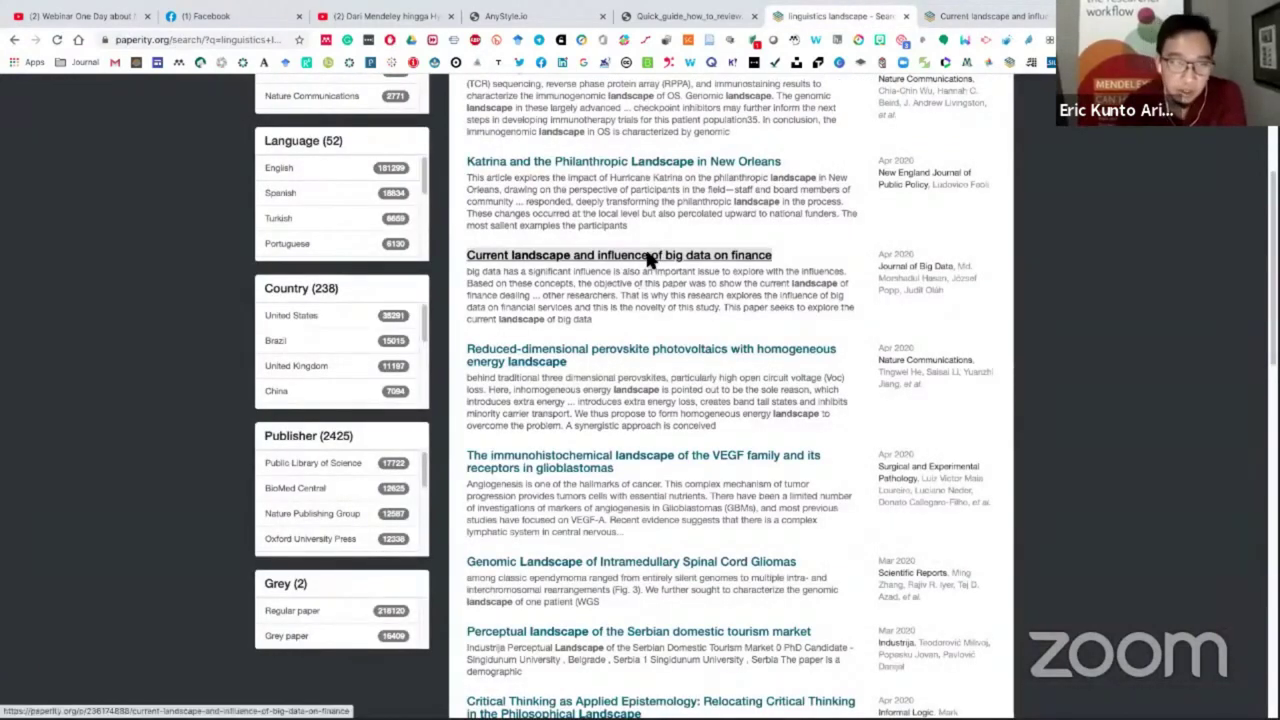
scroll(648, 258, "up", 3)
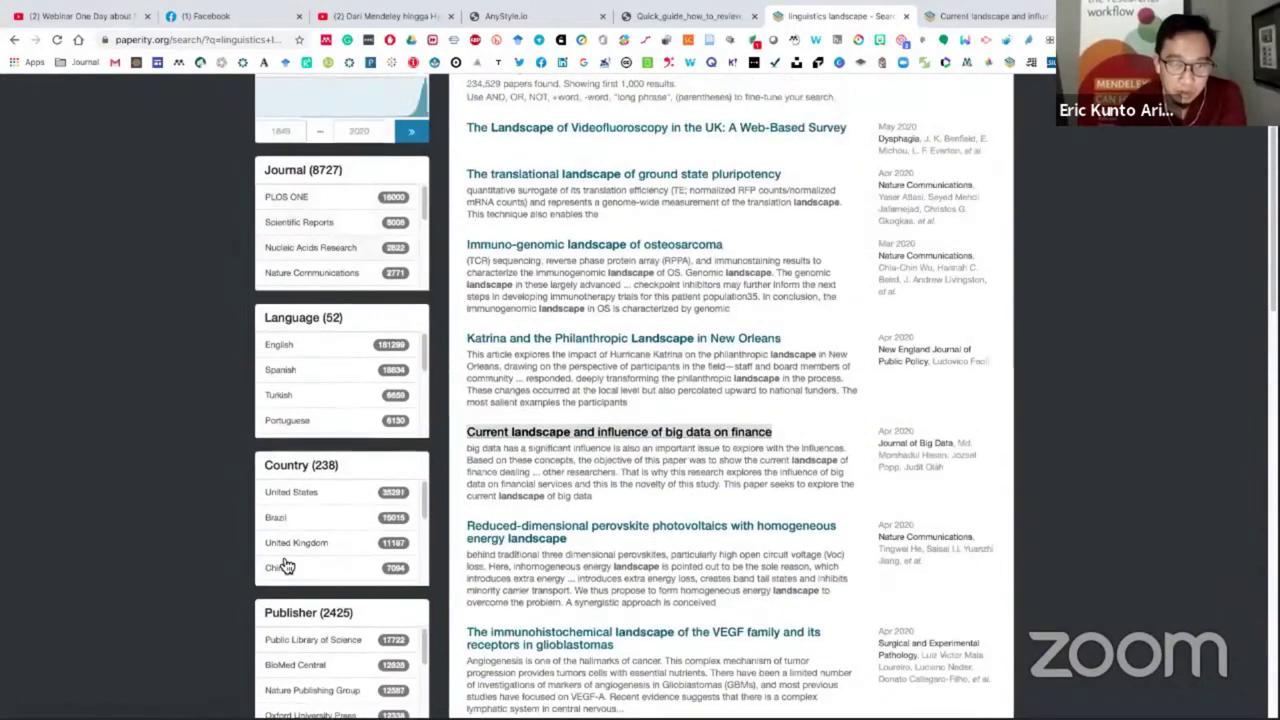
scroll(317, 357, "up", 1)
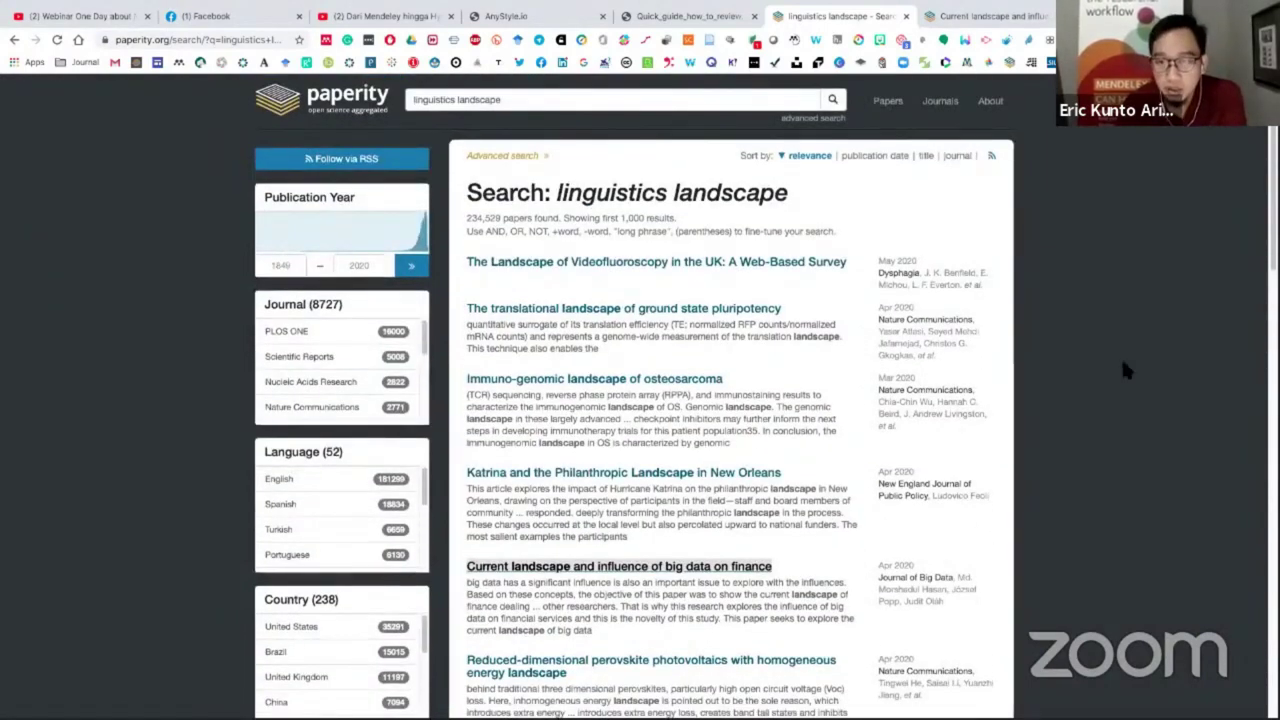
key("ctrl+Tab")
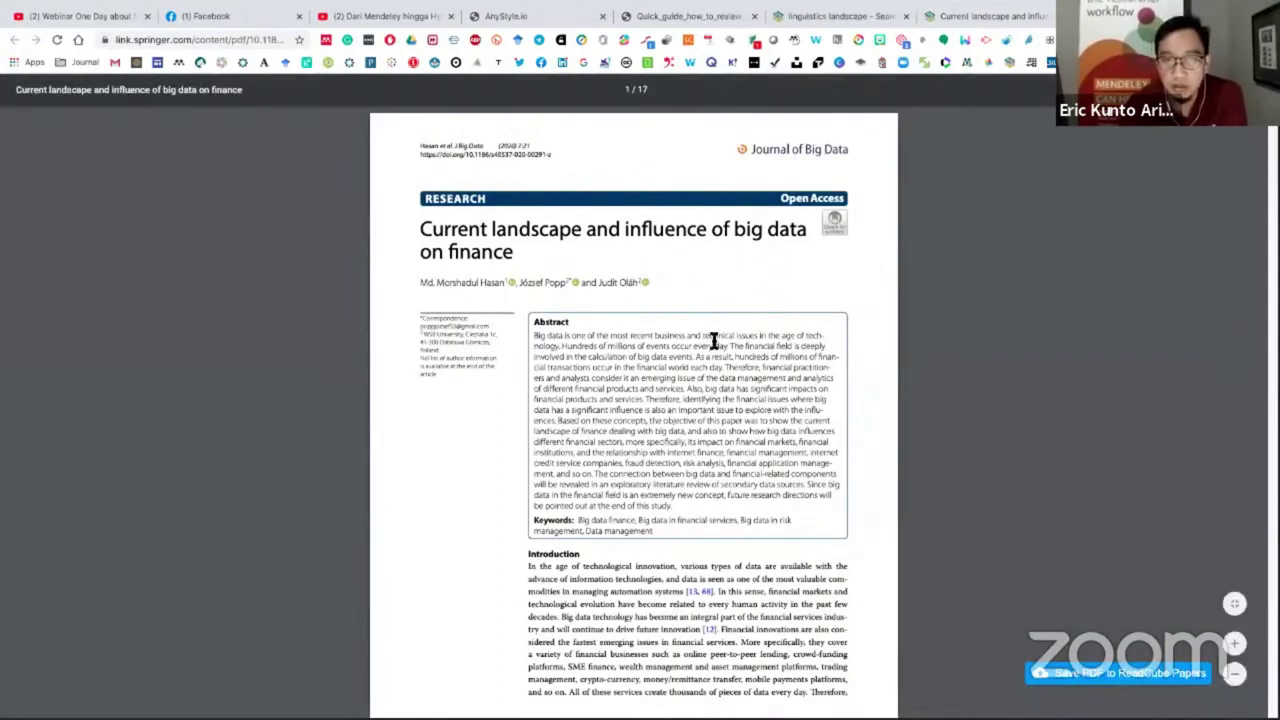
Step: Close the linguistics landscape and Springer PDF browser tabs, then switch to Publish or Perish and close its window
left_click(903, 17)
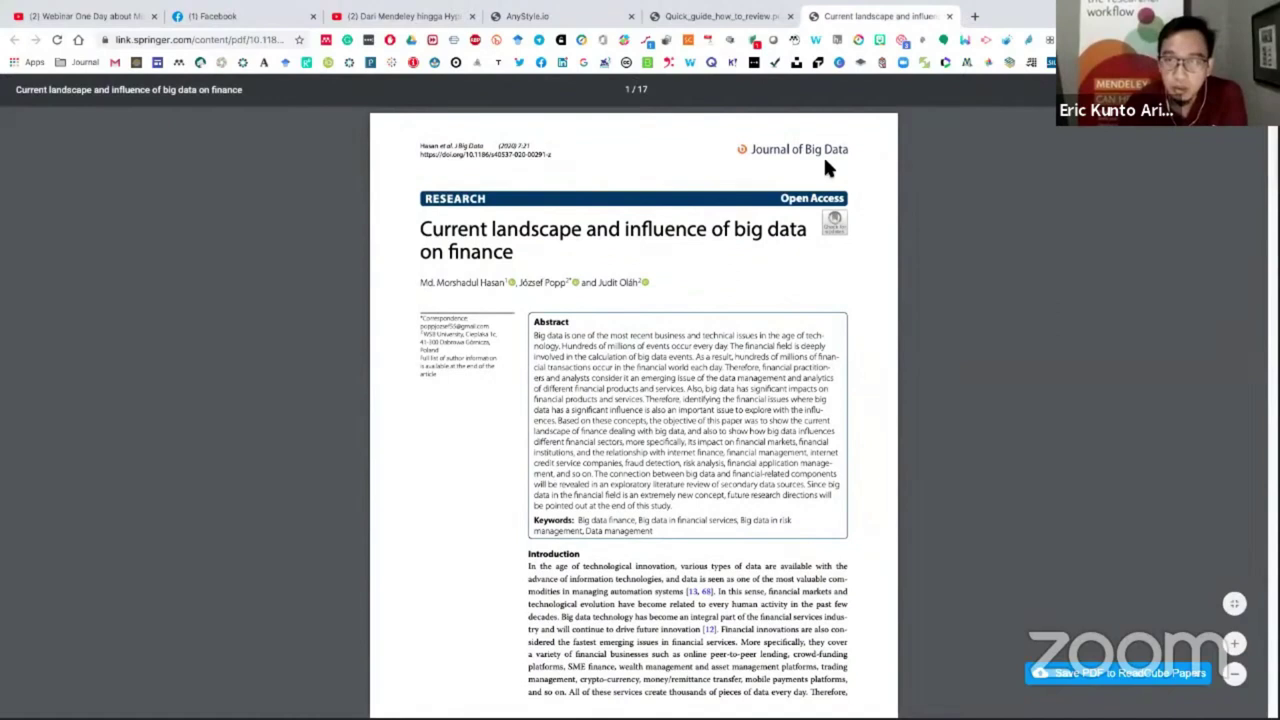
left_click(949, 17)
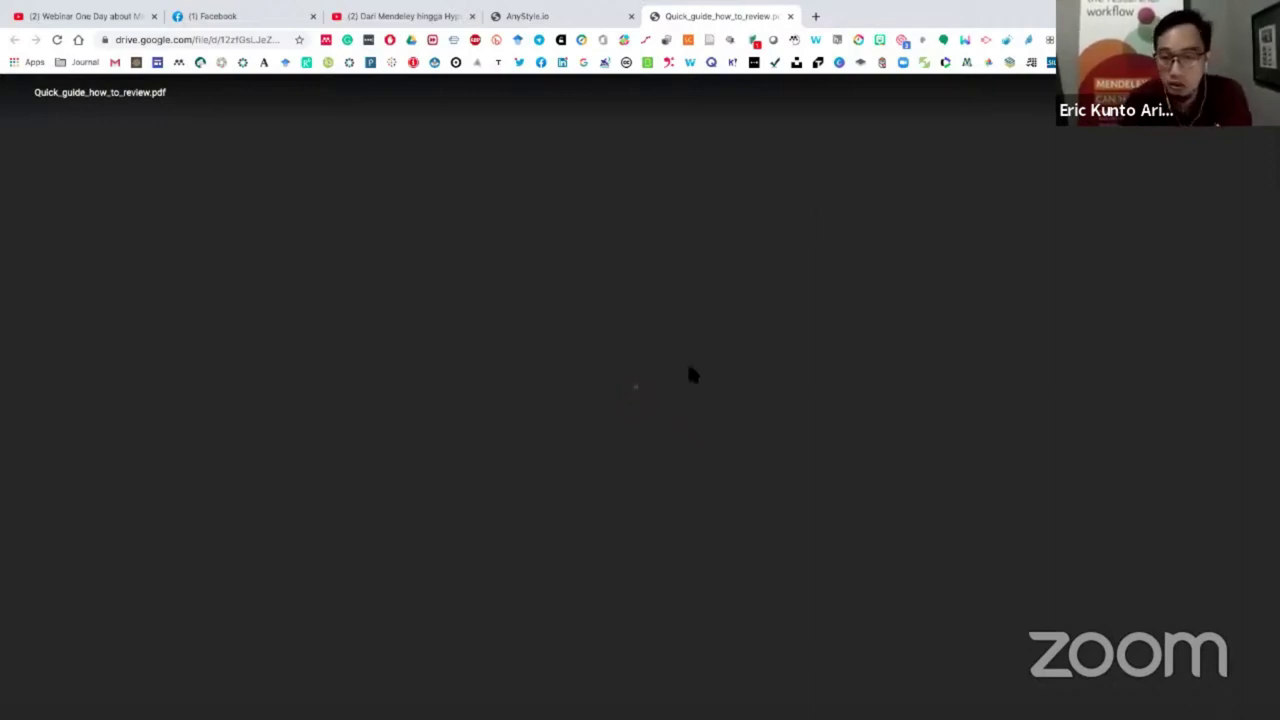
key("super+Tab")
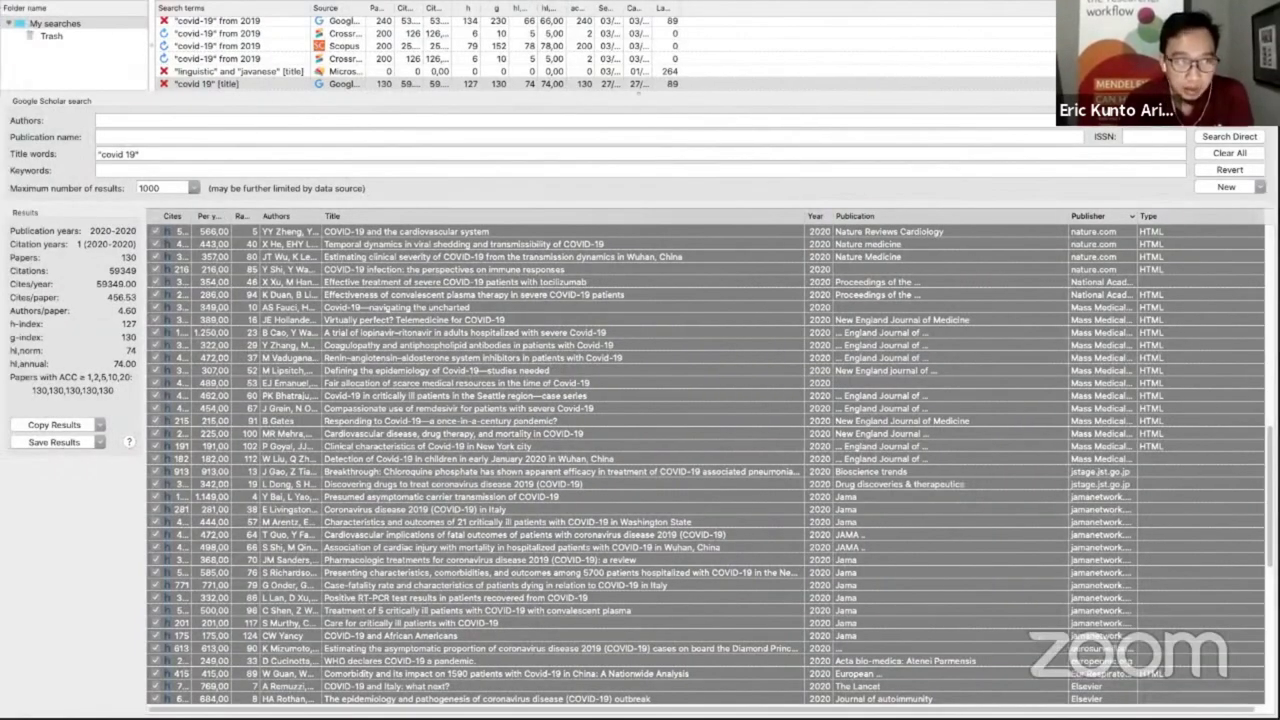
mouse_move(10, 28)
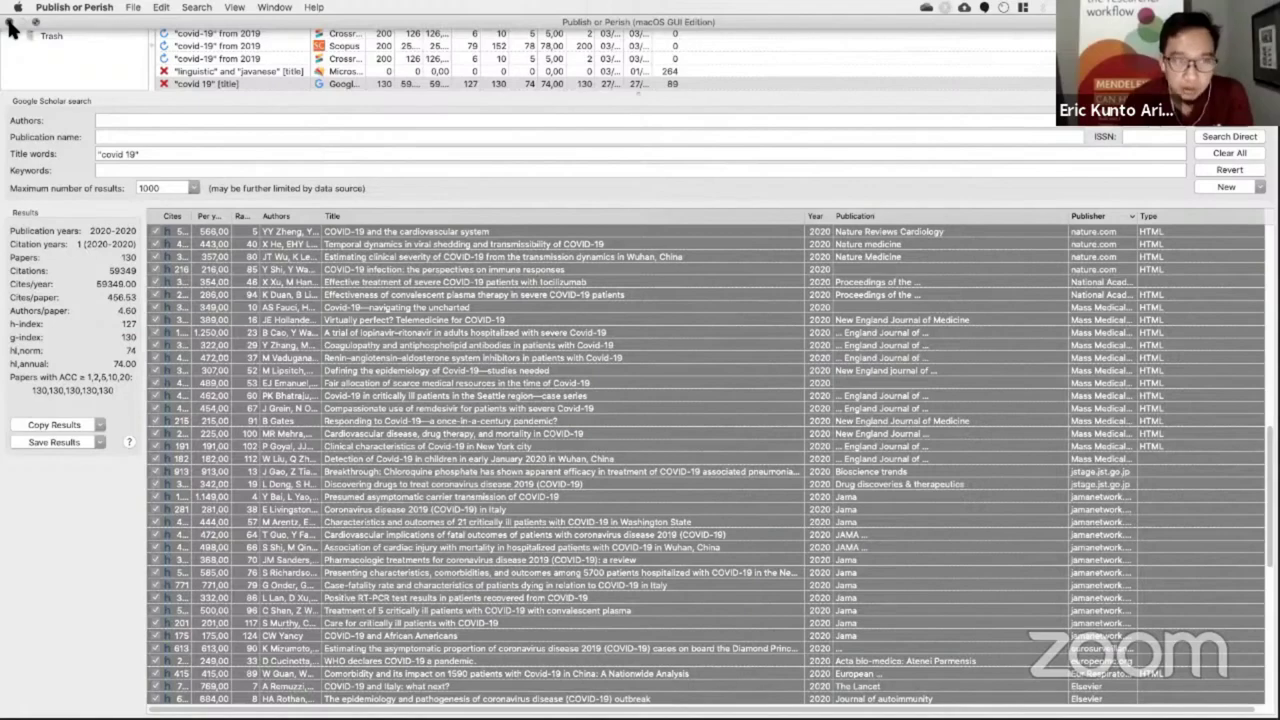
left_click(9, 23)
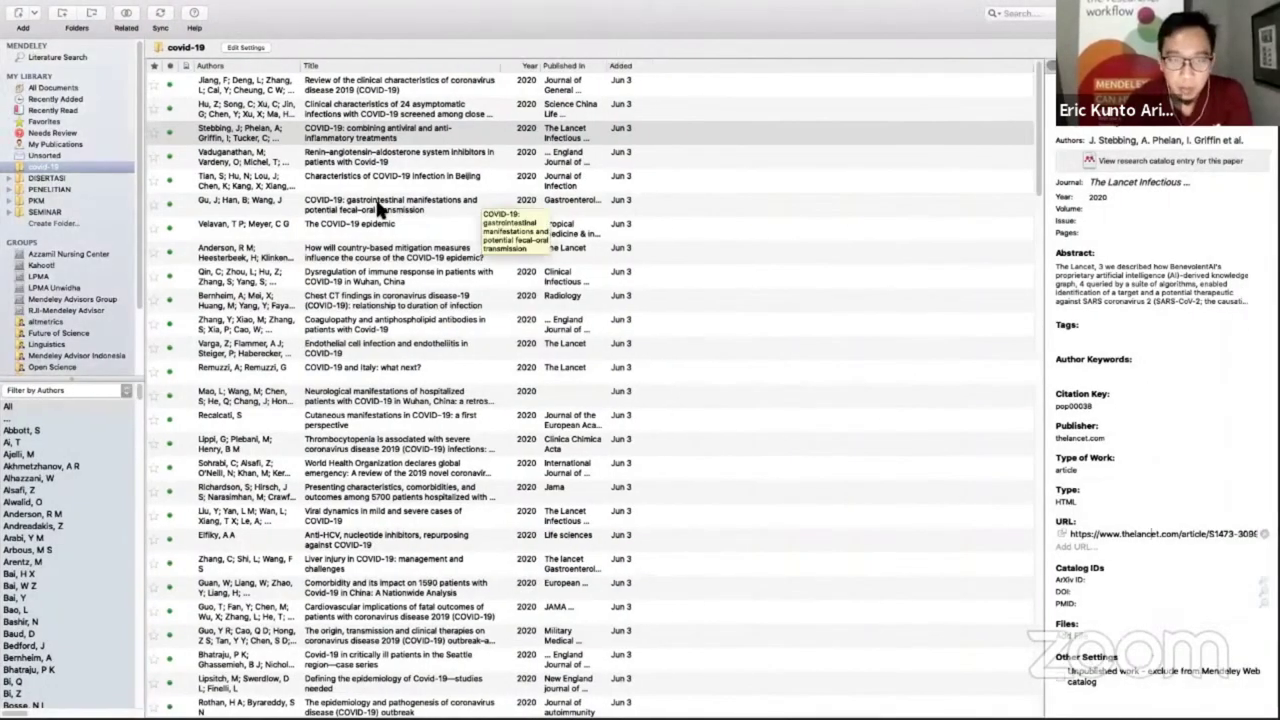
Step: In Mendeley Desktop, show the PENELITIAN folder and open the 2020 paper on article processing charges in the PDF viewer
key("super+Tab")
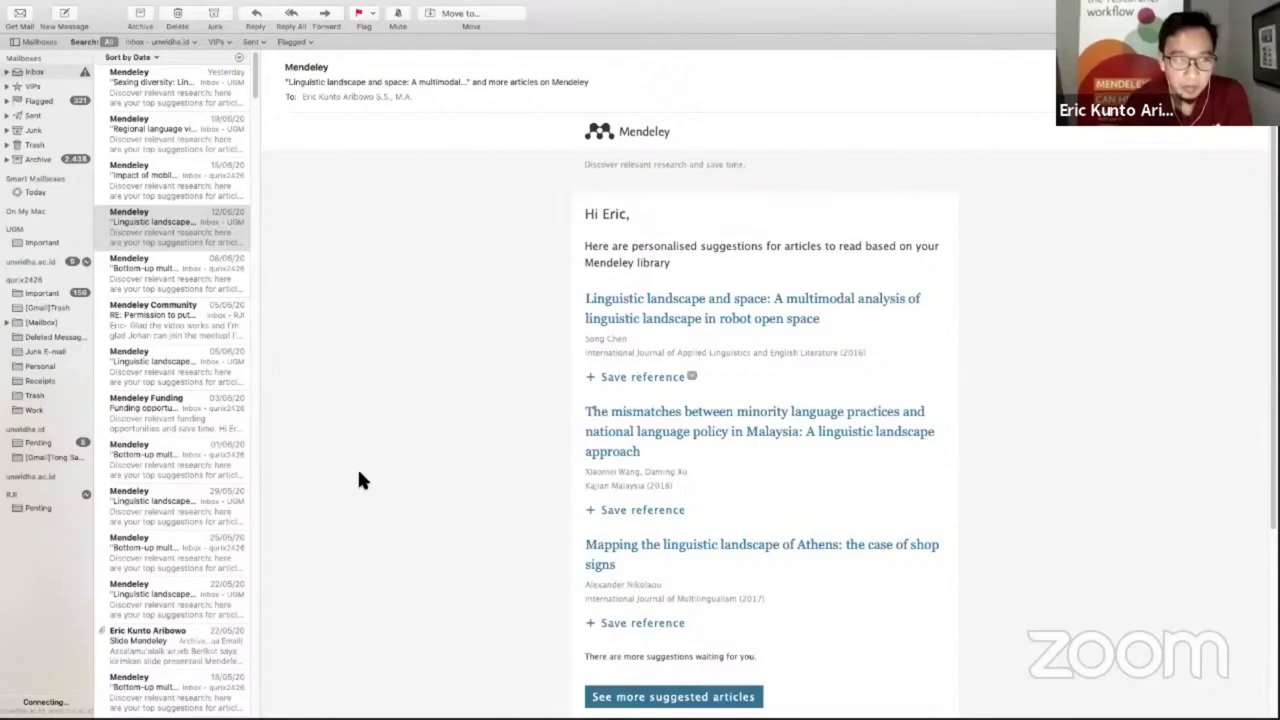
key("super+Tab")
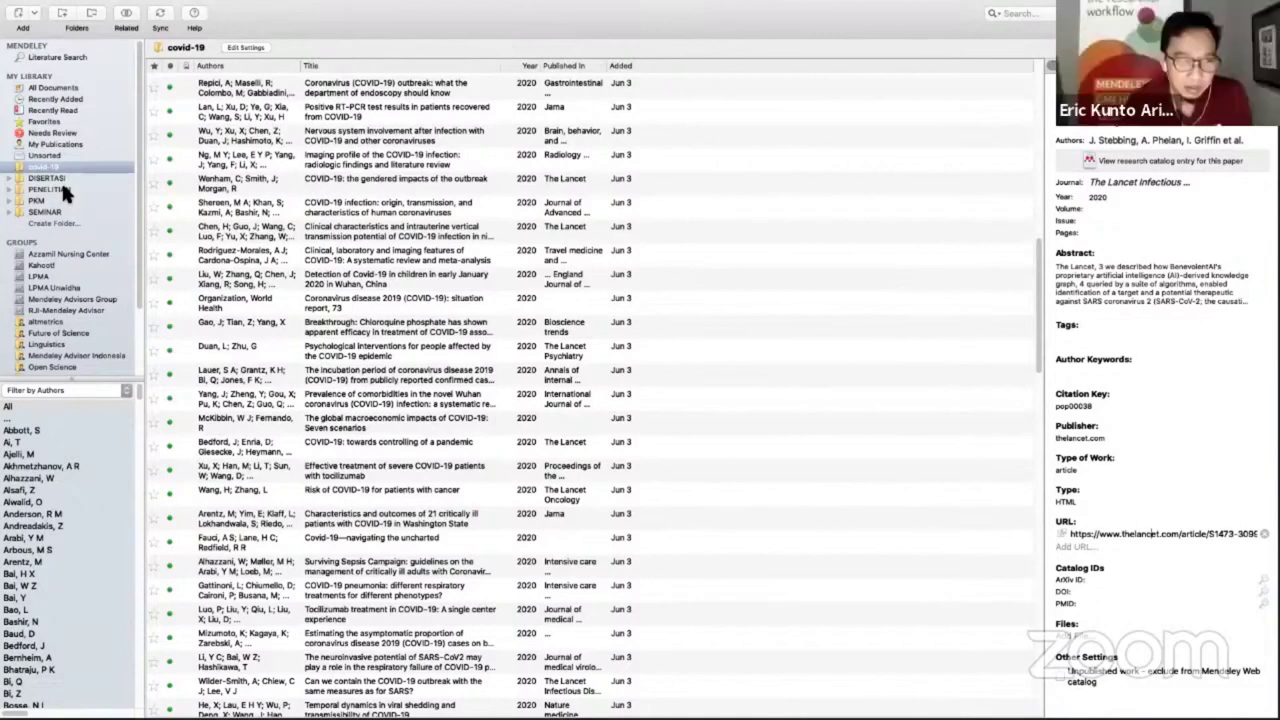
left_click(47, 189)
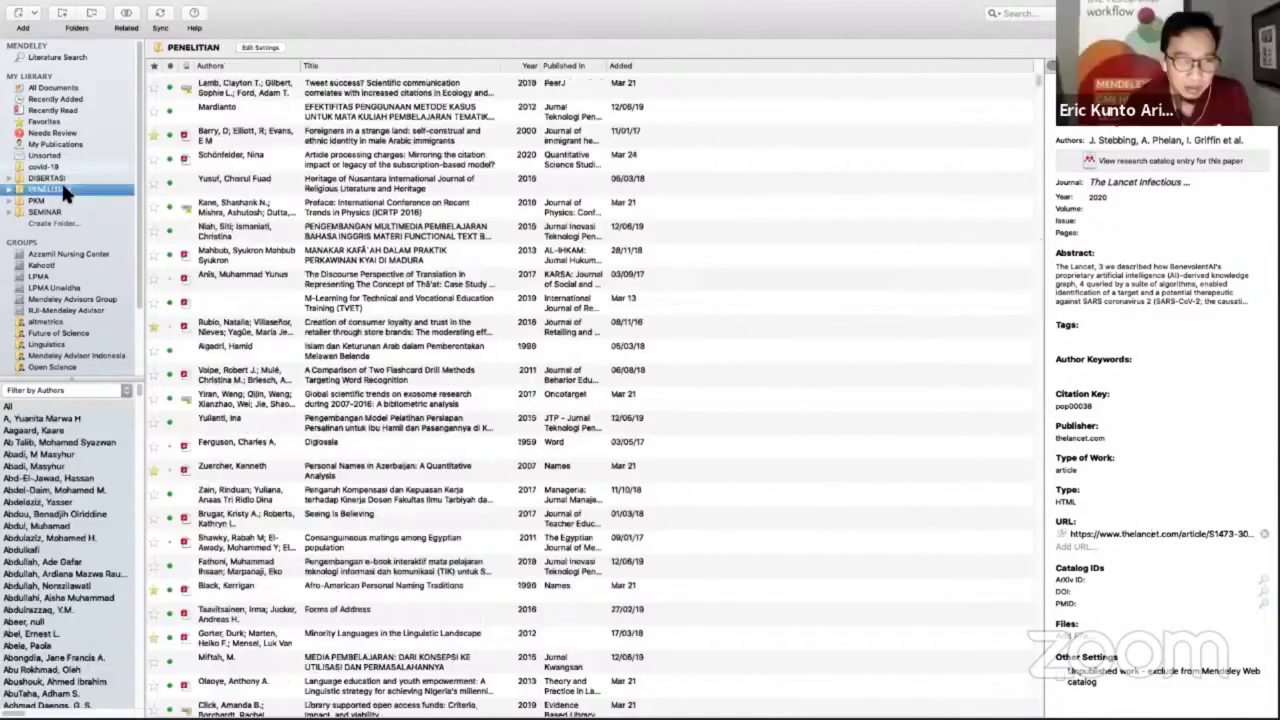
double_click(423, 166)
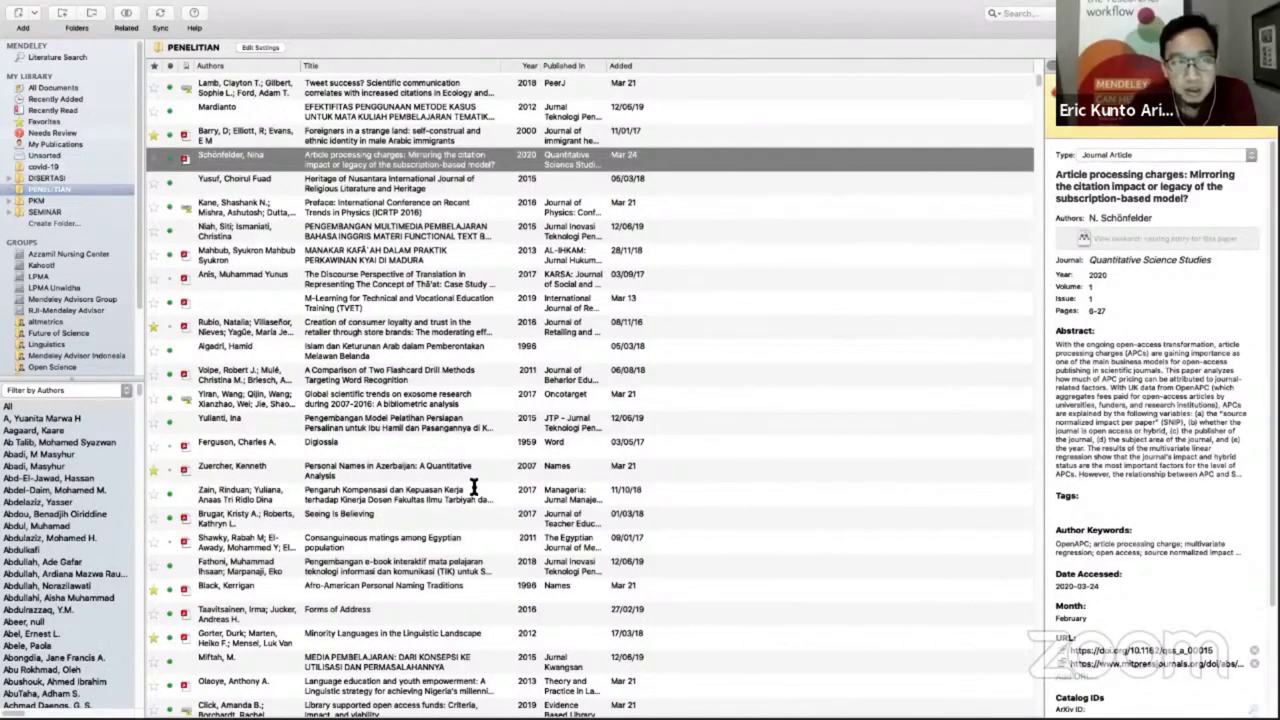
Step: Highlight the paragraph beginning "The purpose of this report is to stimulate discussion and debate" in yellow
scroll(474, 487, "down", 15)
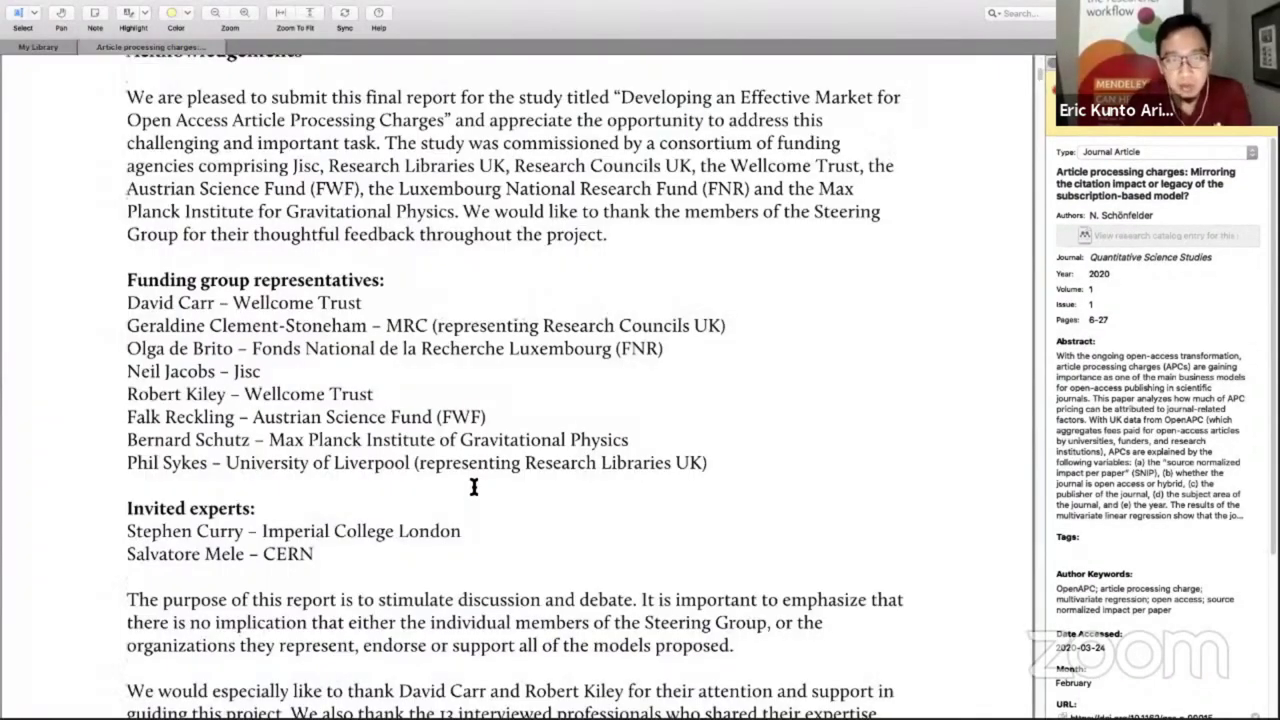
scroll(474, 487, "down", 3)
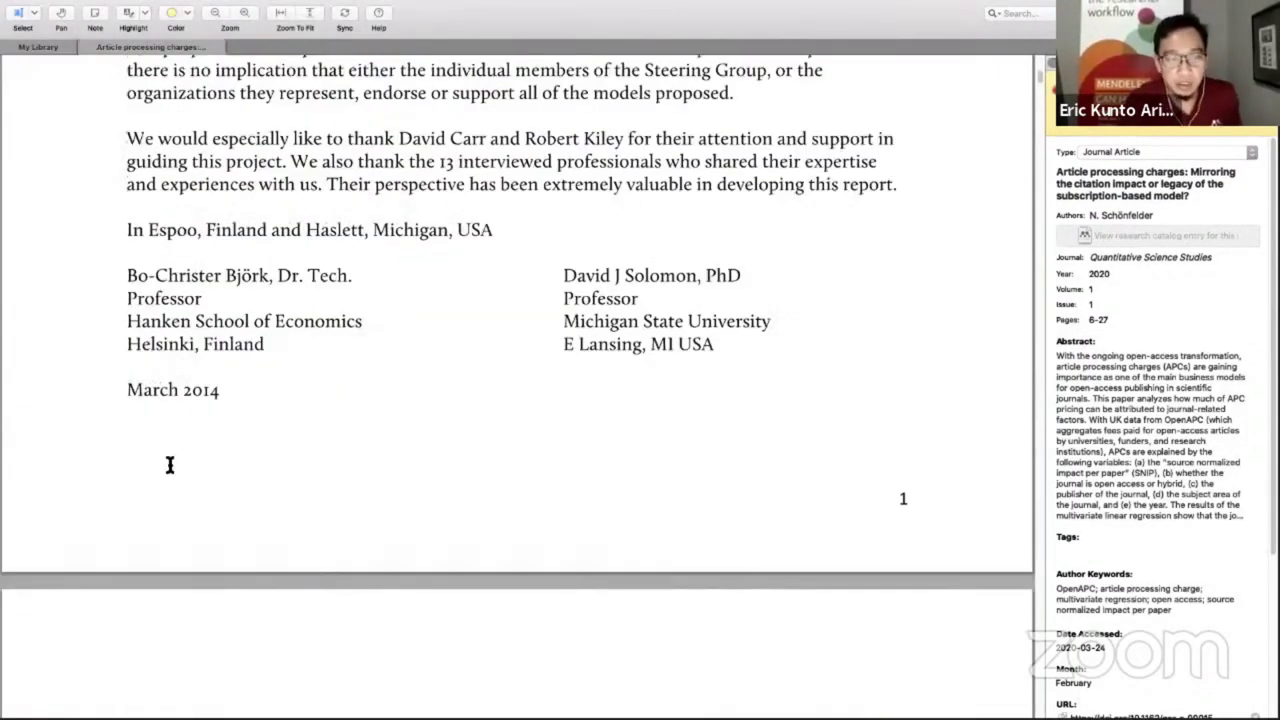
scroll(126, 480, "up", 5)
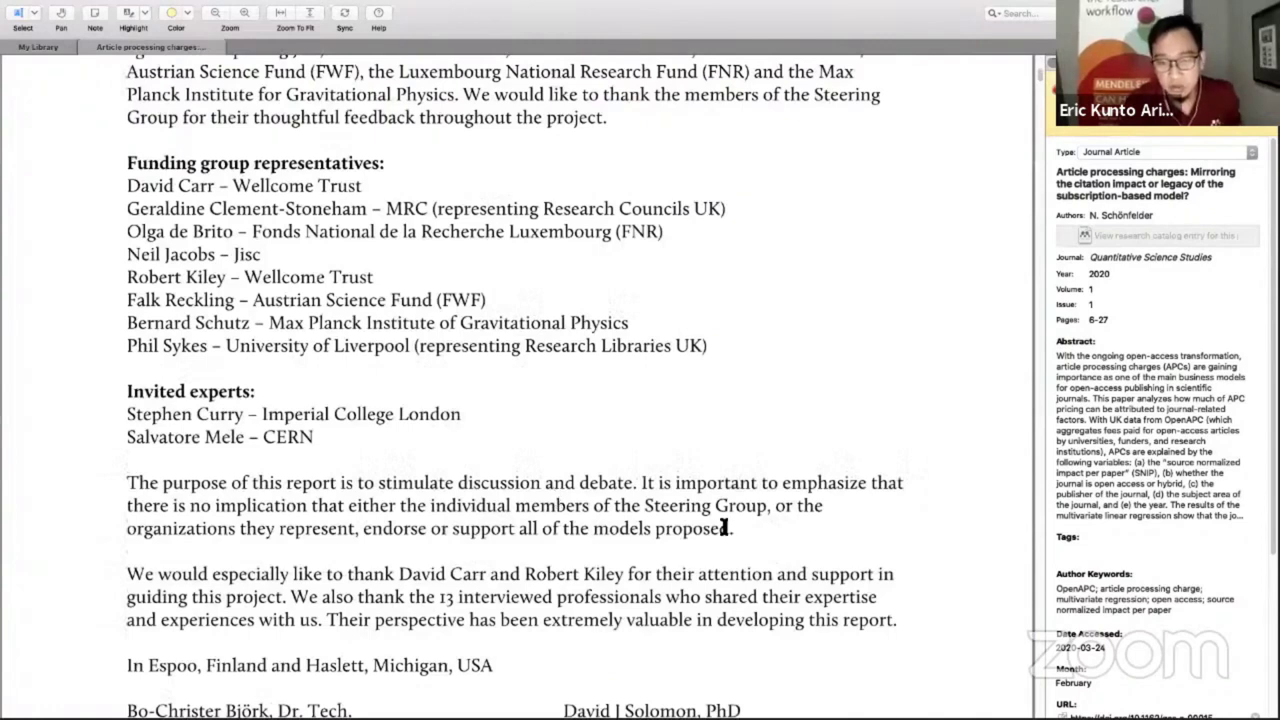
left_click_drag(253, 493, 130, 482)
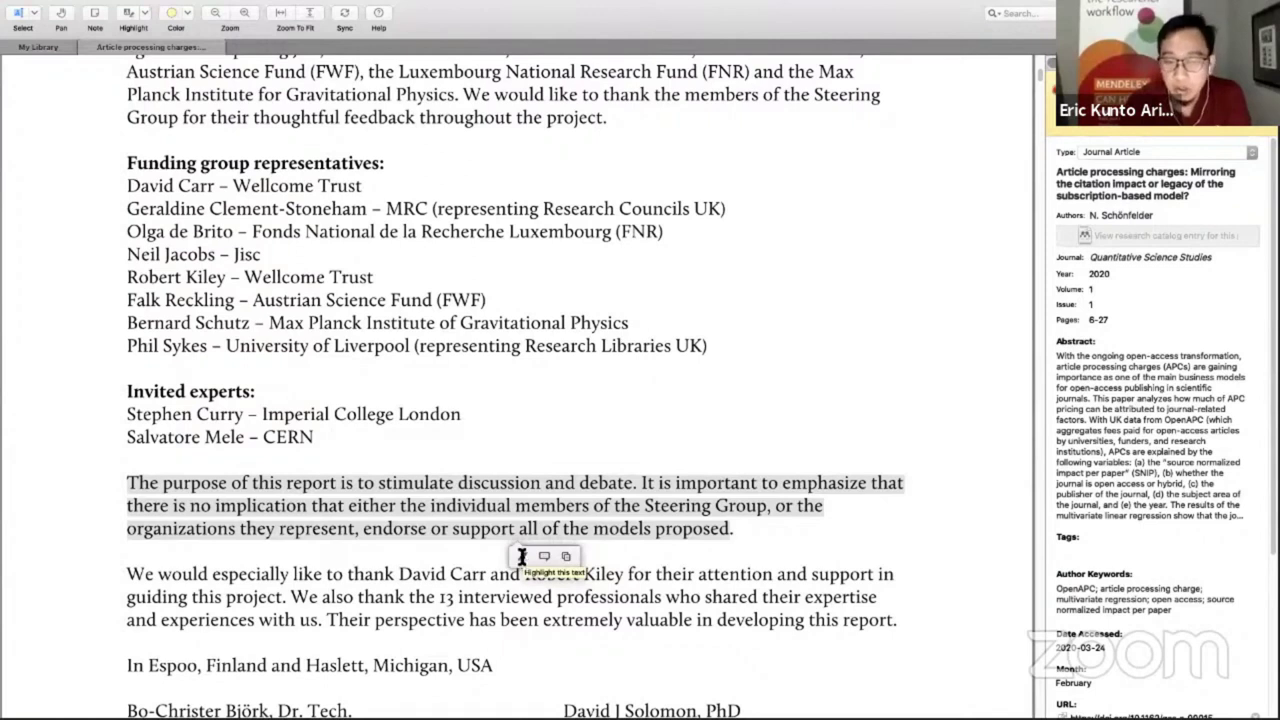
left_click(522, 558)
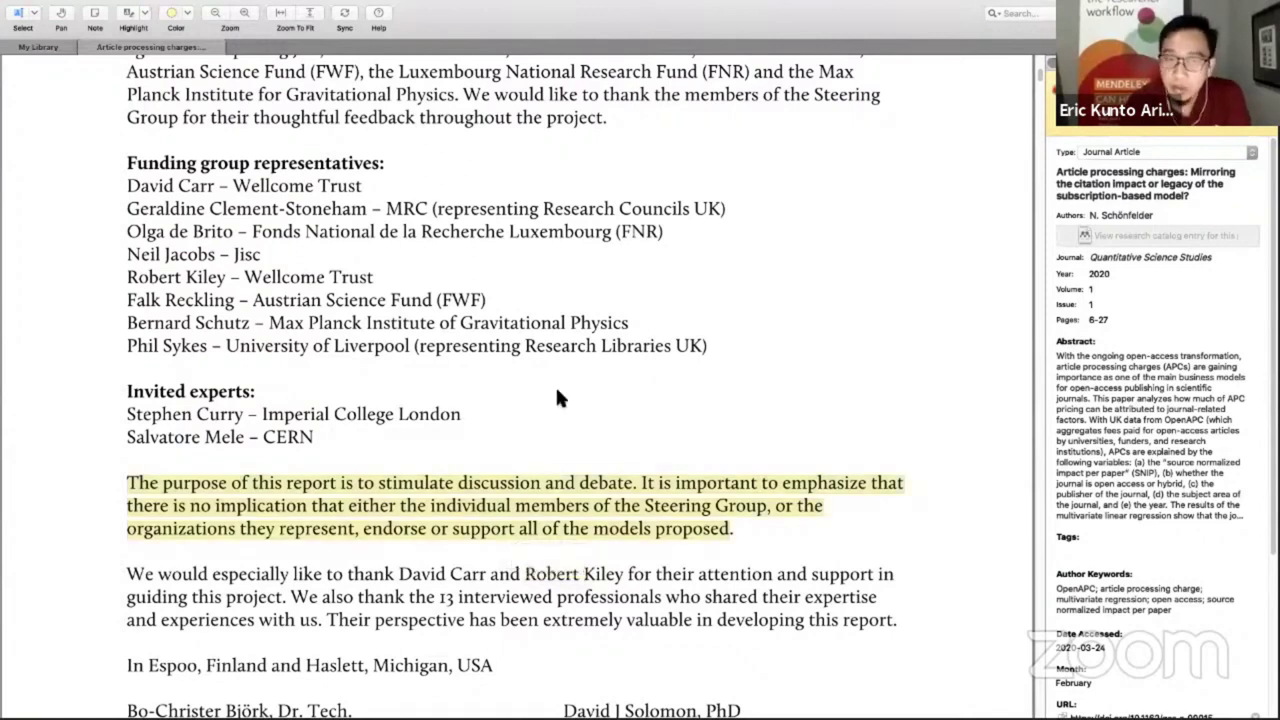
Step: Highlight the paragraph beginning "We would especially like to thank" and set its highlight colour to purple
scroll(555, 386, "down", 3)
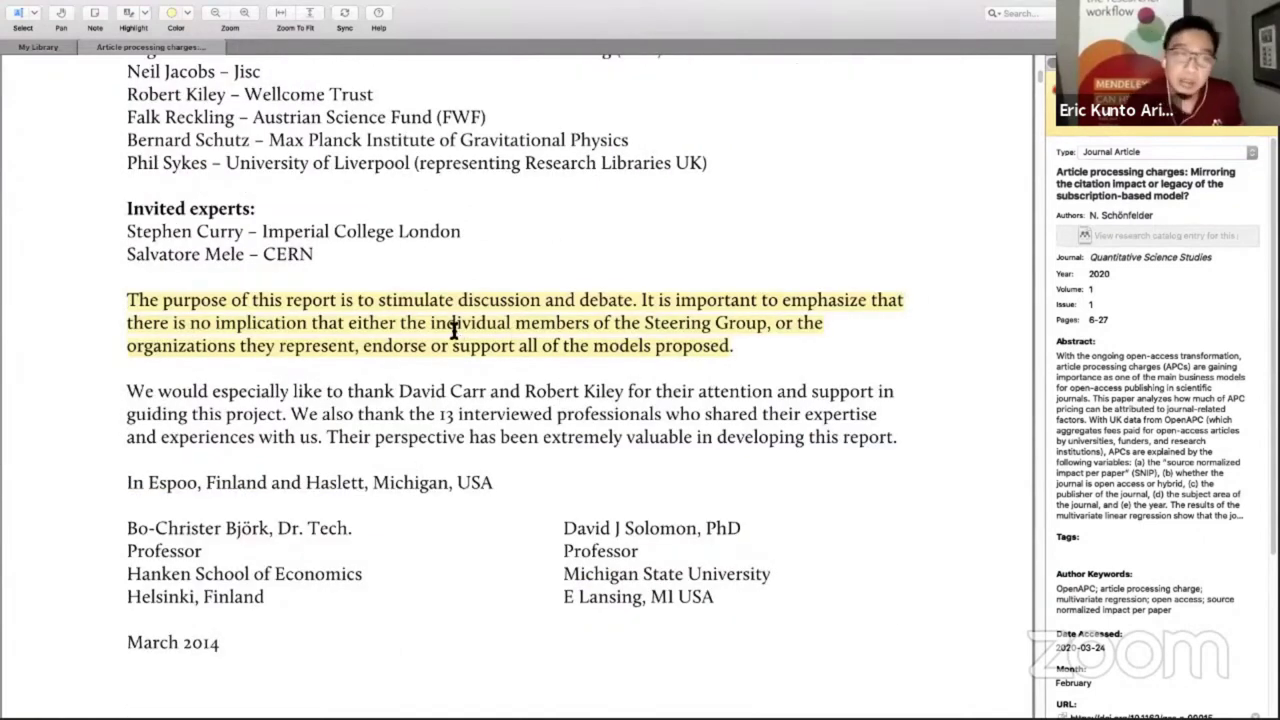
left_click_drag(128, 393, 892, 437)
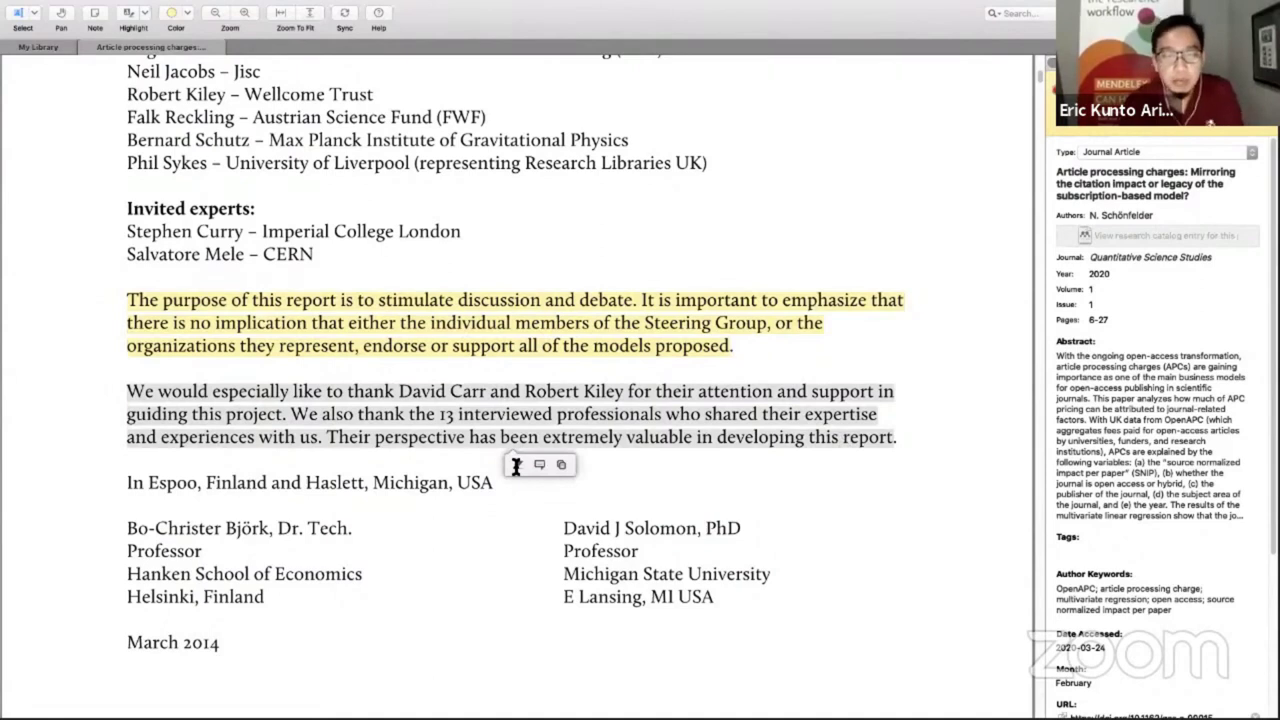
left_click(597, 462)
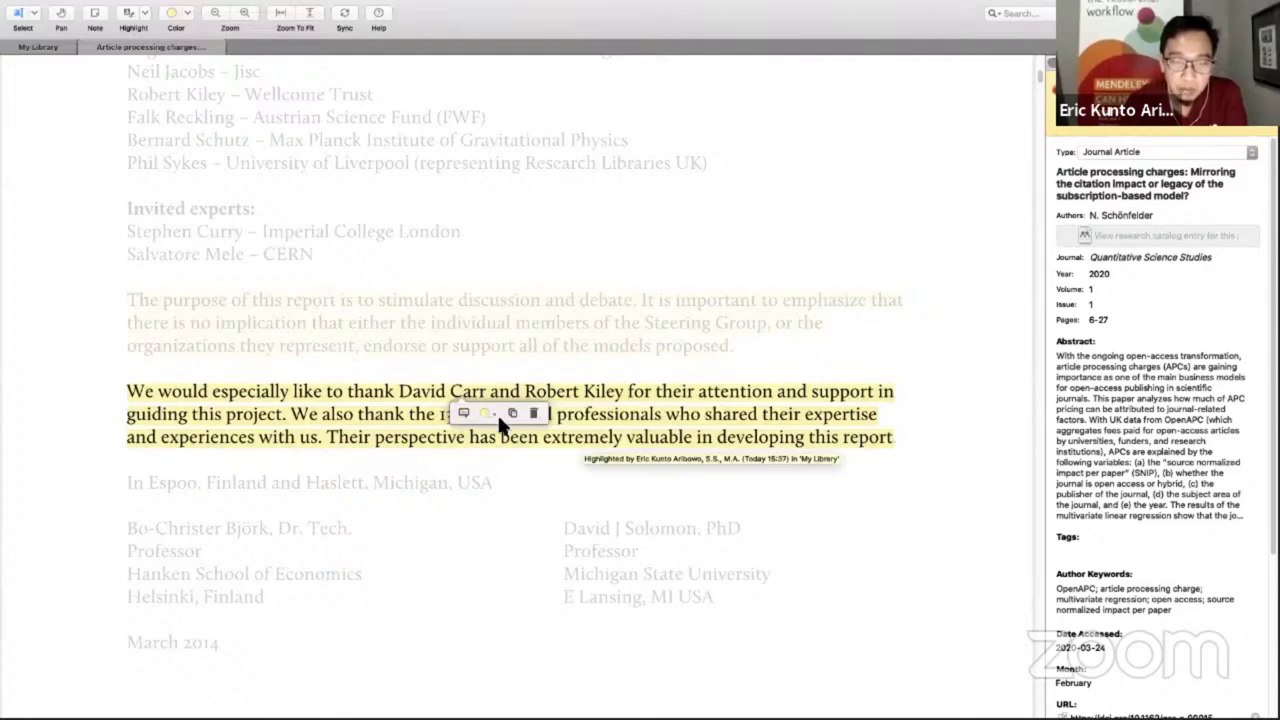
left_click(493, 412)
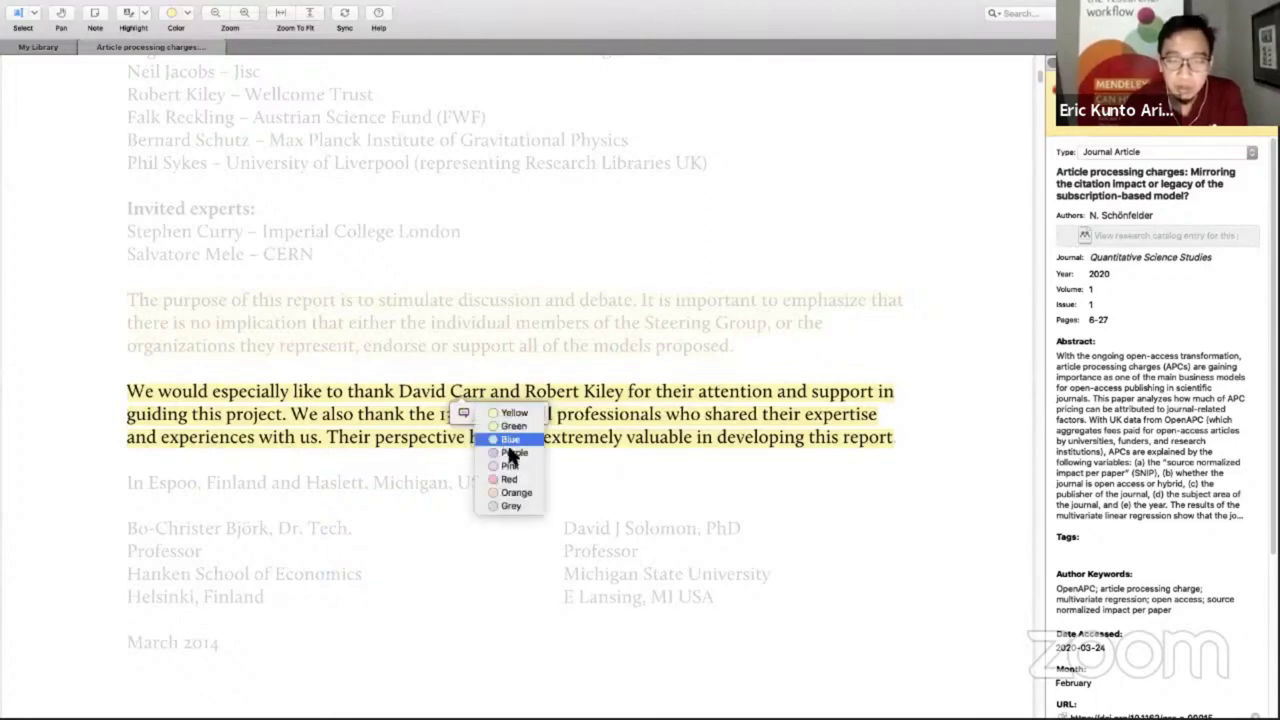
left_click(513, 453)
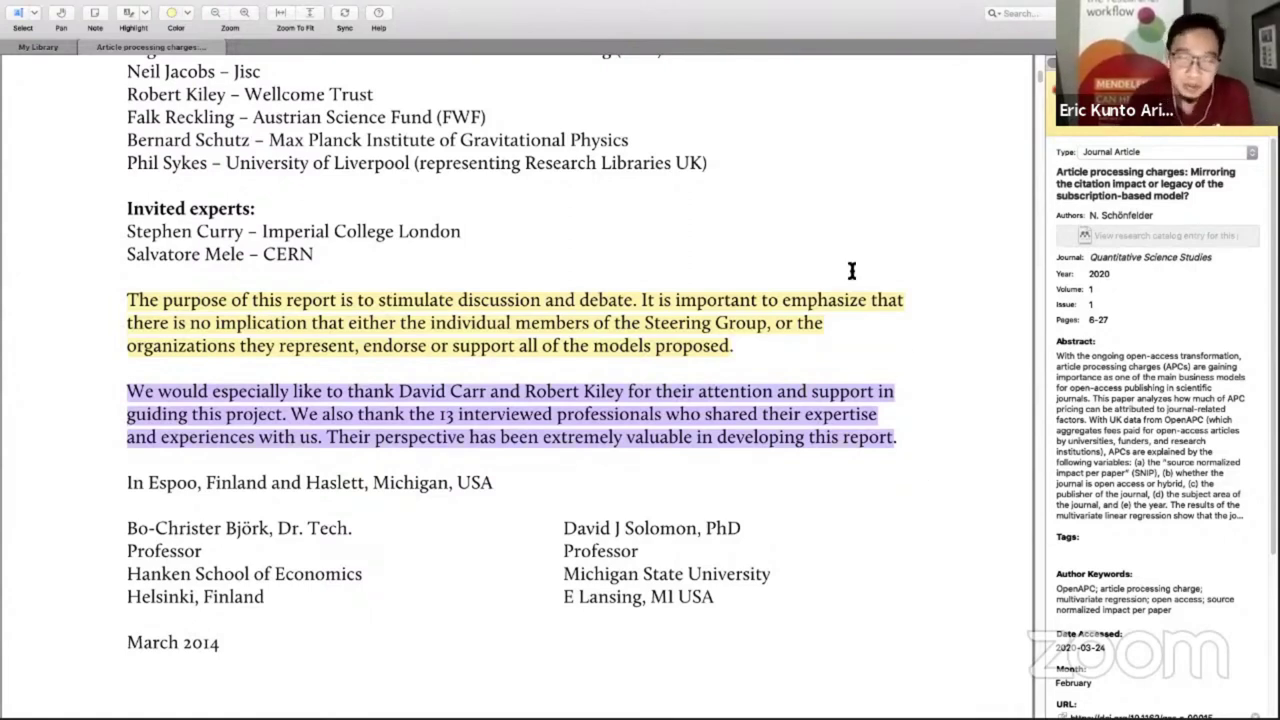
Step: Highlight the two entries under "Invited experts" and set their highlight colour to grey
scroll(691, 249, "down", 2)
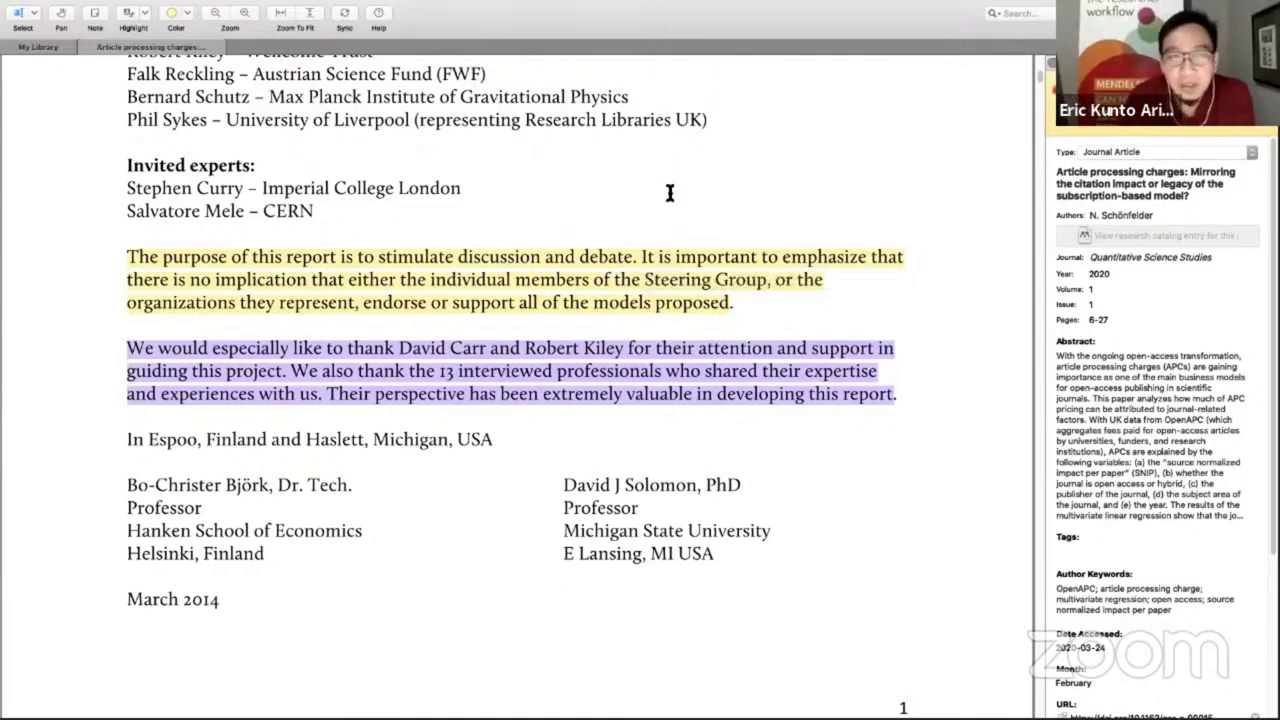
left_click_drag(128, 186, 290, 222)
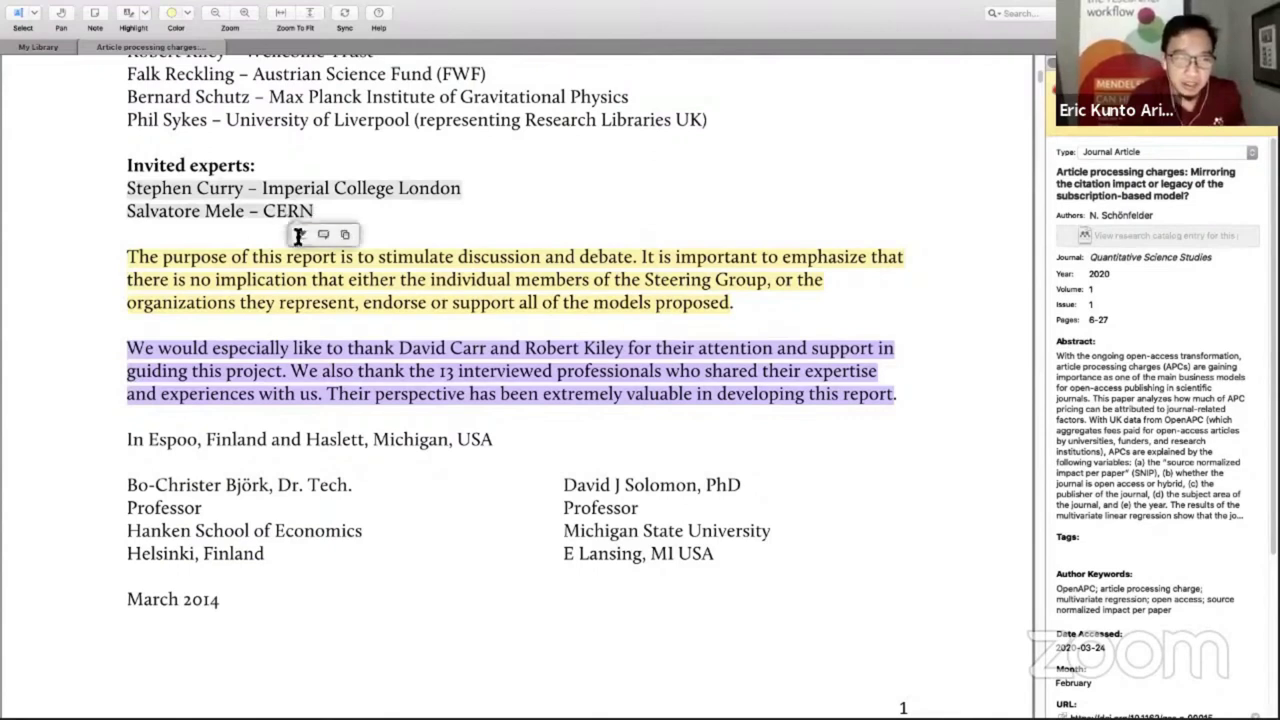
left_click(298, 235)
left_click(292, 218)
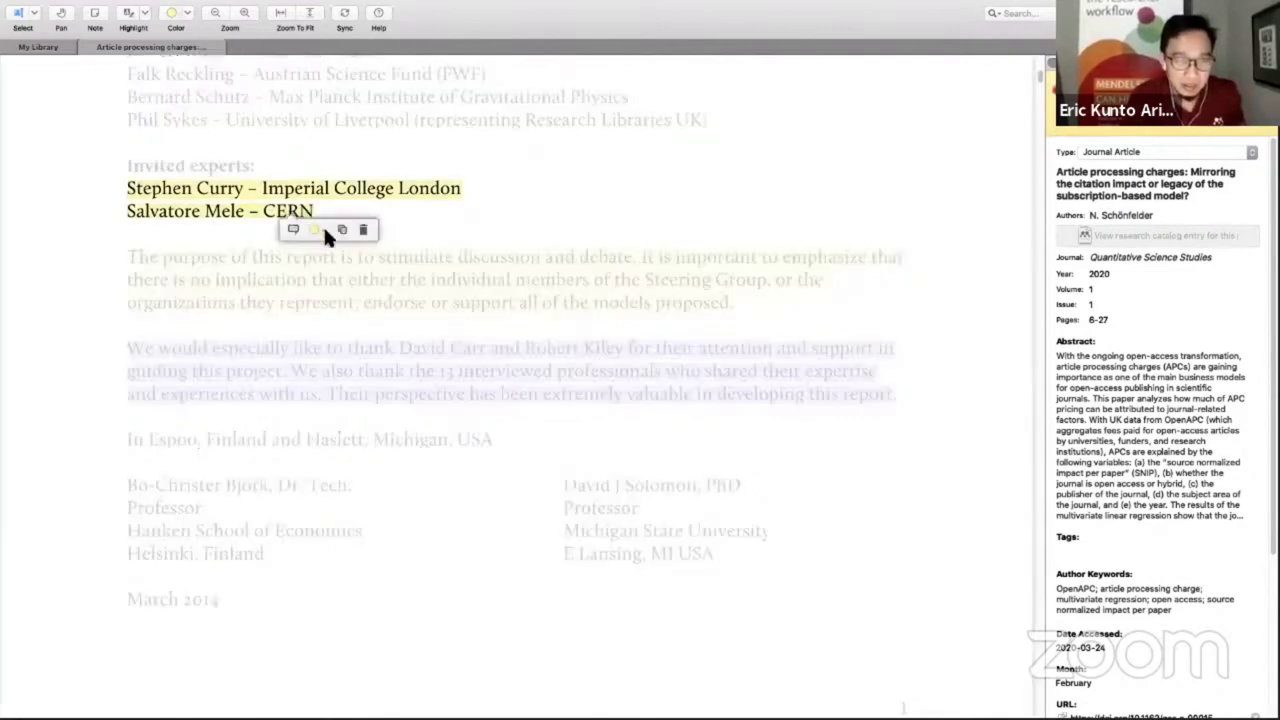
left_click(323, 226)
left_click(340, 322)
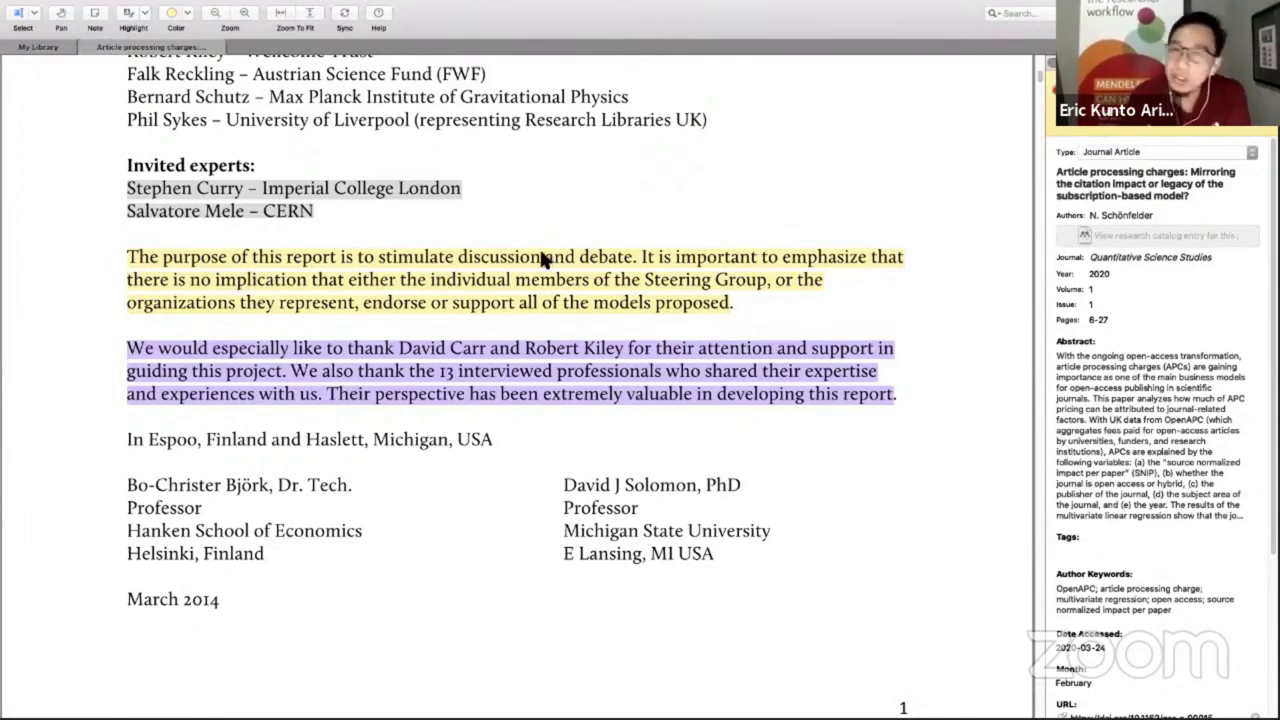
Step: Look over the coloured highlights and the report's contents page, and return to the highlighted passages
mouse_move(543, 259)
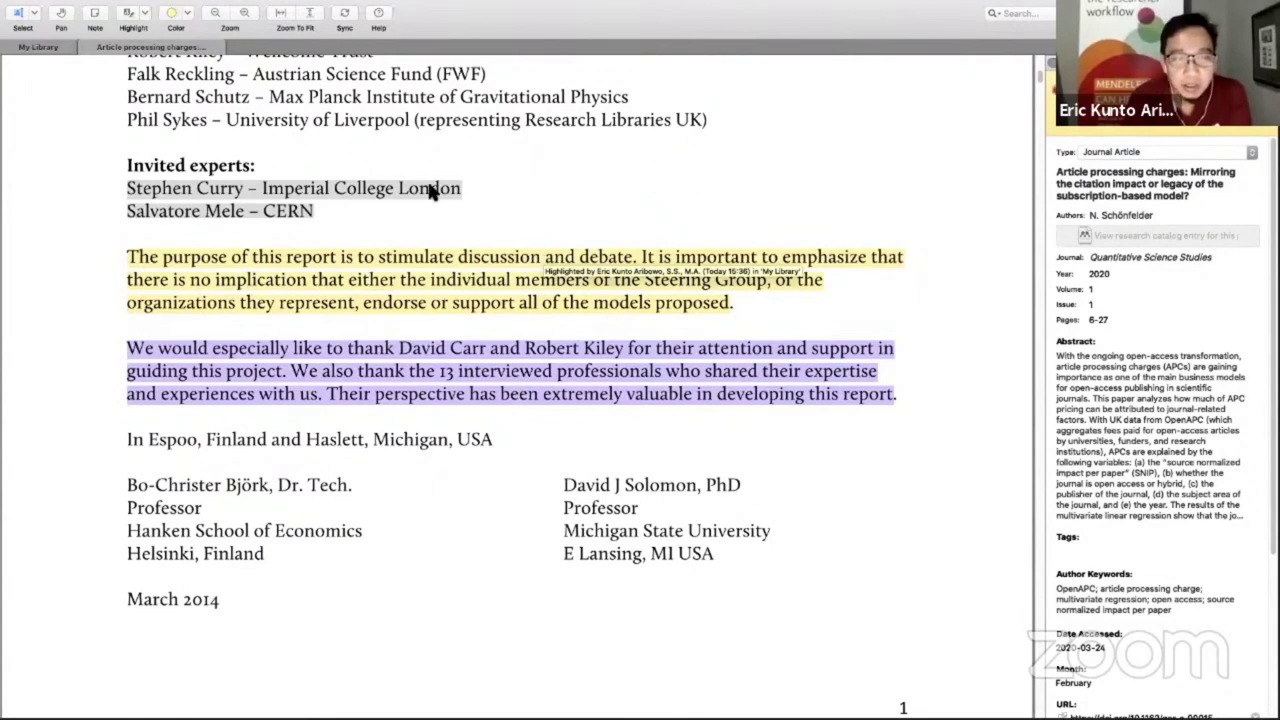
mouse_move(432, 195)
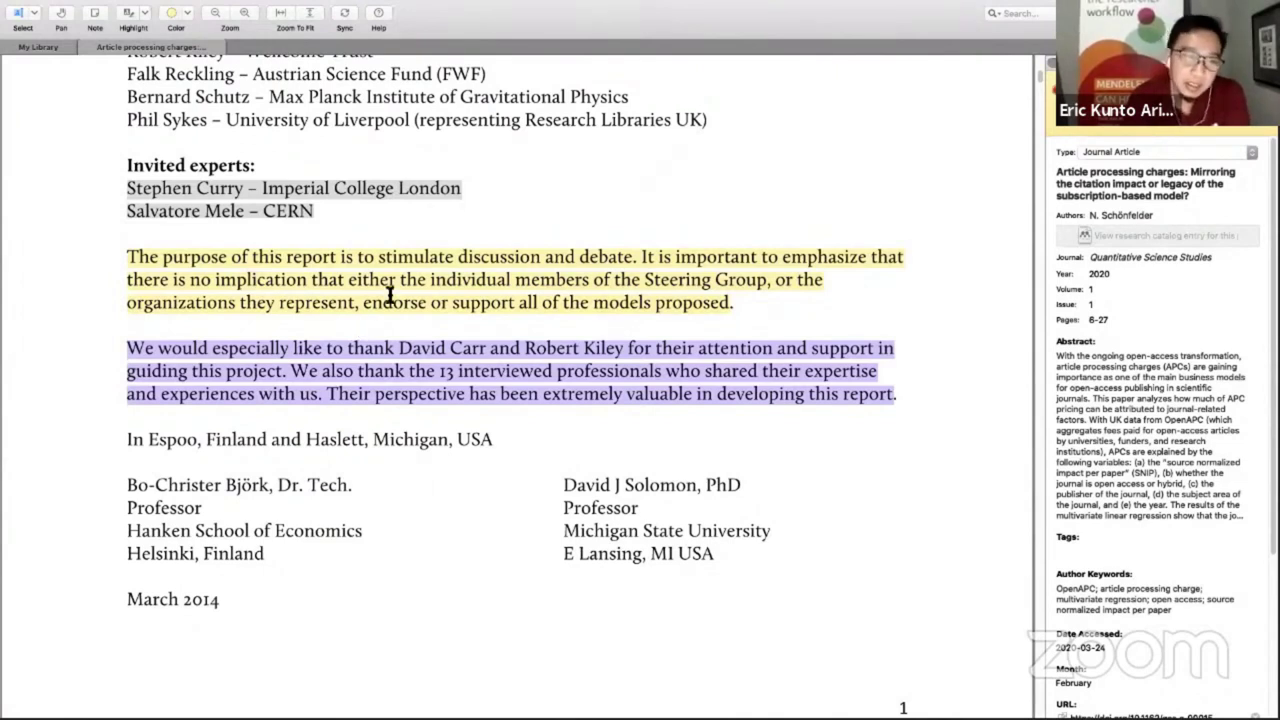
scroll(390, 296, "up", 1)
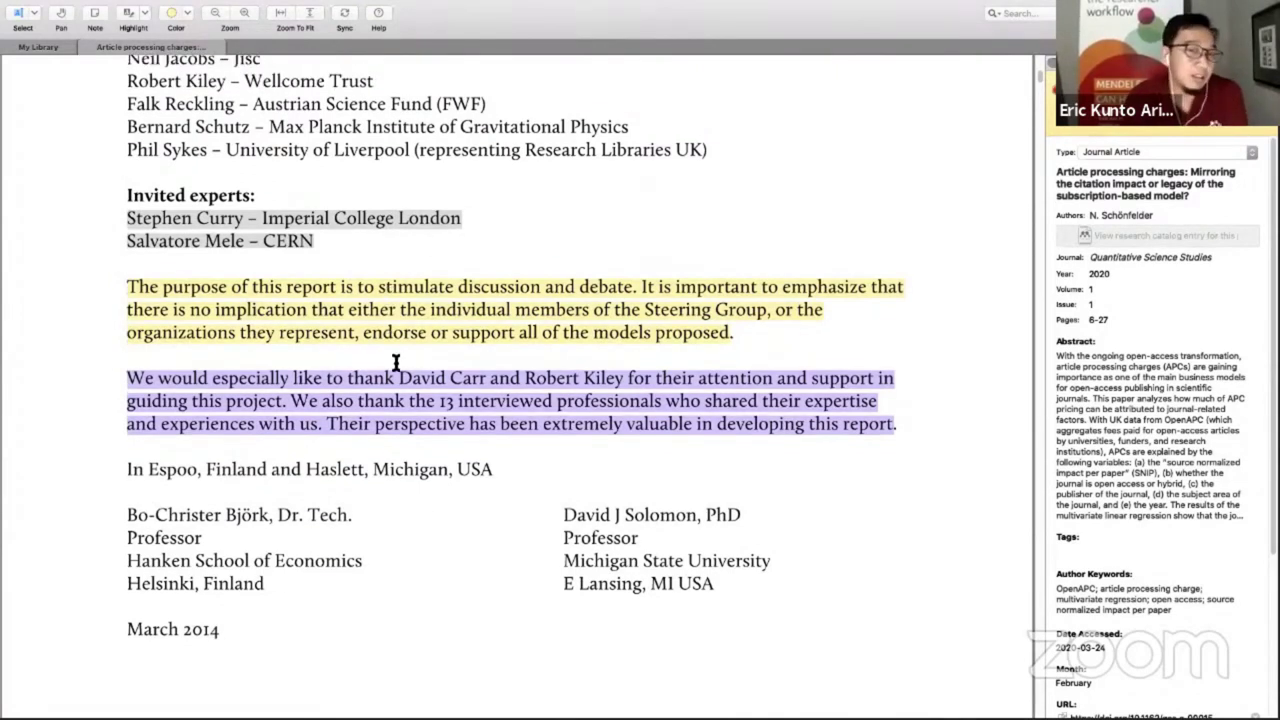
scroll(396, 362, "down", 6)
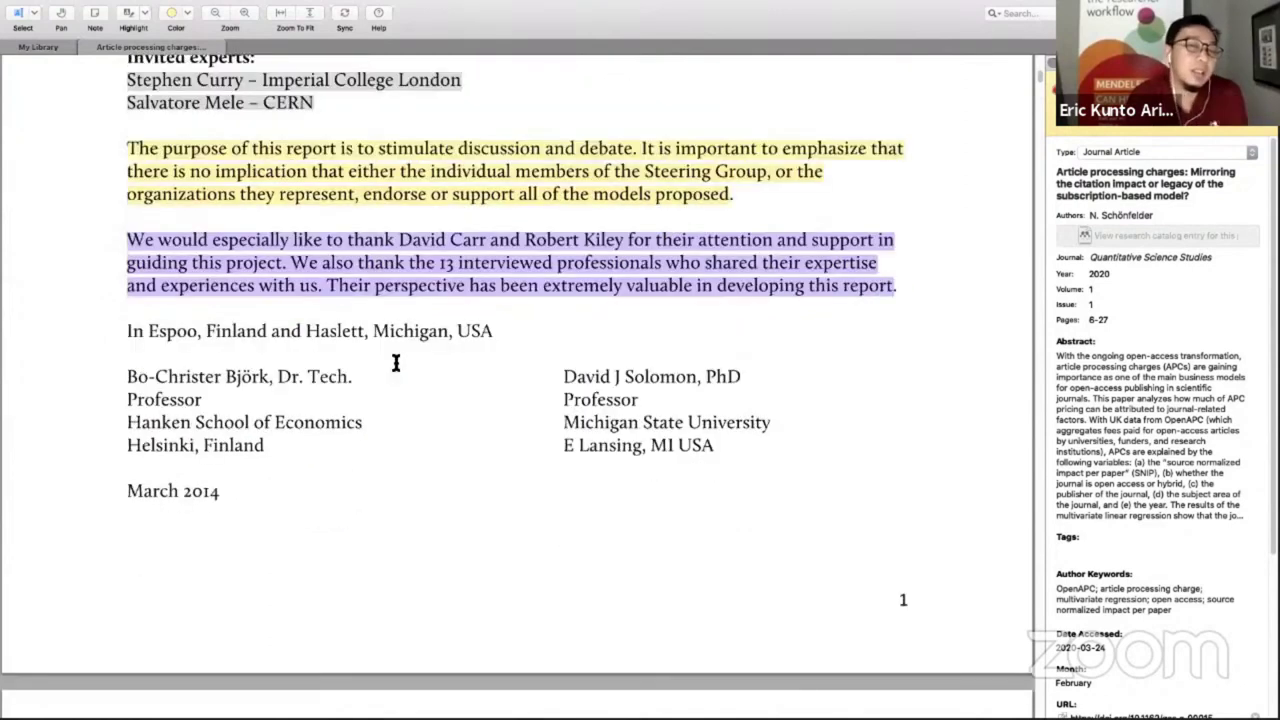
scroll(396, 362, "down", 15)
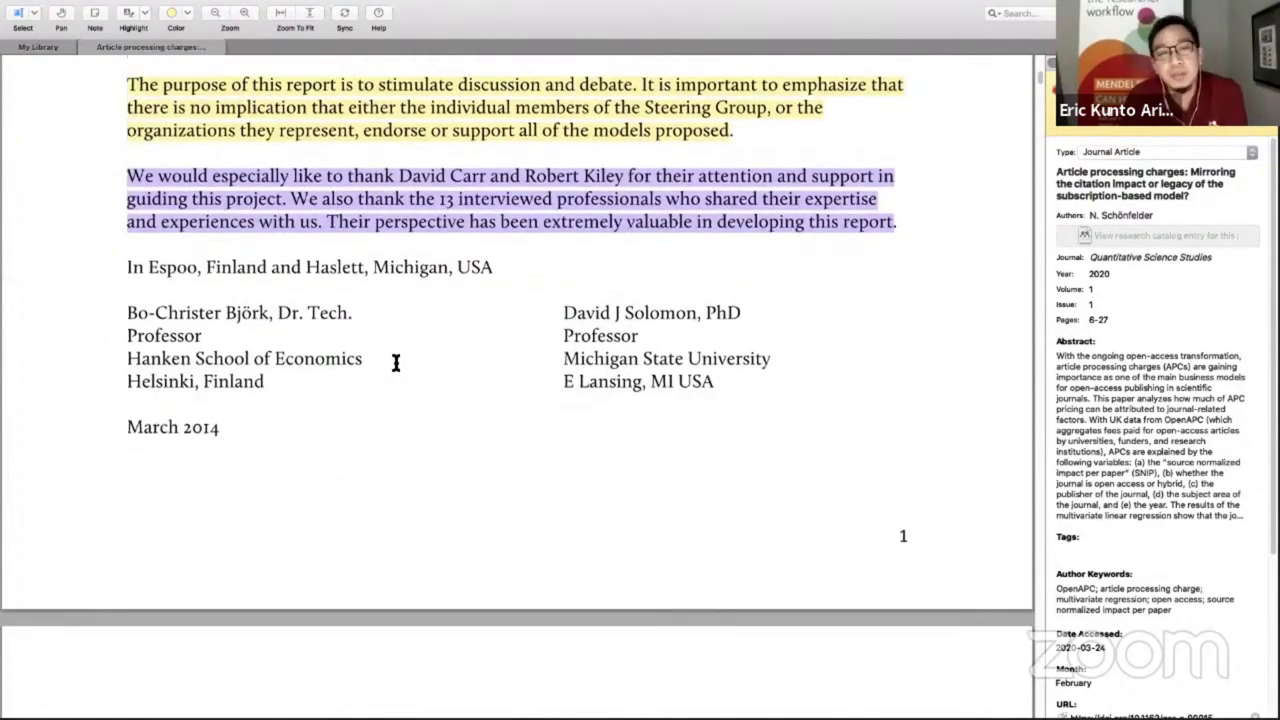
scroll(310, 405, "down", 1)
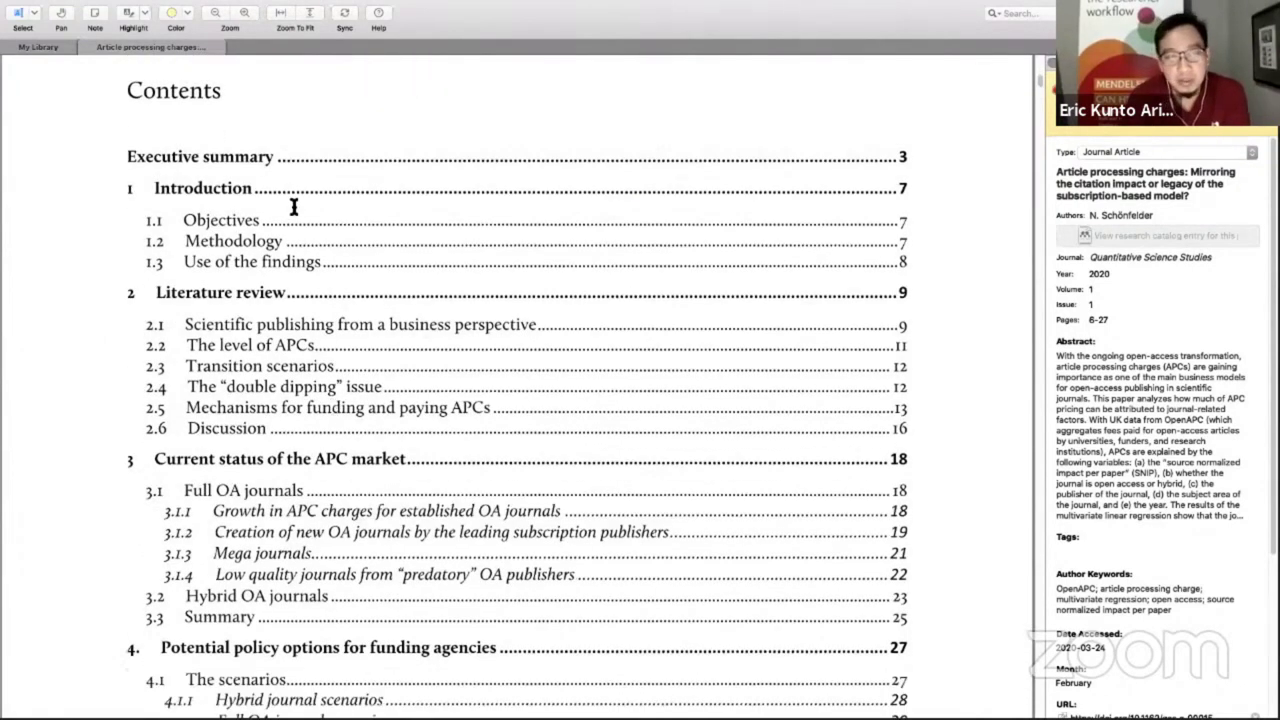
scroll(294, 207, "up", 11)
scroll(294, 207, "up", 15)
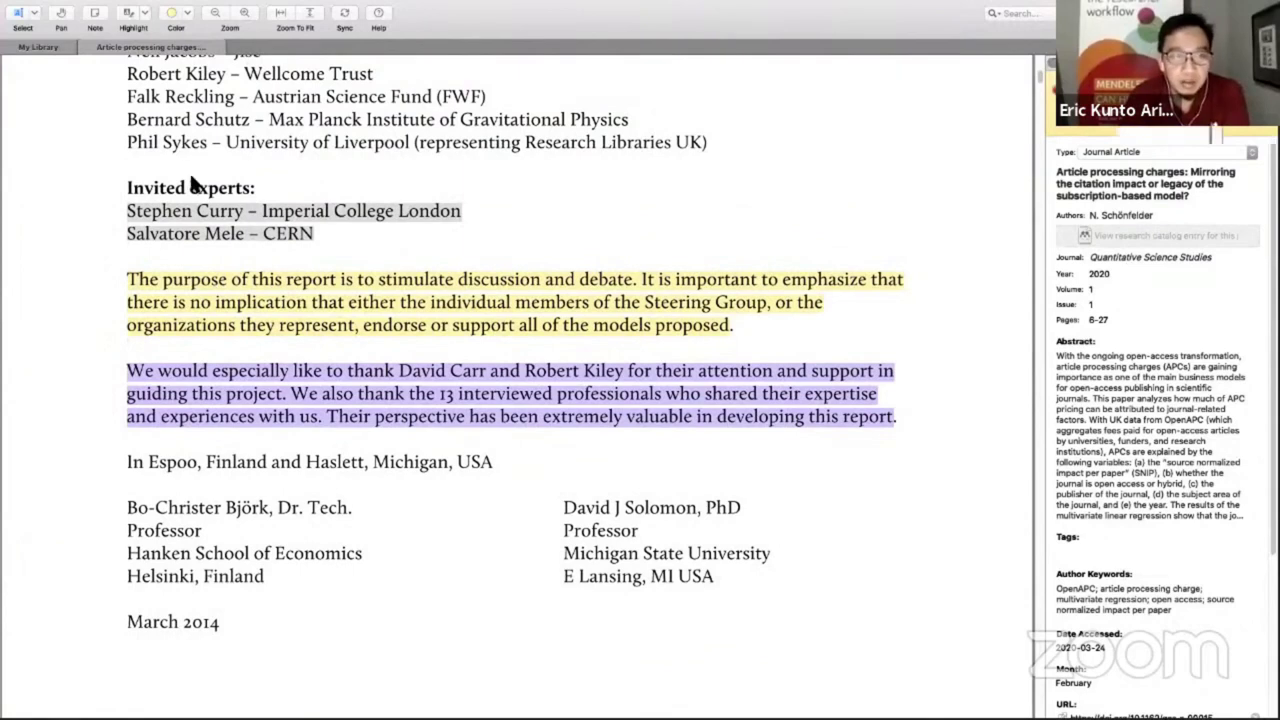
key("ctrl+Left")
key("ctrl+Right")
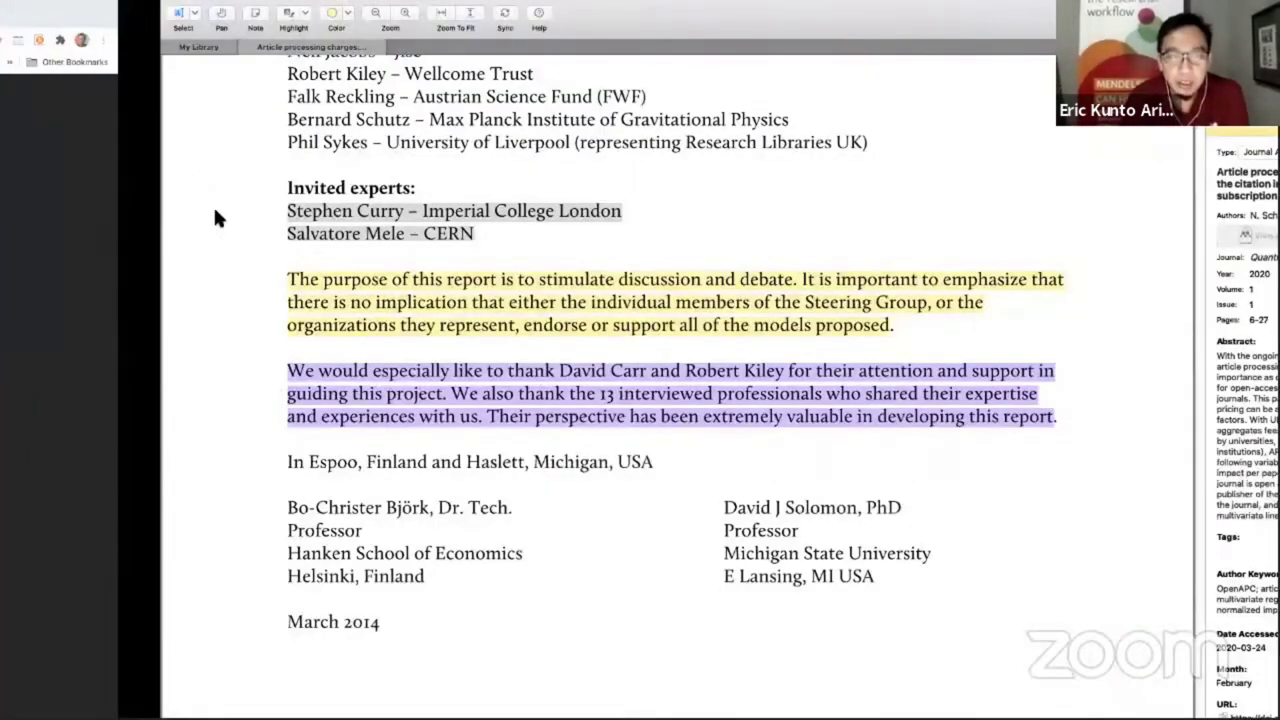
key("ctrl+Right")
key("ctrl+Left")
key("ctrl+Left")
key("ctrl+Left")
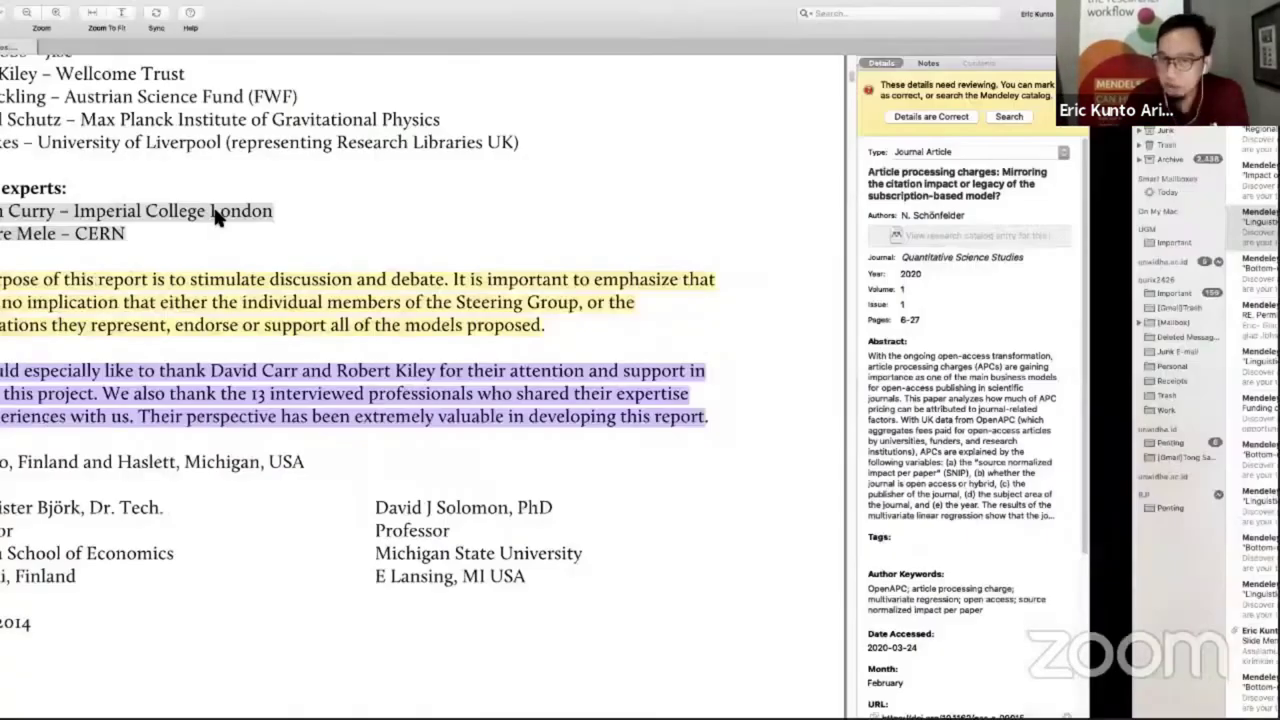